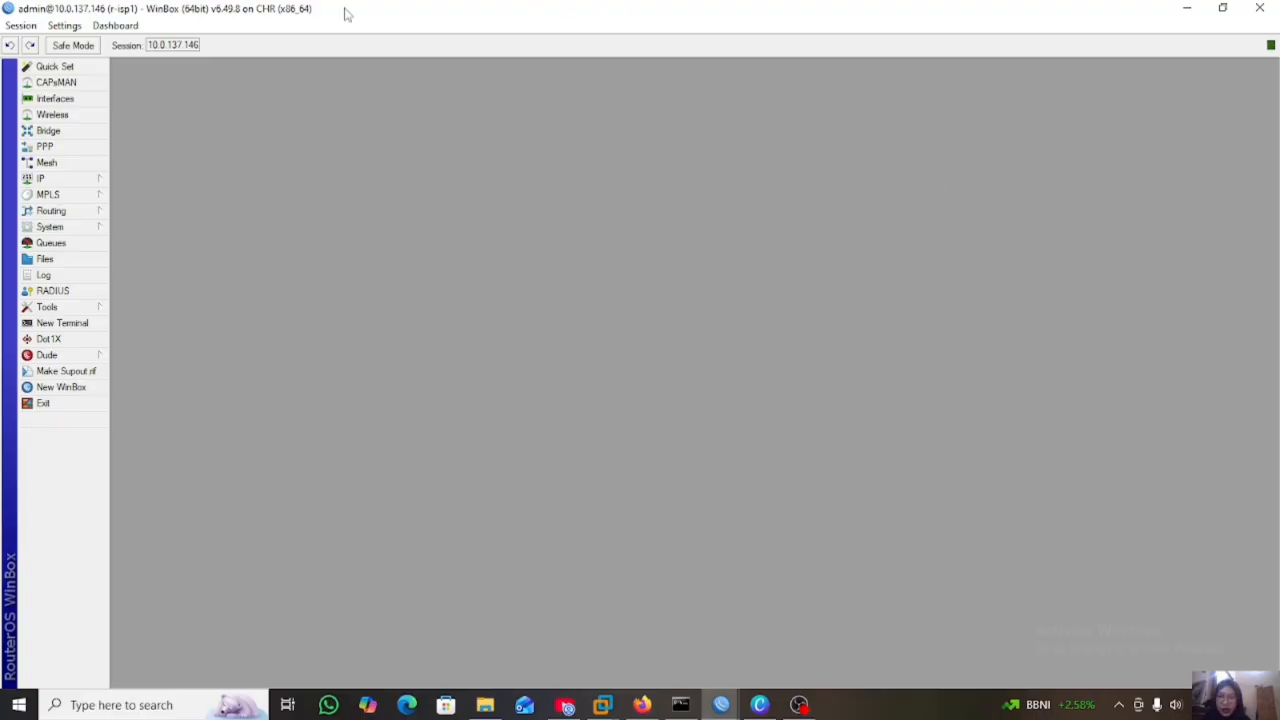
- Create a new IP address entry on the r-isp1 router with the address 192.168.1.1/24
left_click(58, 180)
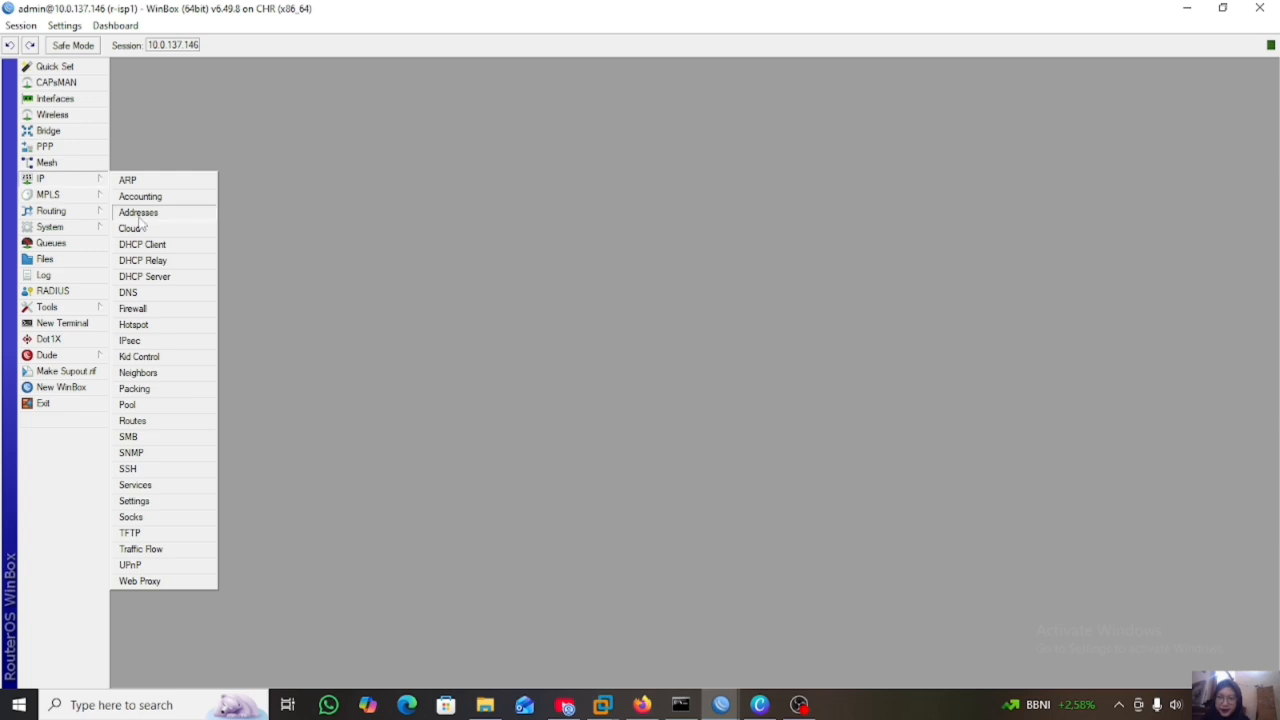
left_click(138, 214)
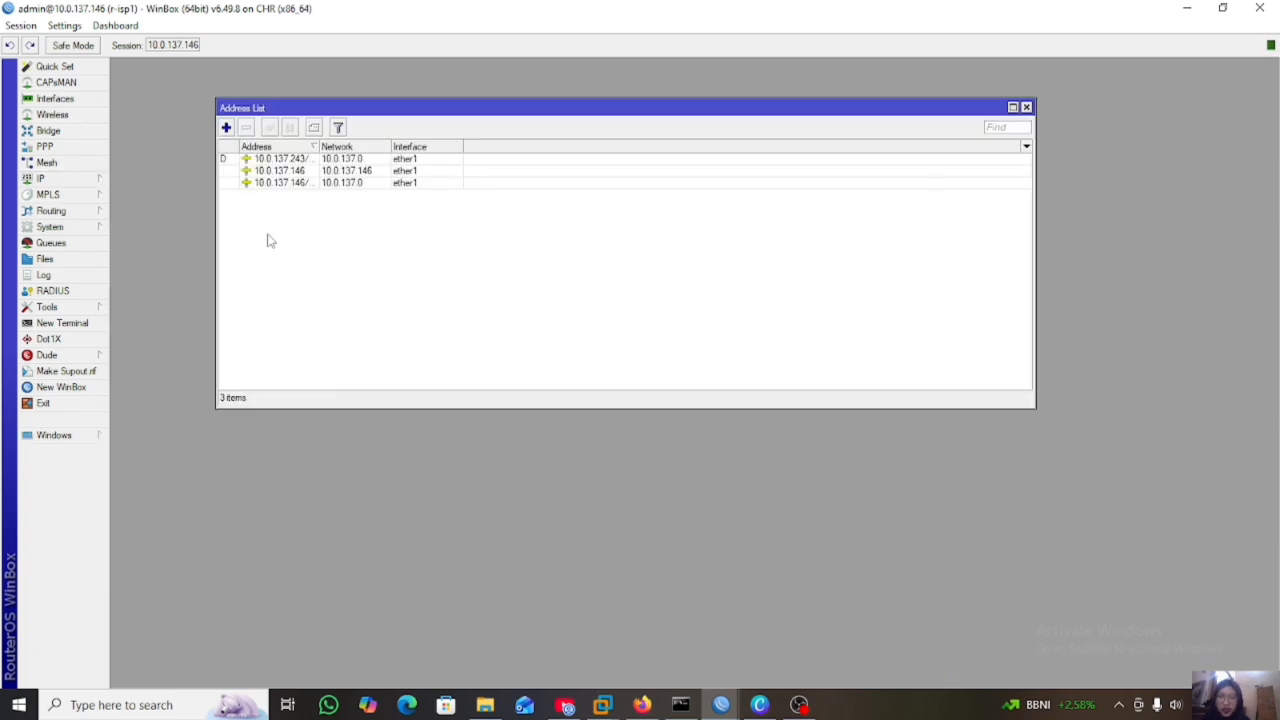
left_click(226, 127)
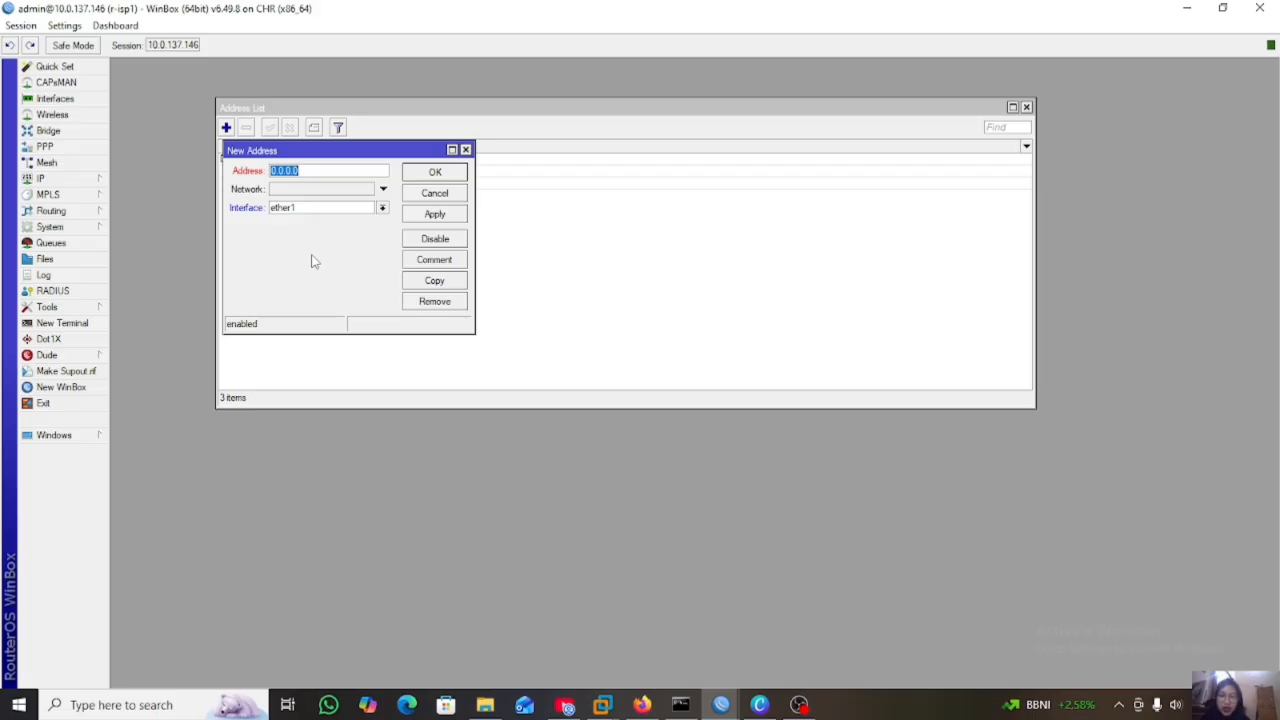
left_click(313, 172)
key("BackSpace")
key("BackSpace")
key("BackSpace")
key("BackSpace")
key("BackSpace")
key("BackSpace")
key("BackSpace")
type("192")
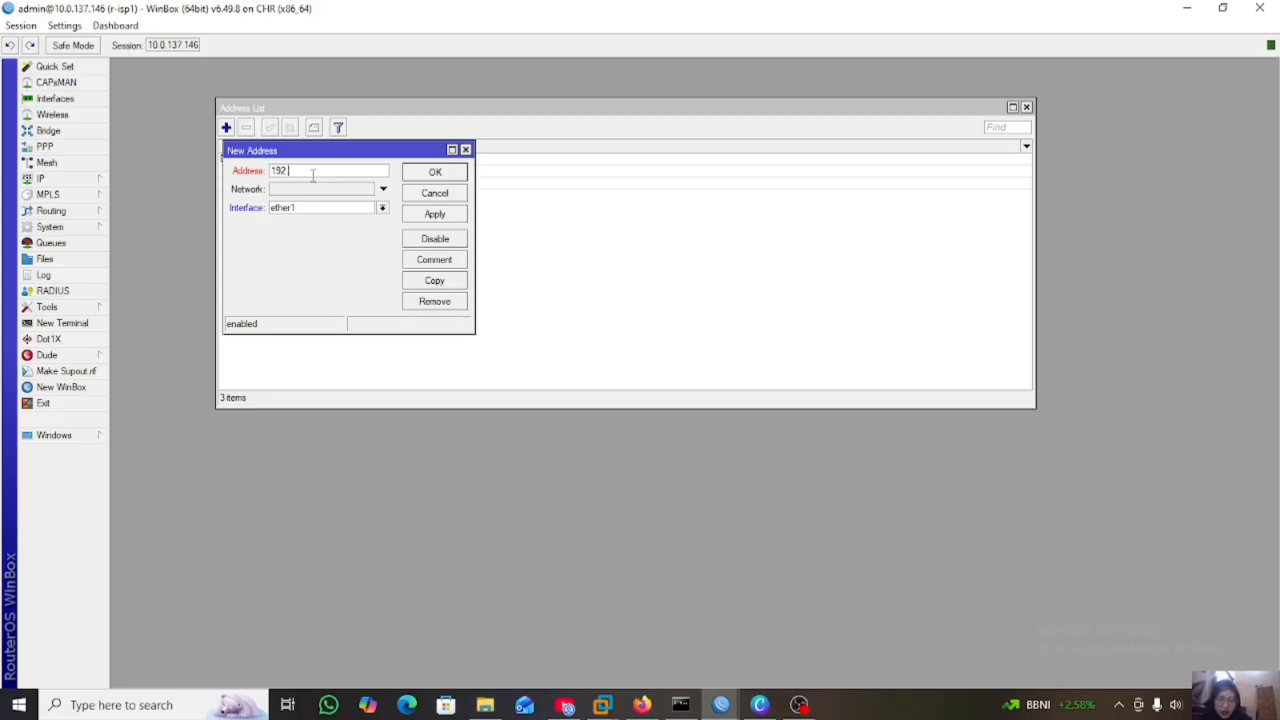
type(".168.1.1/24")
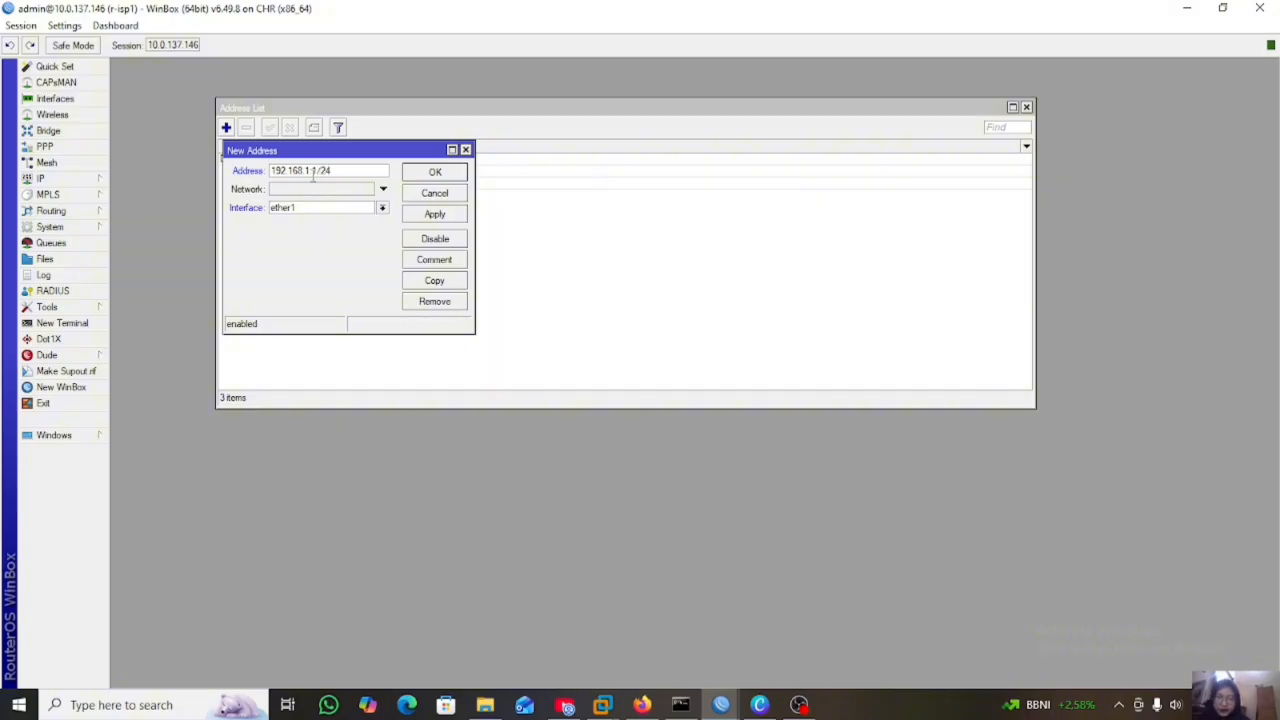
- Assign the 192.168.1.1/24 address to interface ether2 and save the entry
left_click(383, 210)
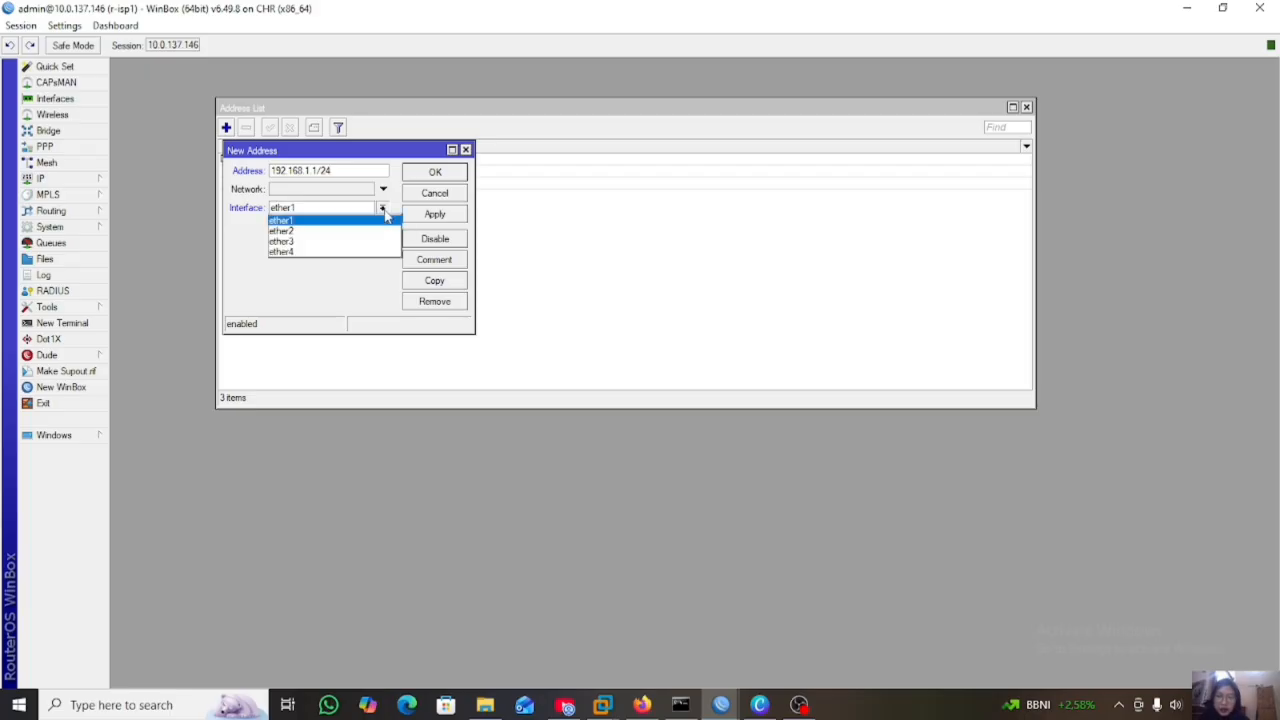
left_click(379, 231)
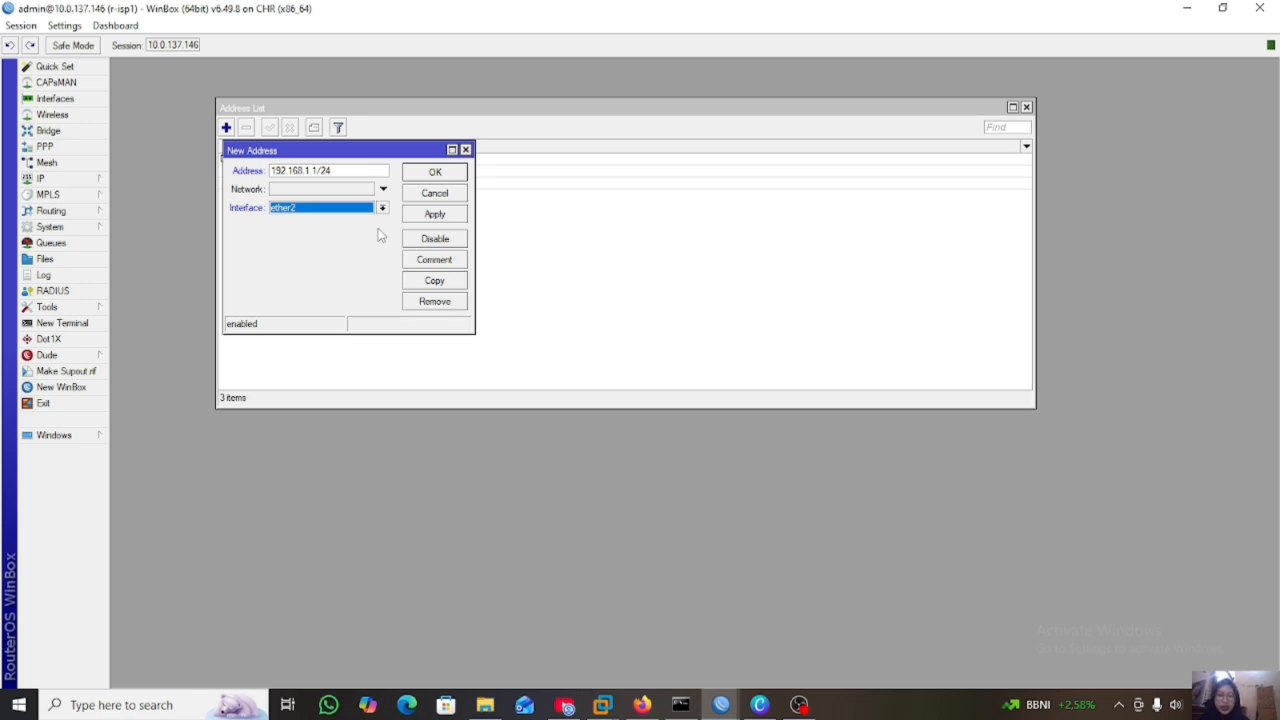
left_click(435, 215)
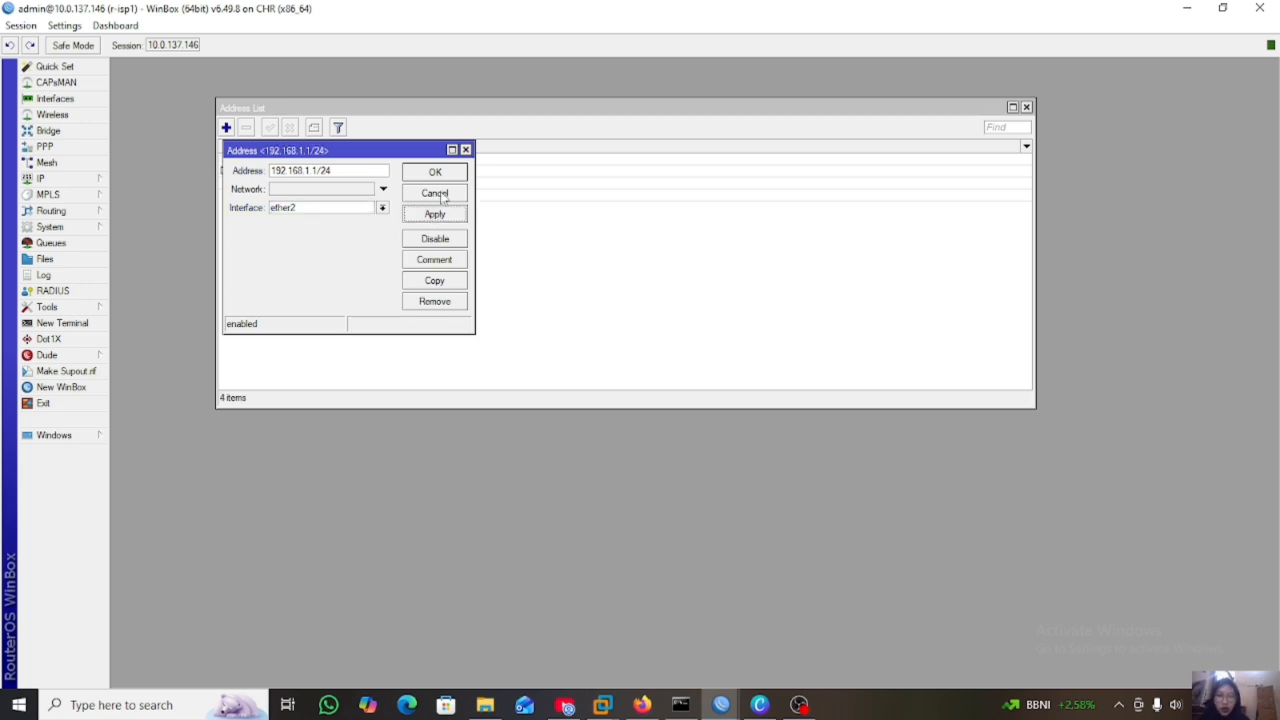
left_click(444, 173)
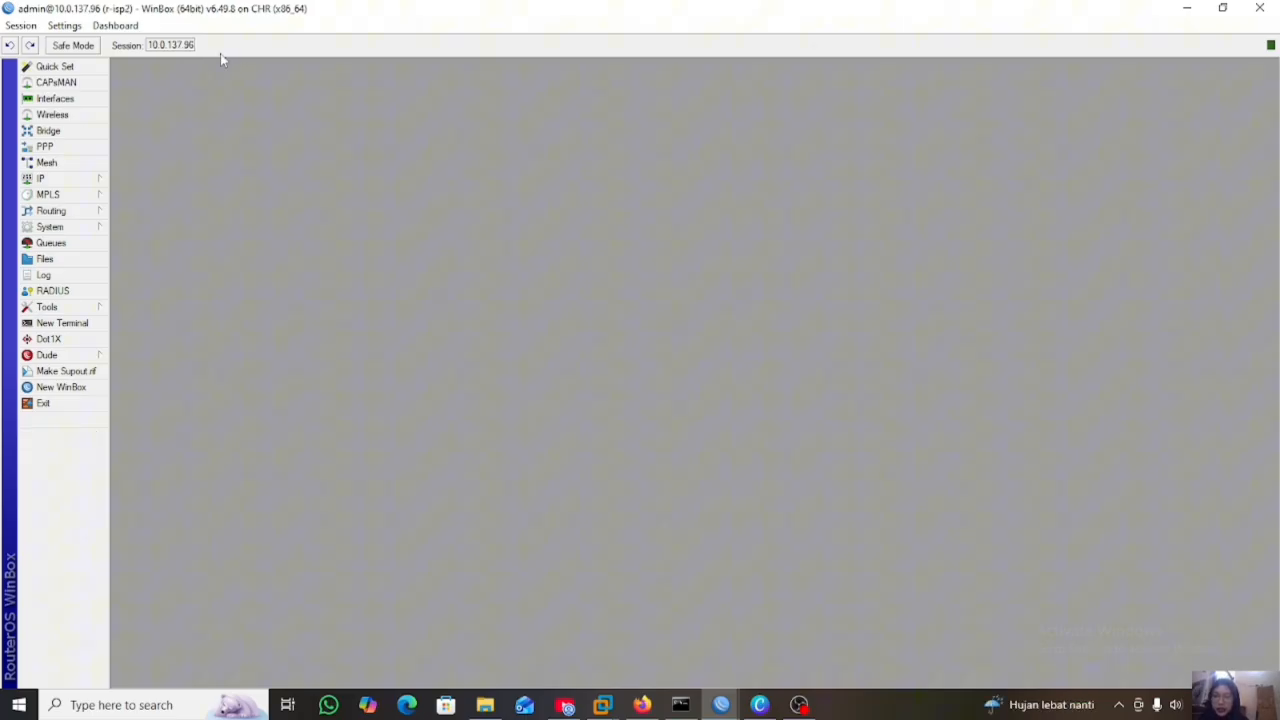
- Create a new IP address entry on the r-isp2 router with the address 172.16.1.1/24
left_click(78, 182)
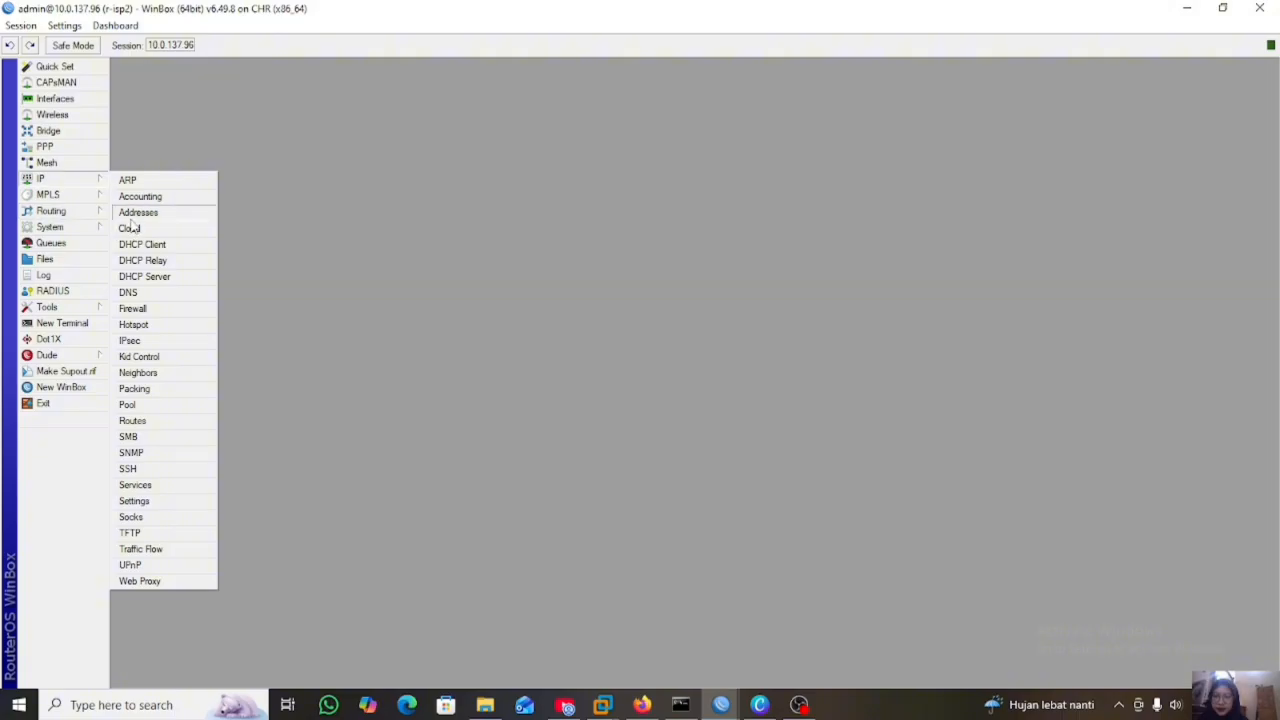
left_click(130, 216)
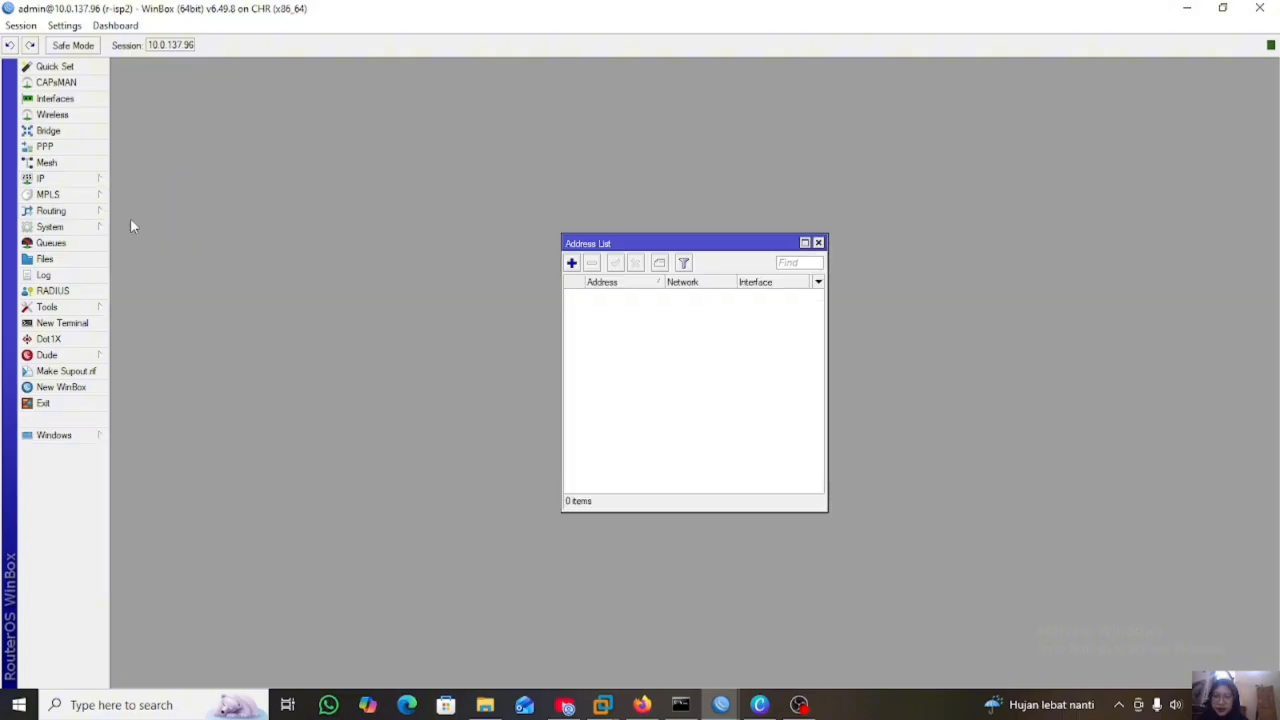
left_click(571, 262)
left_click(685, 307)
key("BackSpace")
key("BackSpace")
key("BackSpace")
key("BackSpace")
key("BackSpace")
key("BackSpace")
key("BackSpace")
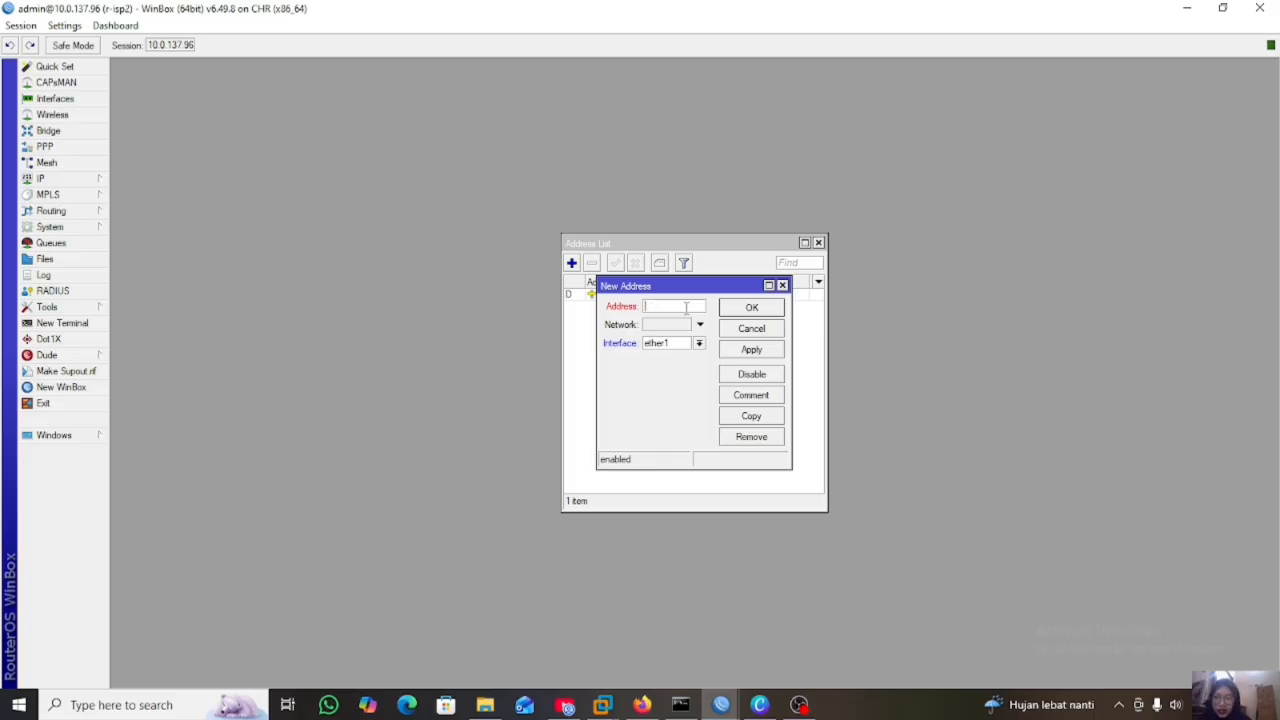
type("172.16")
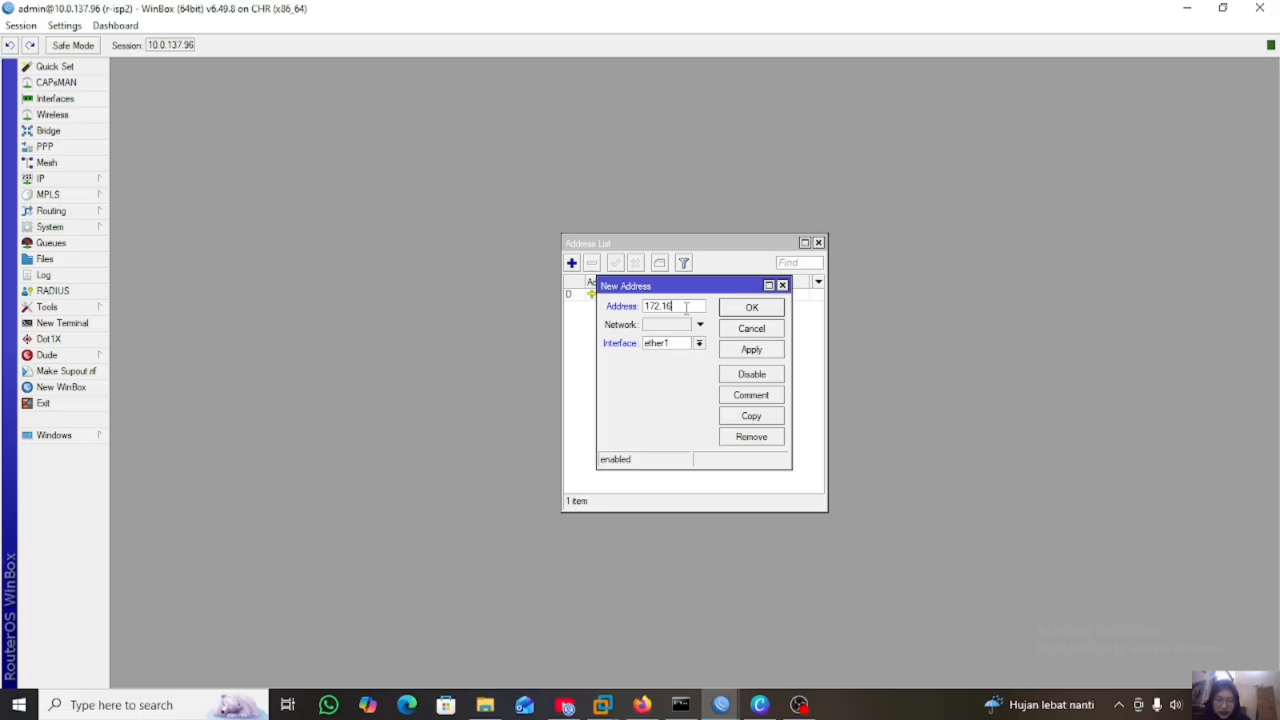
type(".1.1/24")
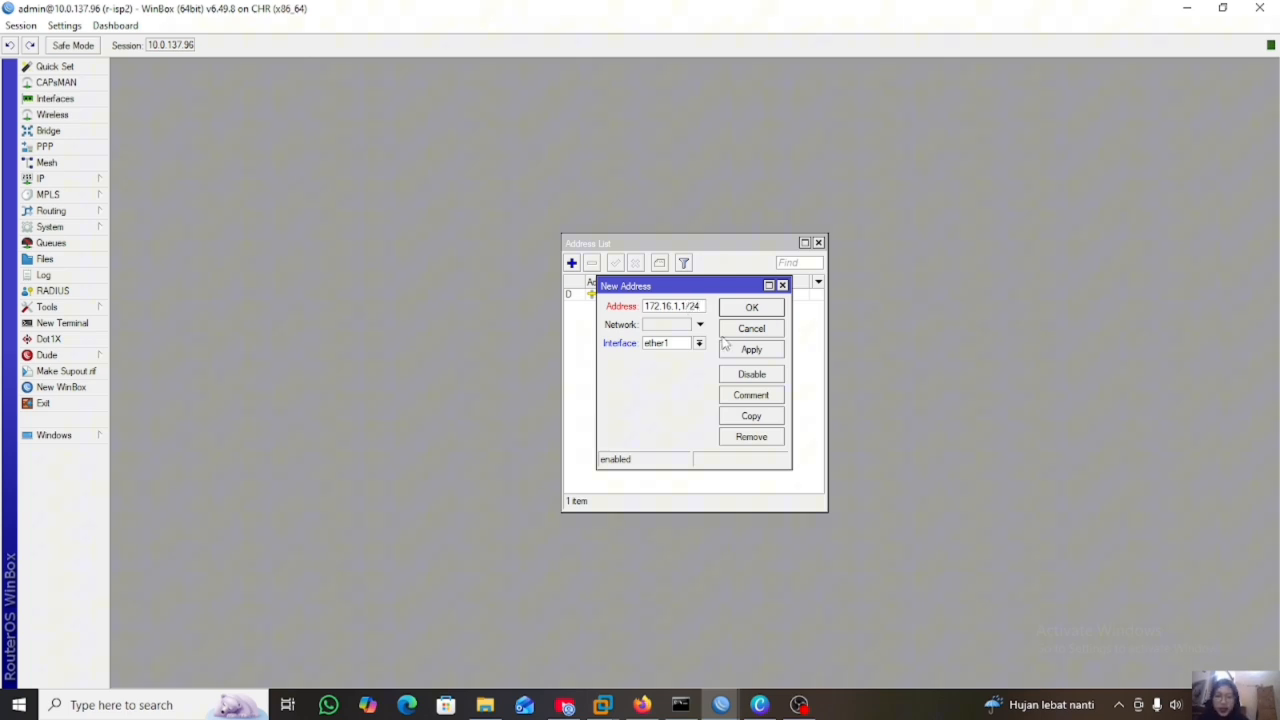
- Assign the 172.16.1.1/24 address to interface ether2 and save the entry
left_click(700, 344)
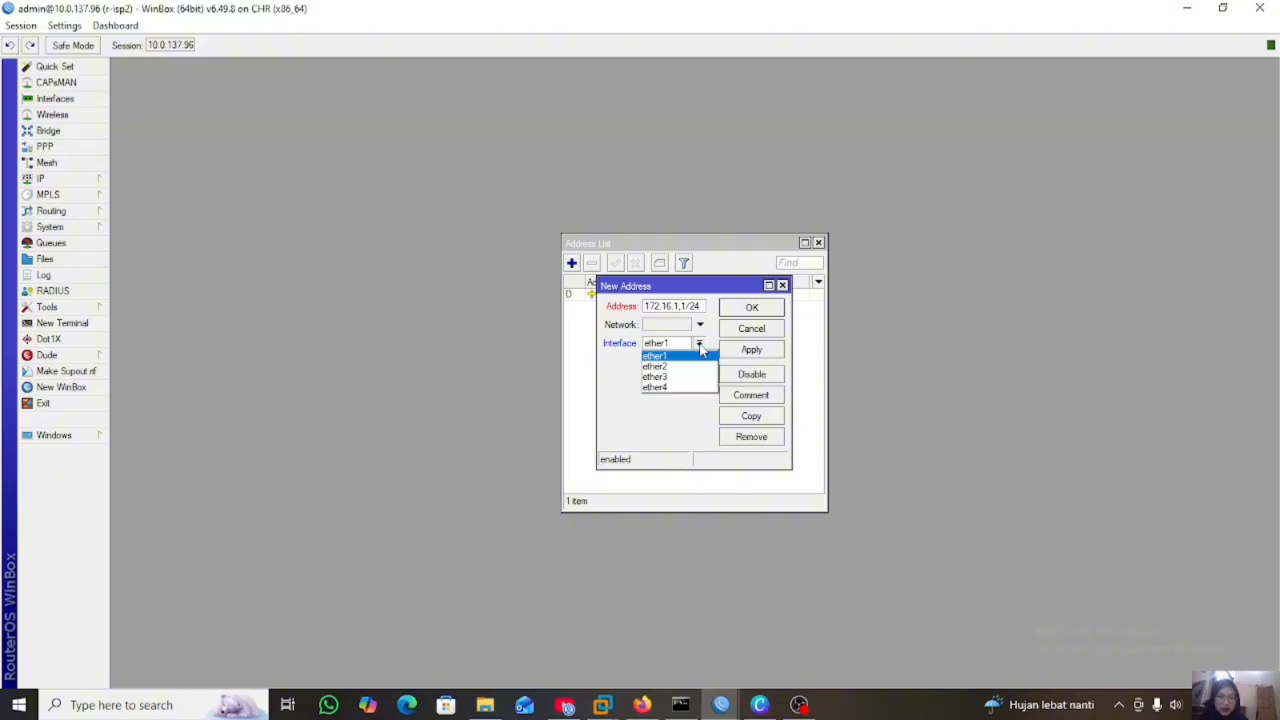
left_click(688, 367)
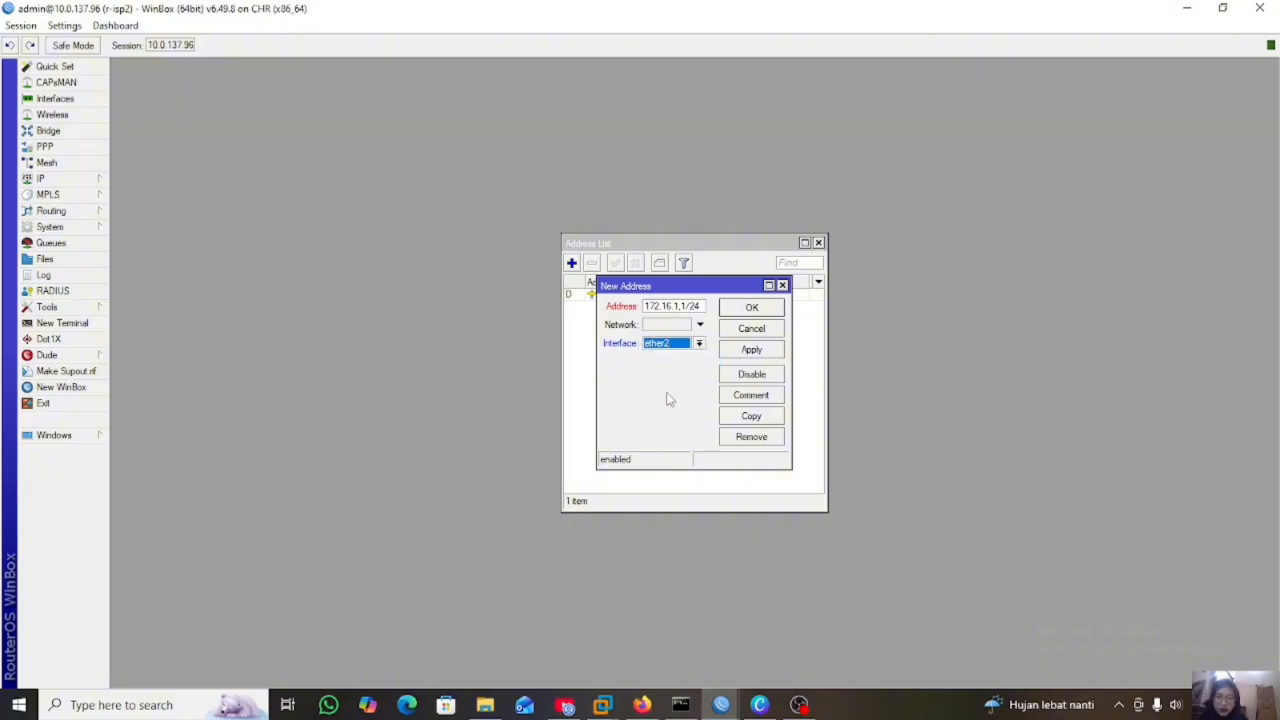
left_click(751, 349)
left_click(786, 312)
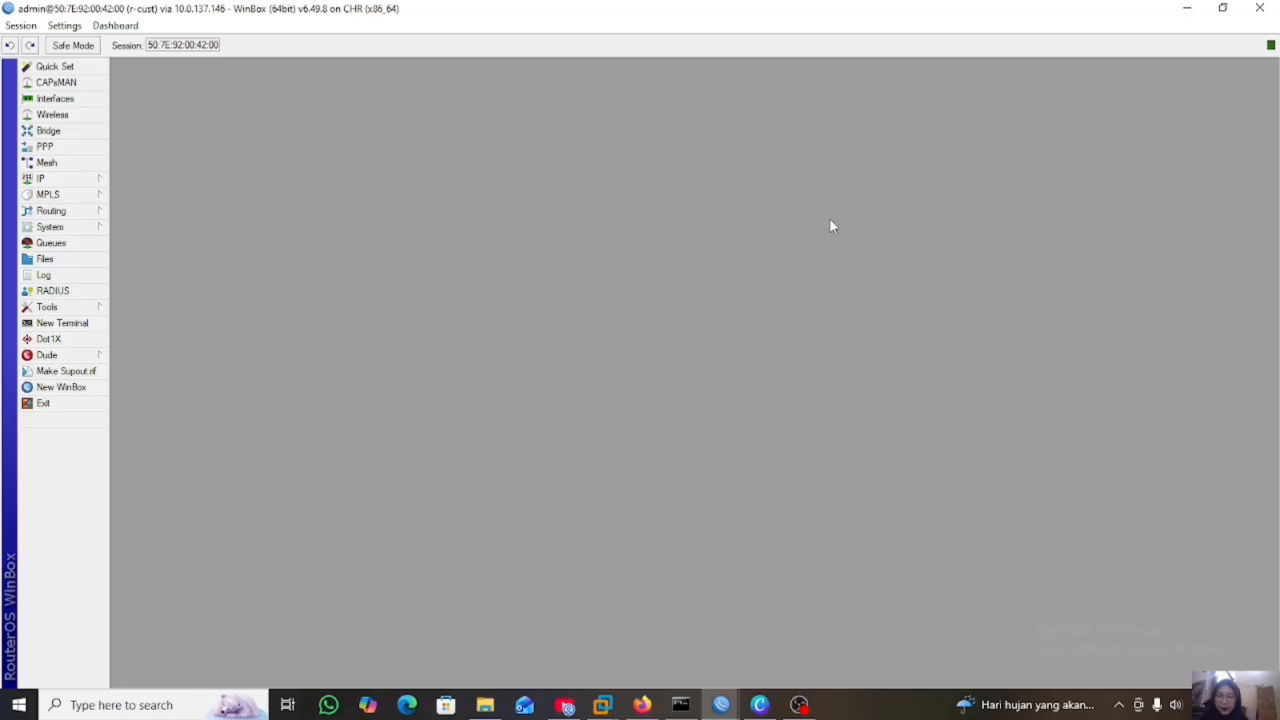
- Add the IP address 192.168.1.2/24 on interface ether1 of the r-cust router and save it
left_click(90, 180)
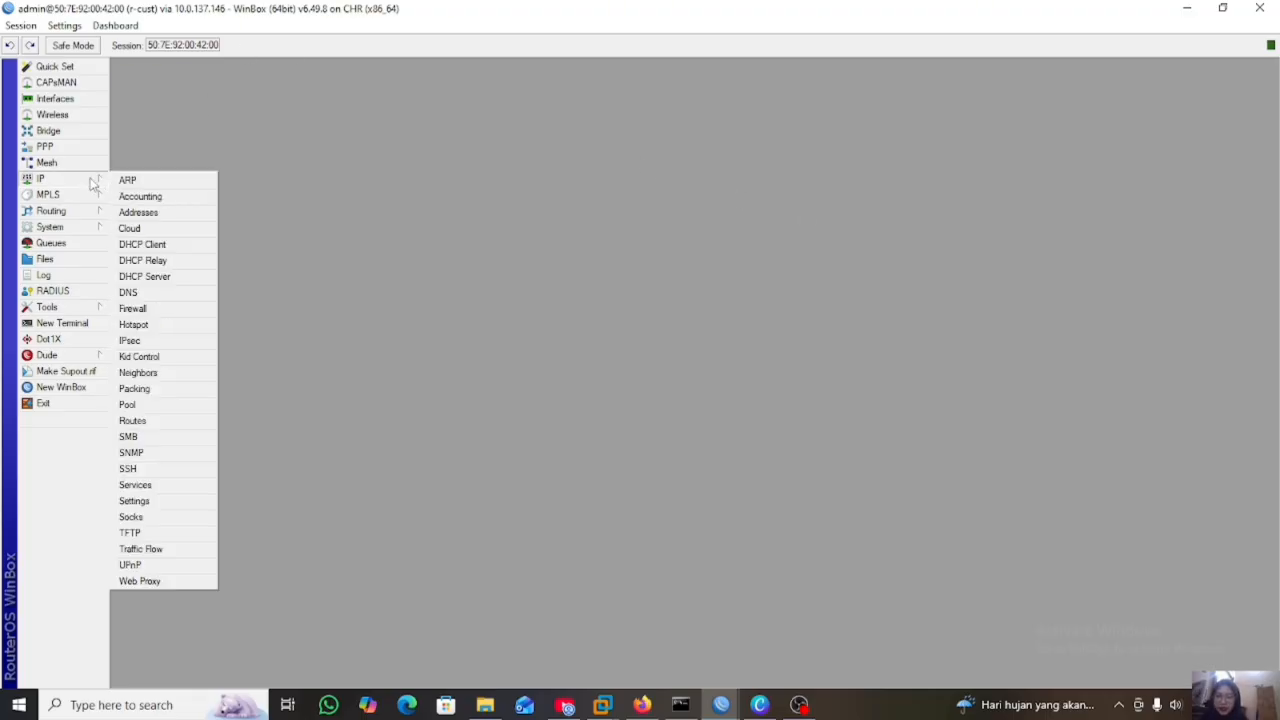
left_click(132, 212)
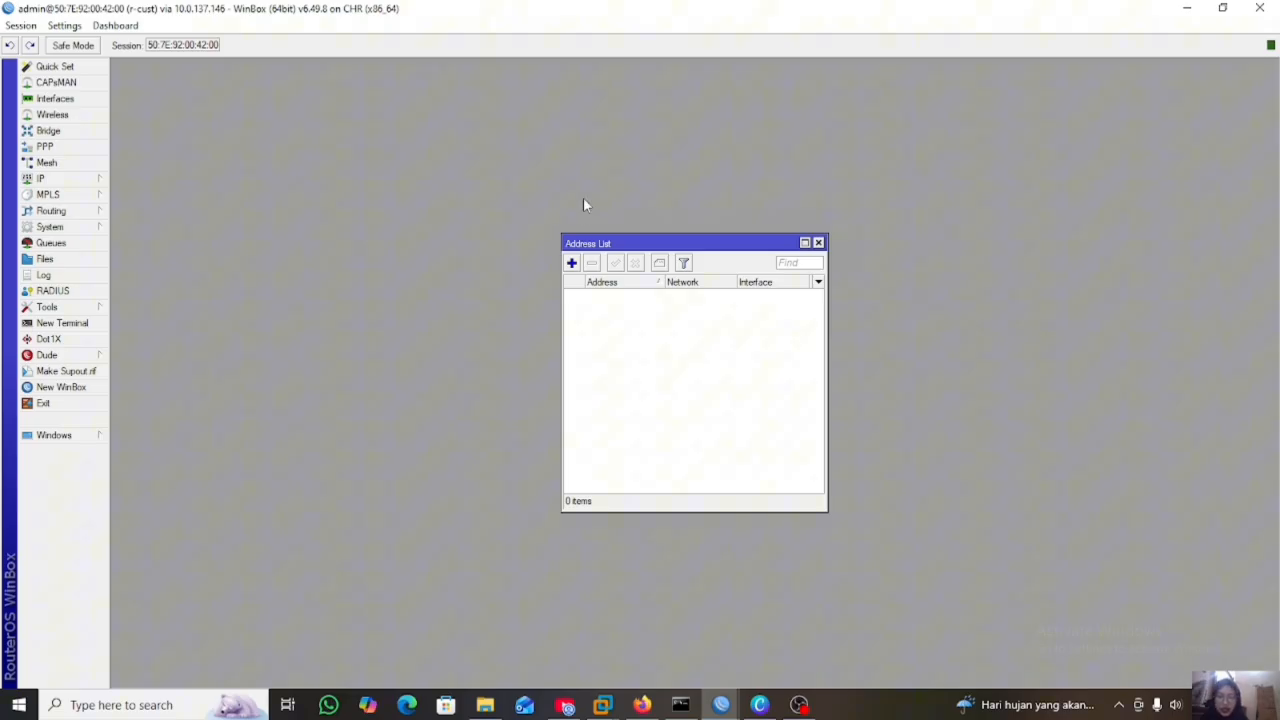
left_click(572, 263)
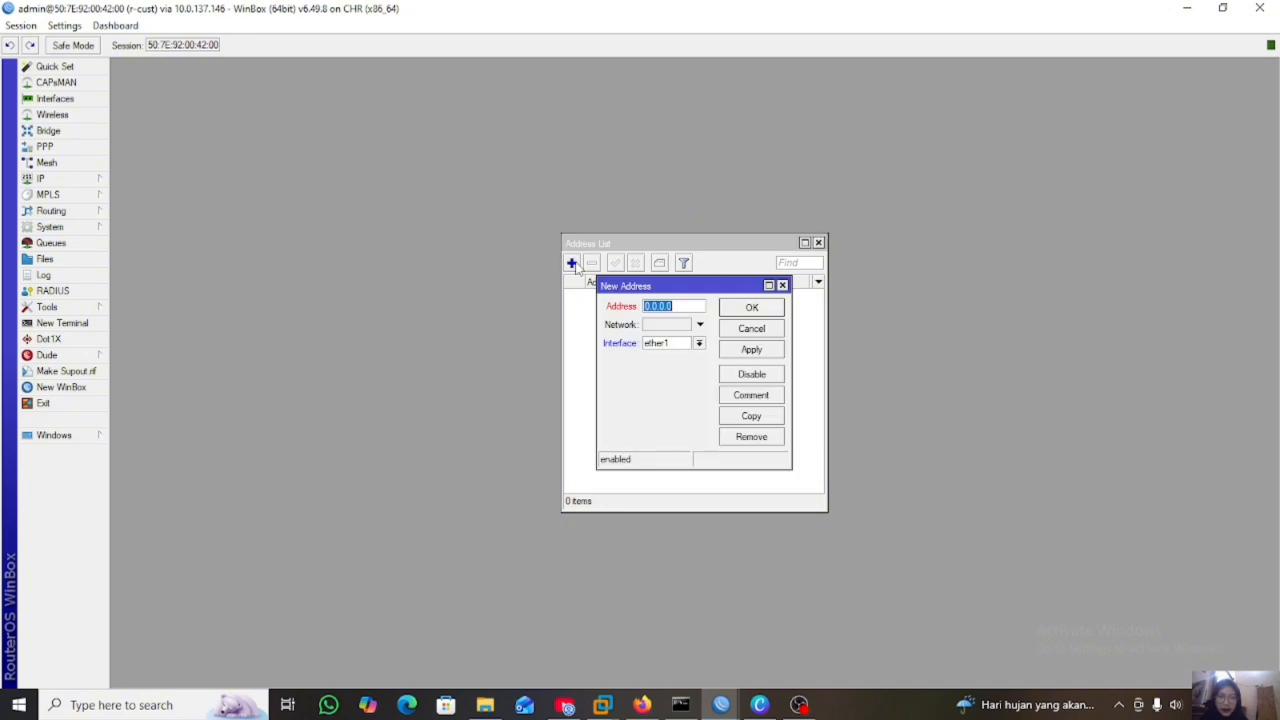
left_click(684, 307)
key("BackSpace")
key("BackSpace")
key("BackSpace")
key("BackSpace")
key("BackSpace")
key("BackSpace")
key("BackSpace")
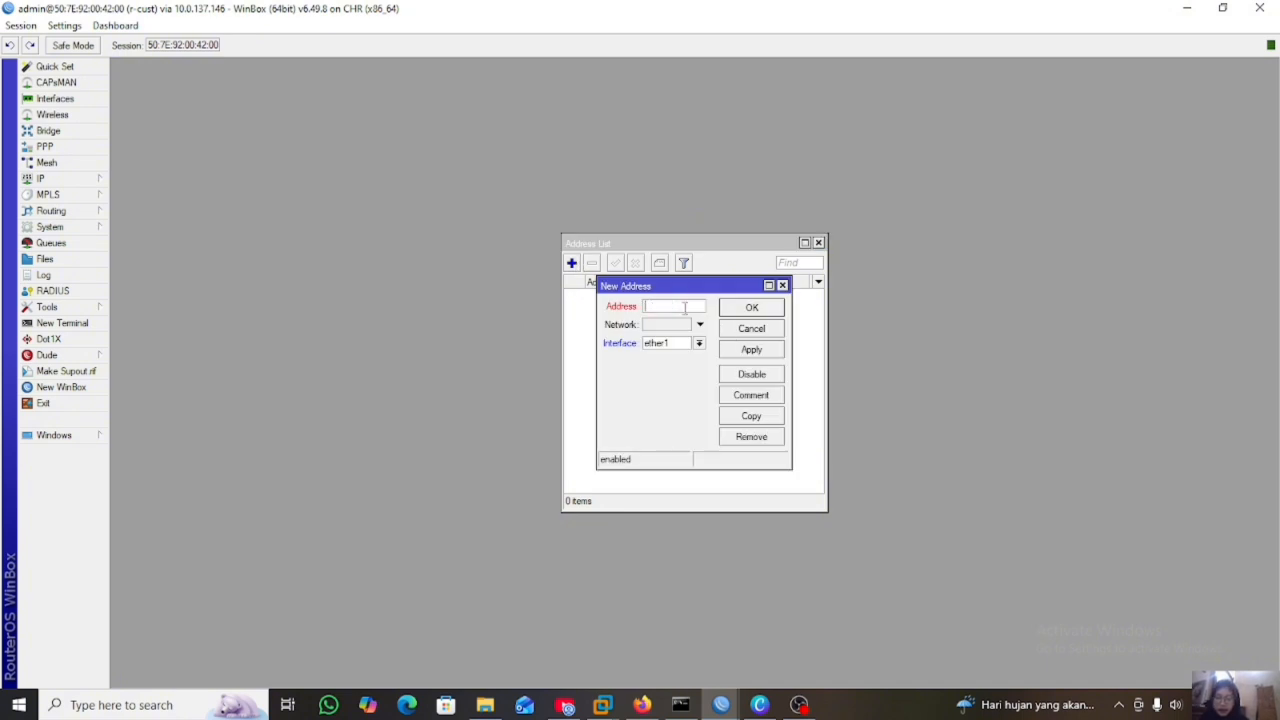
type("192")
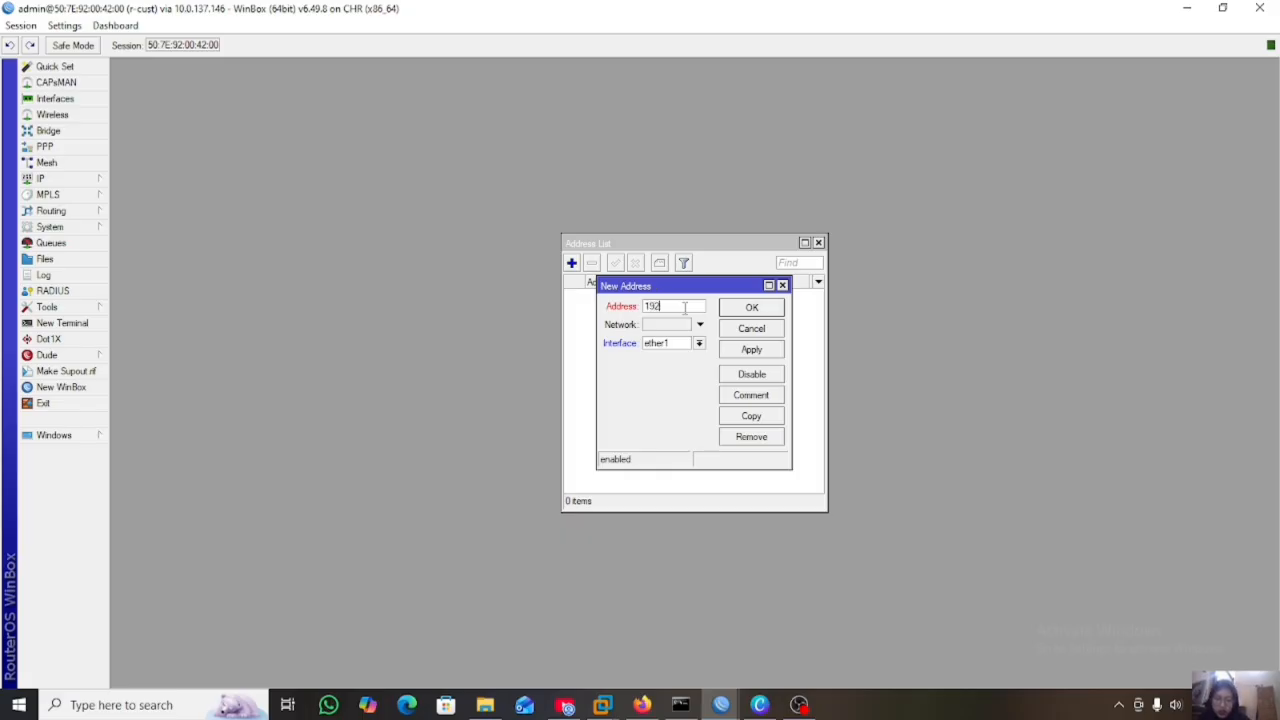
type(".16")
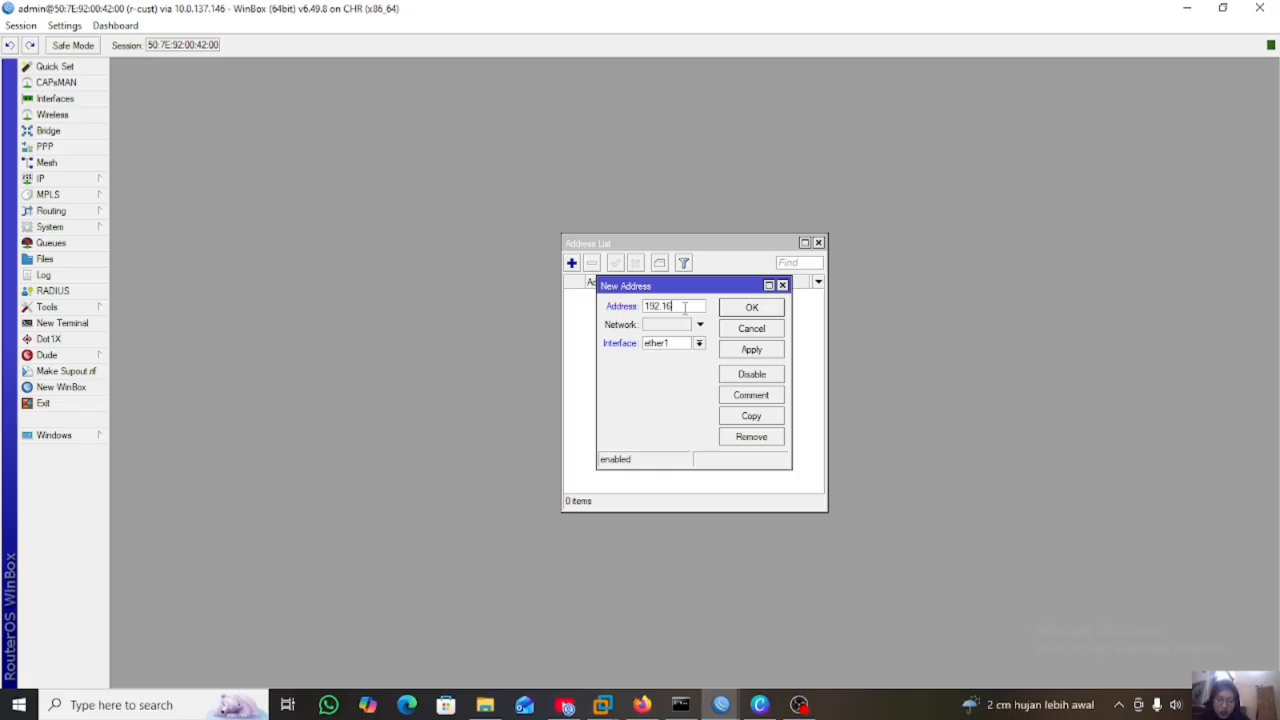
type("8.1.2/24")
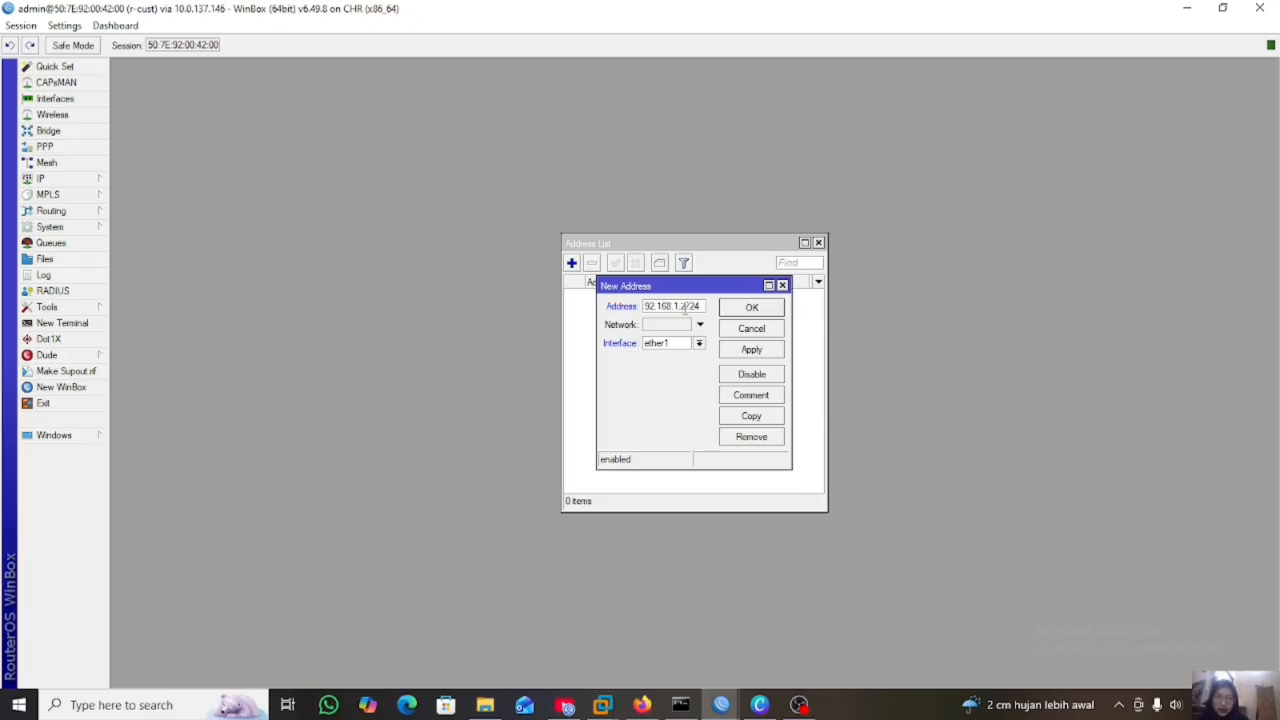
left_click(746, 355)
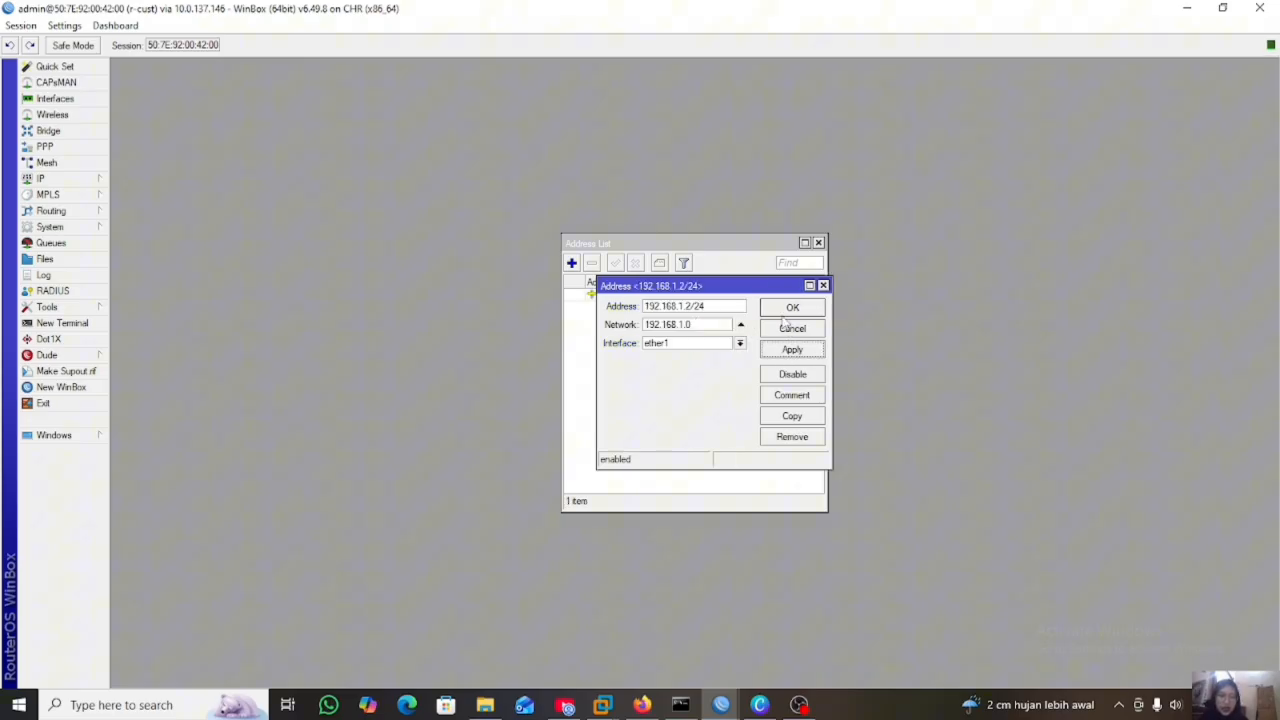
left_click(790, 308)
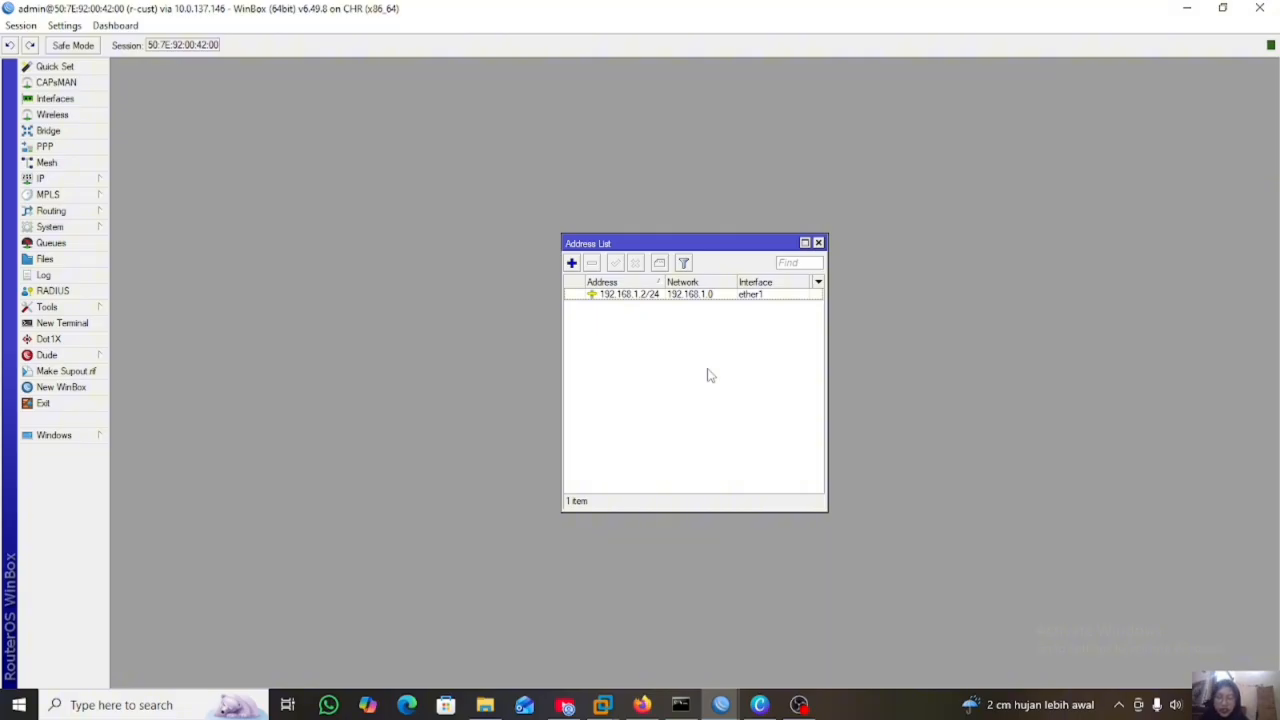
- Create a second IP address entry on the r-cust router with the address 172.16.1.2/24
left_click(572, 263)
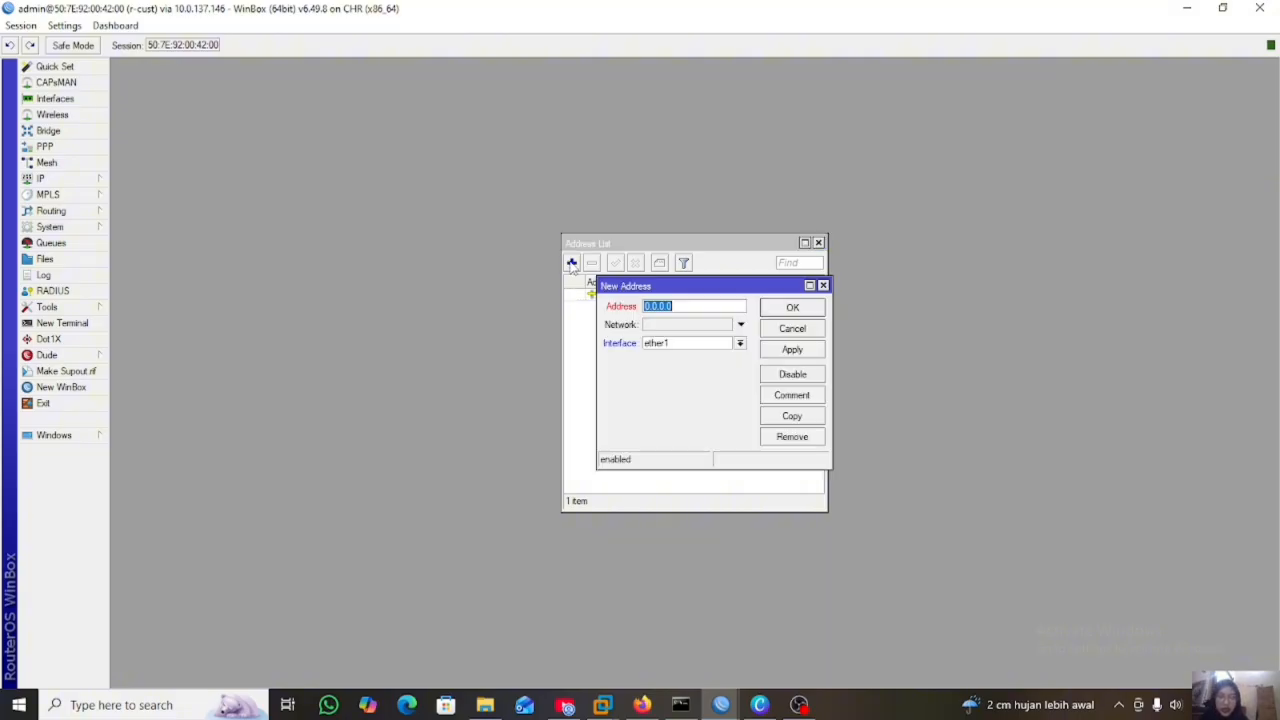
left_click(675, 305)
key("BackSpace")
key("BackSpace")
key("BackSpace")
key("BackSpace")
key("BackSpace")
key("BackSpace")
key("BackSpace")
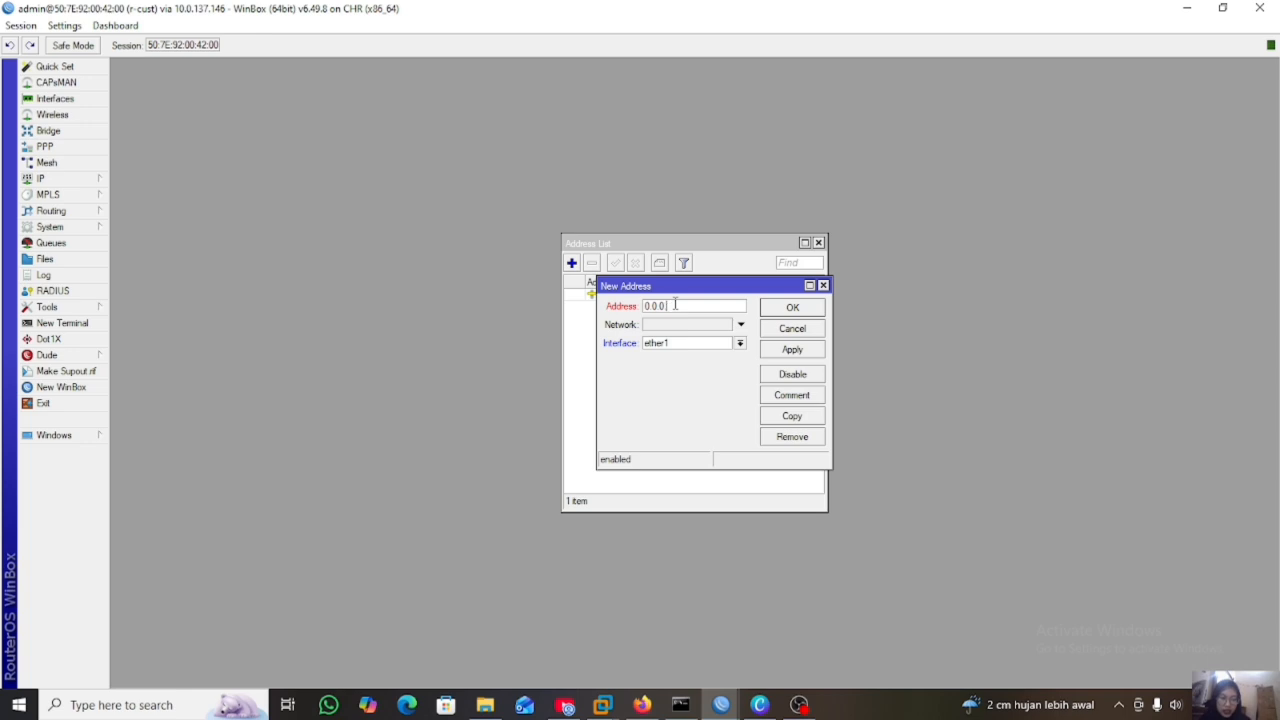
type("172")
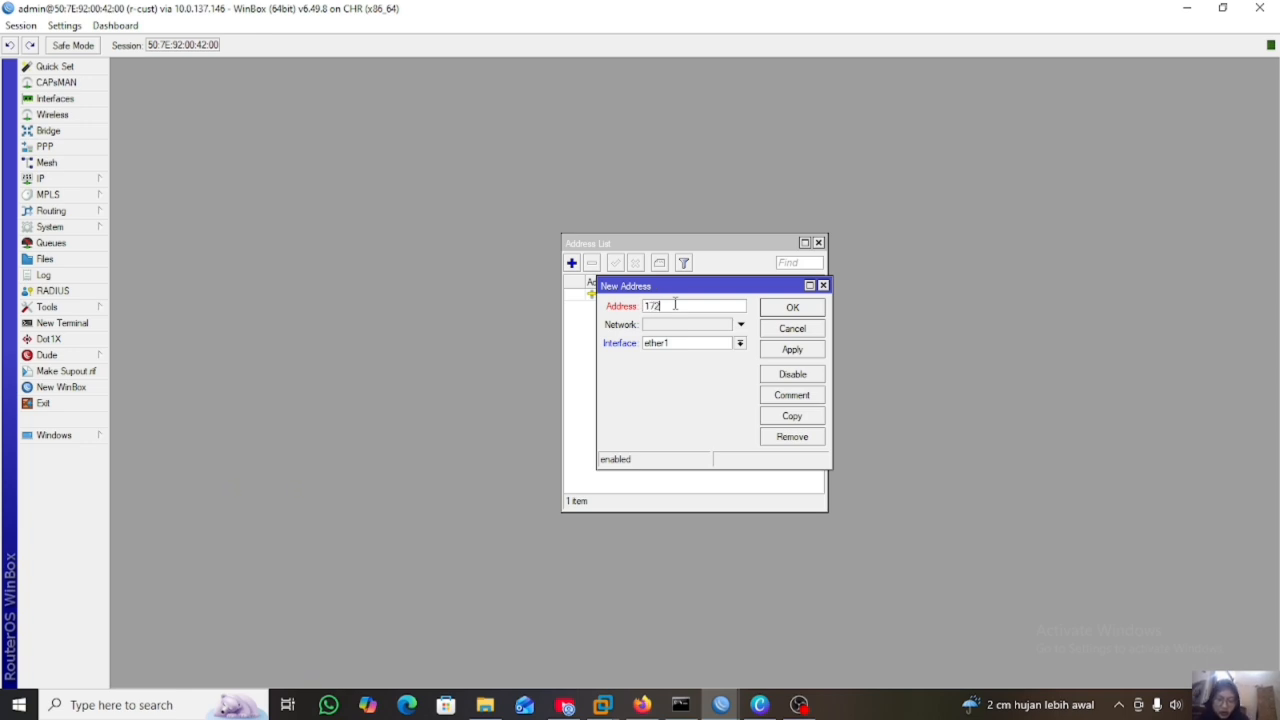
type(".16.1.2/24")
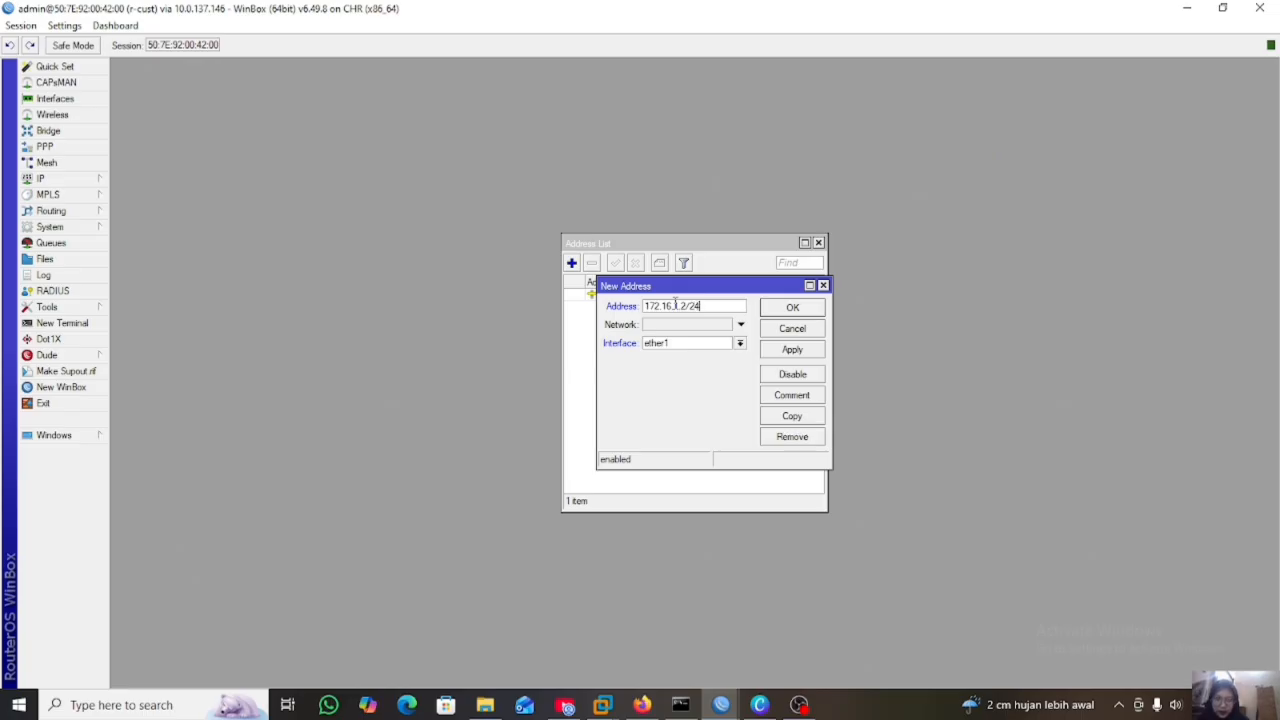
- Assign the 172.16.1.2/24 address to interface ether2 and save the entry
left_click(740, 343)
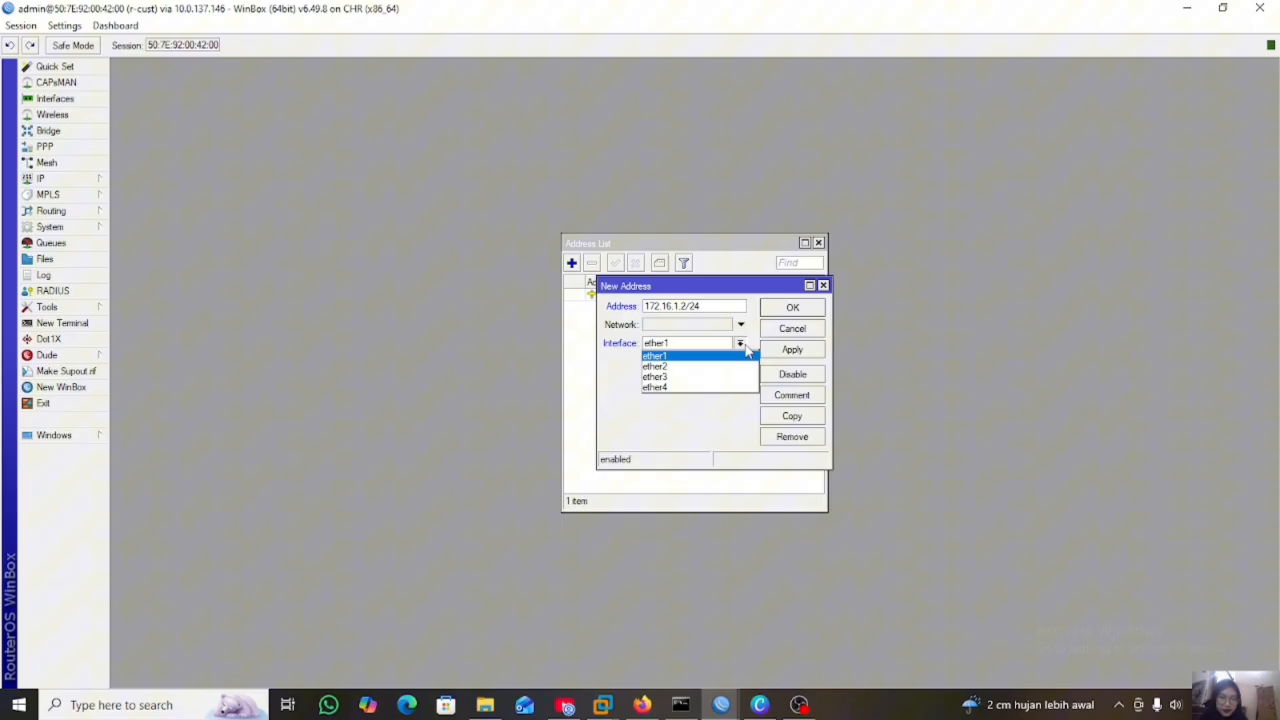
left_click(715, 367)
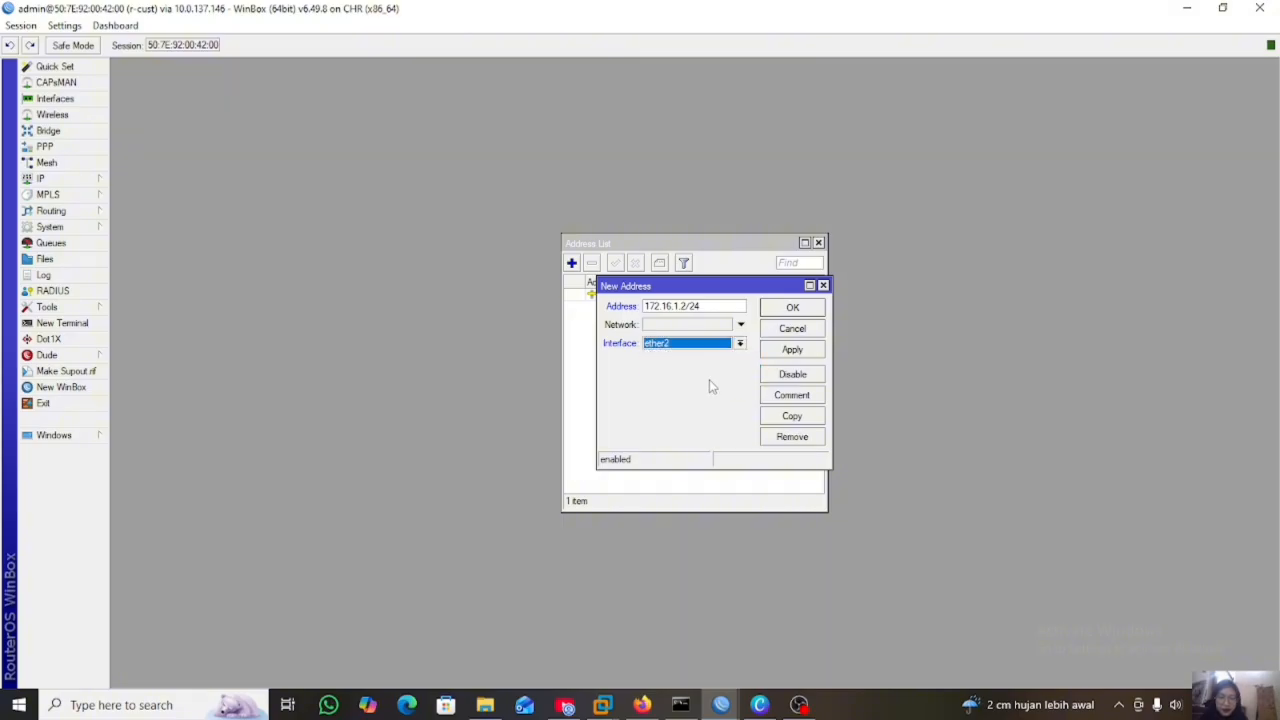
left_click(792, 349)
left_click(792, 307)
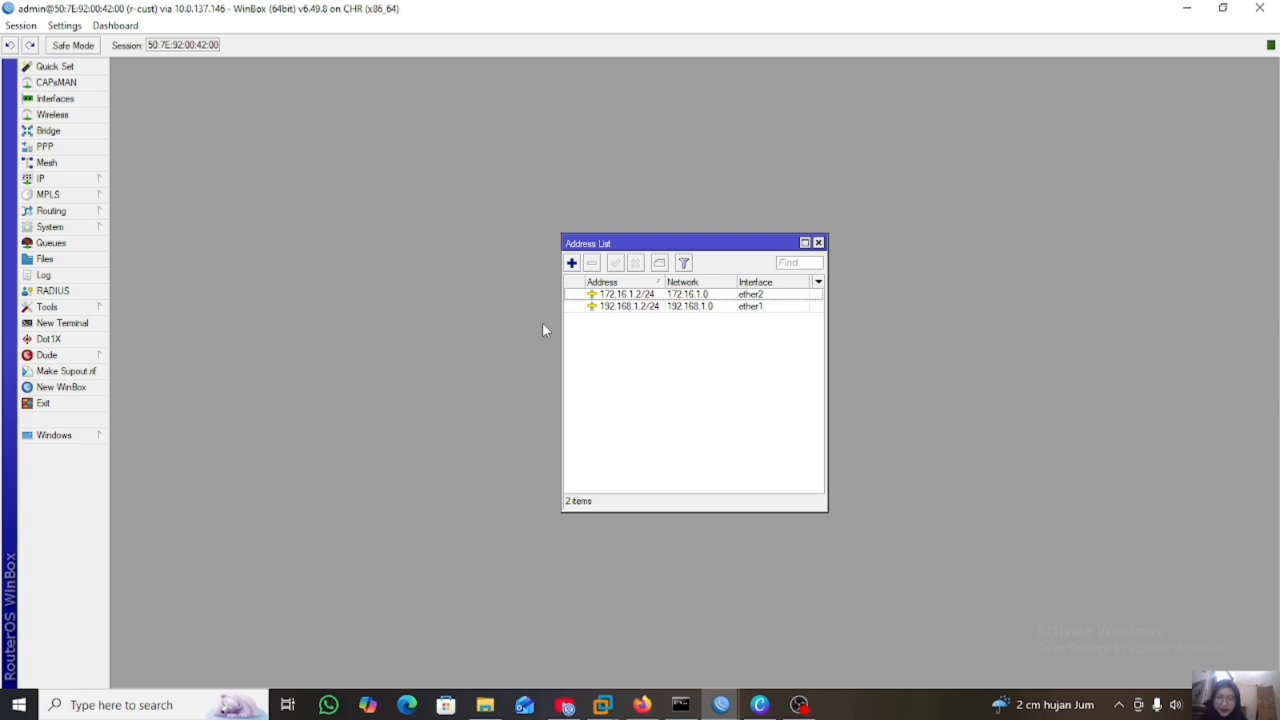
- Open a terminal on r-cust, skip the password change, and ping 192.168.1.1, stopping after a few replies
left_click(76, 324)
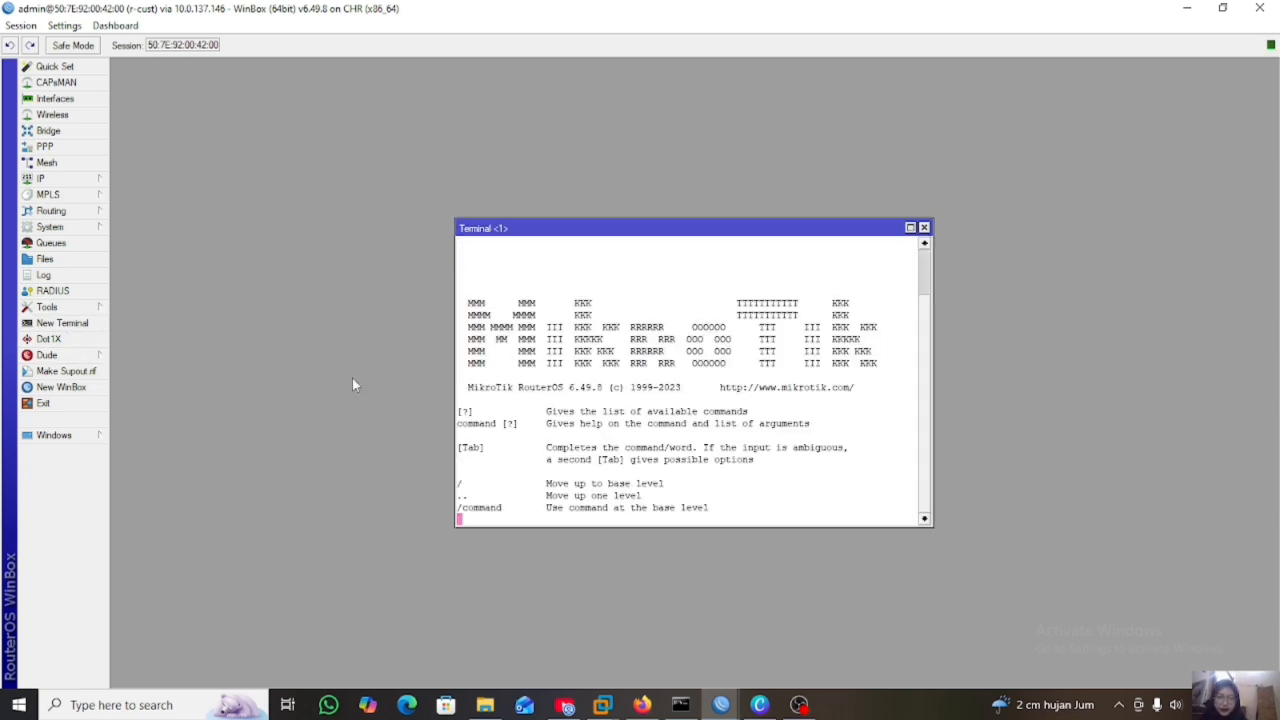
key("ctrl+c")
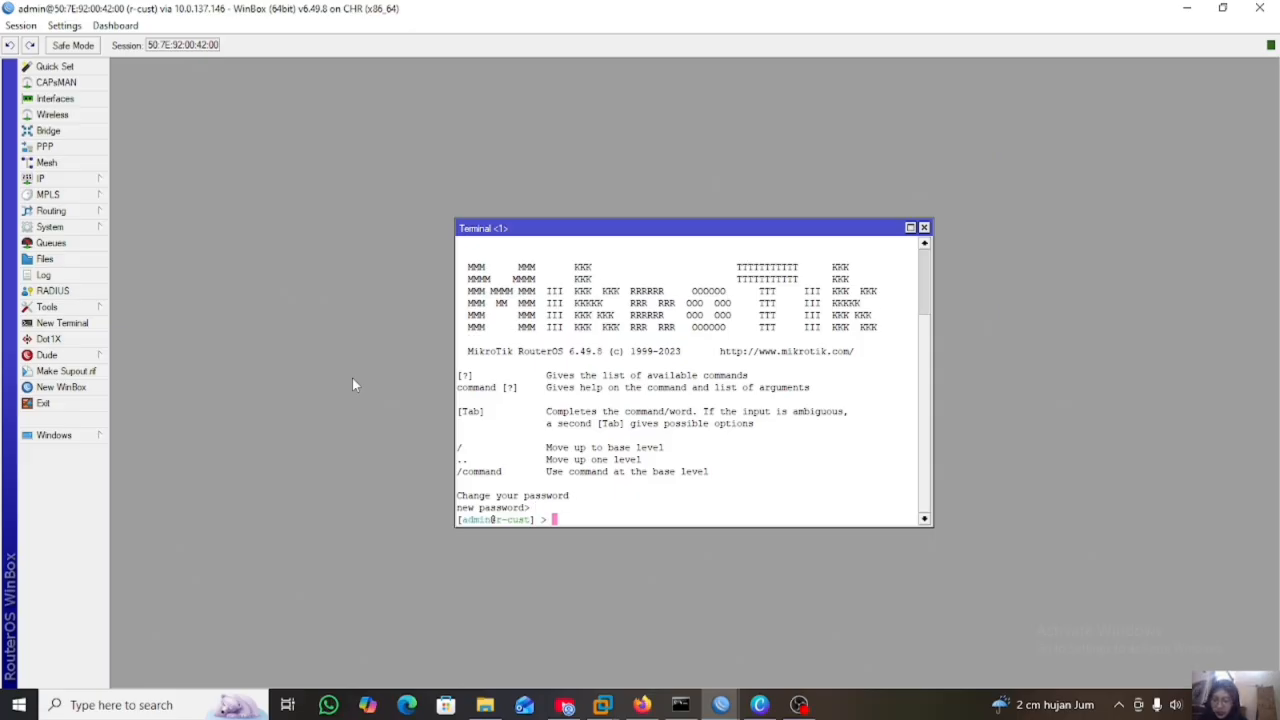
type("ping")
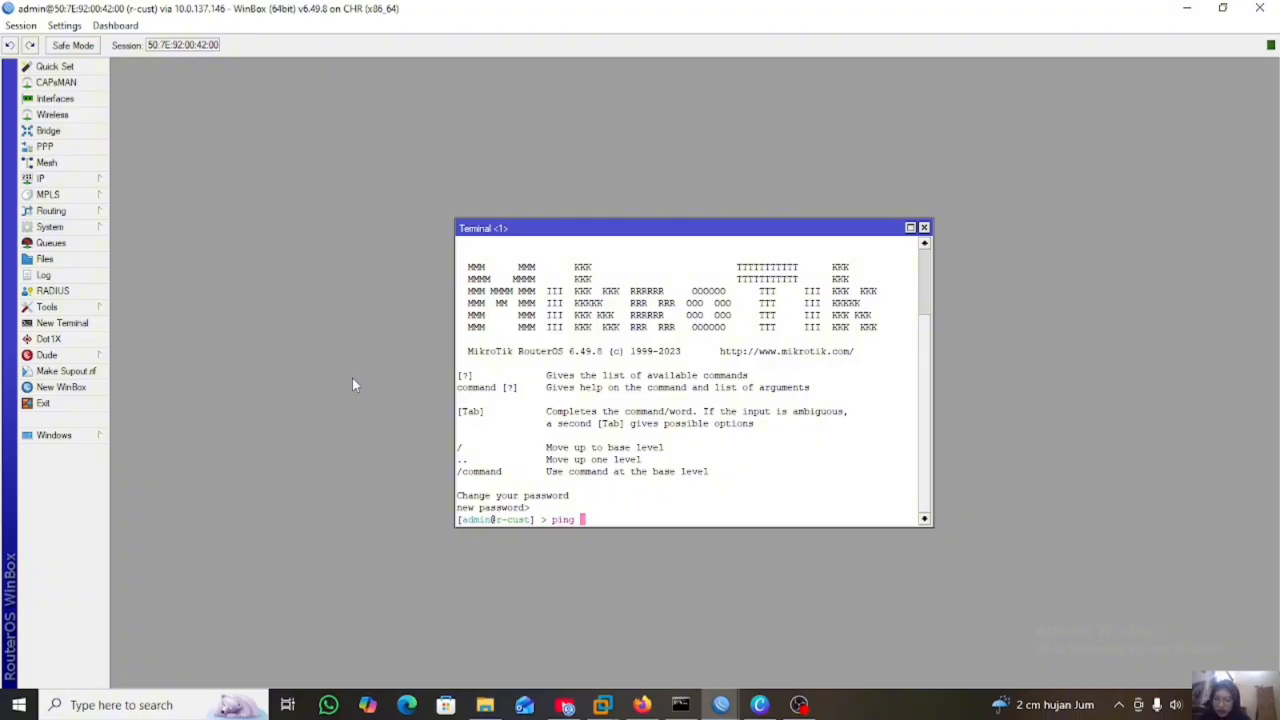
type(" 192.")
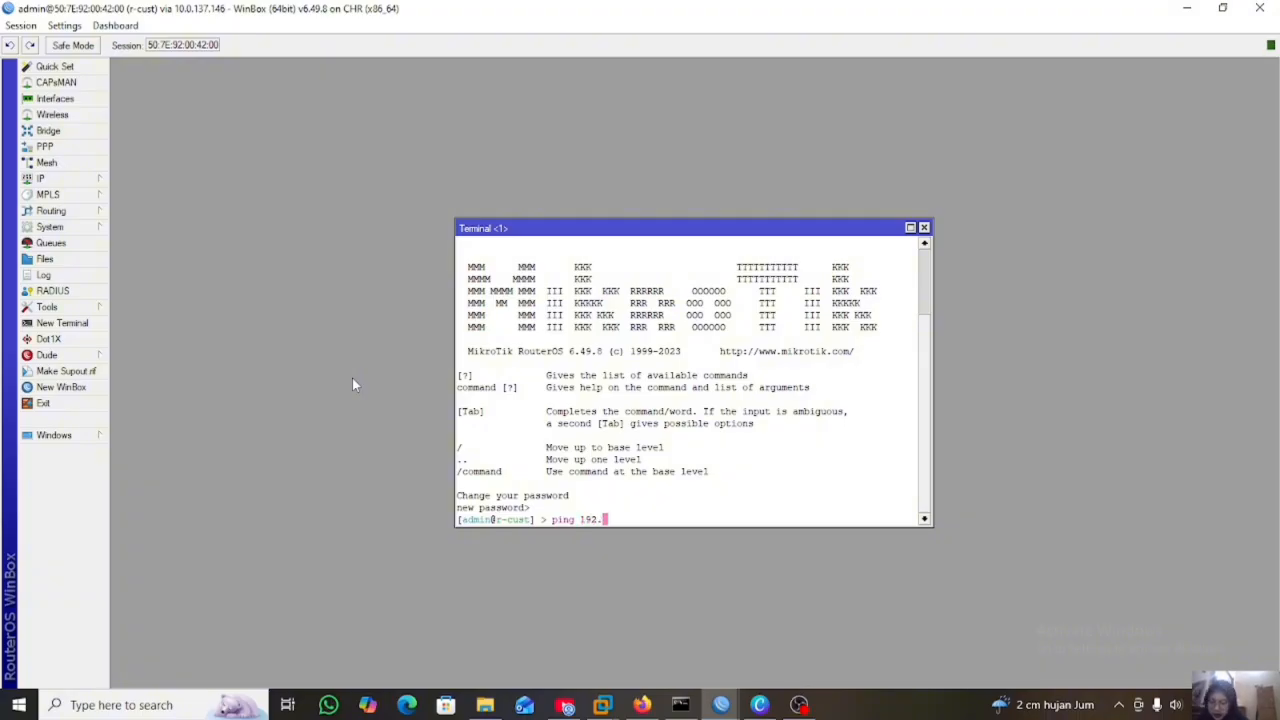
type("168.1.1")
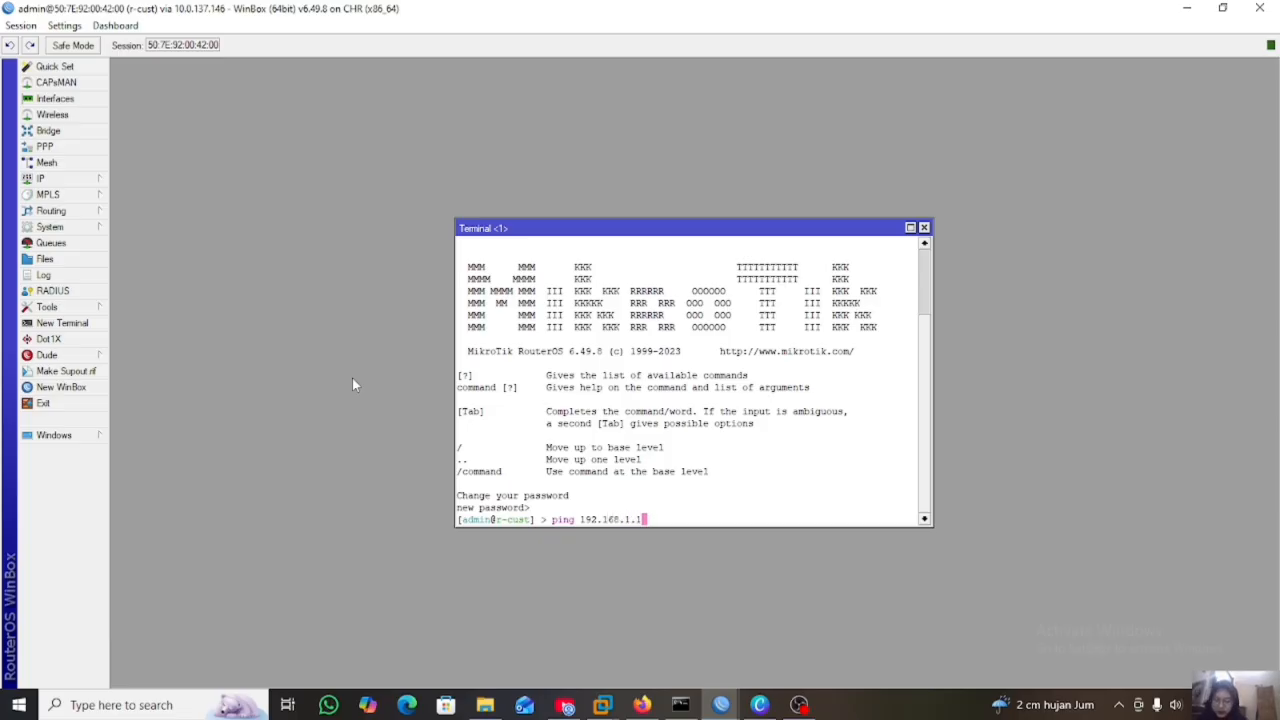
key("Return")
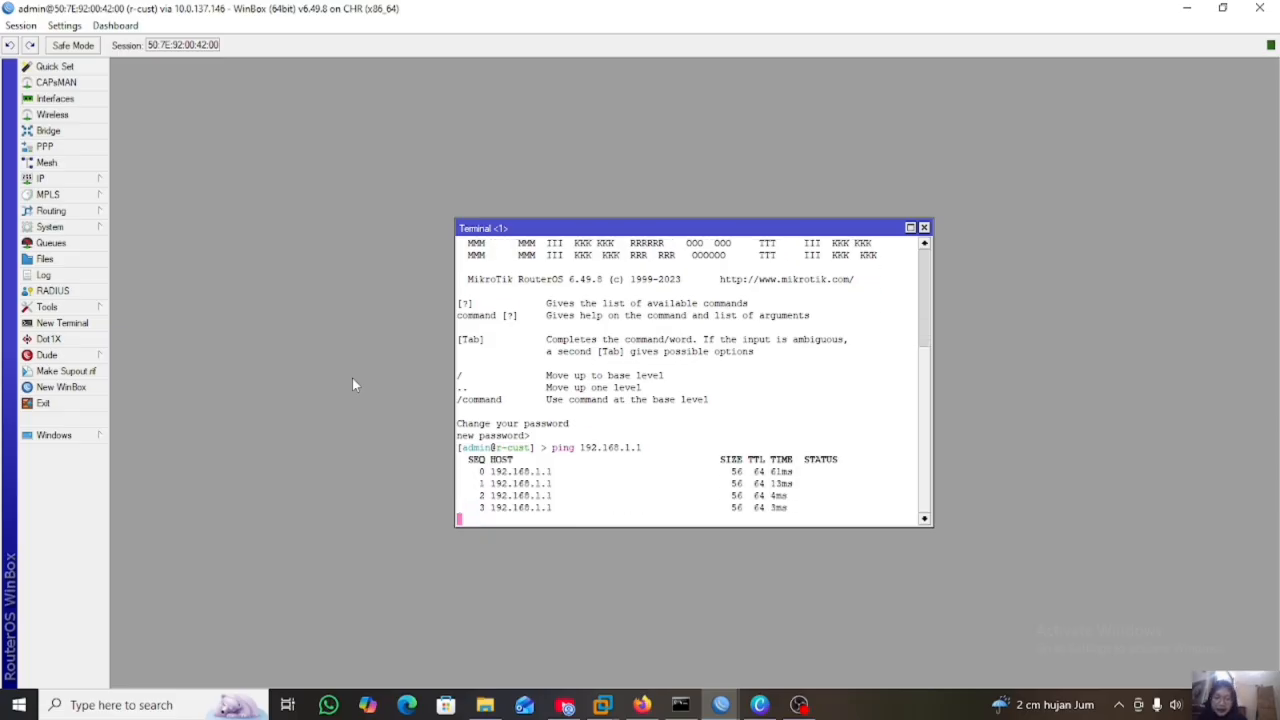
key("ctrl+c")
- Ping 172.16.1.1 from the r-cust terminal and stop it after a few replies
type("pi")
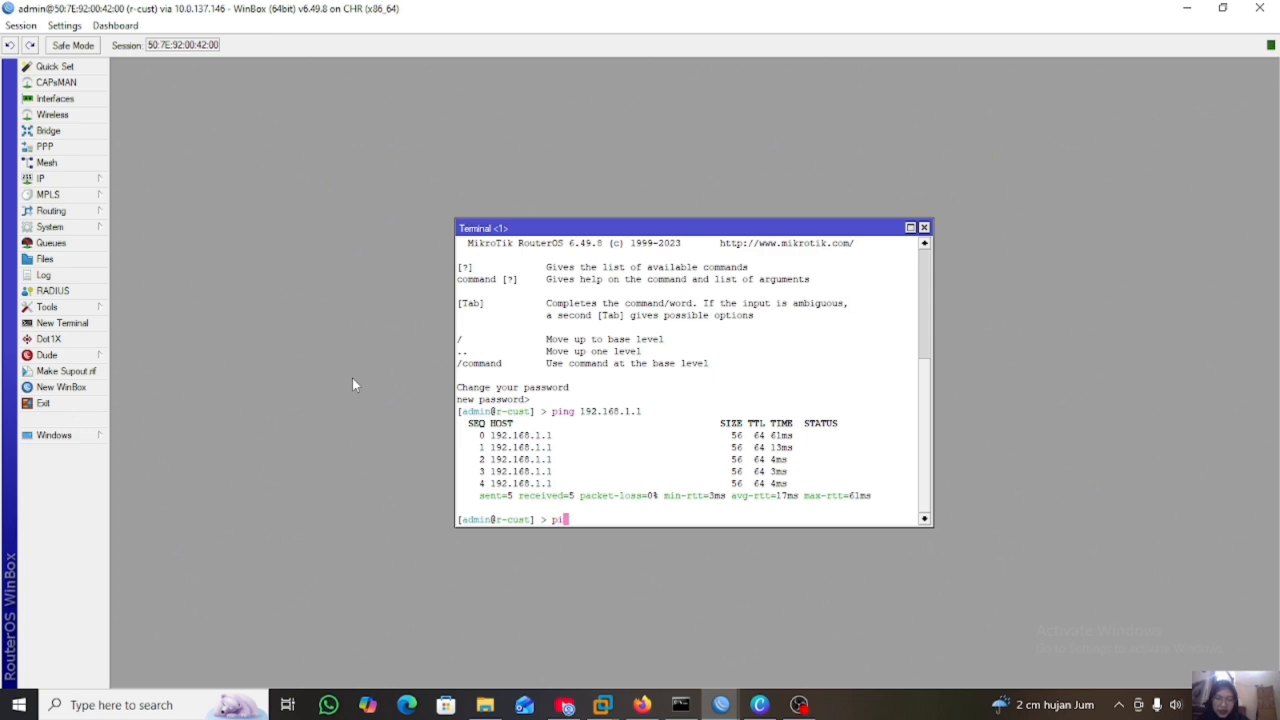
type("ng 172.1")
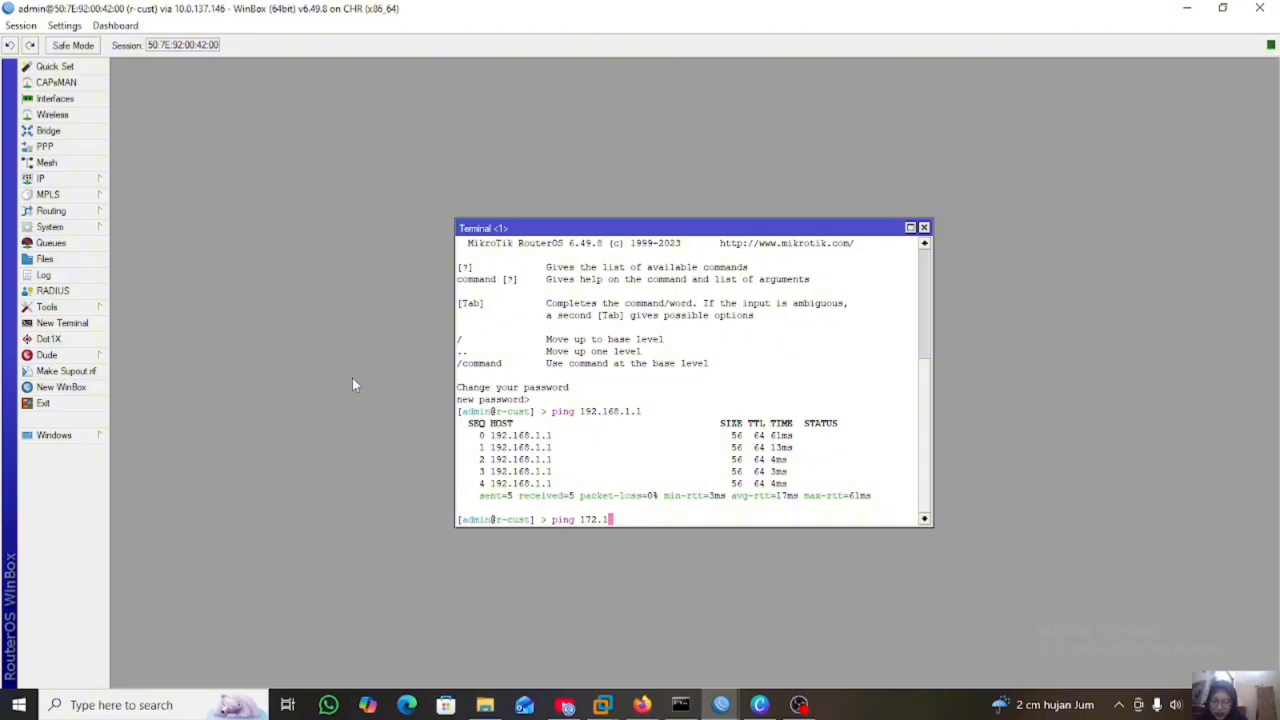
type("6.1.1")
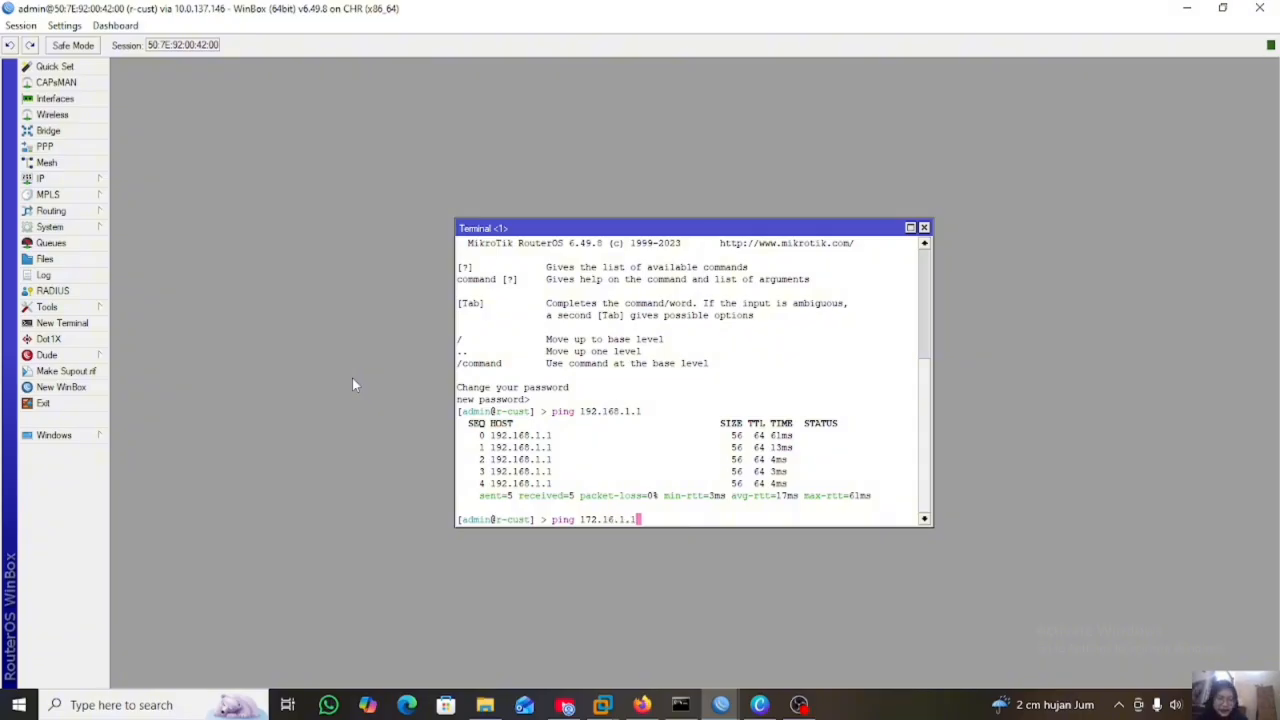
key("Return")
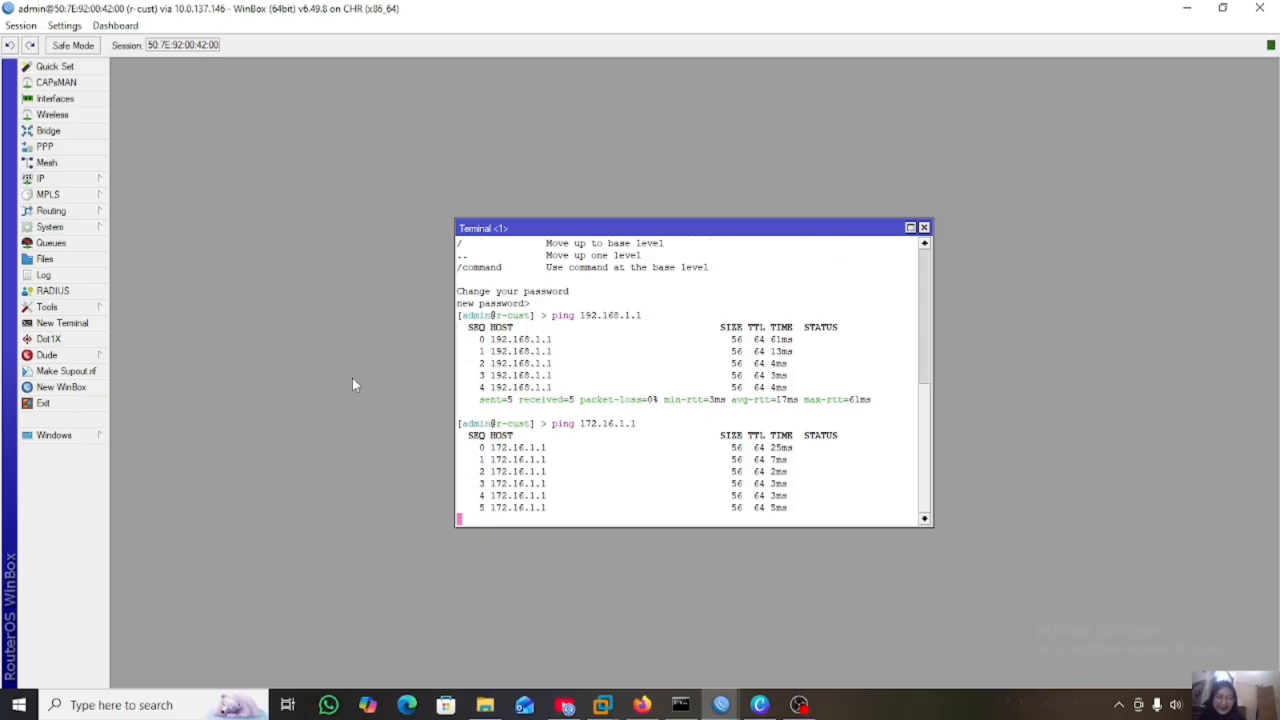
key("ctrl+c")
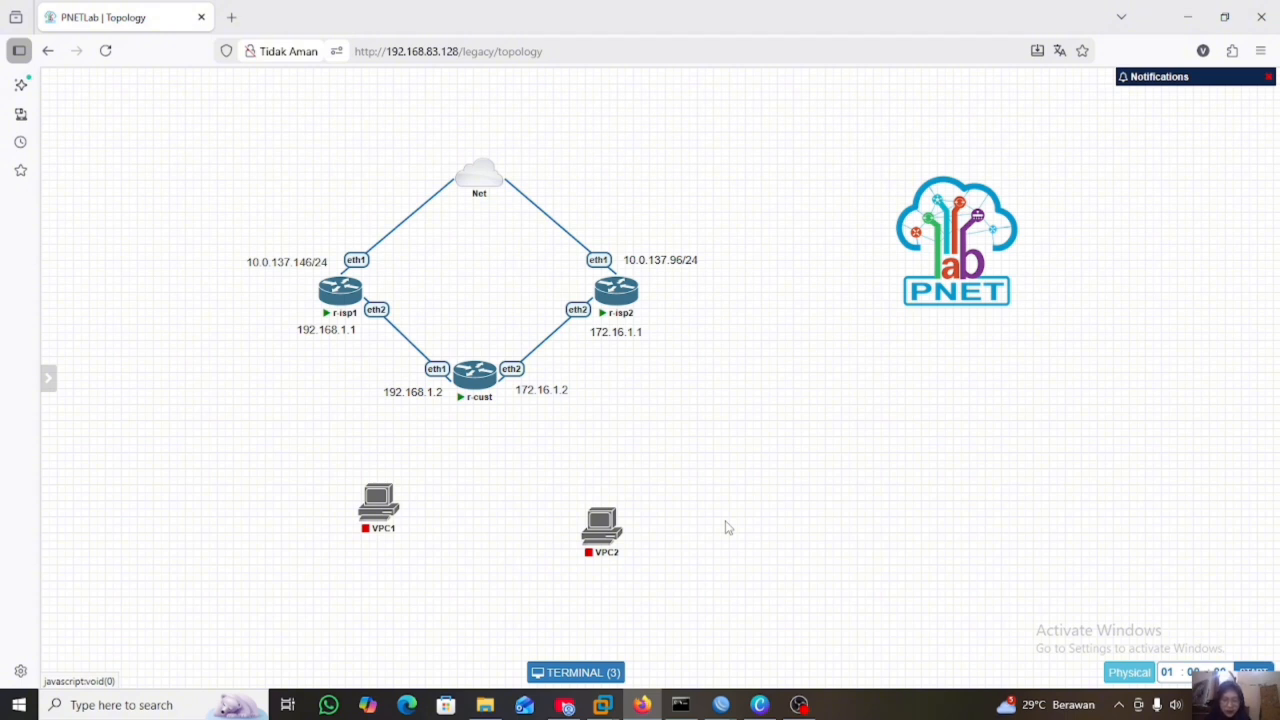
- Add a default route on the r-cust router with destination 0.0.0.0/0 and gateway 192.168.1.1, and save it
mouse_move(721, 704)
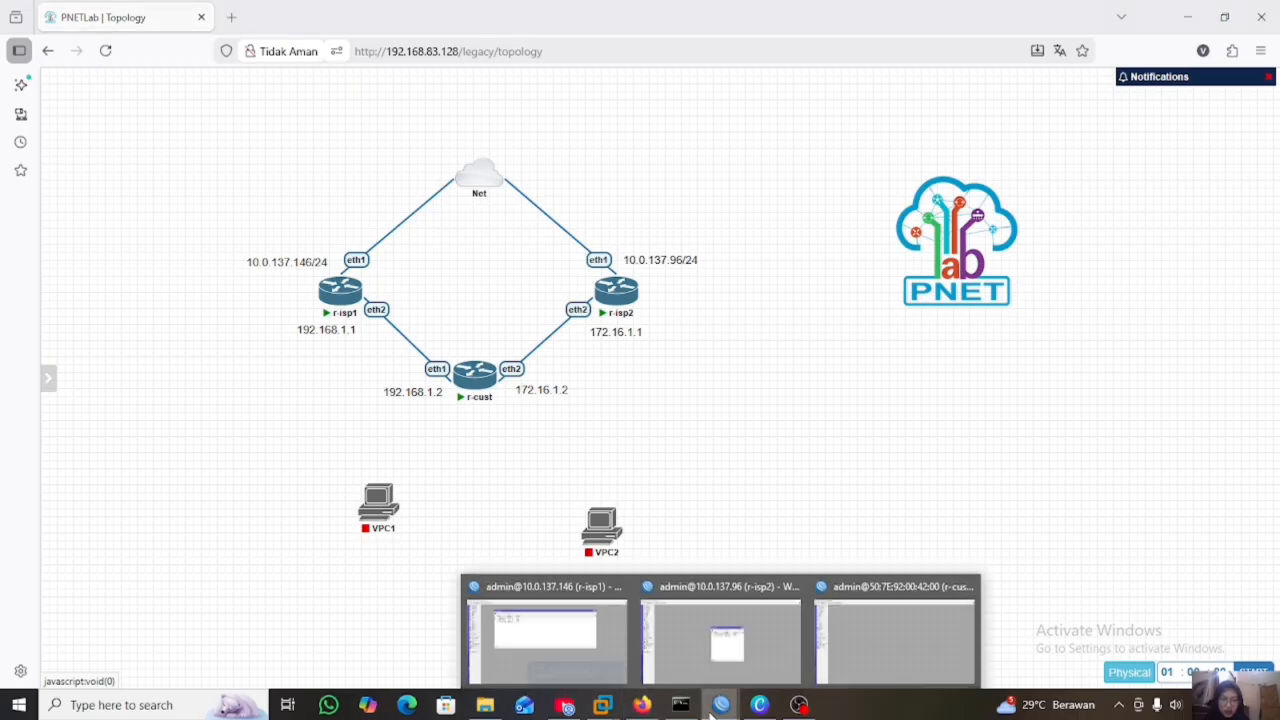
left_click(860, 629)
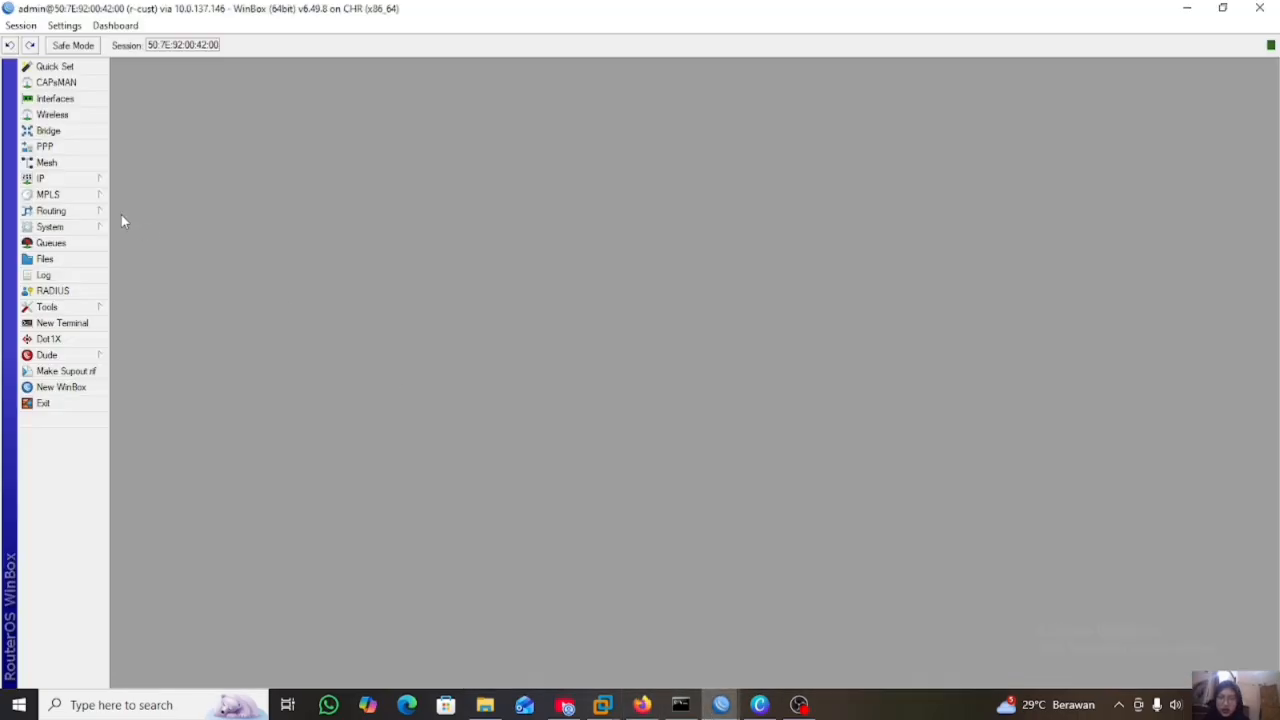
left_click(48, 181)
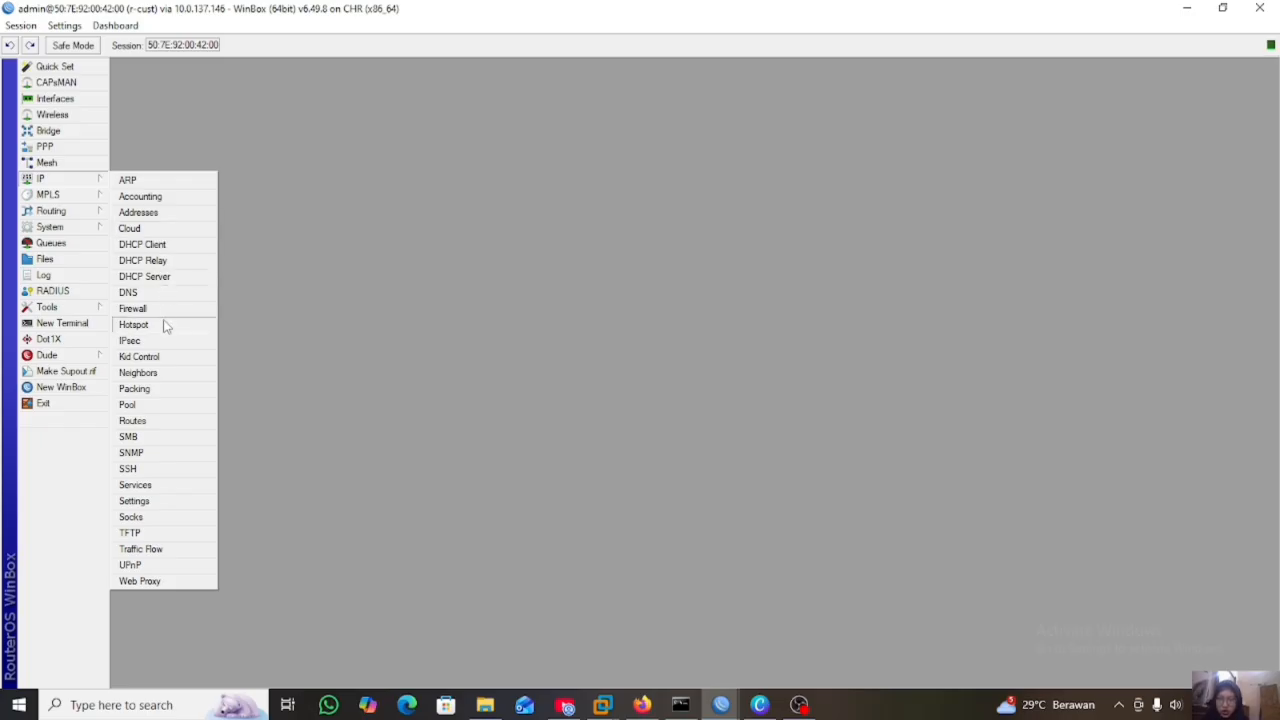
left_click(150, 421)
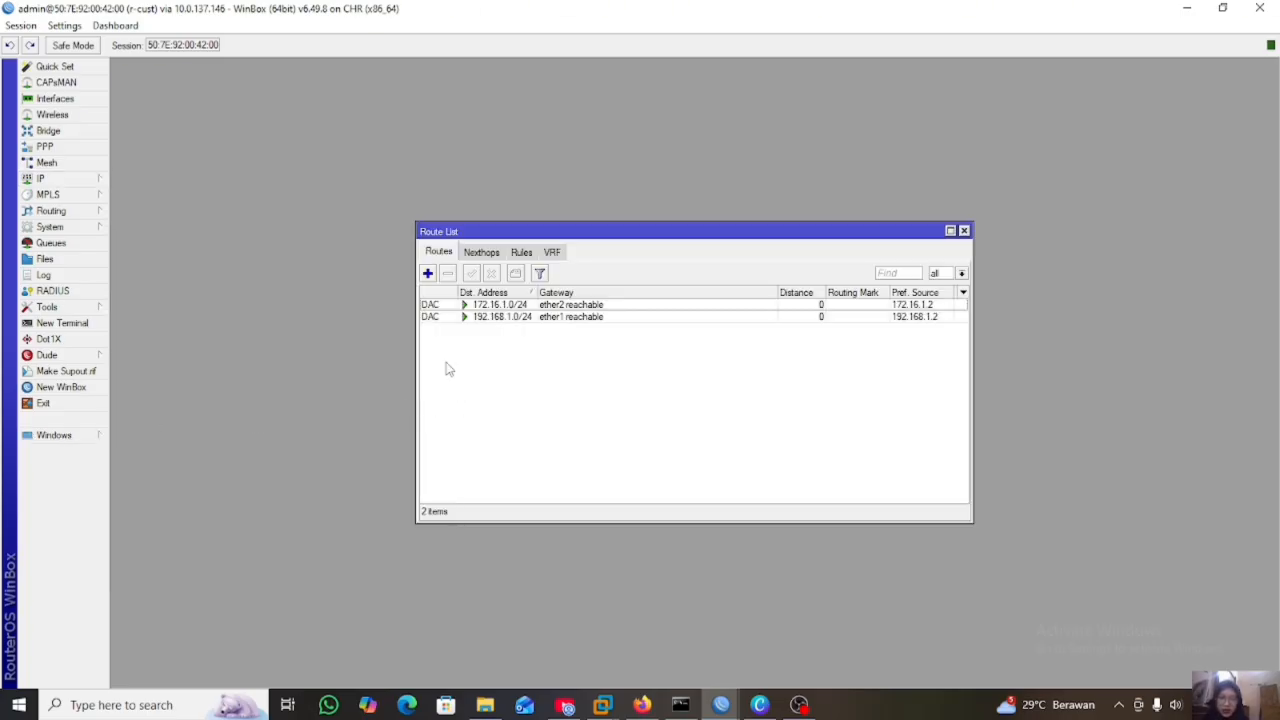
left_click(427, 274)
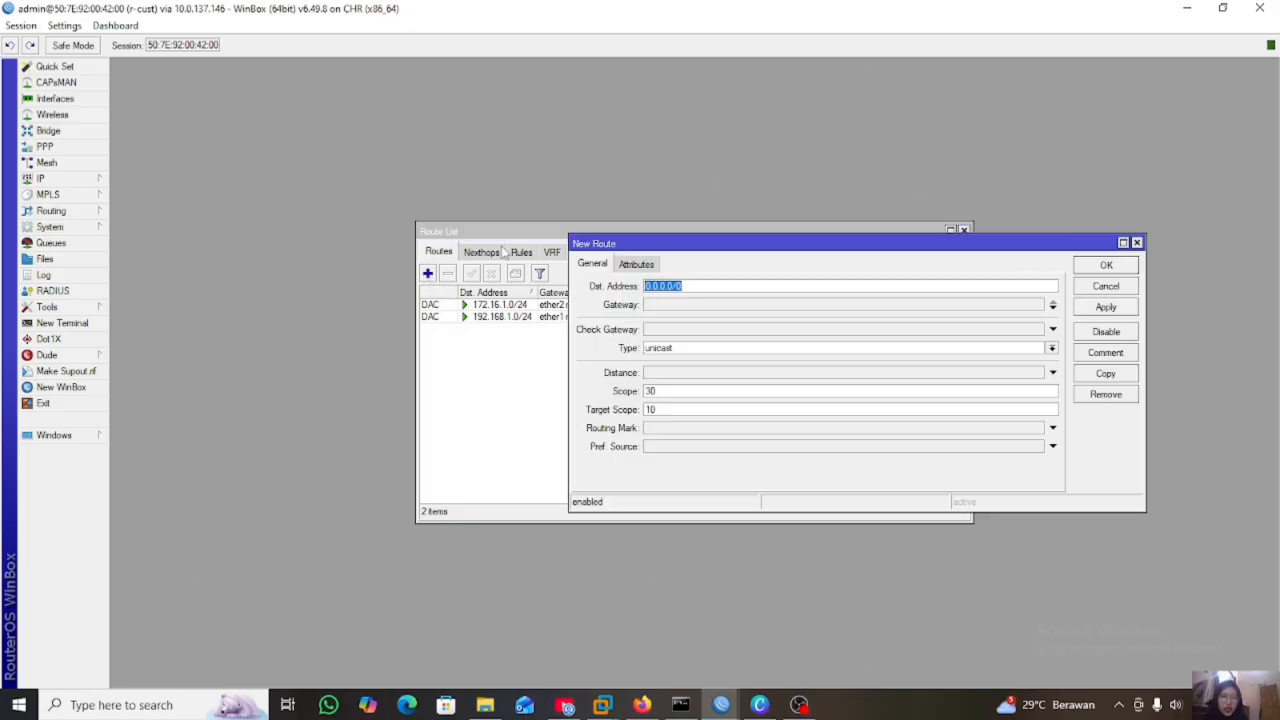
left_click(664, 306)
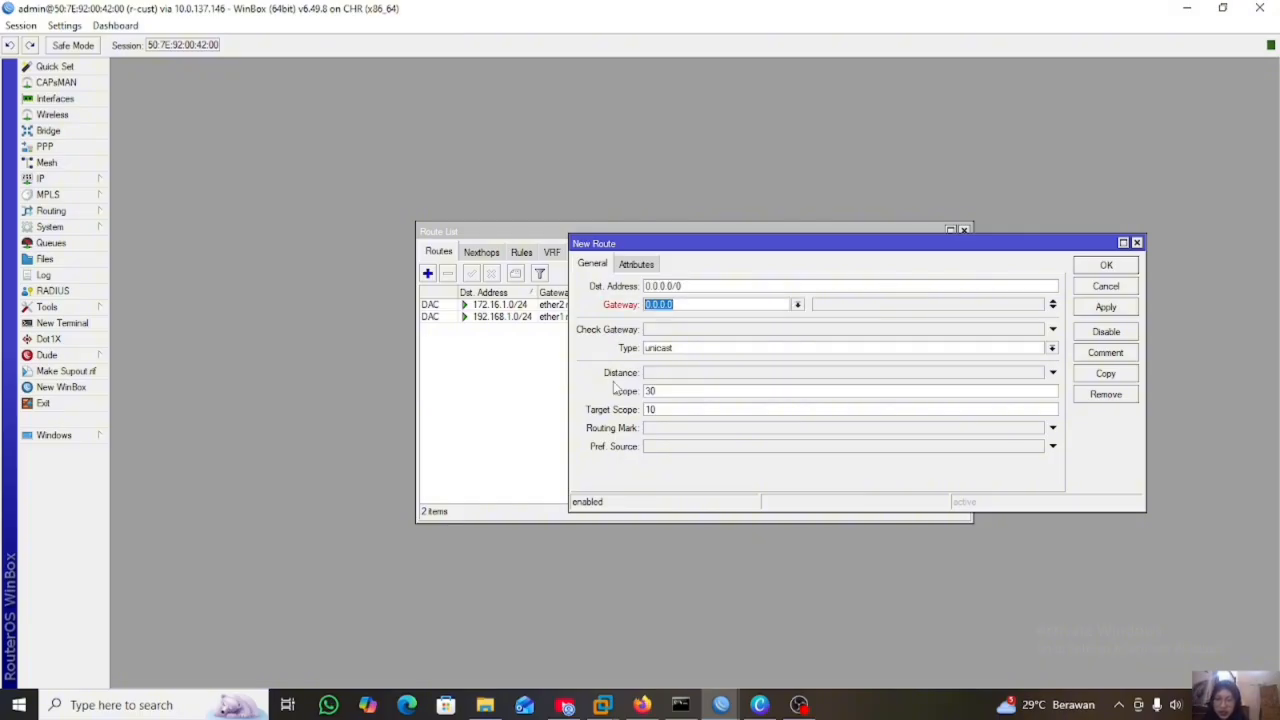
key("BackSpace")
type("192.168.1")
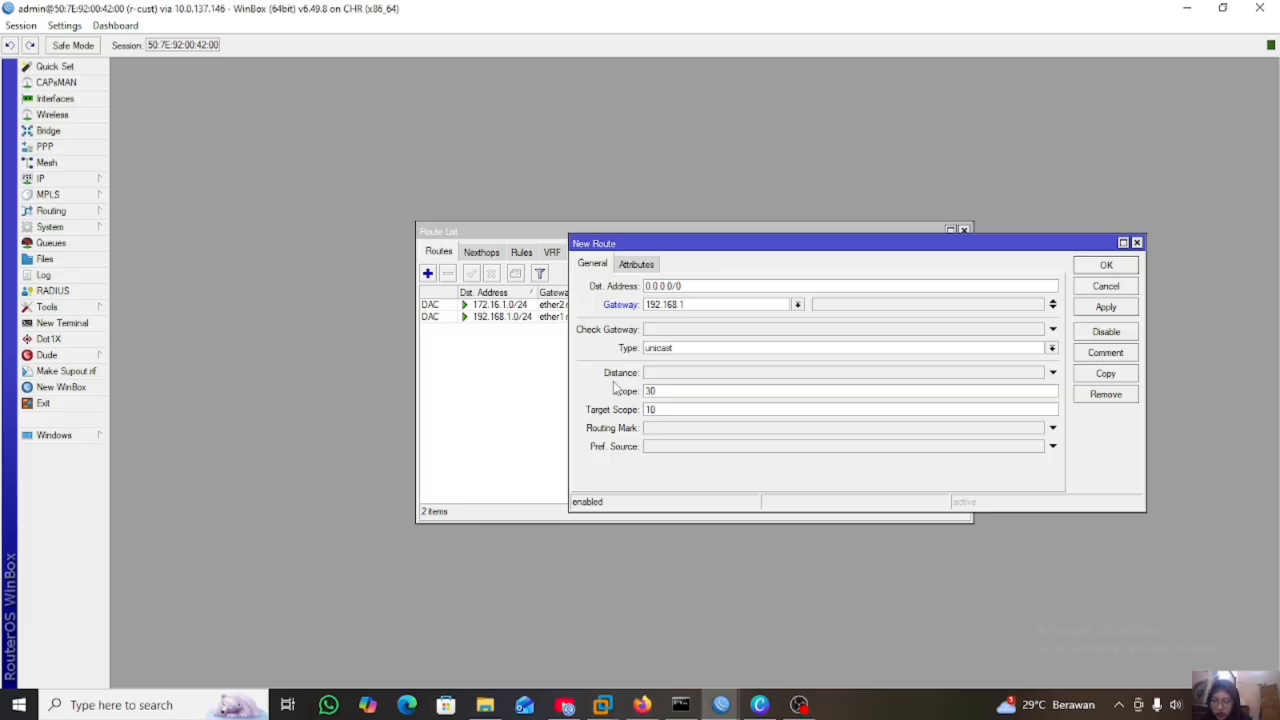
type(".1")
left_click(1108, 307)
left_click(1106, 265)
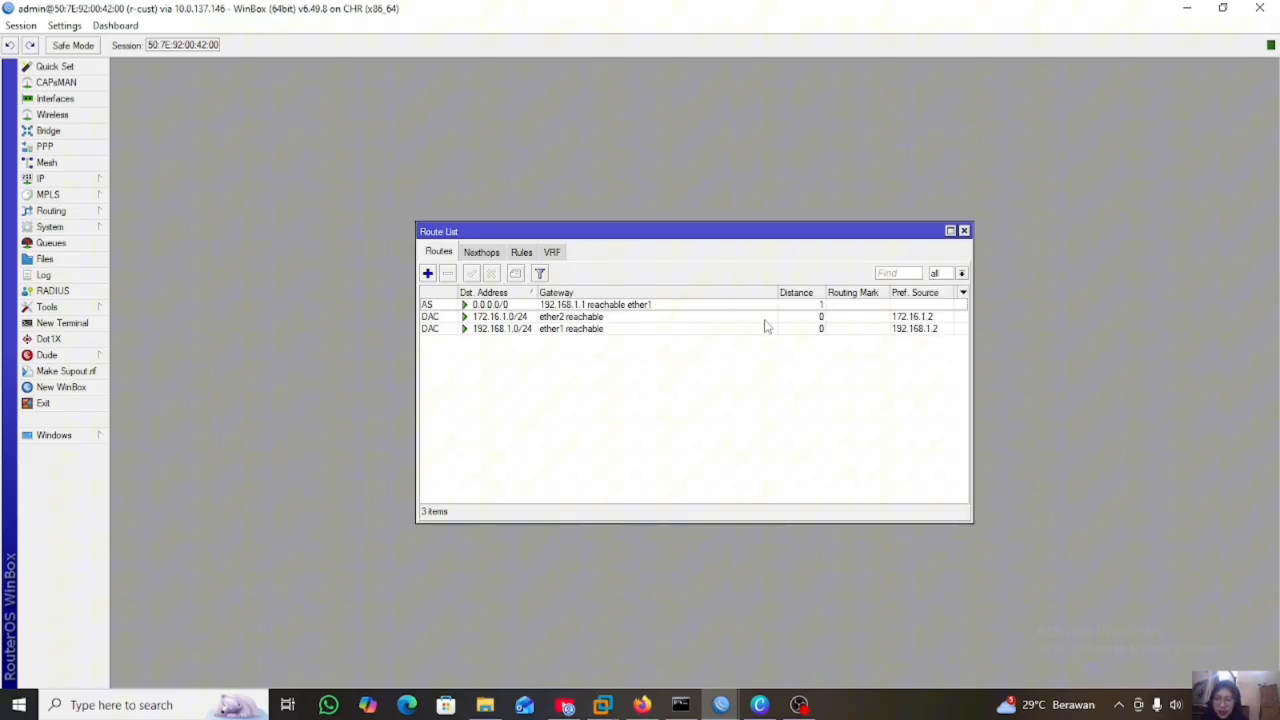
- Add a second default route with destination 0.0.0.0/0 and gateway 172.16.1.1, and save it
left_click(428, 274)
left_click(687, 306)
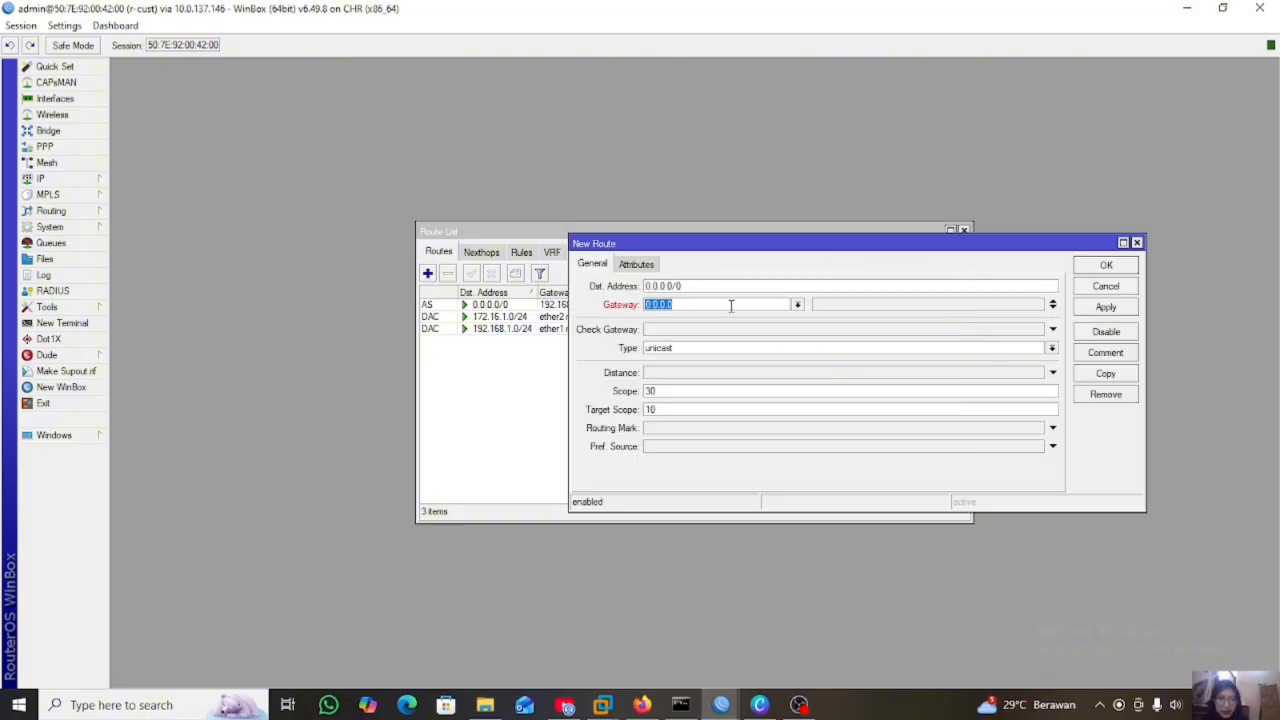
key("BackSpace")
type("1")
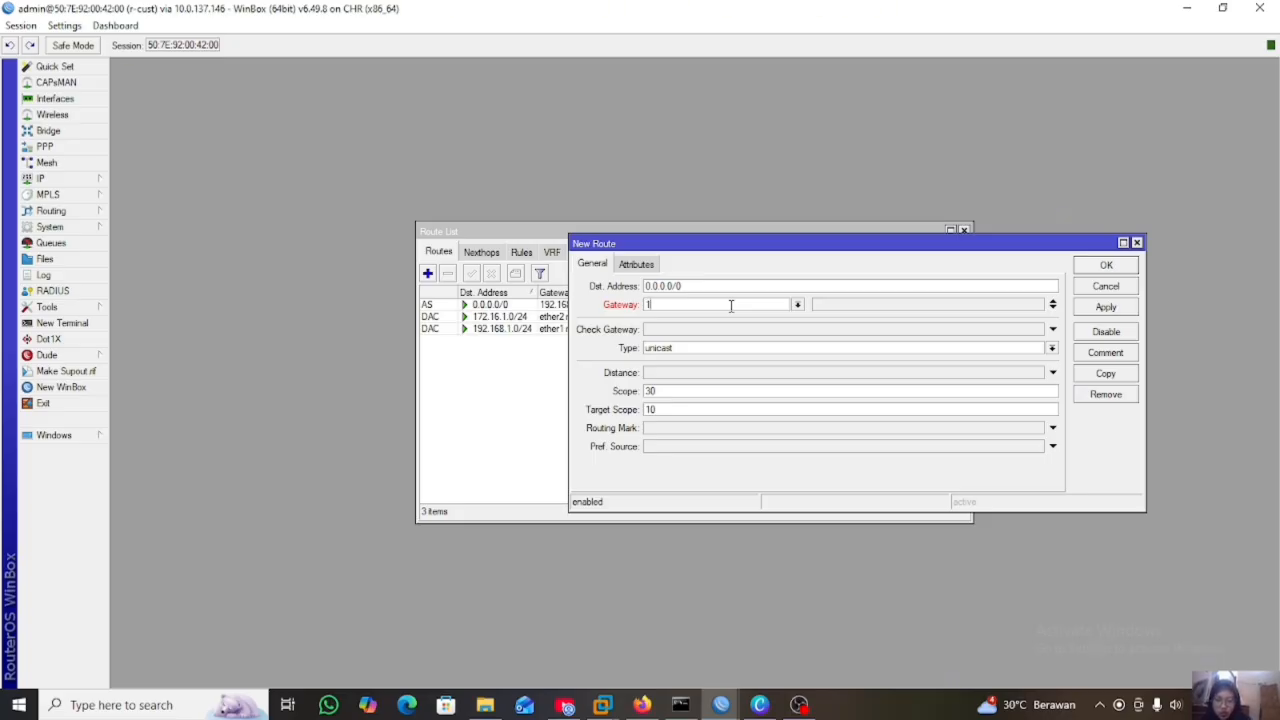
type("72.16.1.1")
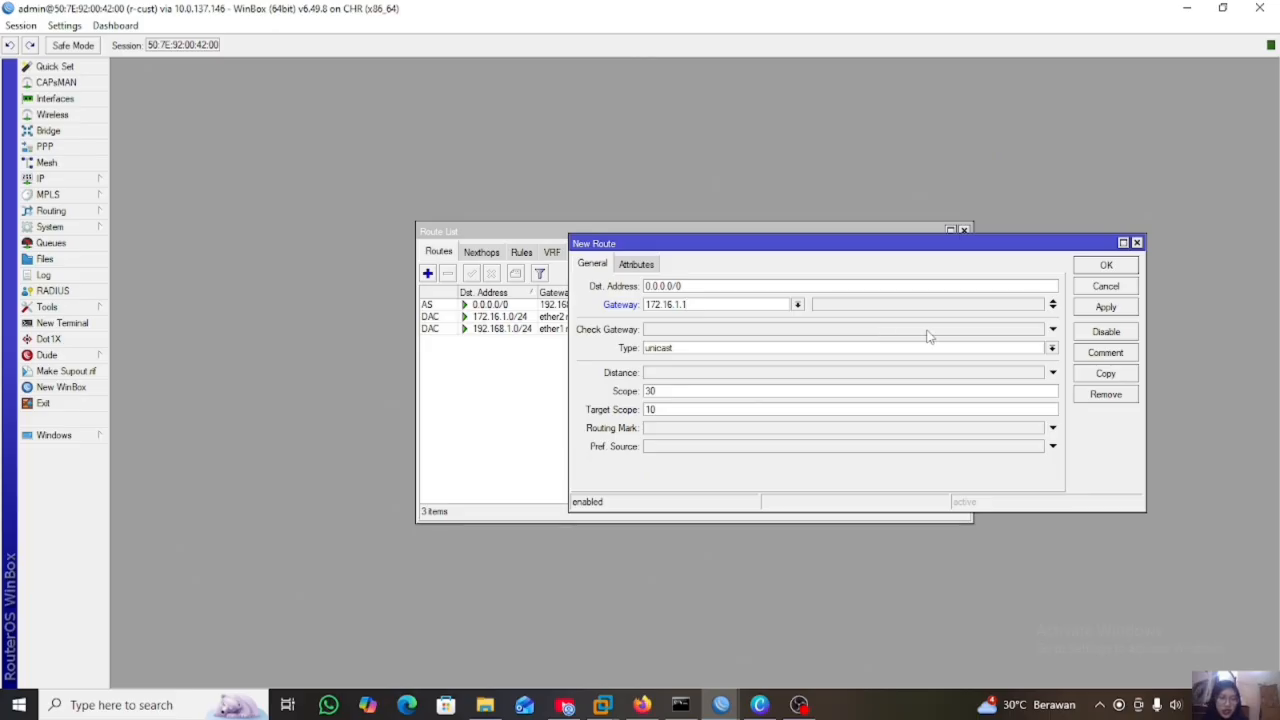
left_click(1106, 307)
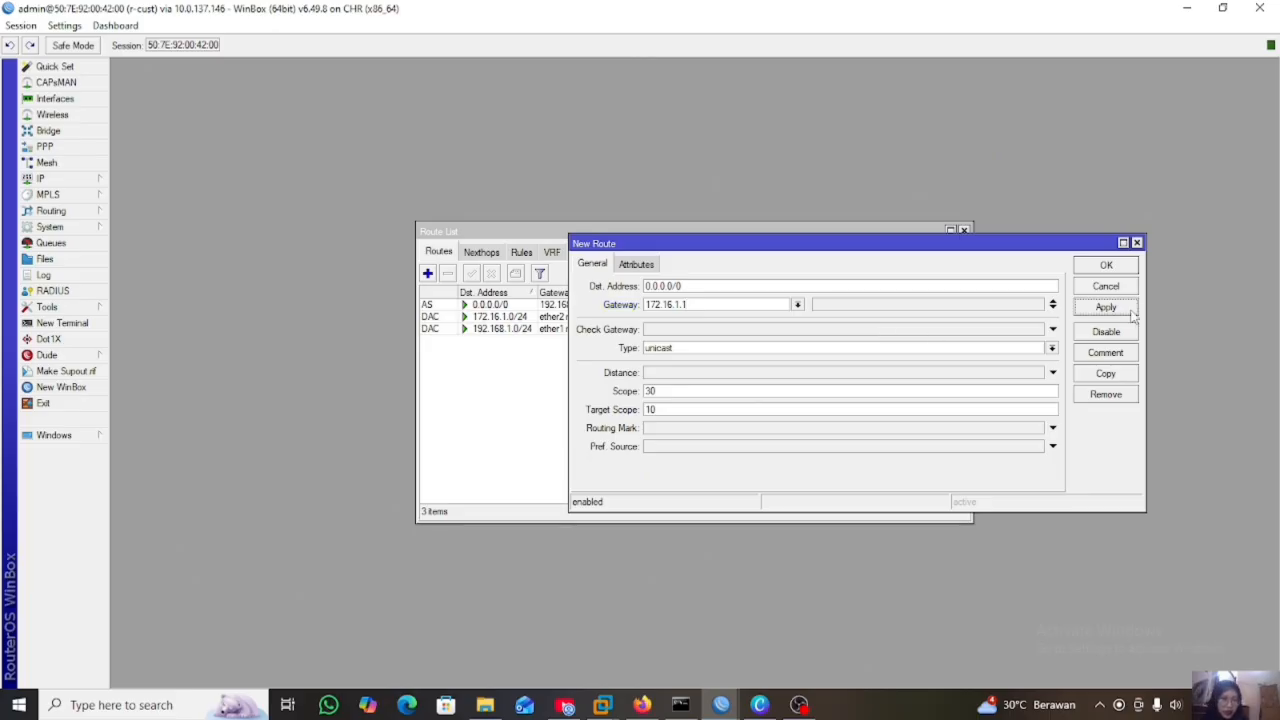
left_click(1117, 267)
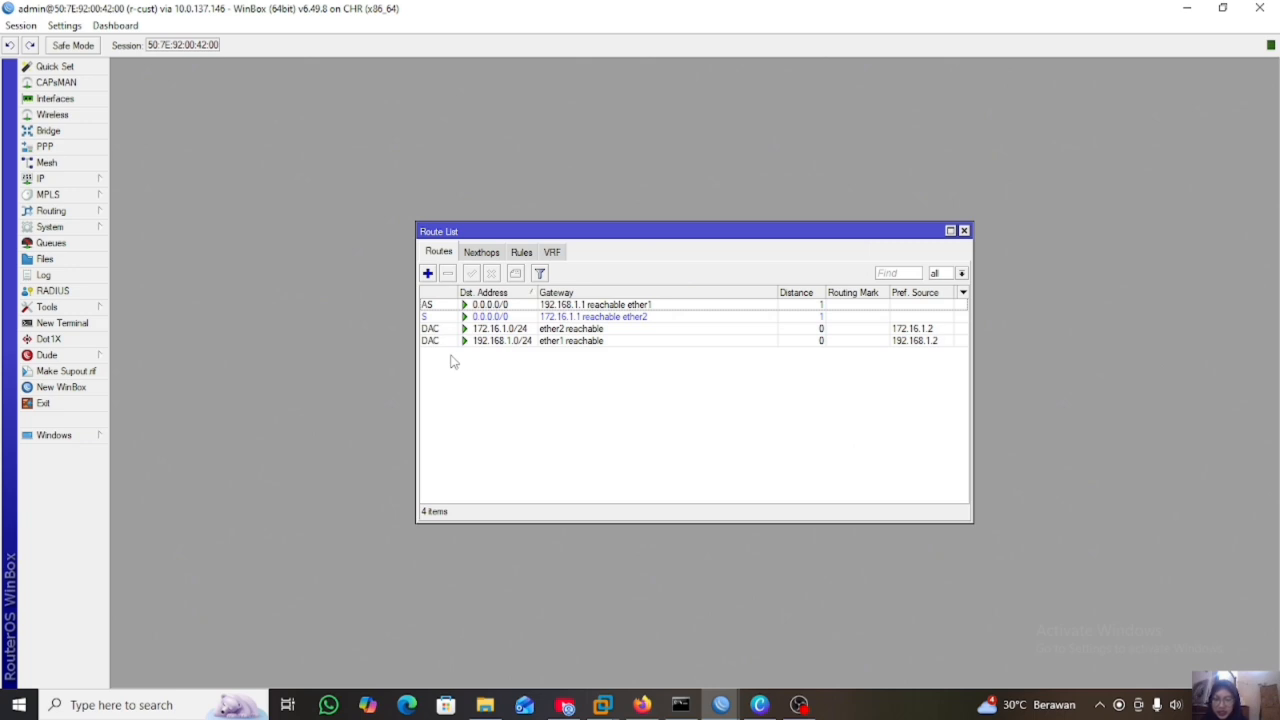
- Test failover by disabling the default route through 192.168.1.1 and enabling it again
left_click(440, 306)
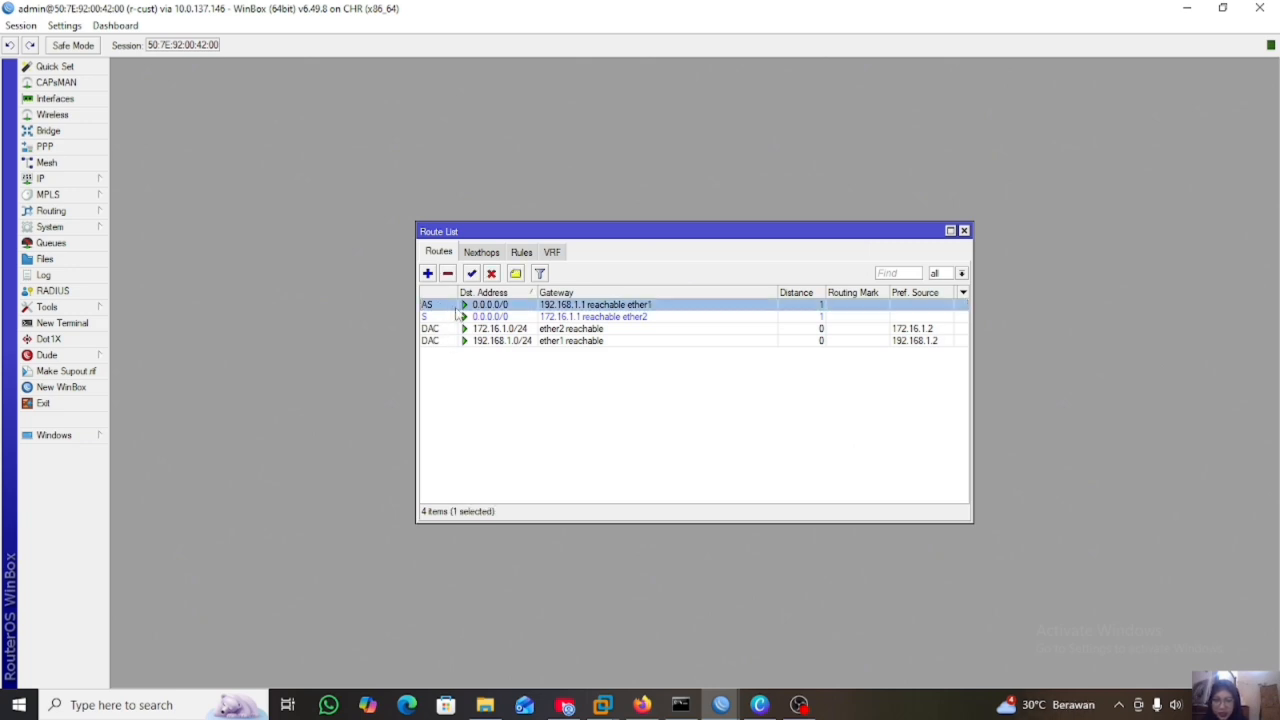
left_click(491, 274)
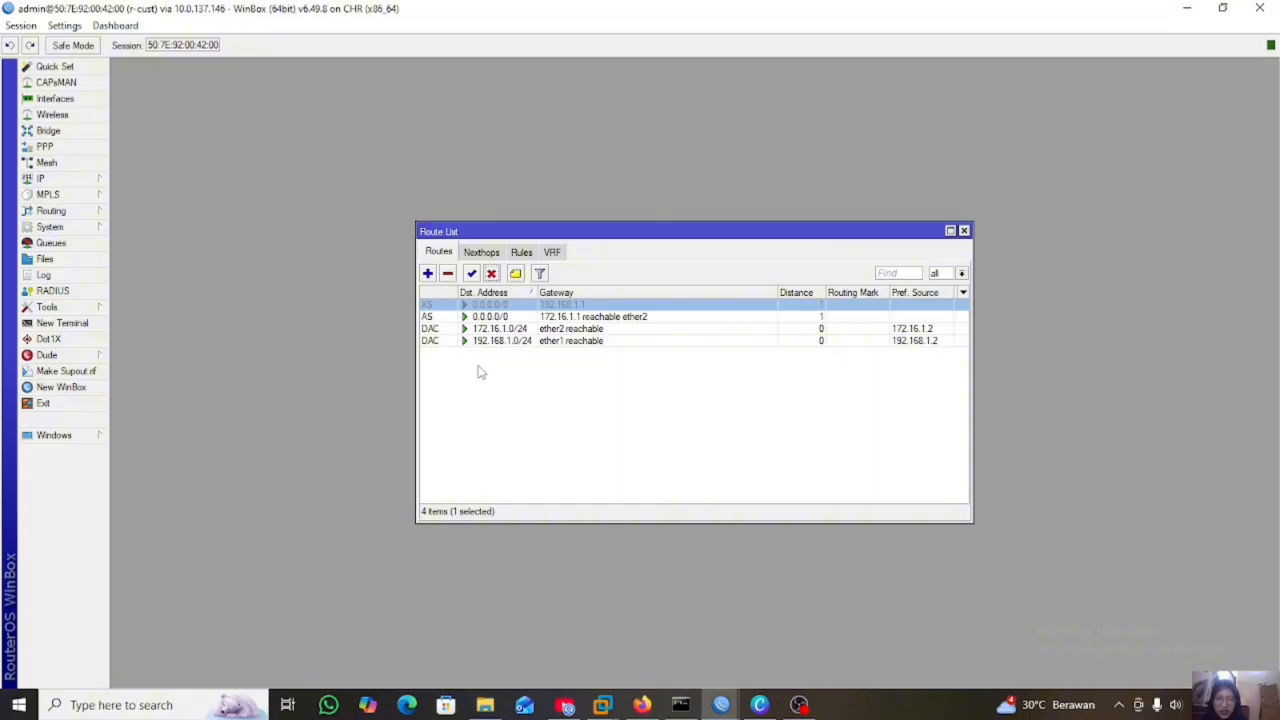
mouse_move(473, 333)
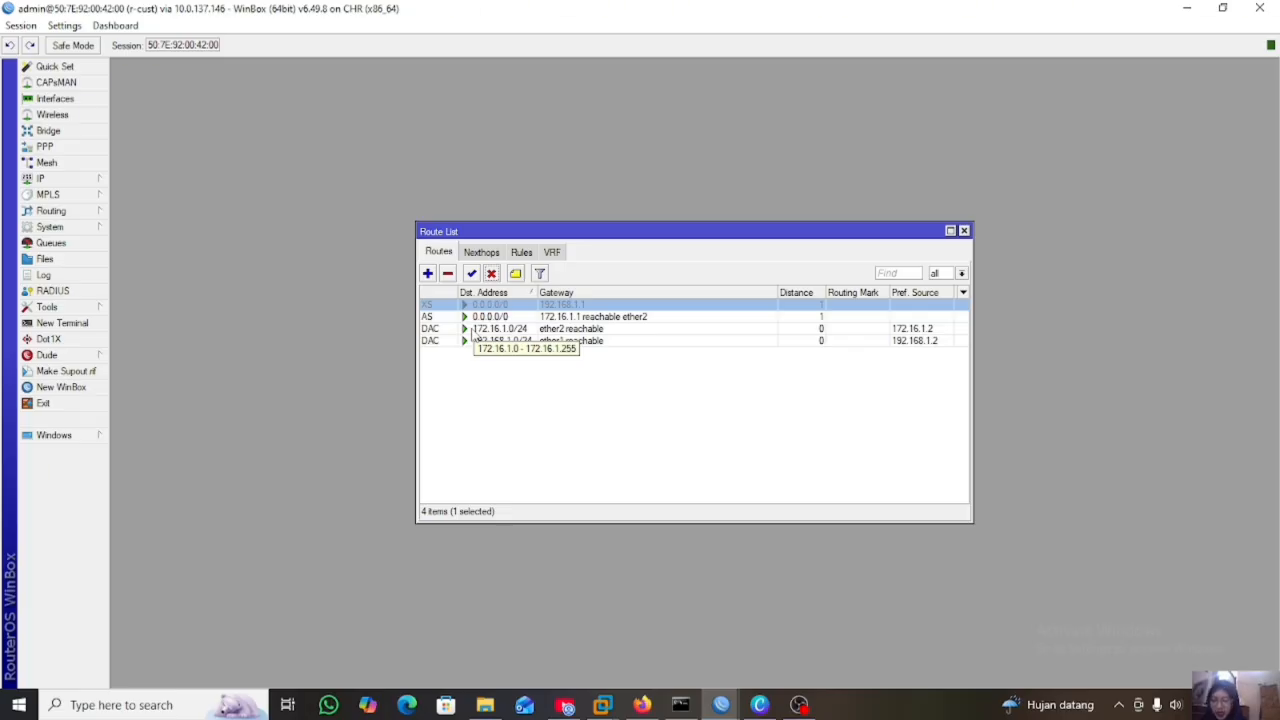
left_click(471, 274)
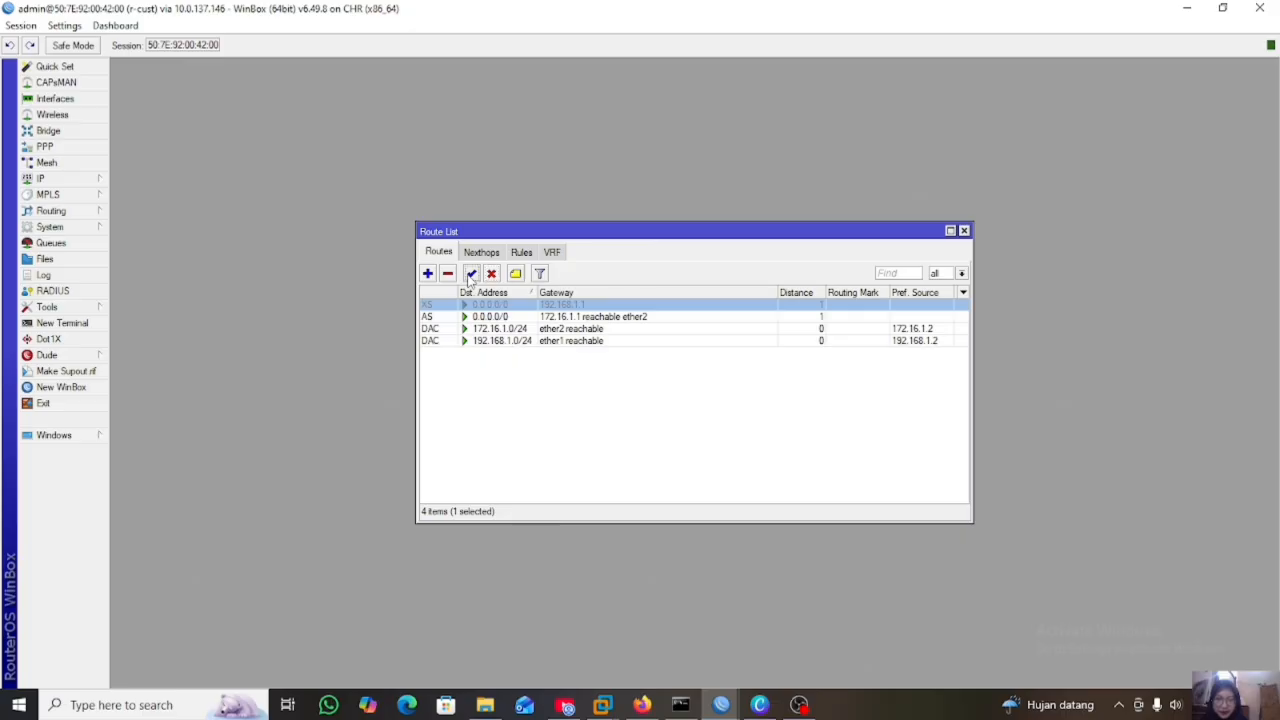
- Apply the r-cust router's DNS settings with 8.8.8.8 as the server
left_click(70, 181)
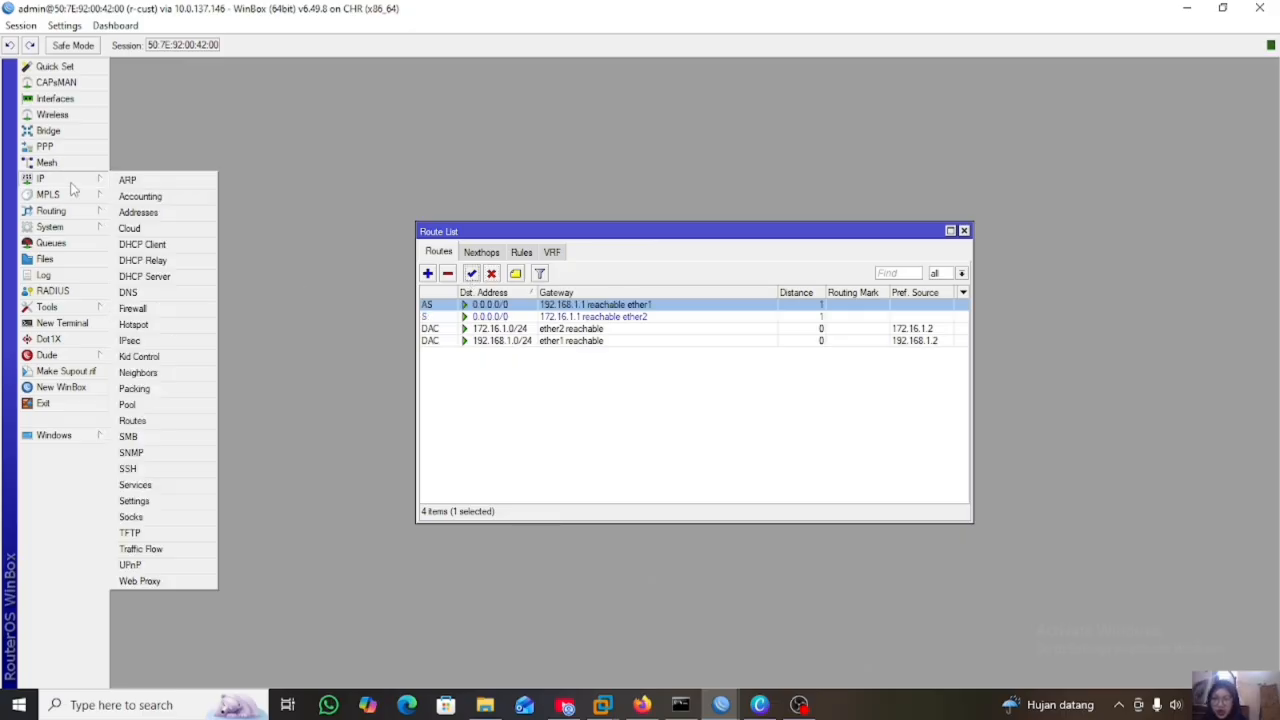
left_click(154, 293)
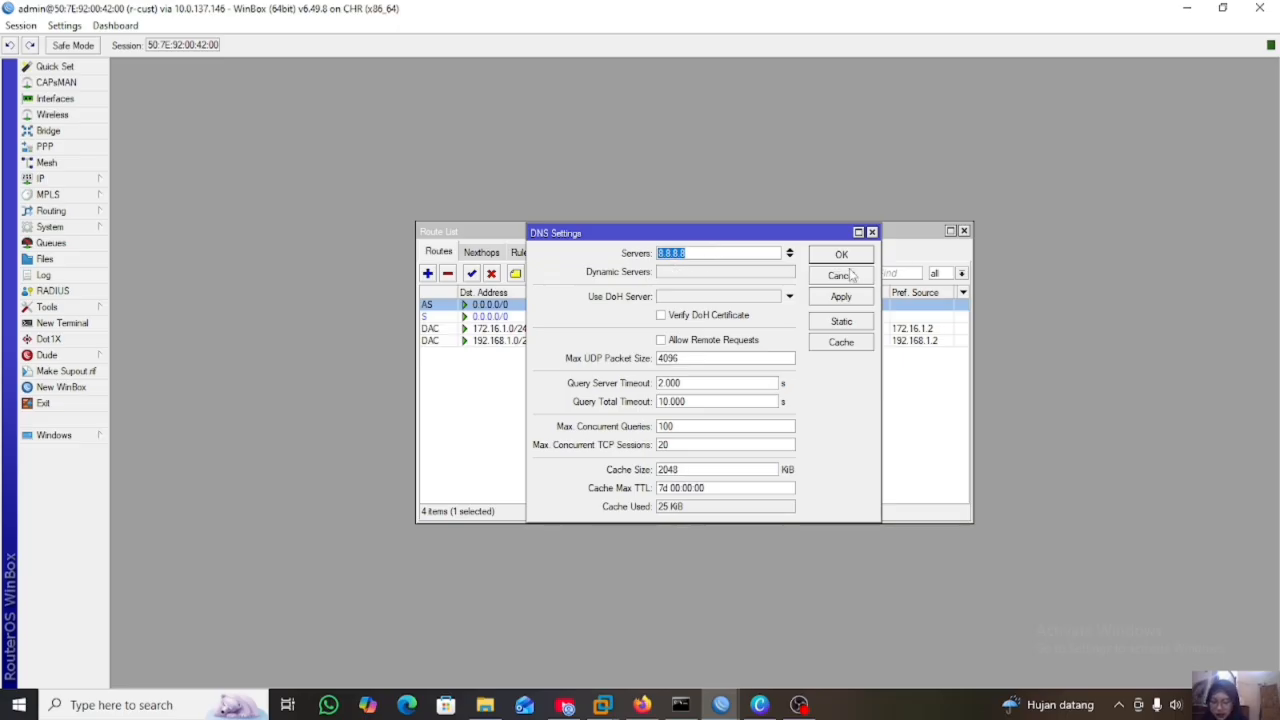
left_click(852, 299)
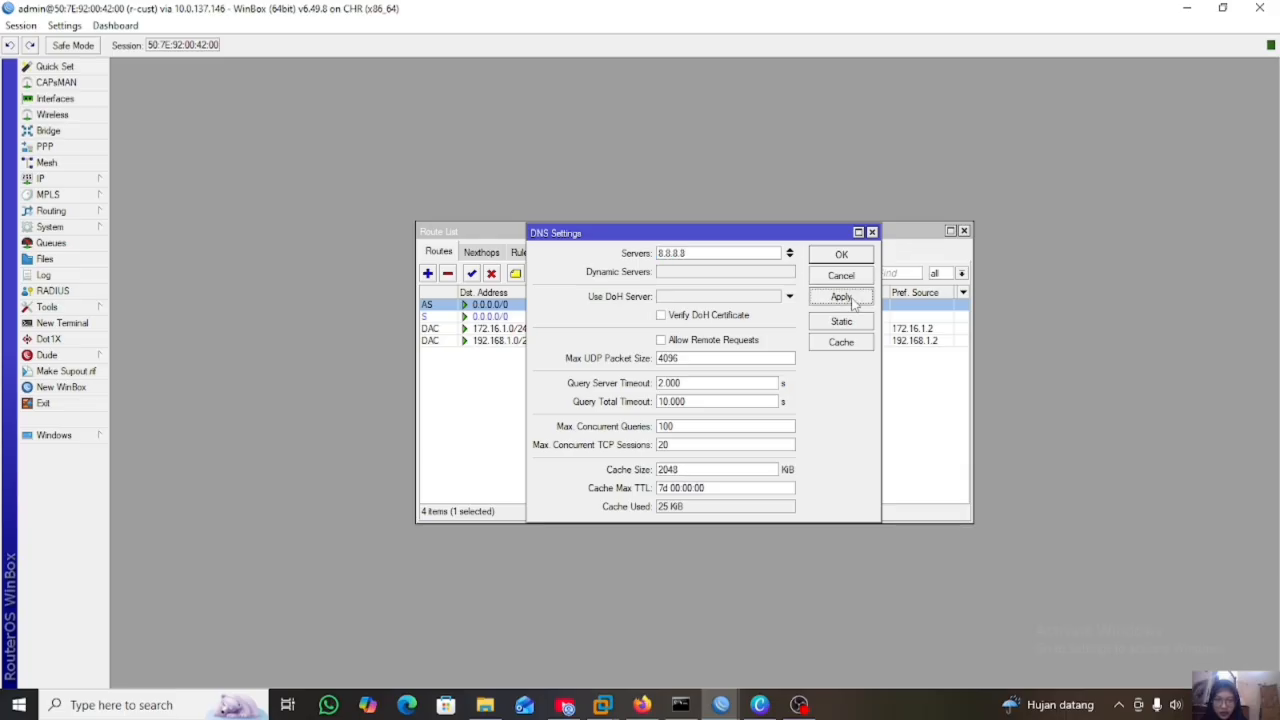
left_click(842, 258)
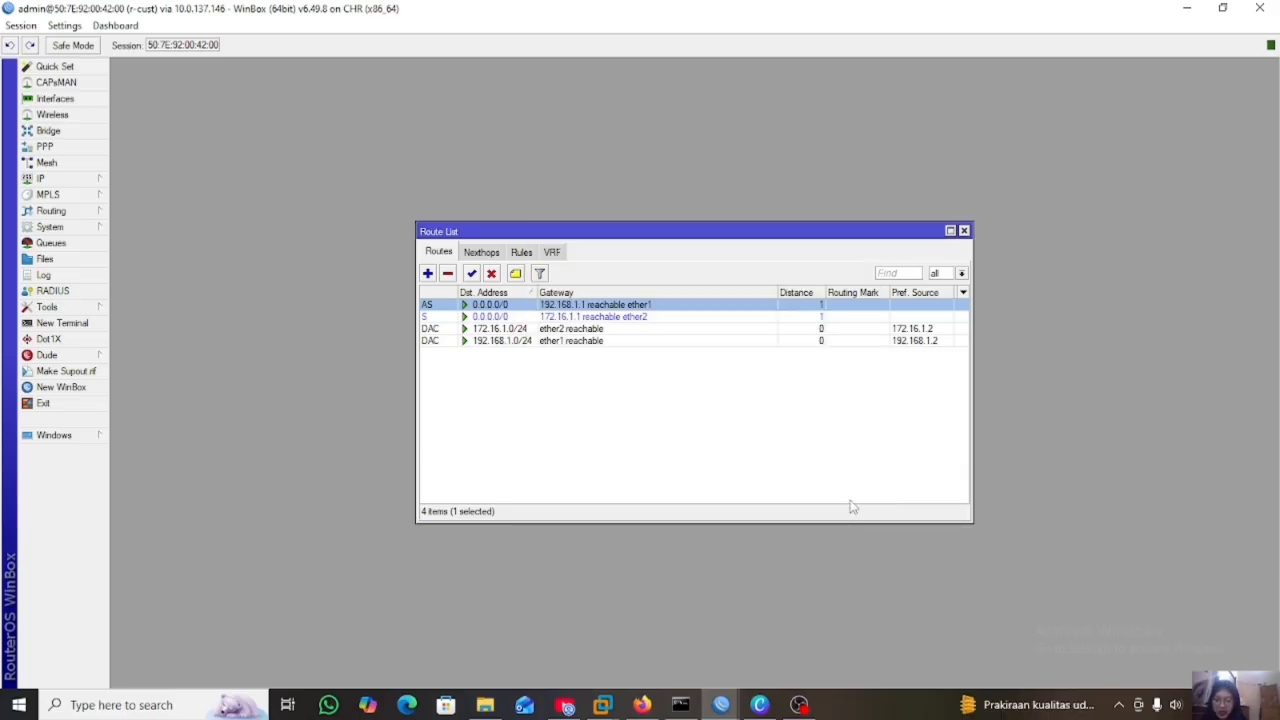
- Switch to the PNETLab topology and connect r-cust interface eth3 to VPC1 interface eth0
left_click(642, 704)
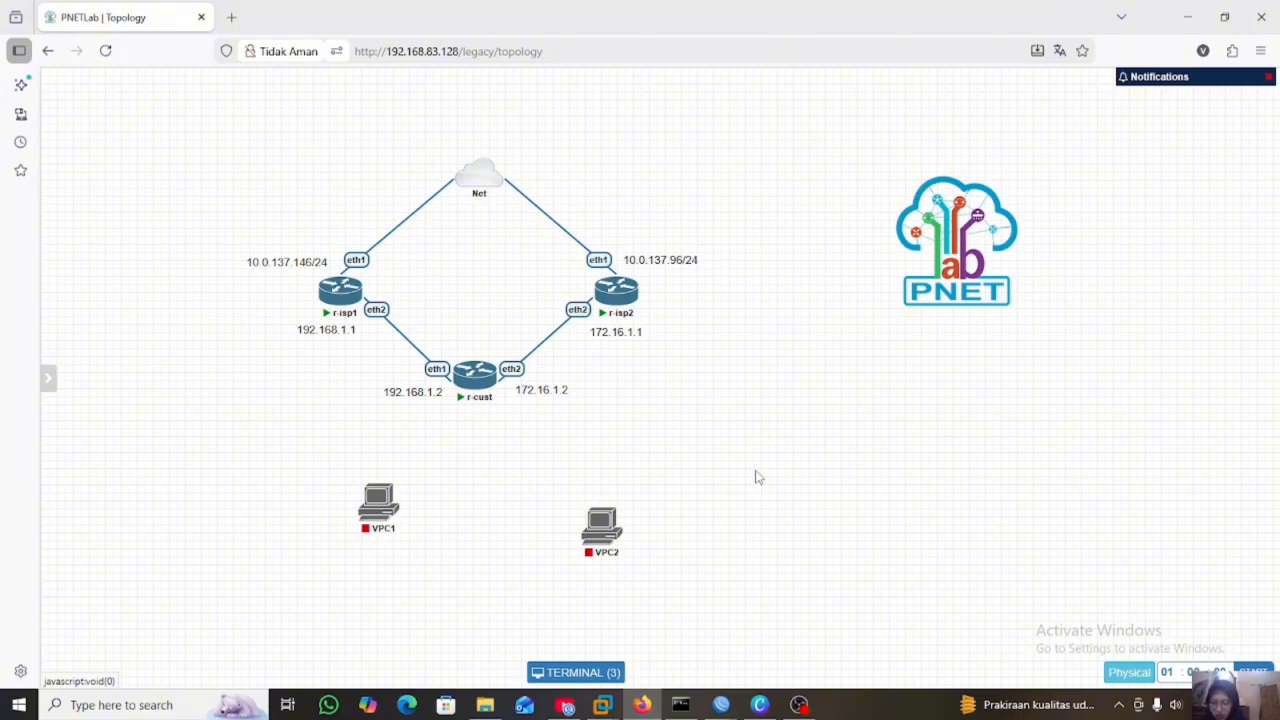
double_click(480, 386)
left_click_drag(490, 373, 378, 502)
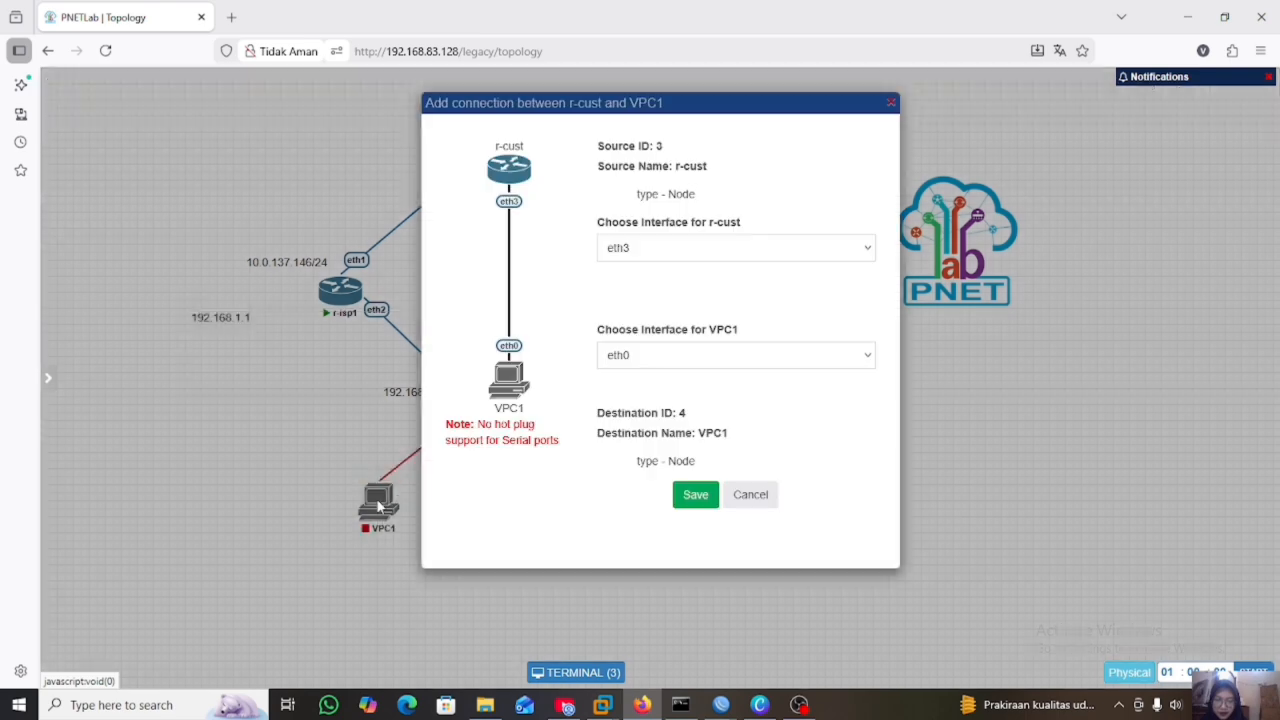
left_click(695, 495)
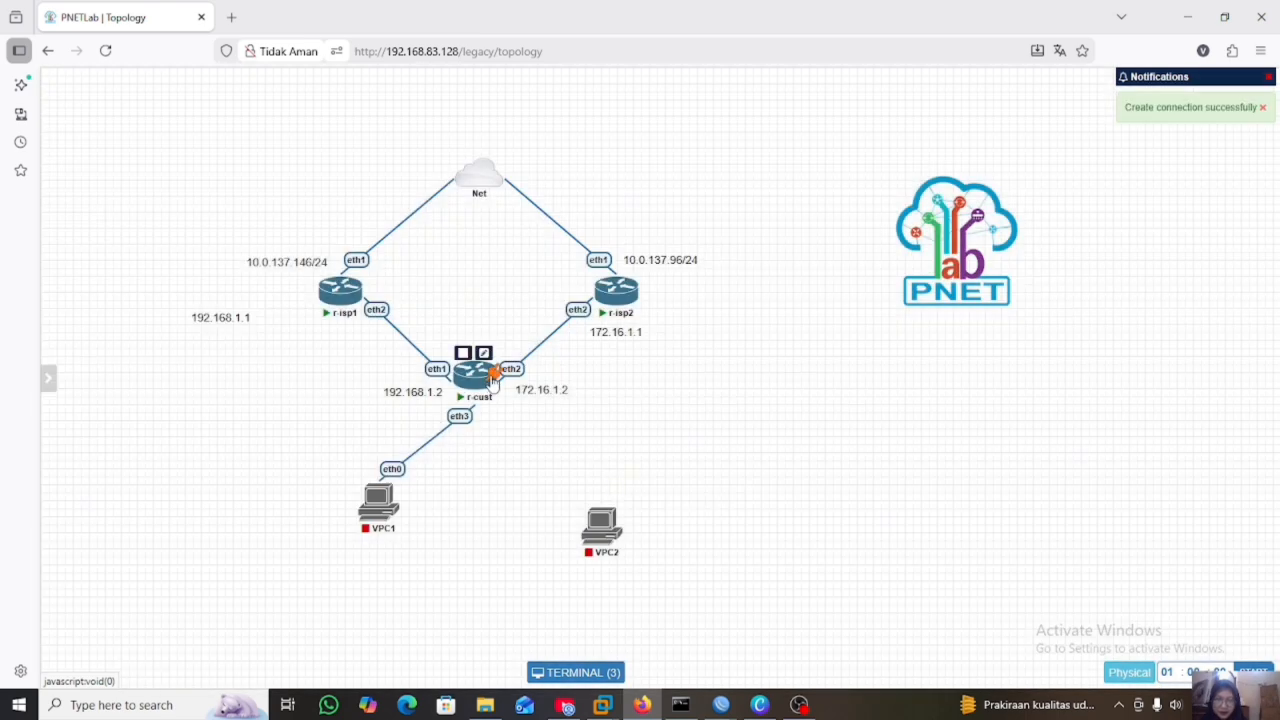
- Connect r-cust interface eth4 to VPC2 interface eth0, and start both VPC1 and VPC2
left_click_drag(492, 376, 600, 528)
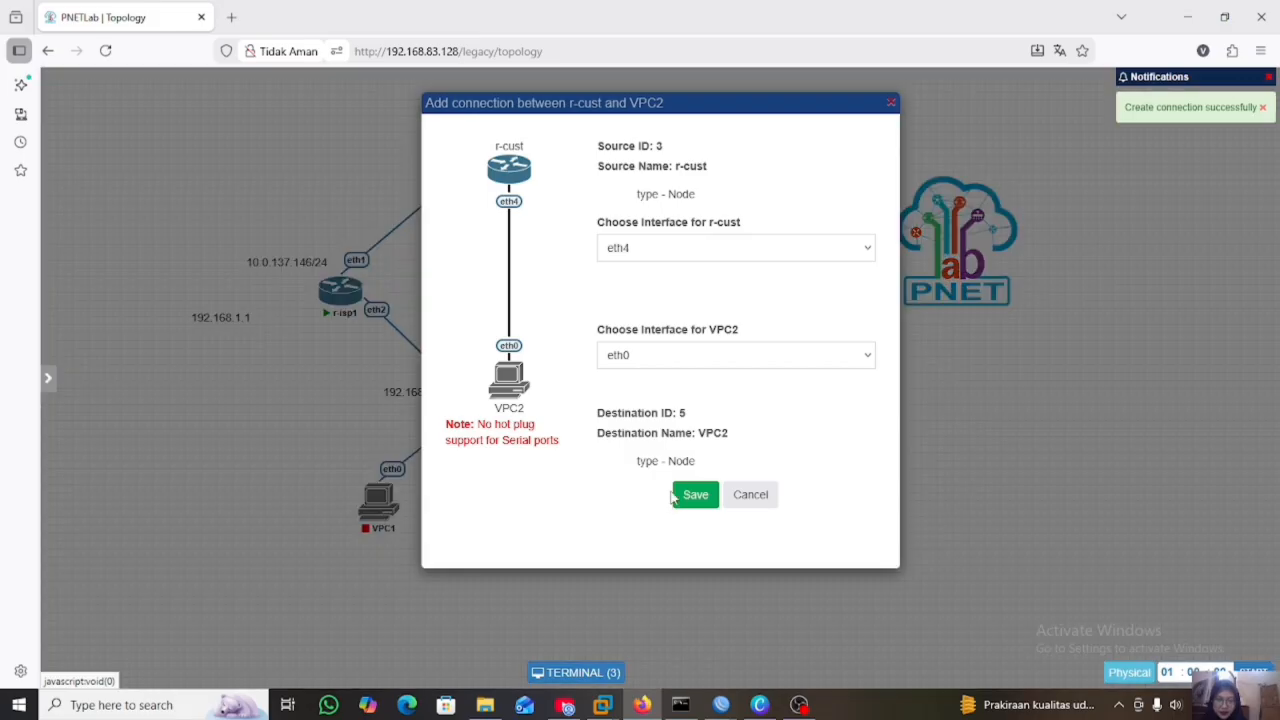
left_click(694, 495)
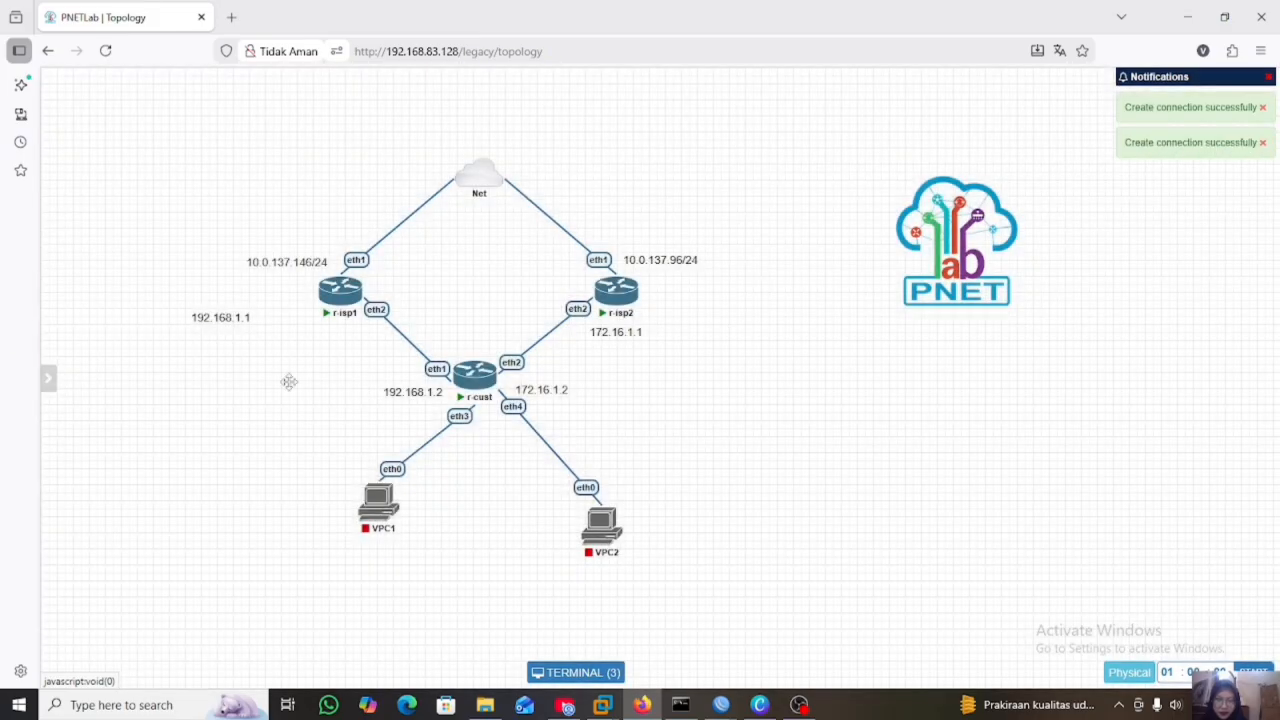
mouse_move(377, 512)
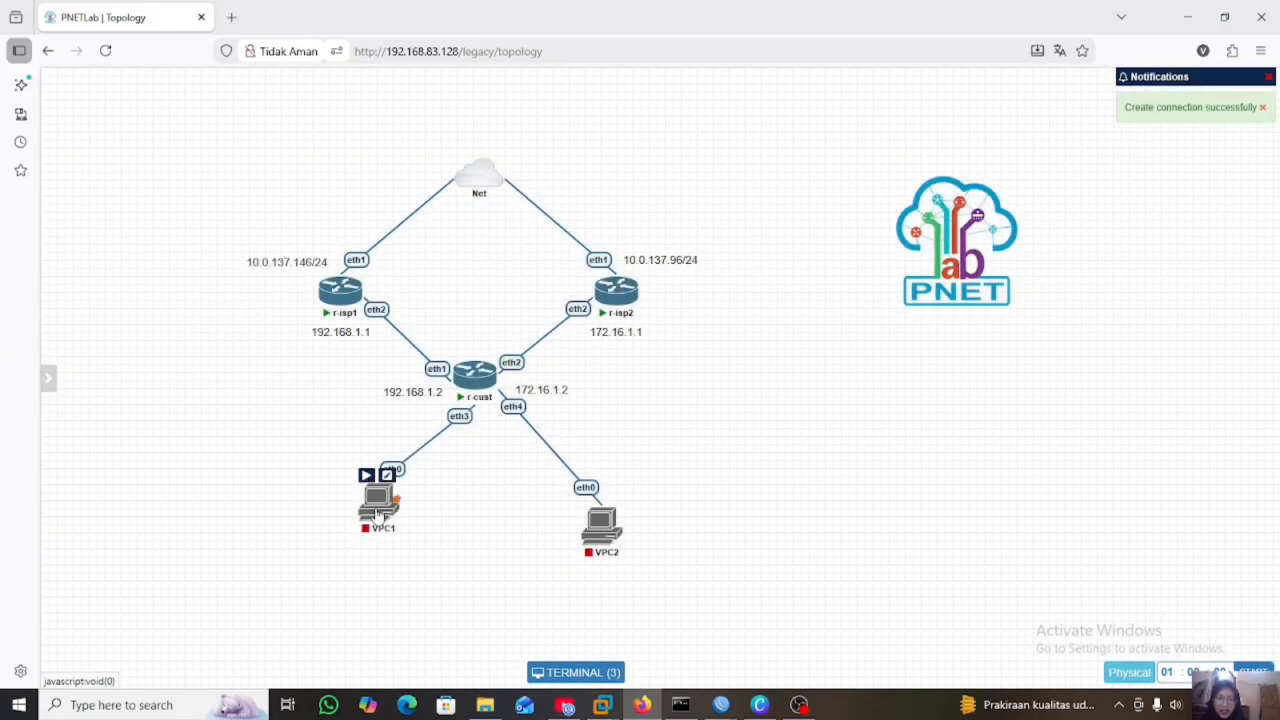
left_click(367, 476)
mouse_move(622, 562)
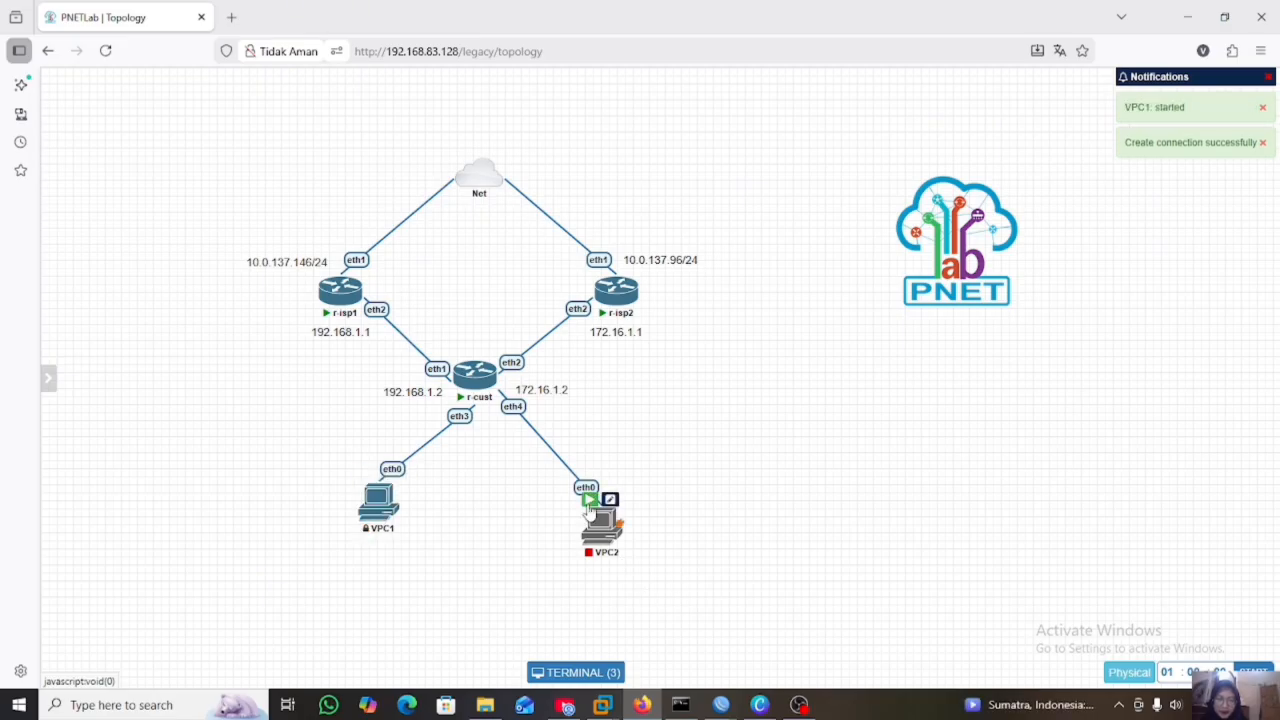
left_click(589, 500)
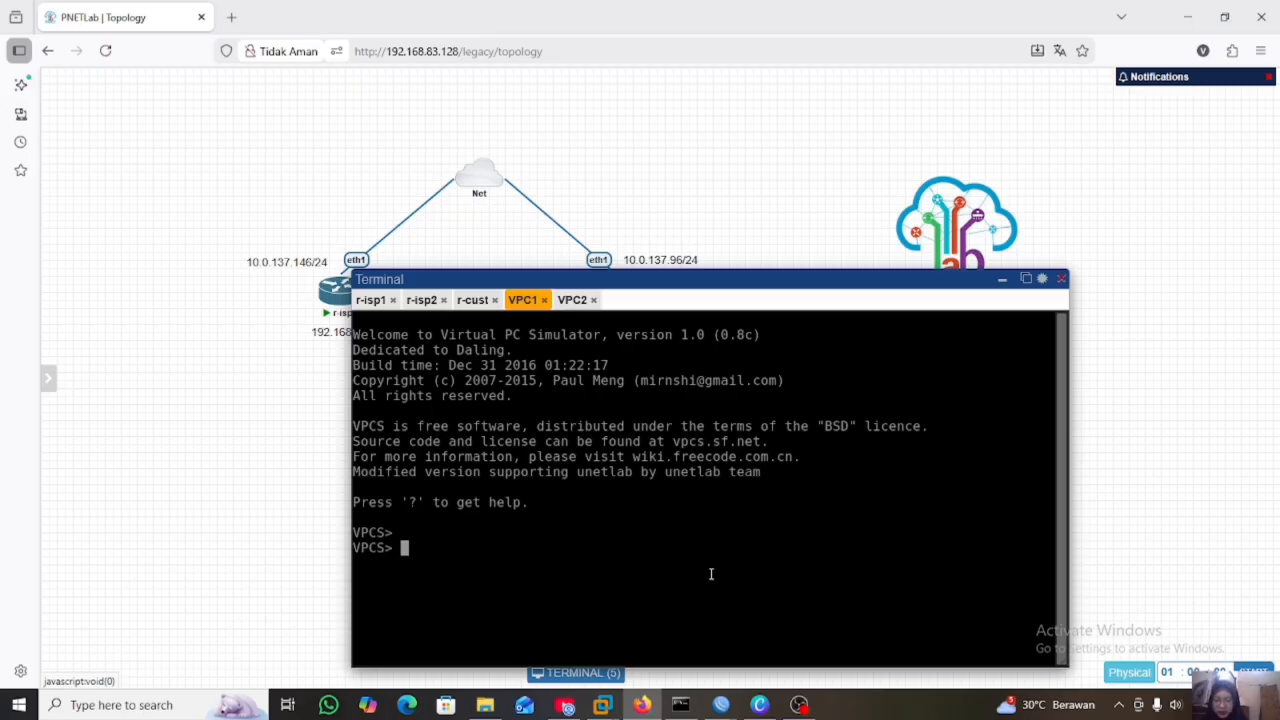
- Switch to the r-cust WinBox session, close the route list, and create a bridge interface named bridge-cust
mouse_move(722, 708)
left_click(852, 667)
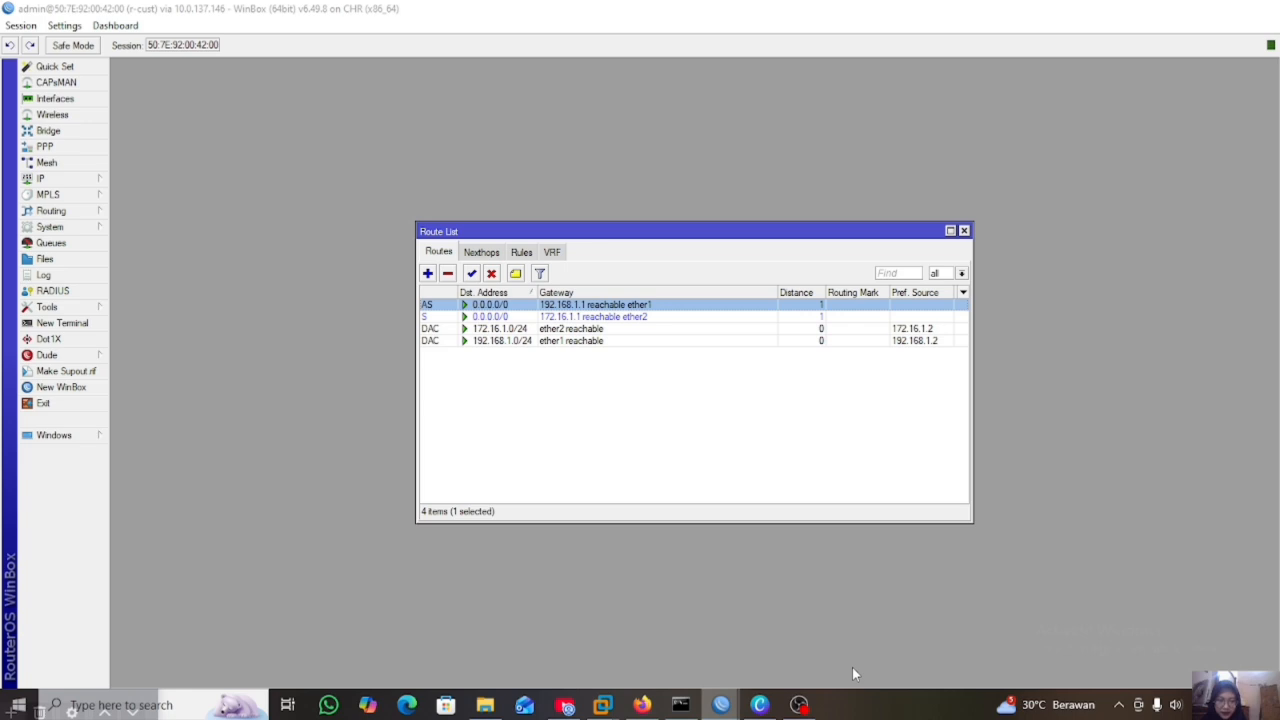
left_click(965, 231)
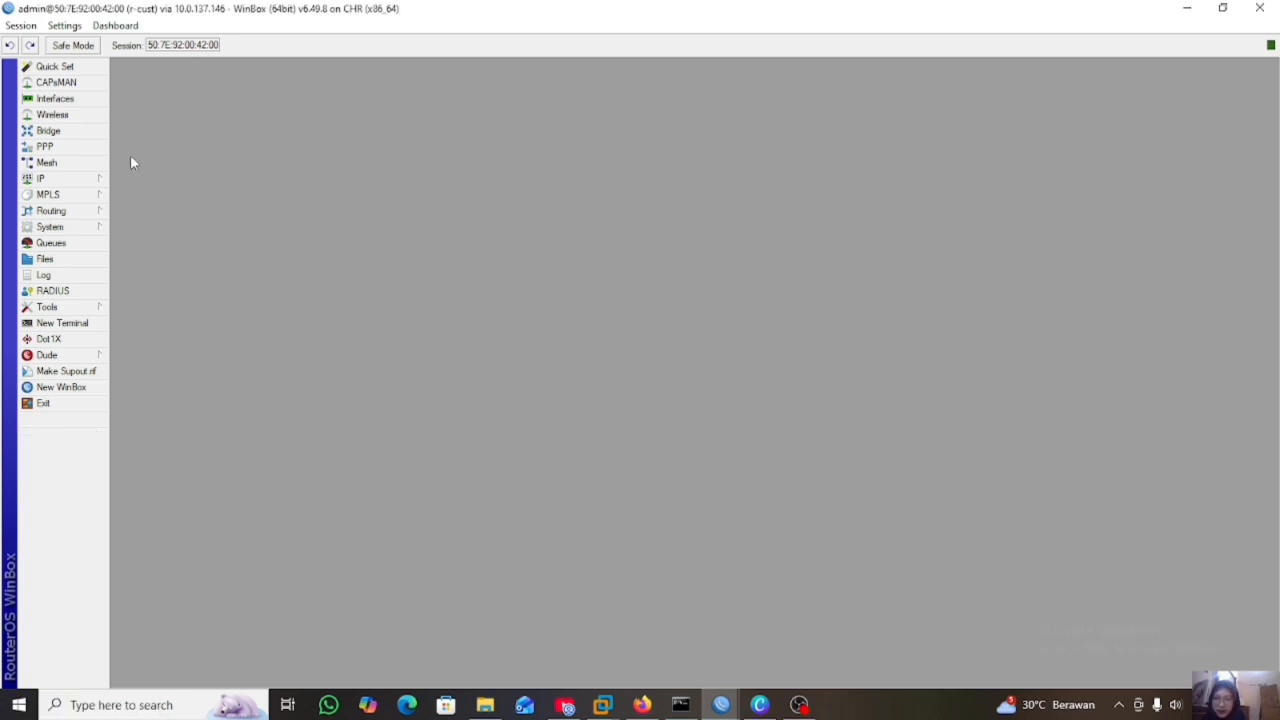
left_click(48, 131)
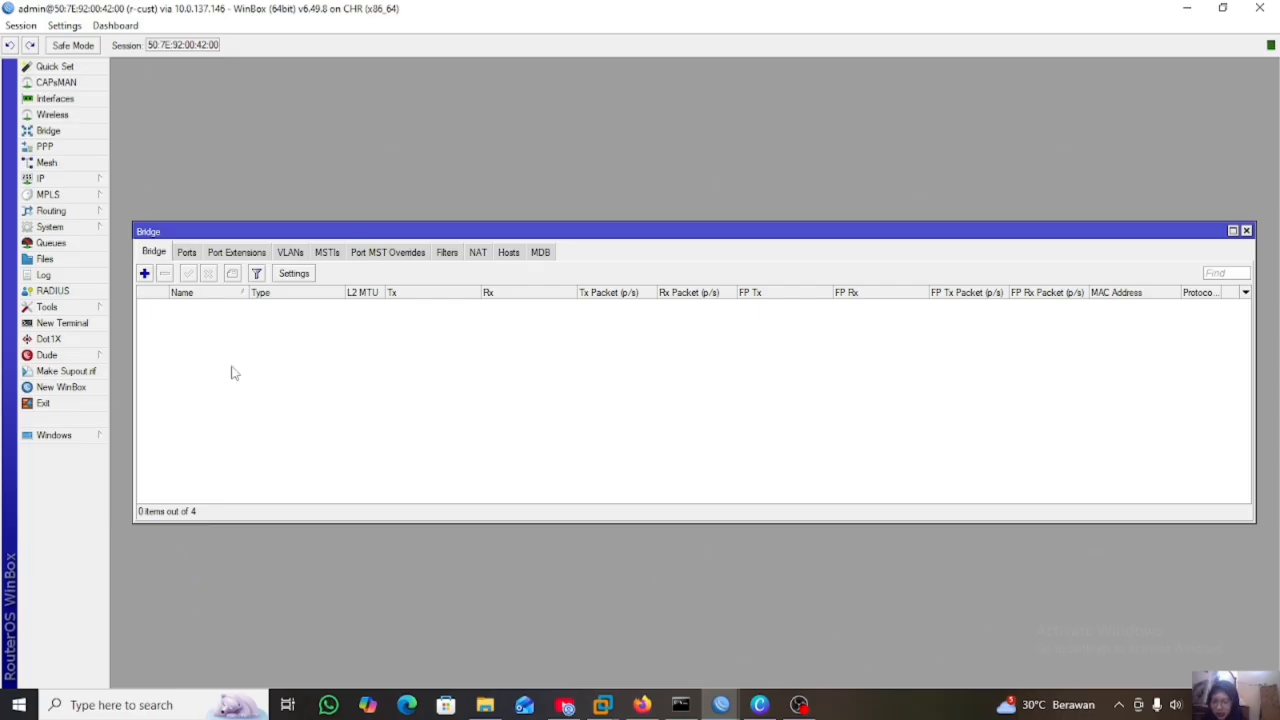
left_click(145, 274)
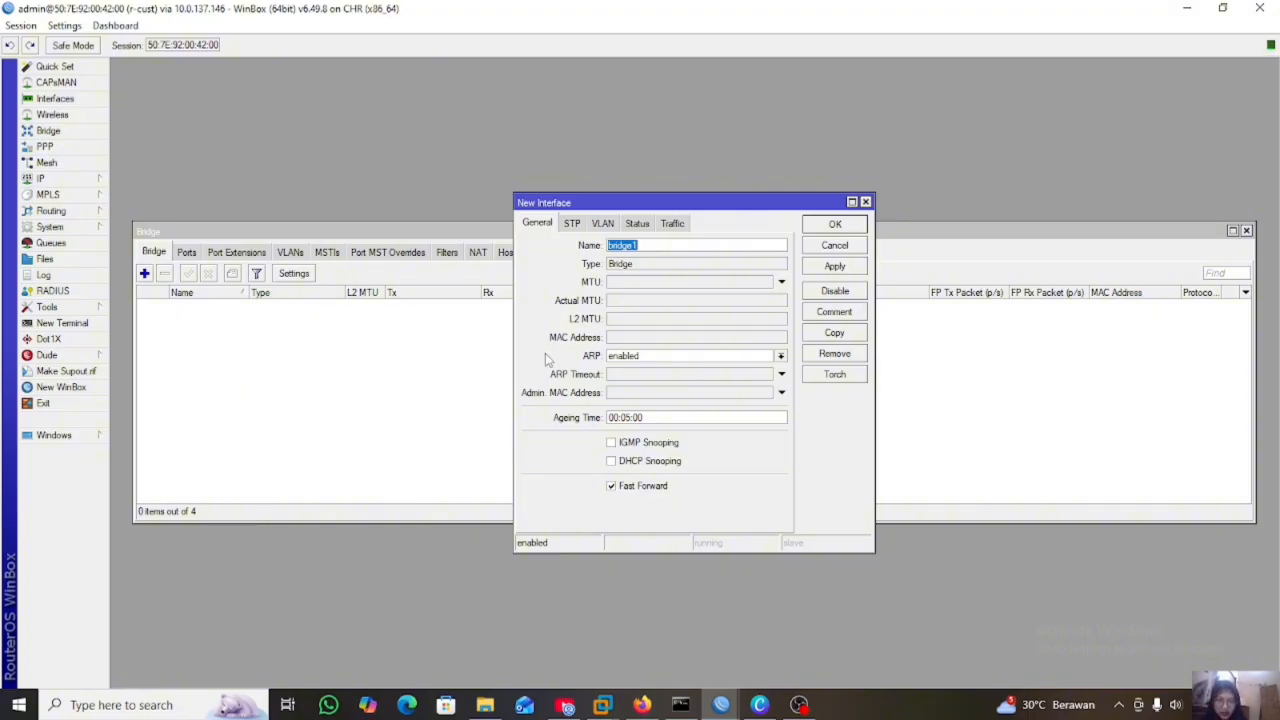
left_click(650, 245)
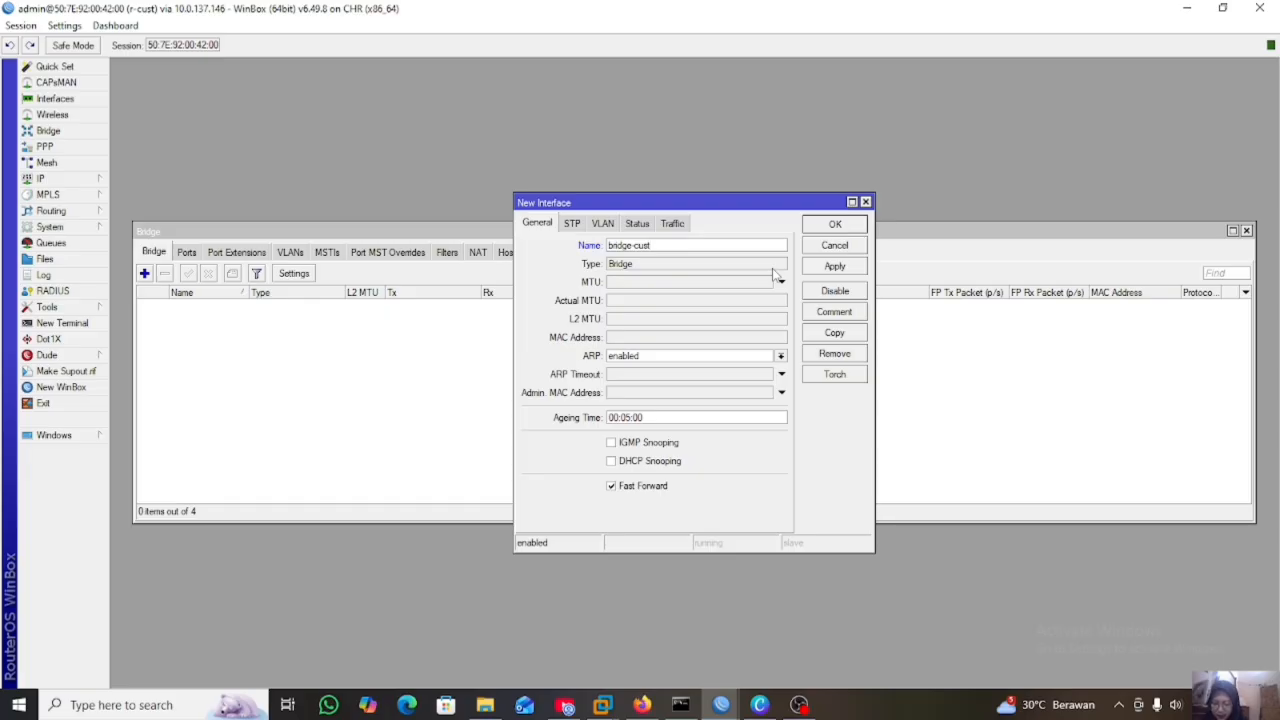
left_click(843, 268)
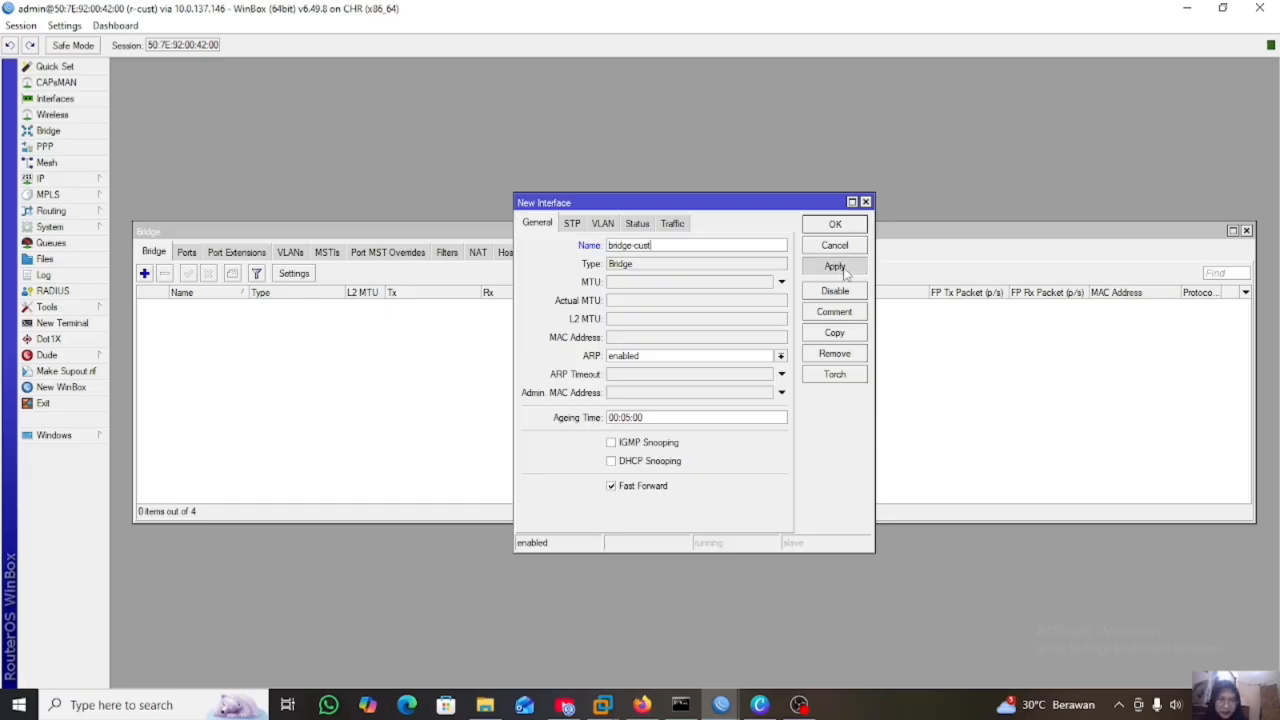
left_click(835, 225)
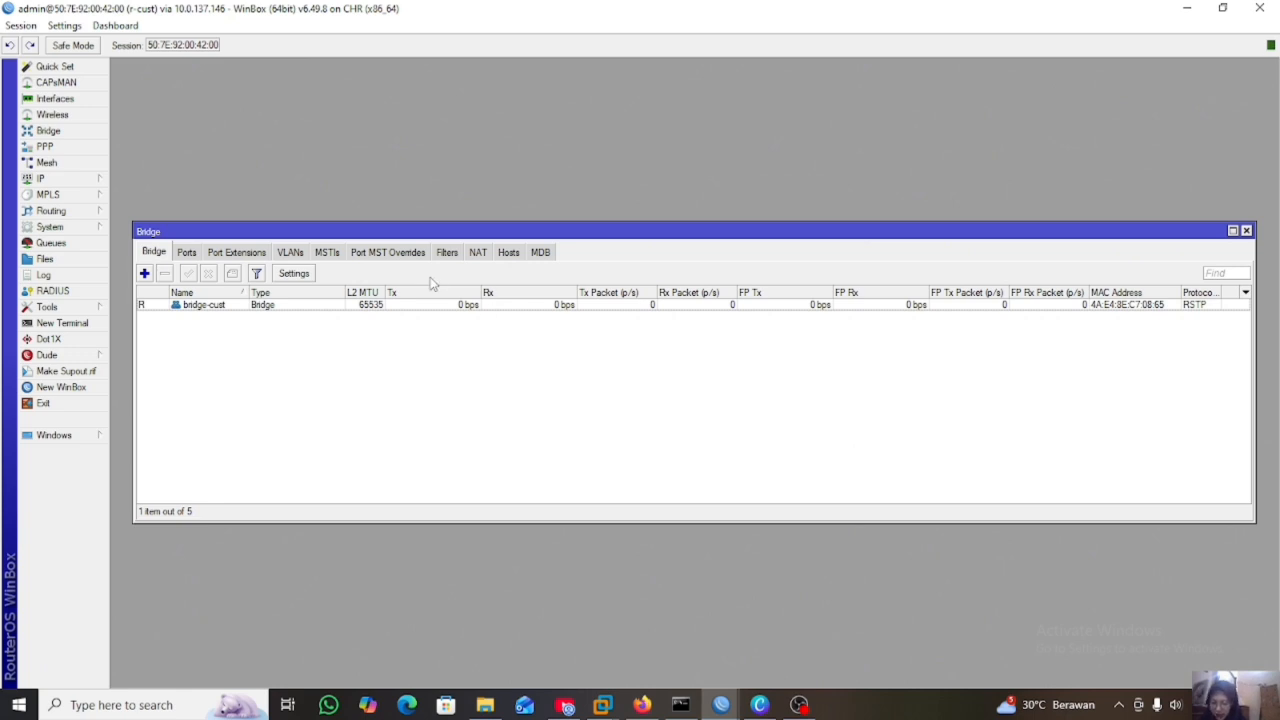
- Add ether3 as a port of bridge-cust
left_click(187, 253)
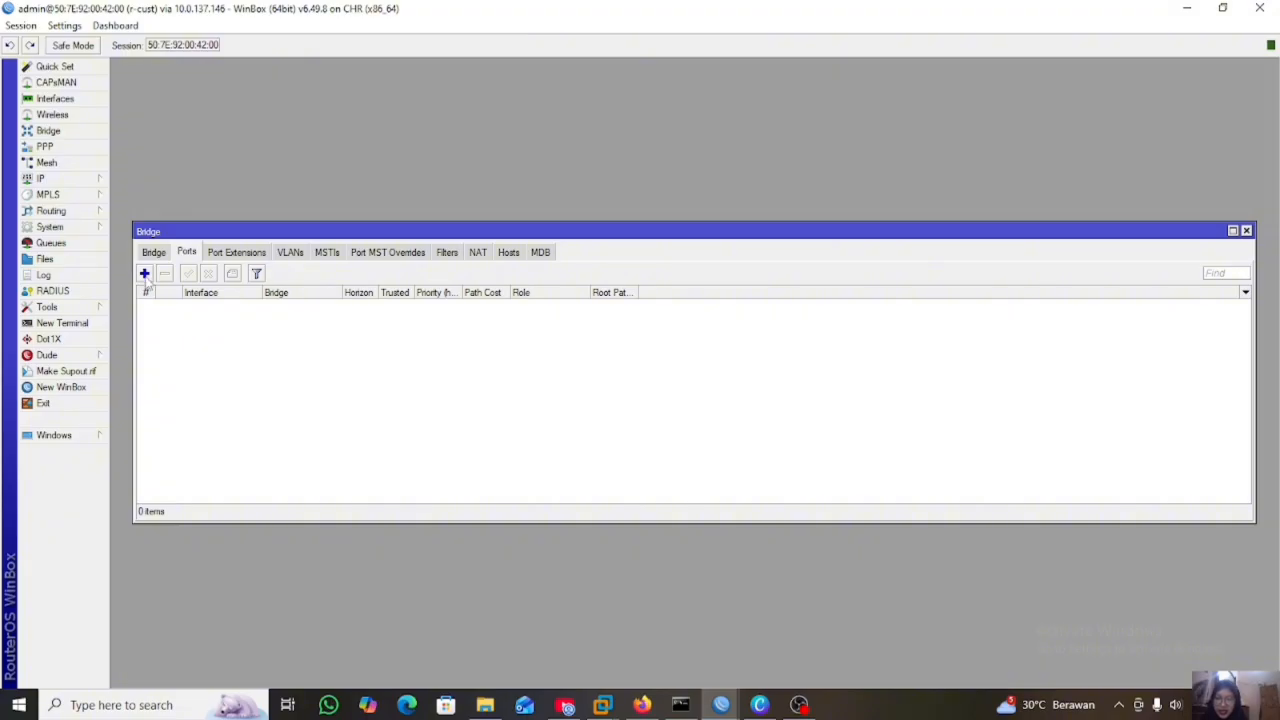
left_click(145, 273)
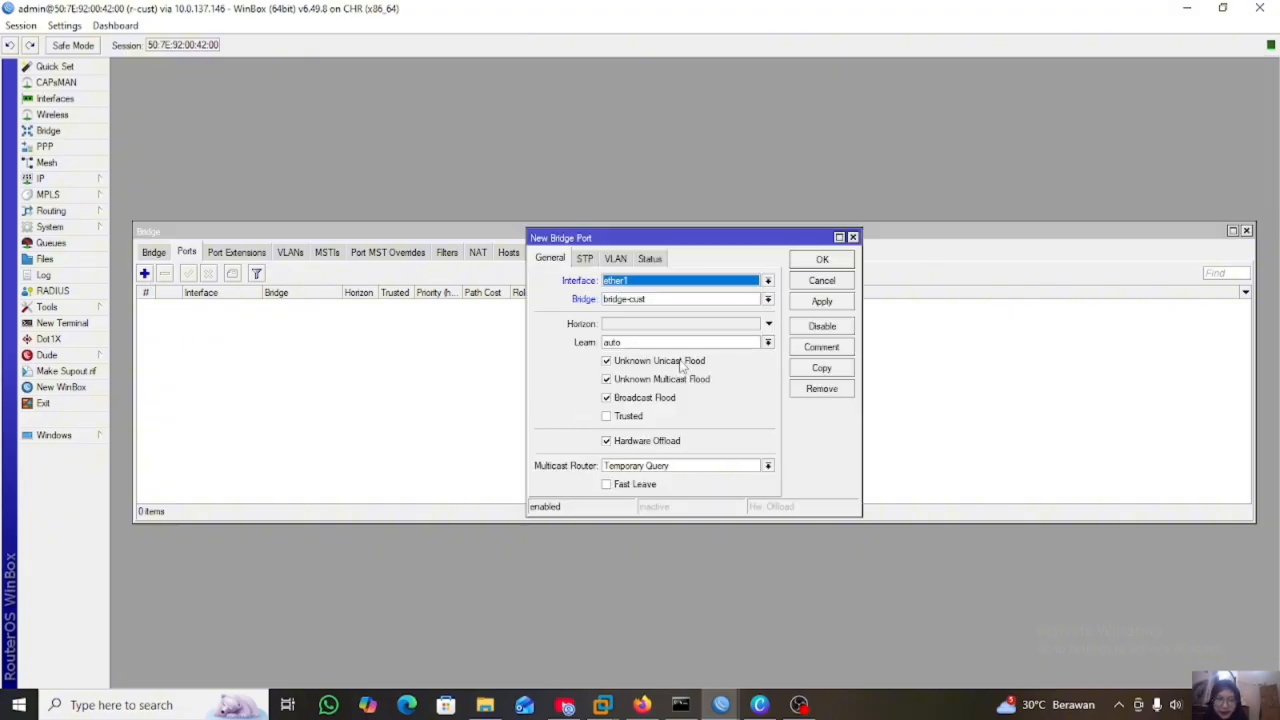
left_click(768, 282)
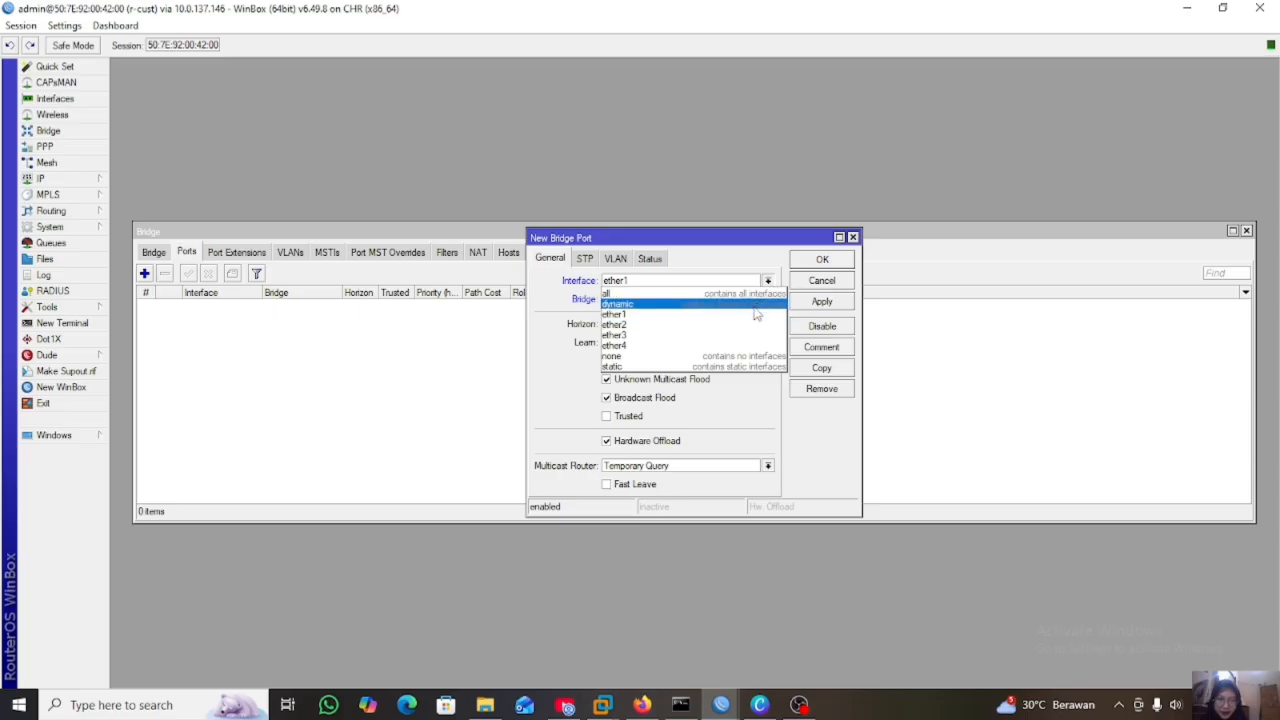
left_click(733, 338)
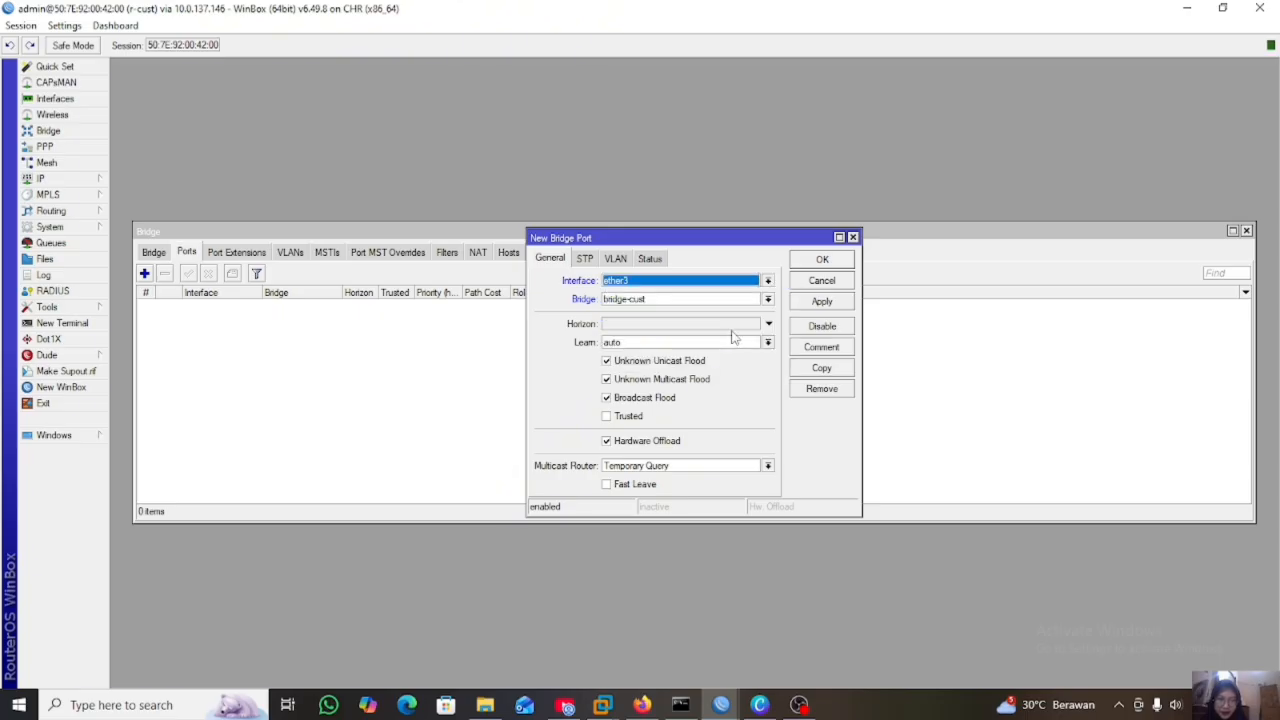
left_click(811, 309)
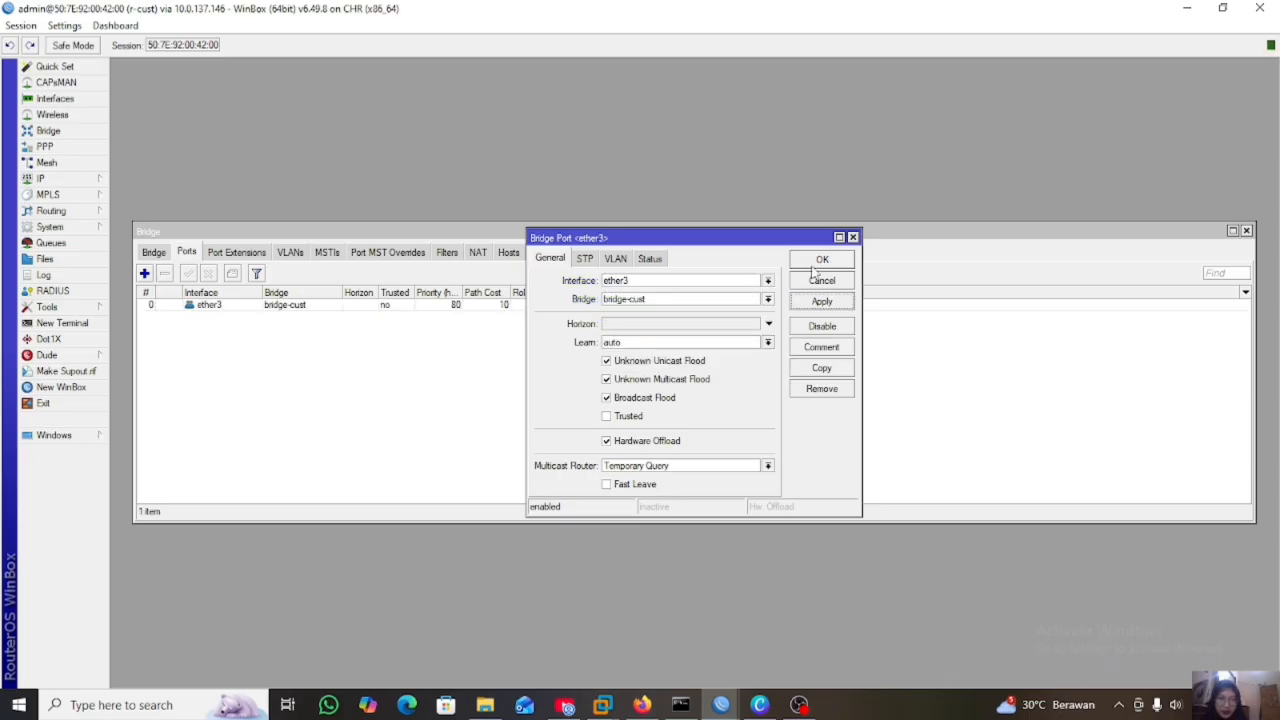
left_click(813, 264)
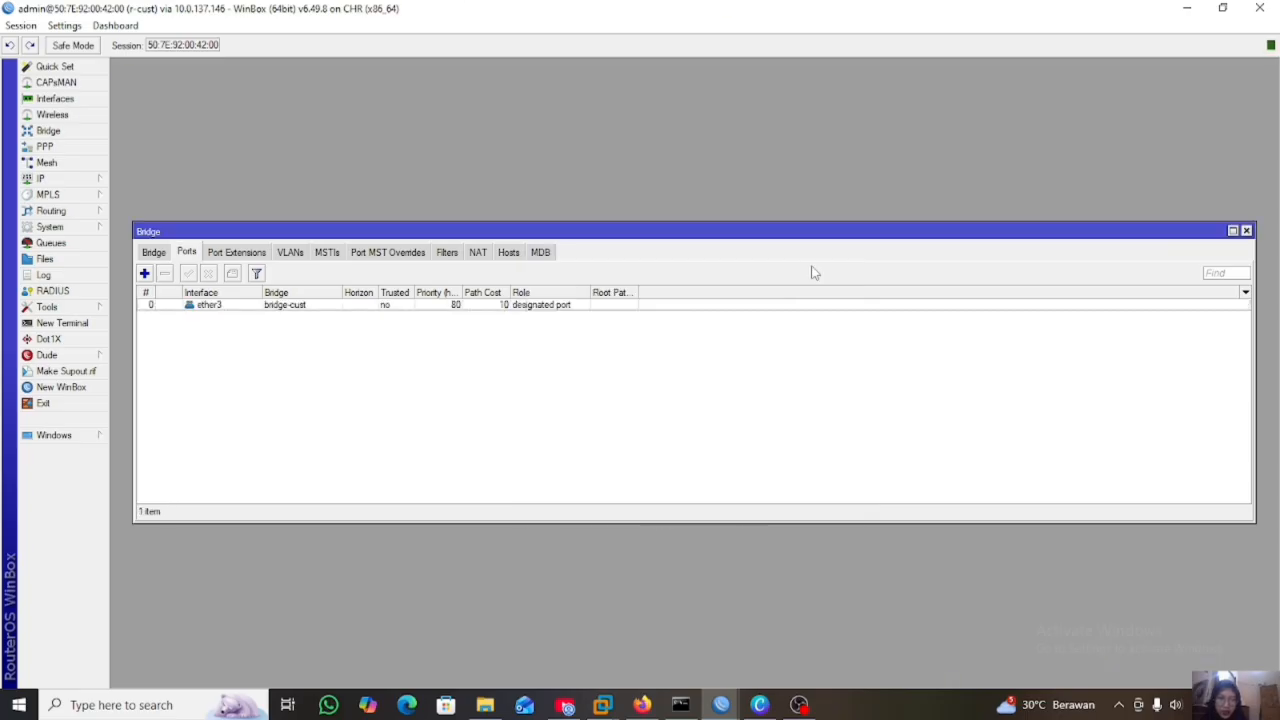
- Add ether4 as a second port of bridge-cust
left_click(144, 273)
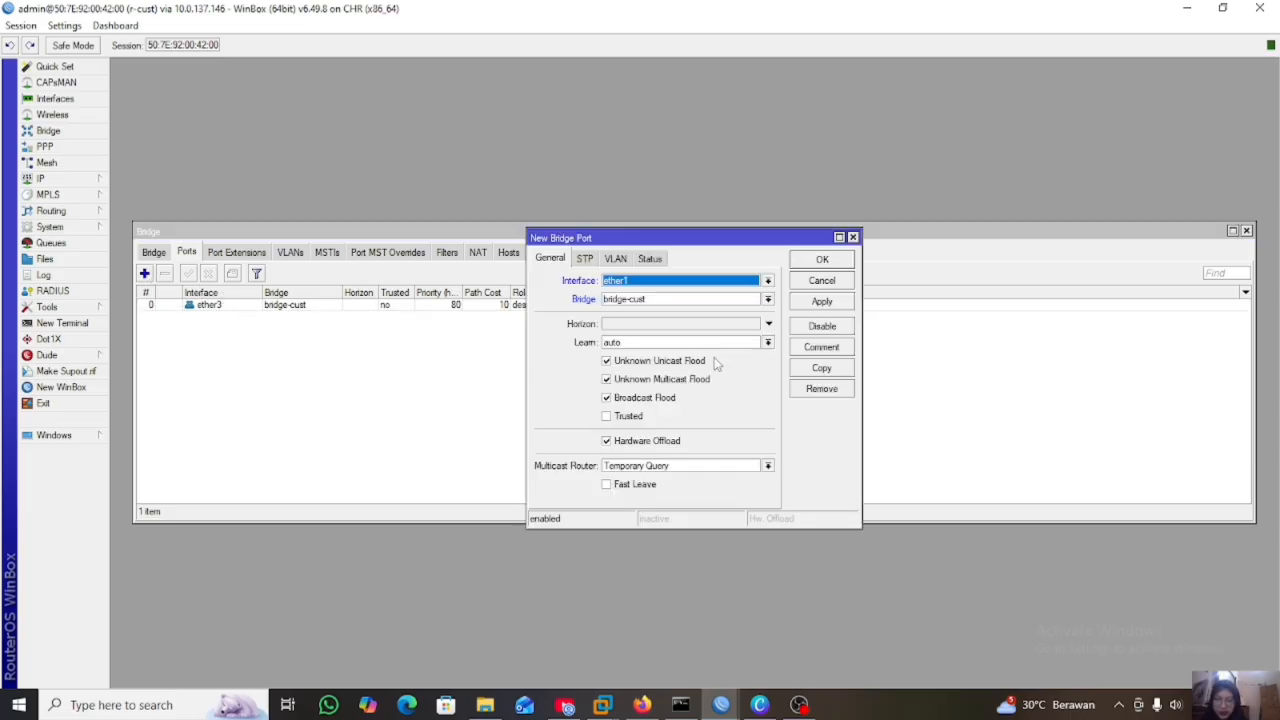
left_click(768, 281)
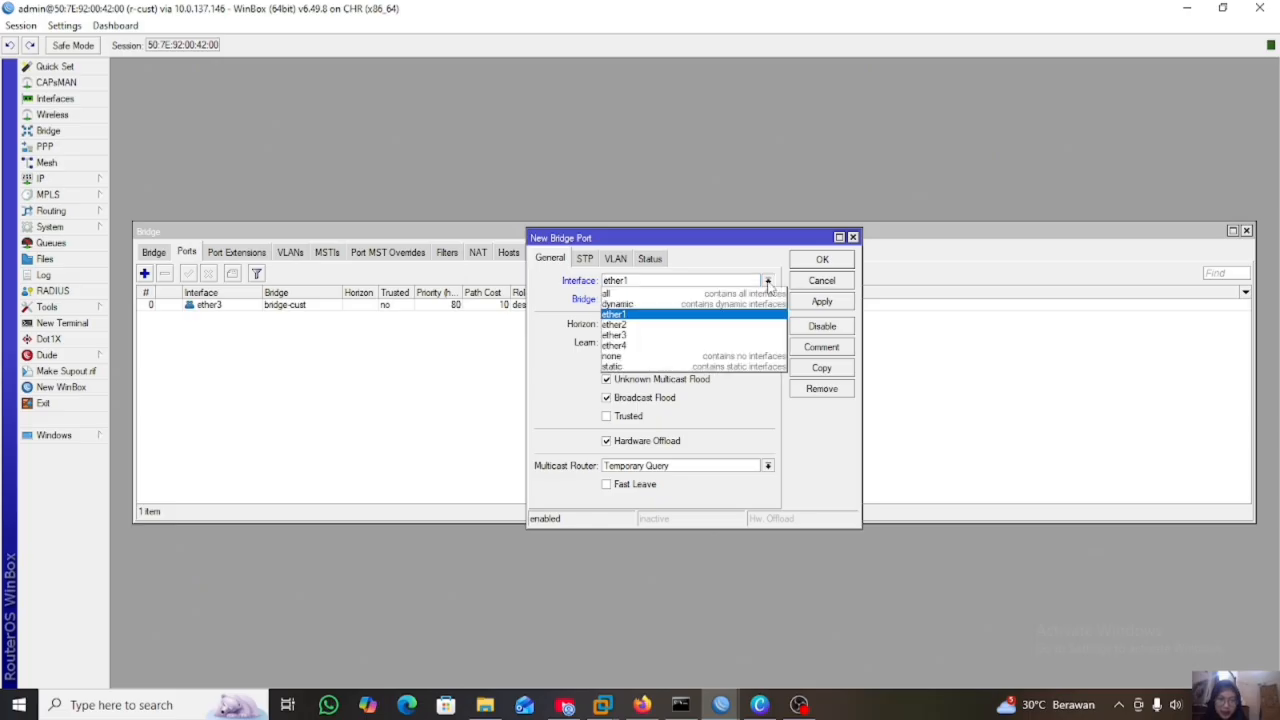
left_click(718, 346)
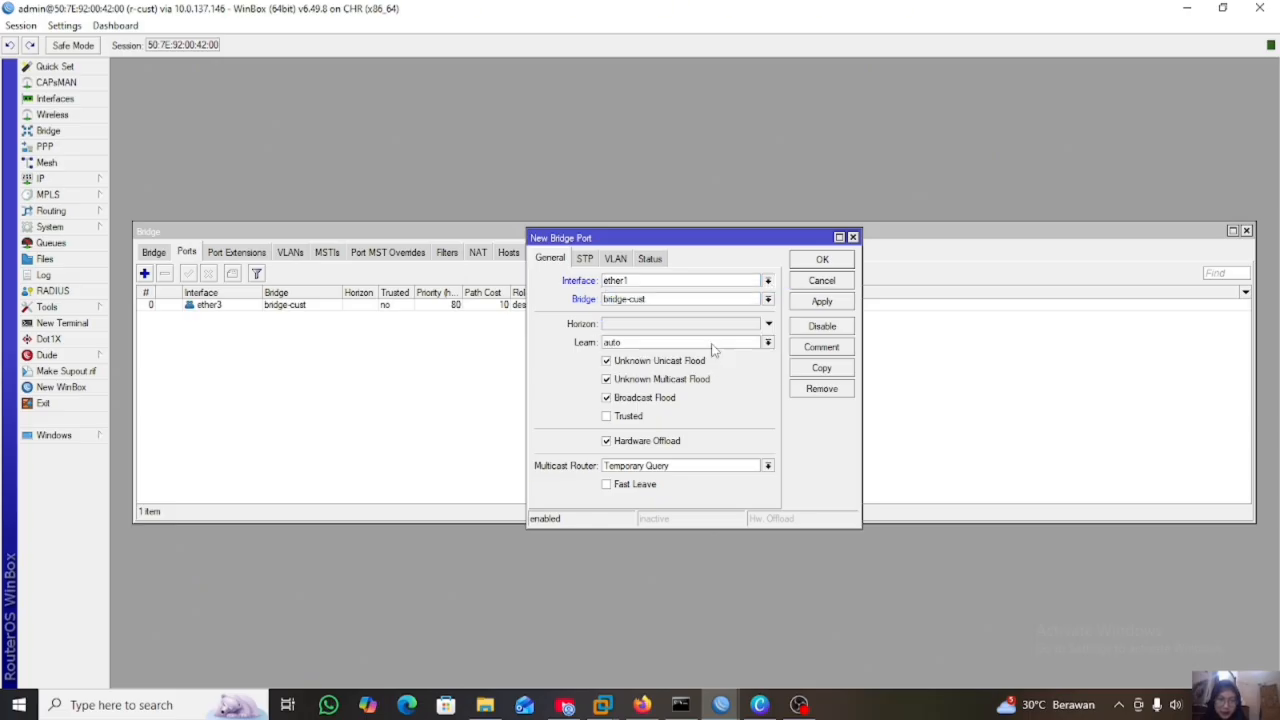
left_click(830, 306)
left_click(828, 263)
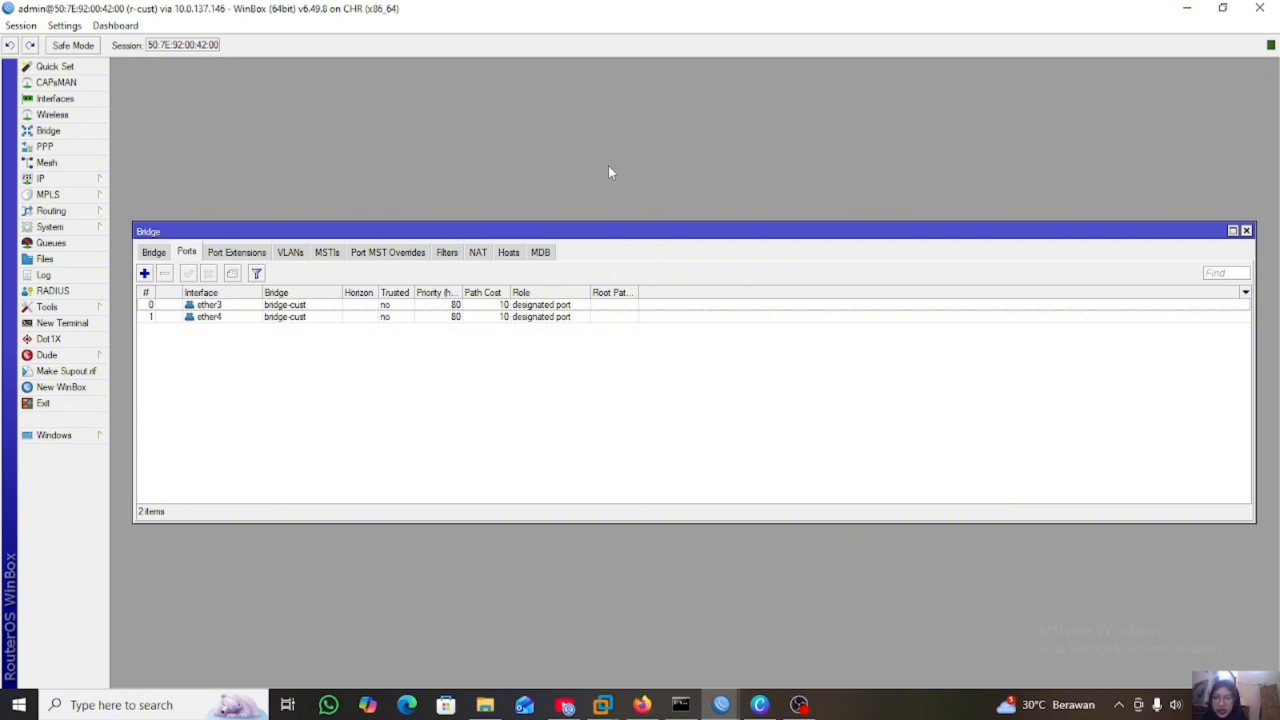
- Add the IP address 10.10.10.1/24 to the bridge-cust interface and save it
left_click(38, 179)
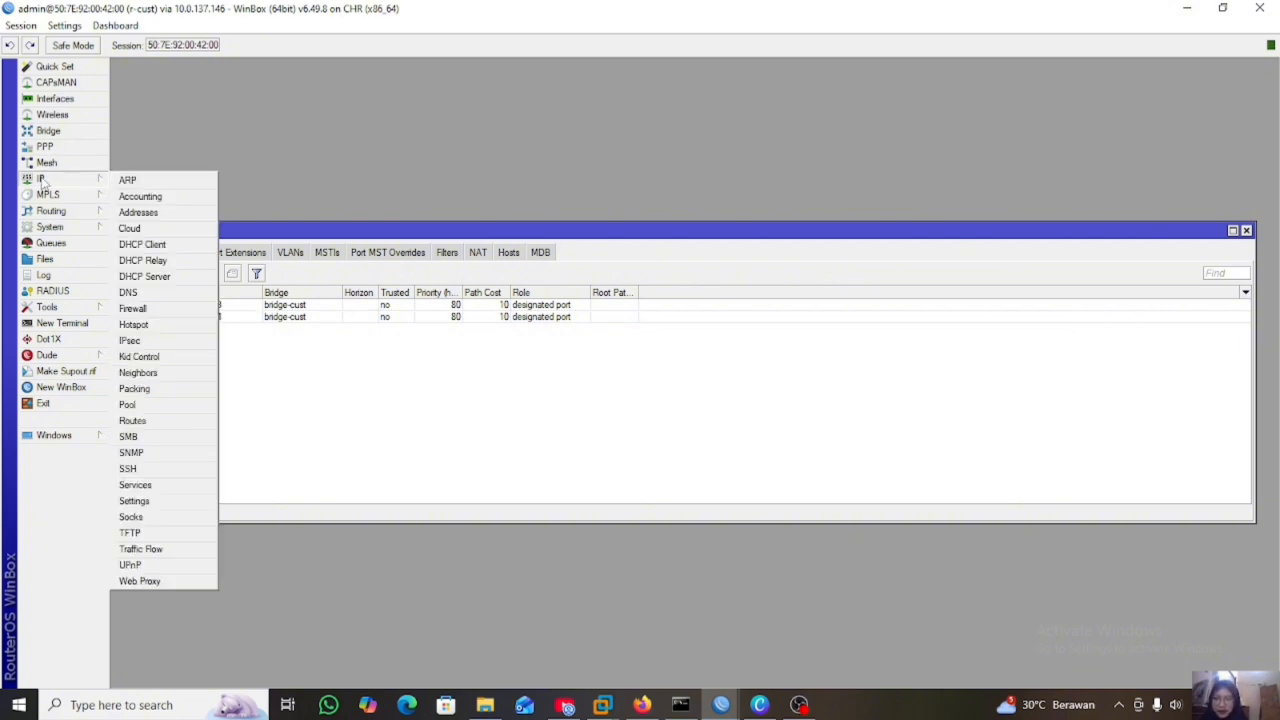
left_click(131, 216)
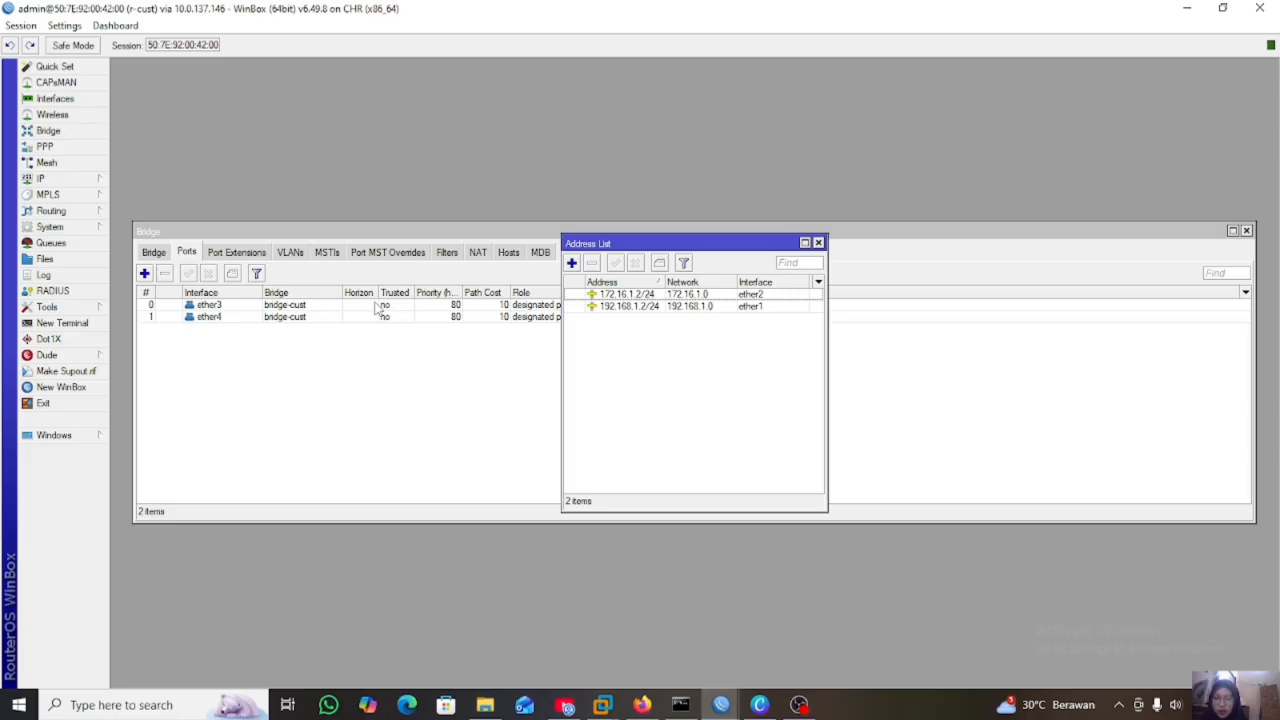
left_click(571, 263)
left_click(680, 309)
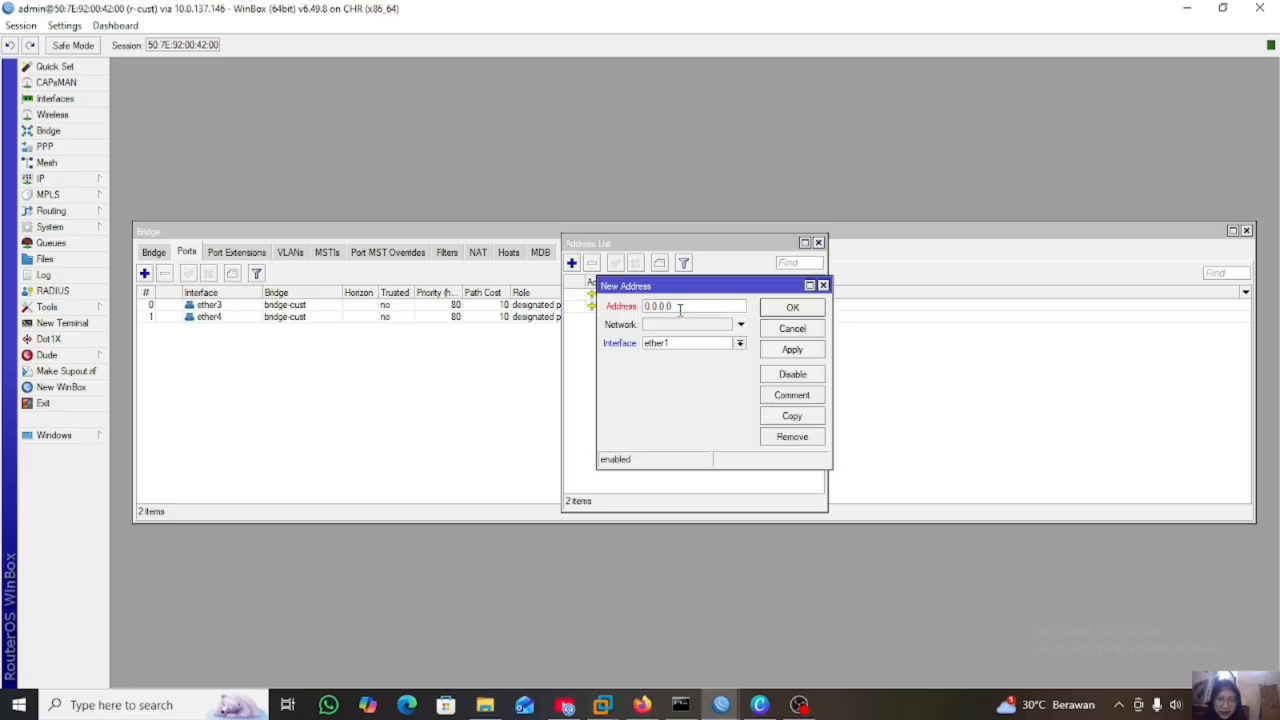
key("BackSpace")
key("BackSpace")
key("BackSpace")
key("BackSpace")
key("BackSpace")
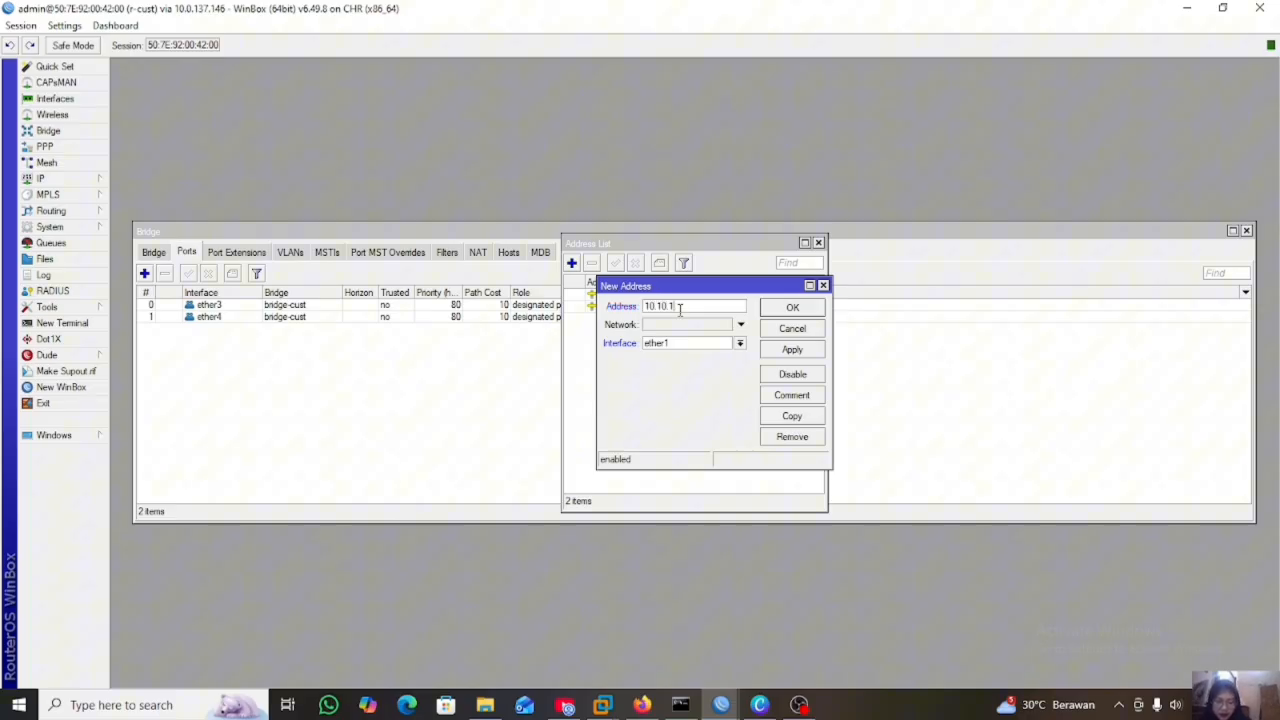
type("10.10.10.1")
left_click(740, 344)
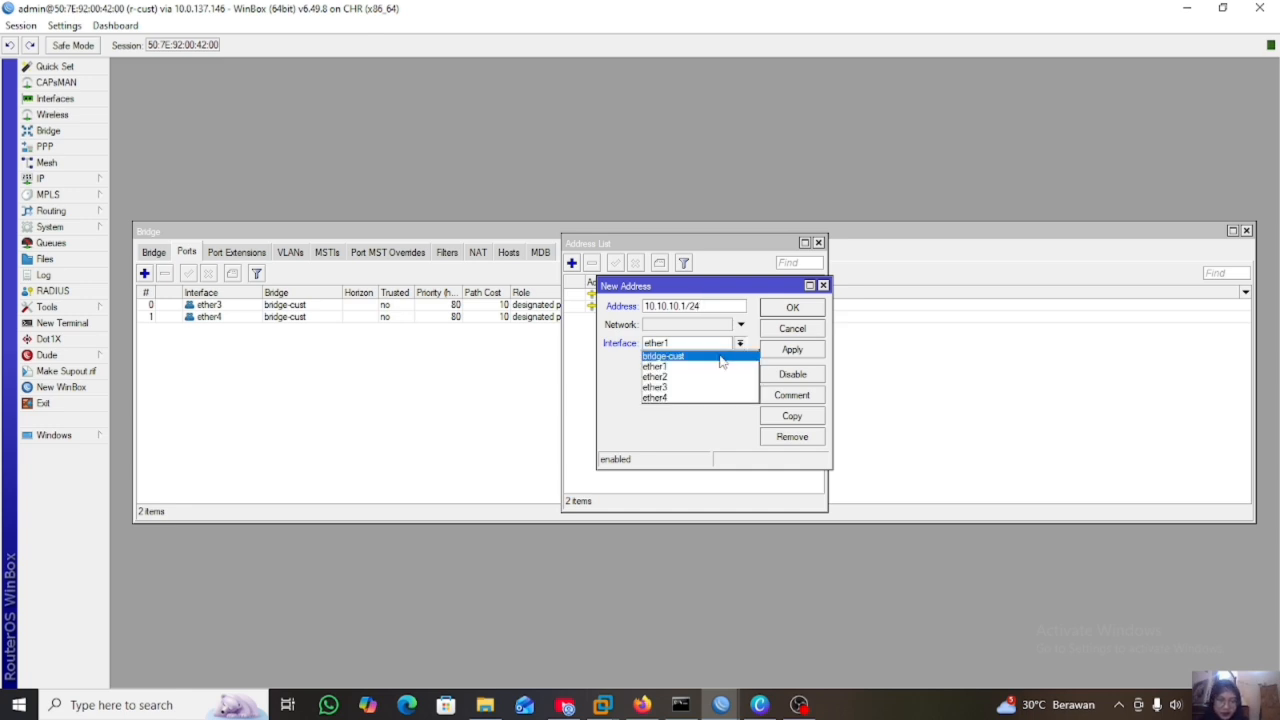
left_click(723, 356)
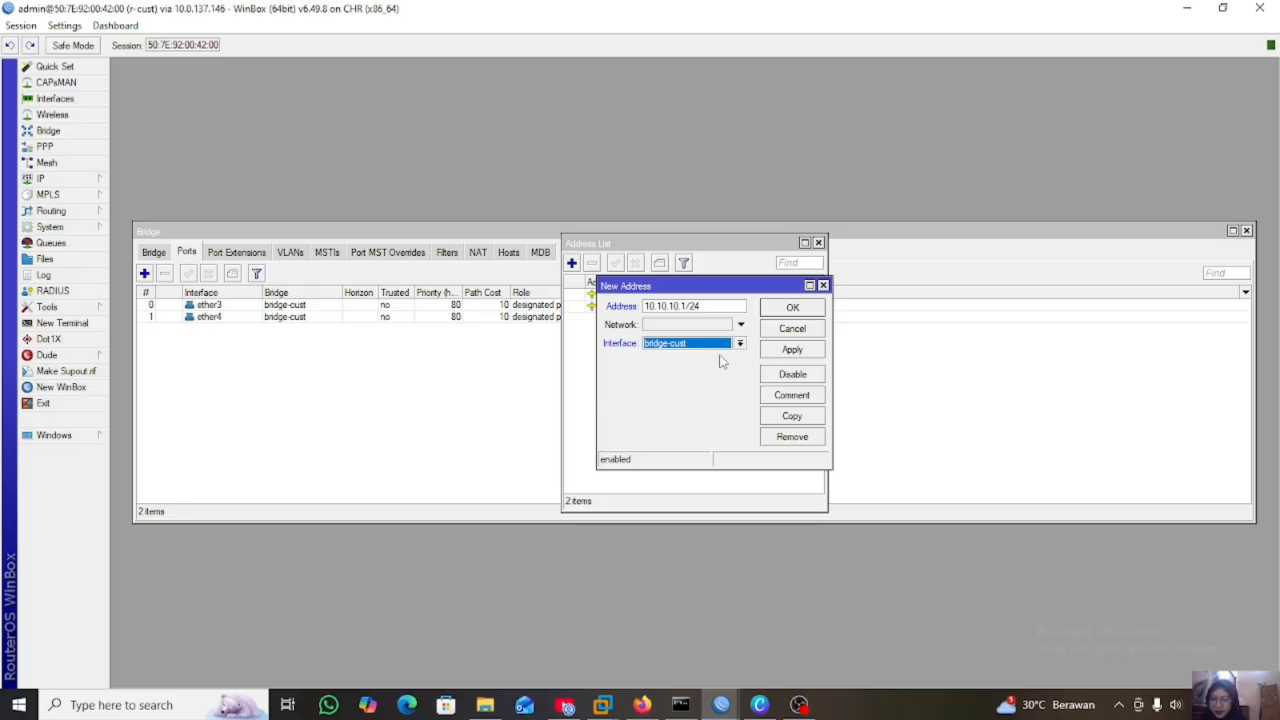
left_click(809, 351)
left_click(801, 311)
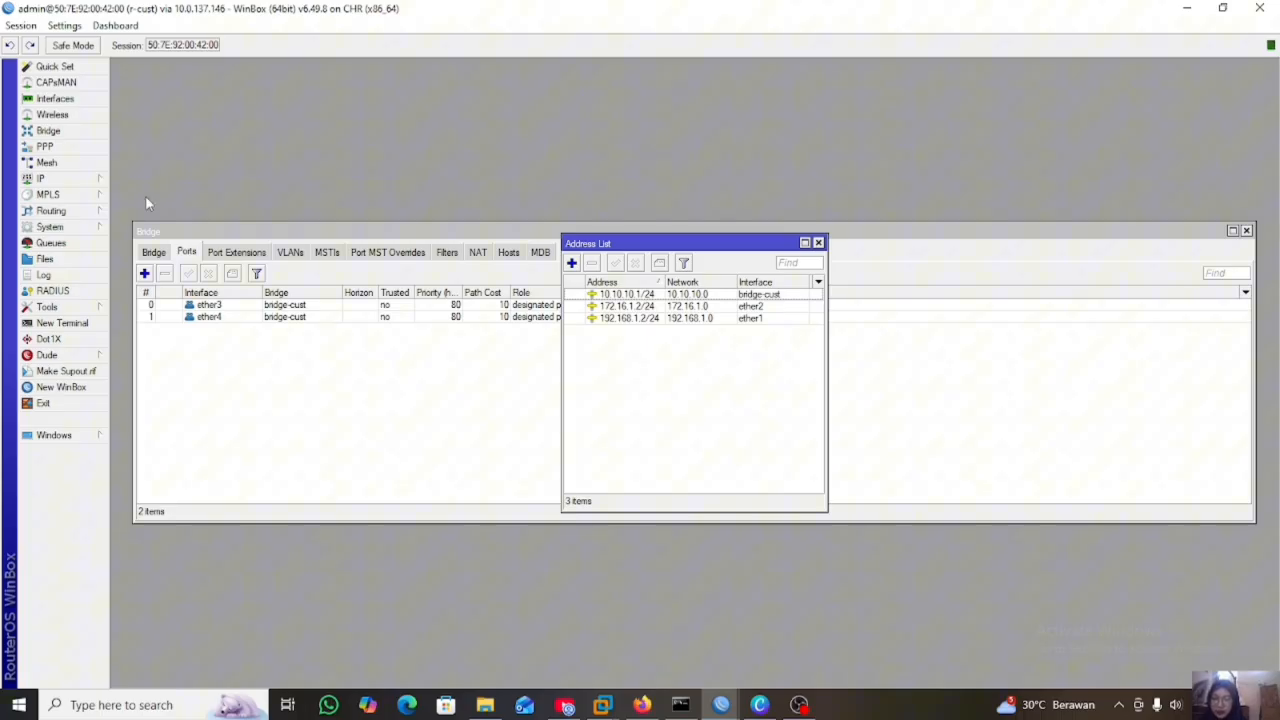
- Run DHCP Setup on bridge-cust, accepting gateway 10.10.10.1, DNS server 8.8.8.8 and the other proposed defaults
left_click(76, 180)
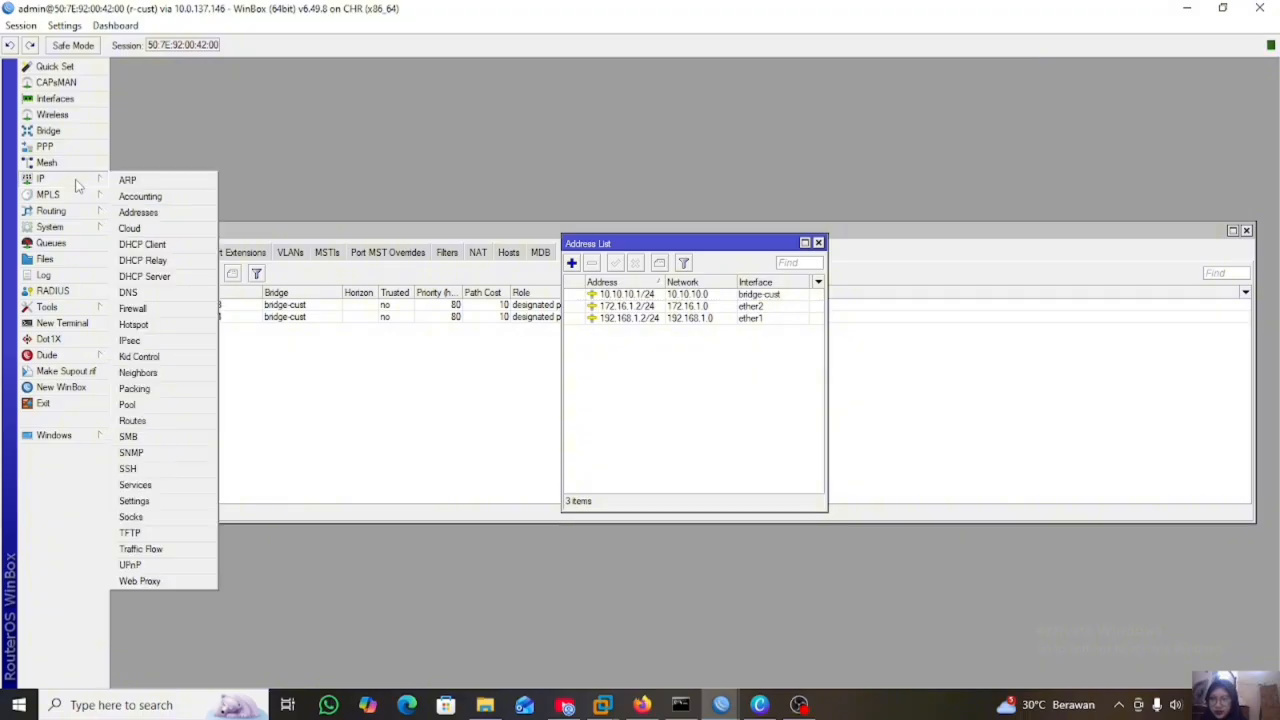
left_click(144, 276)
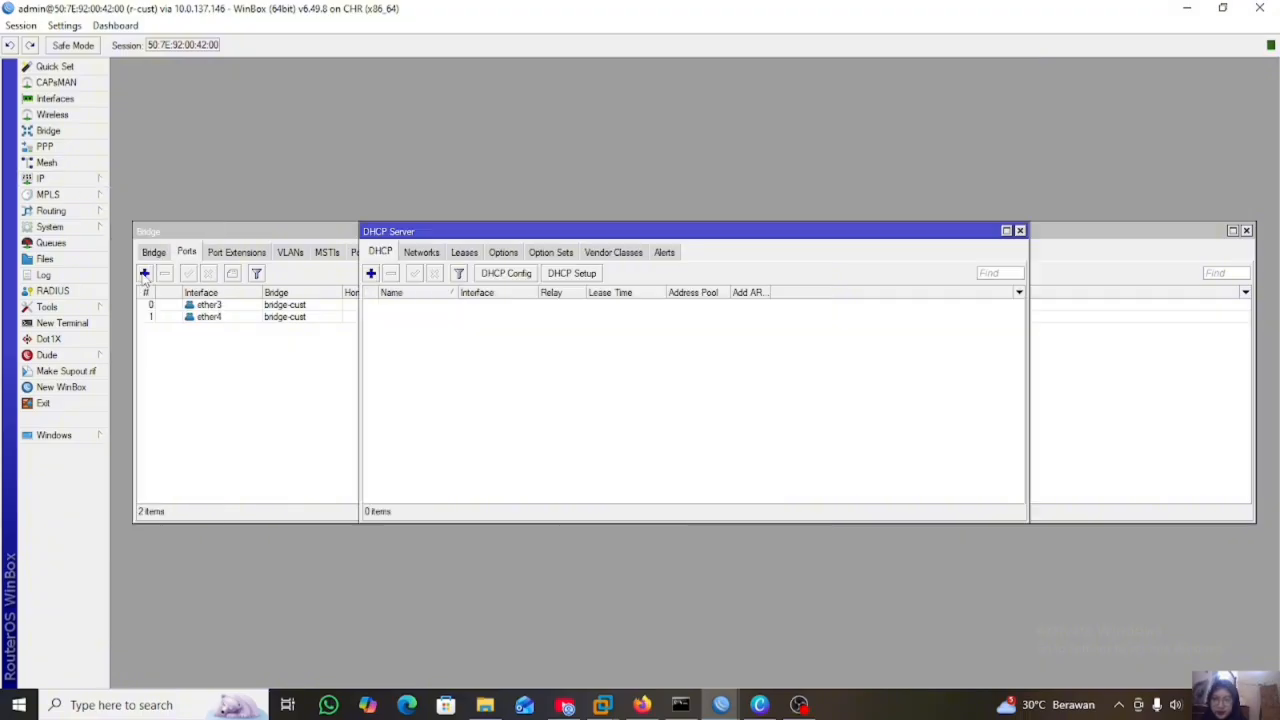
left_click(552, 276)
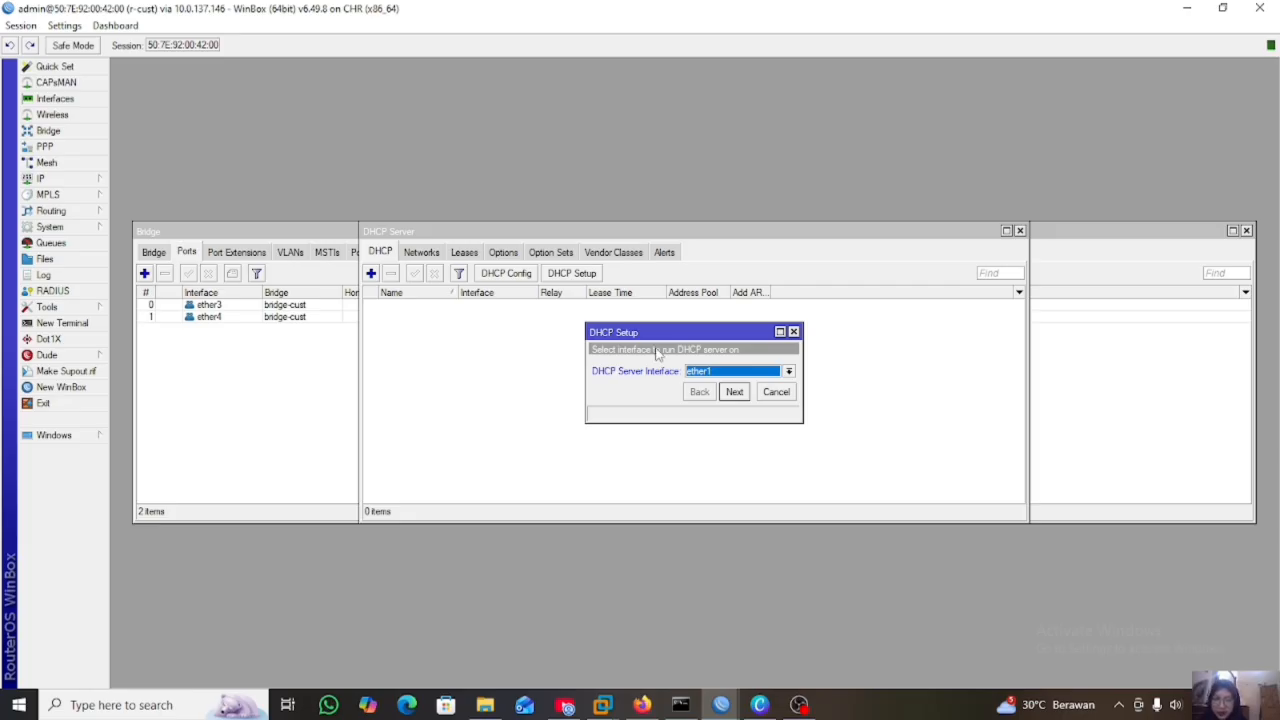
left_click(789, 371)
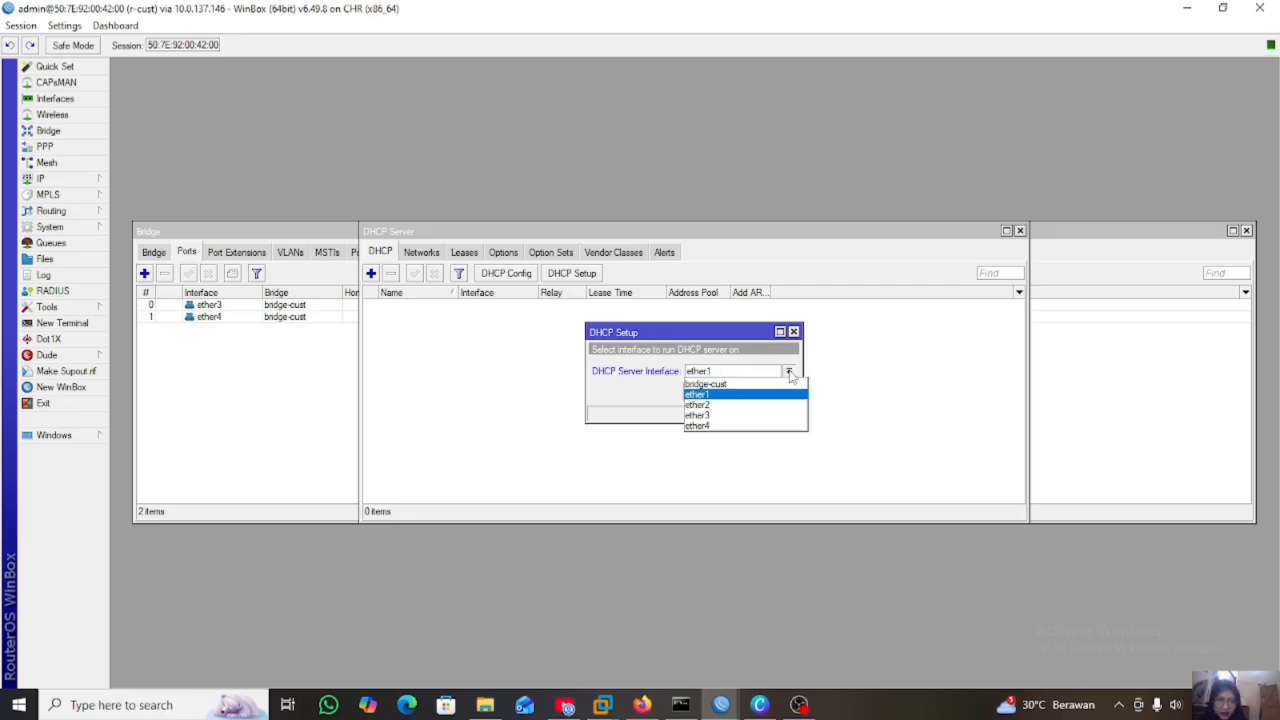
left_click(760, 386)
left_click(735, 392)
left_click(735, 392)
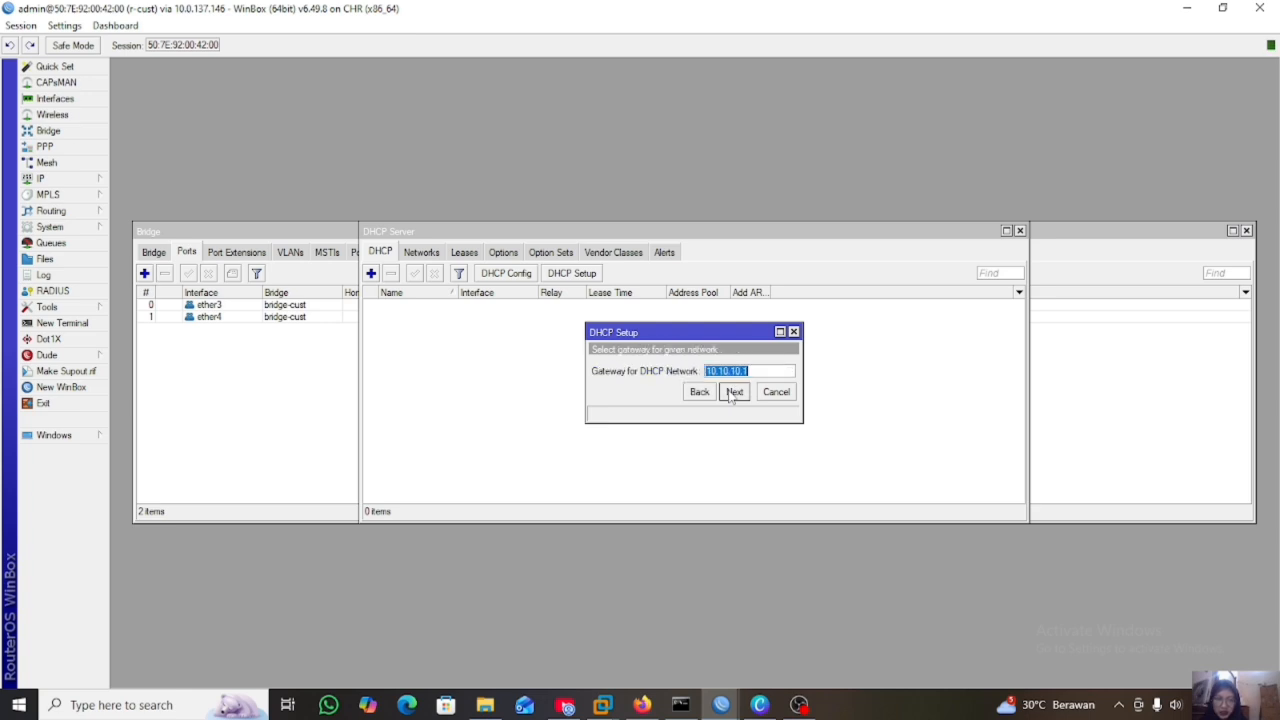
left_click(735, 392)
left_click(735, 392)
left_click(735, 392)
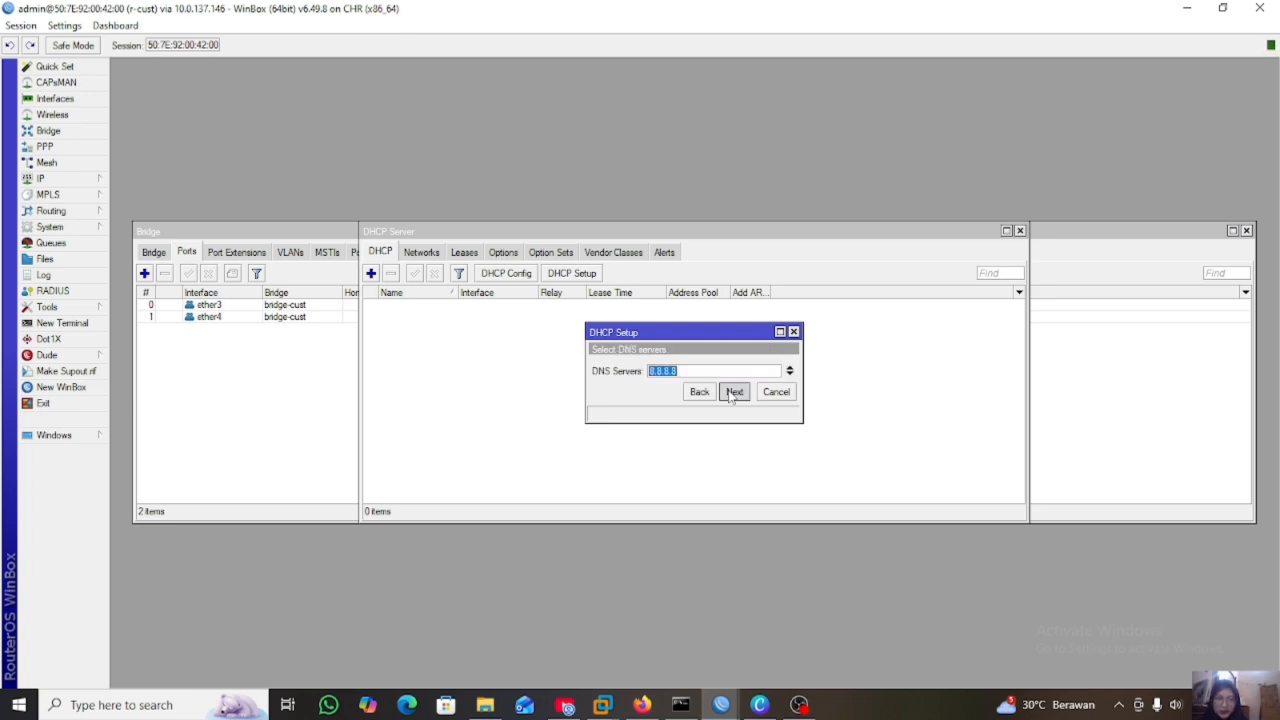
left_click(735, 392)
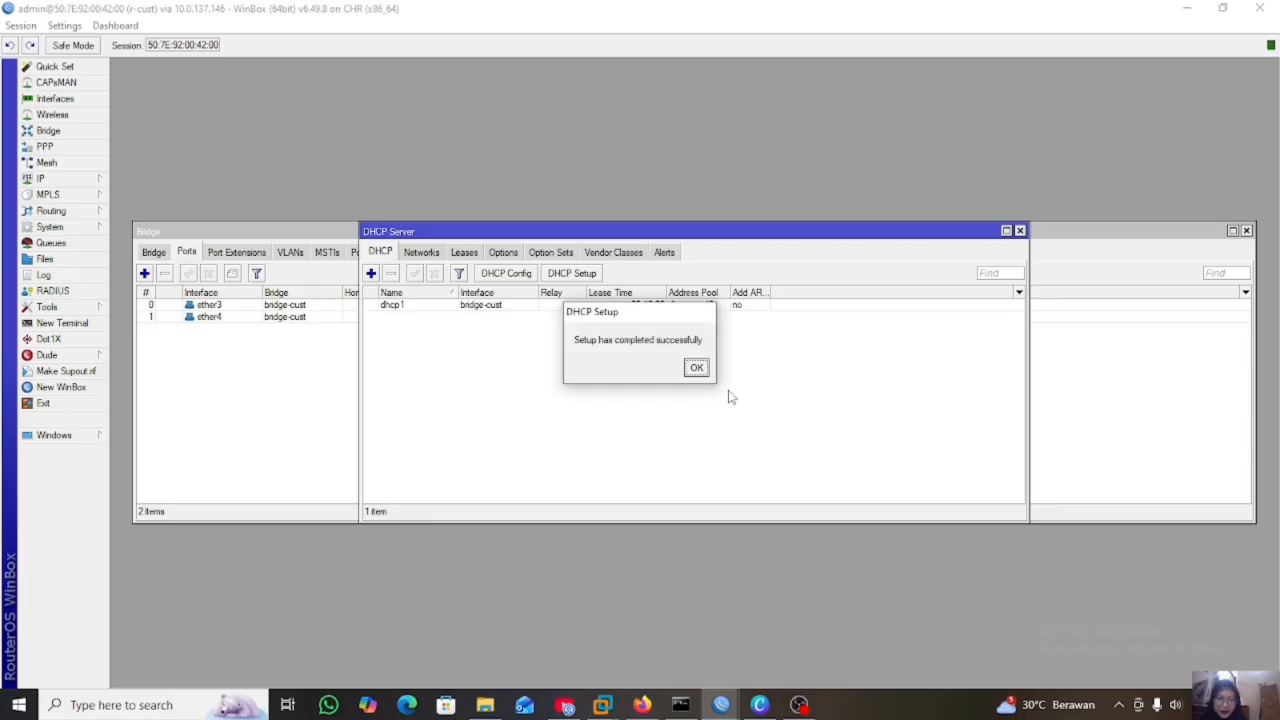
left_click(694, 367)
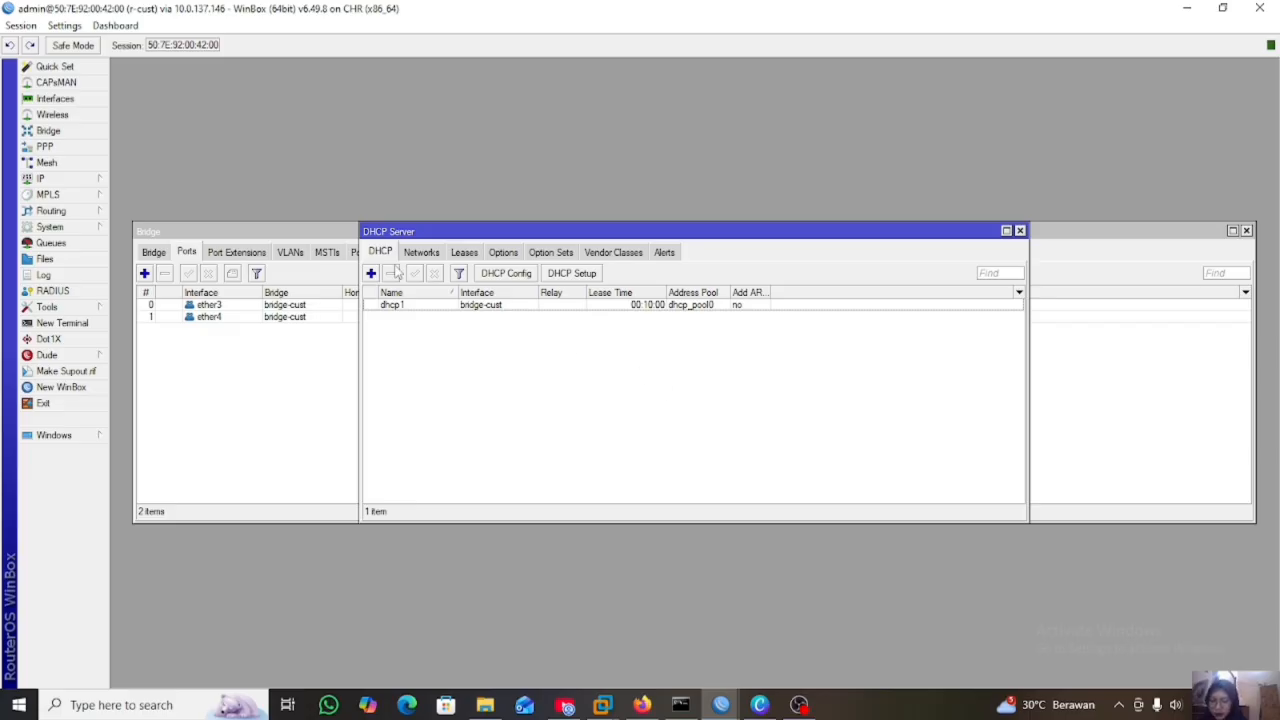
- Add a firewall NAT rule in the srcnat chain with out interface ether1 and action masquerade
left_click(86, 180)
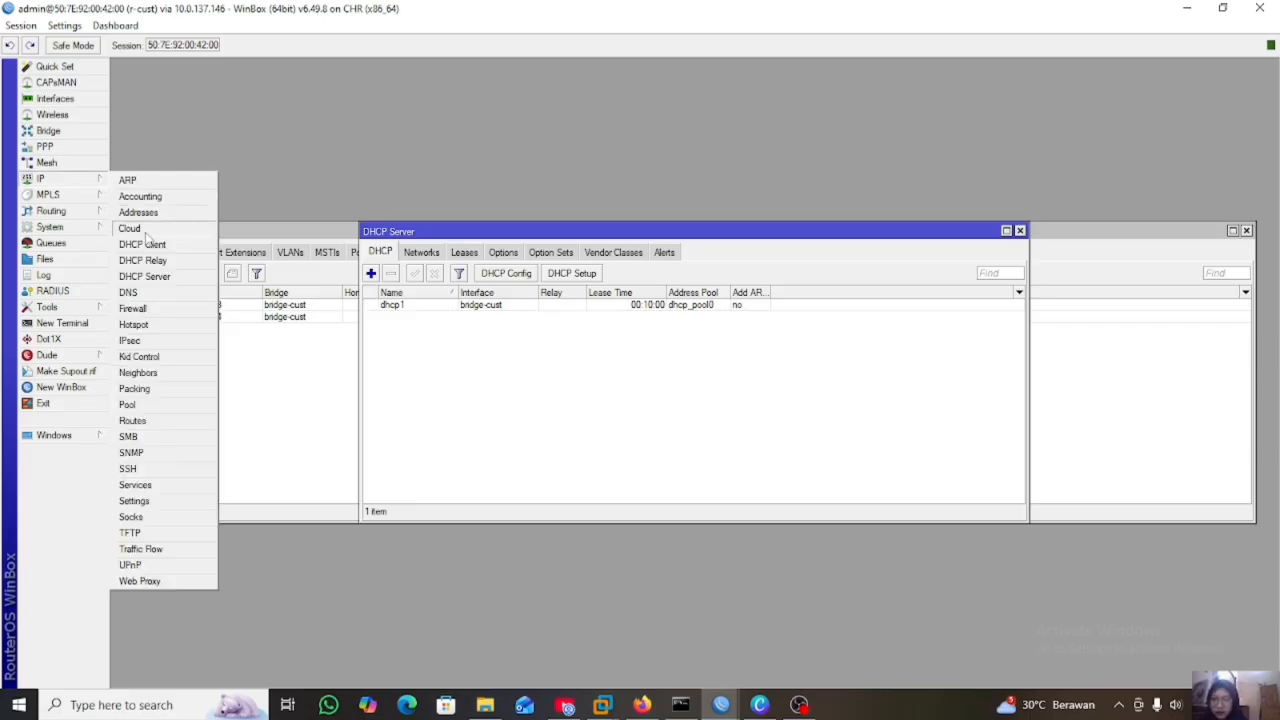
left_click(160, 310)
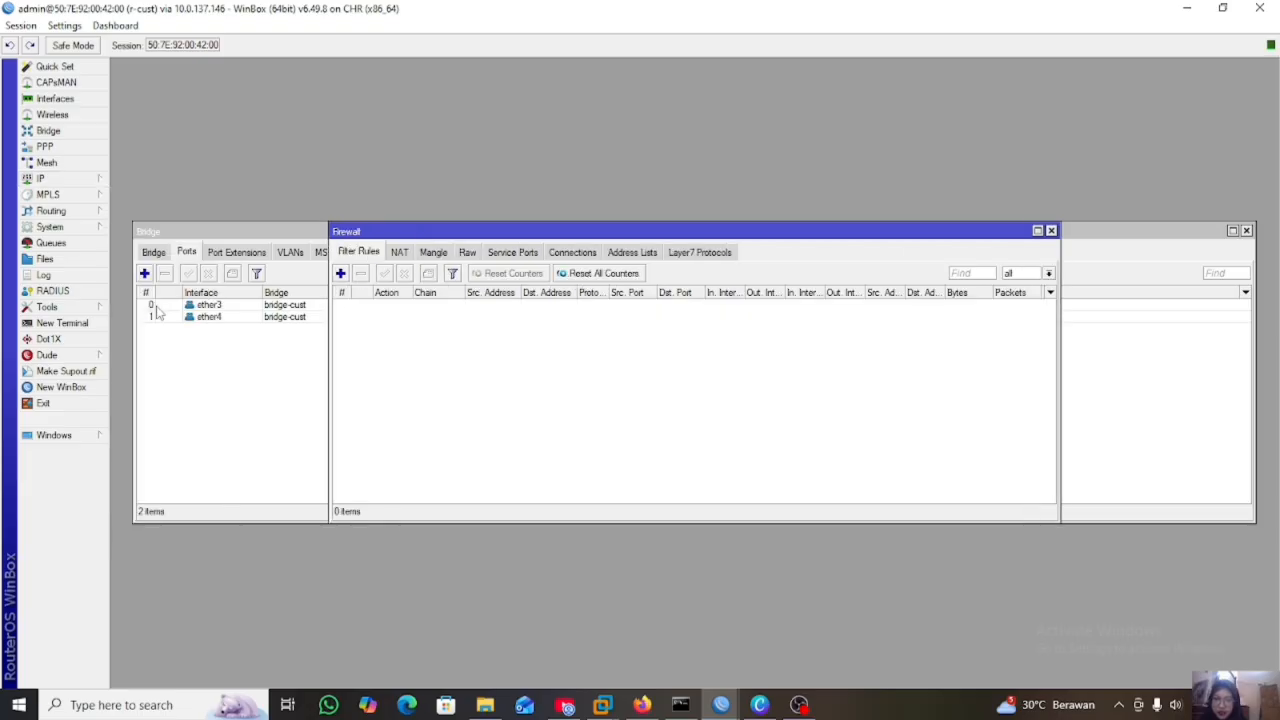
left_click(398, 256)
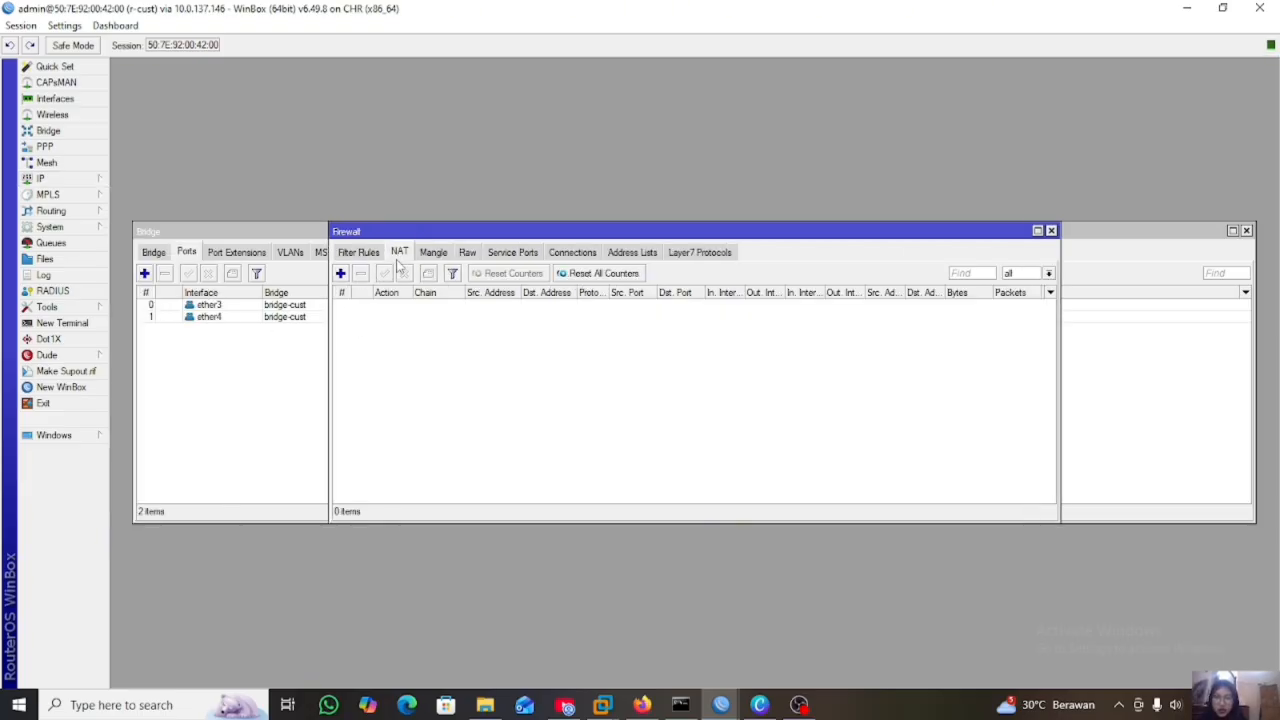
left_click(340, 273)
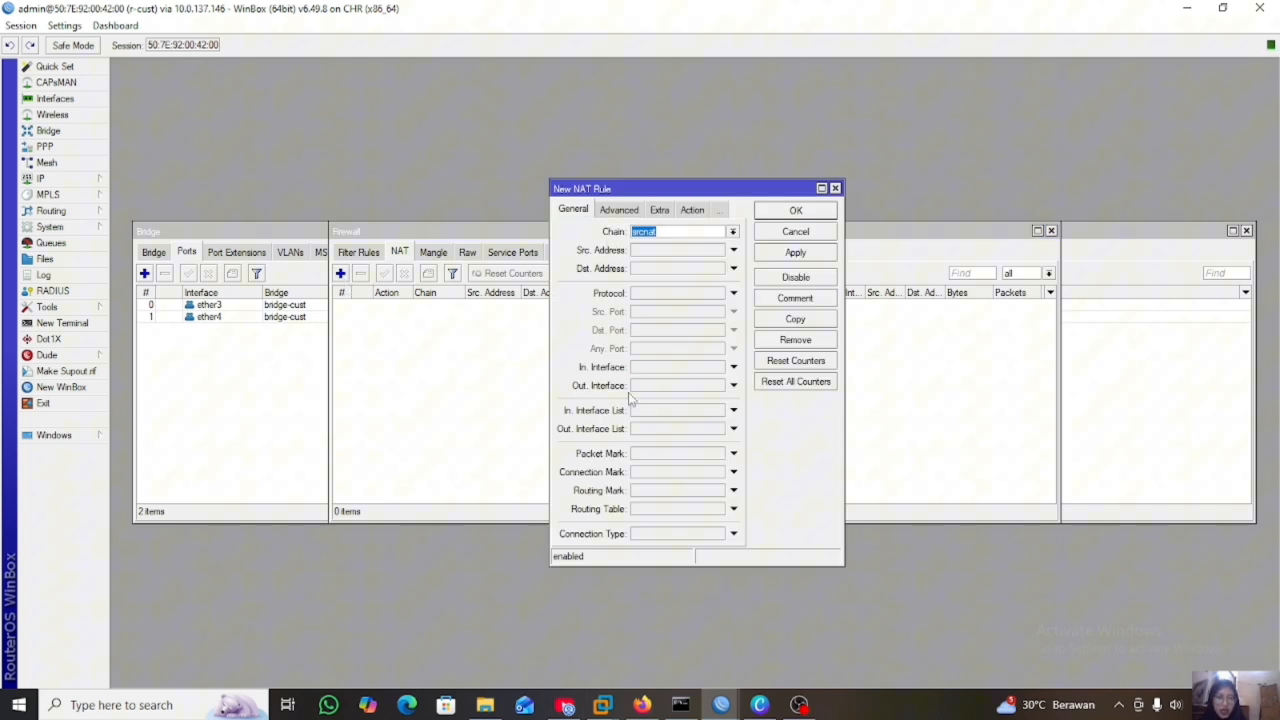
left_click(733, 385)
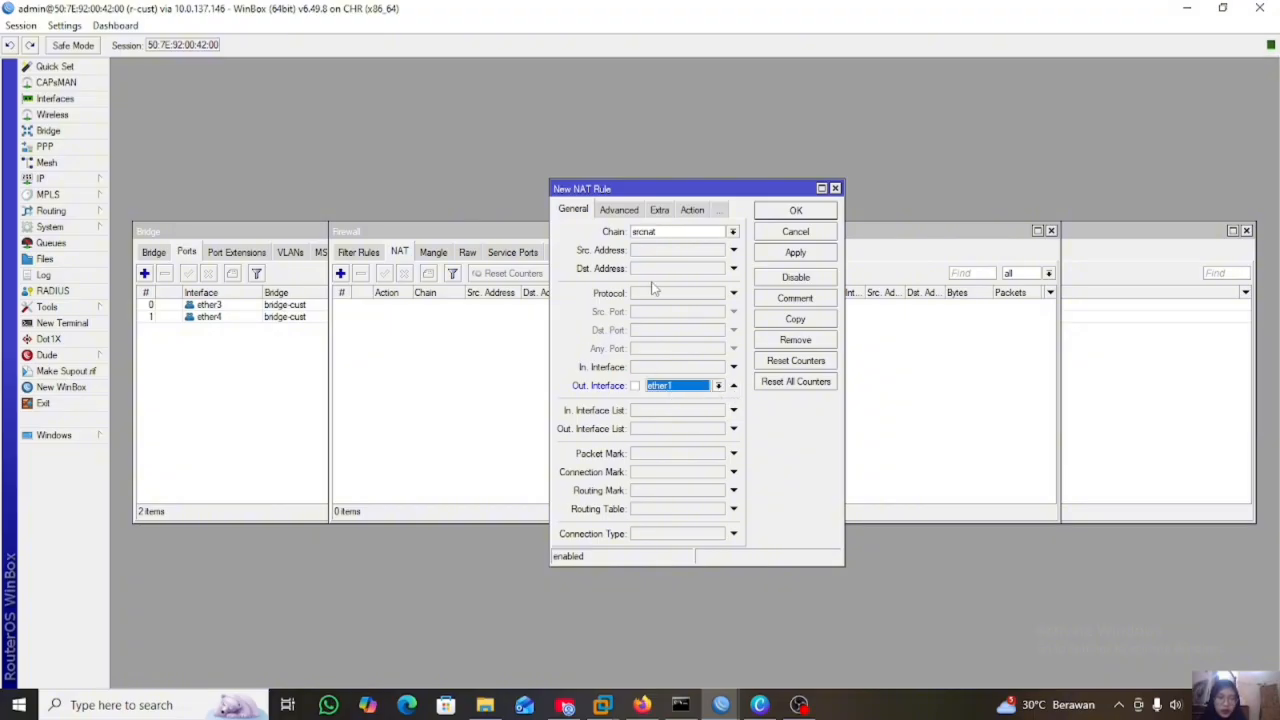
left_click(687, 214)
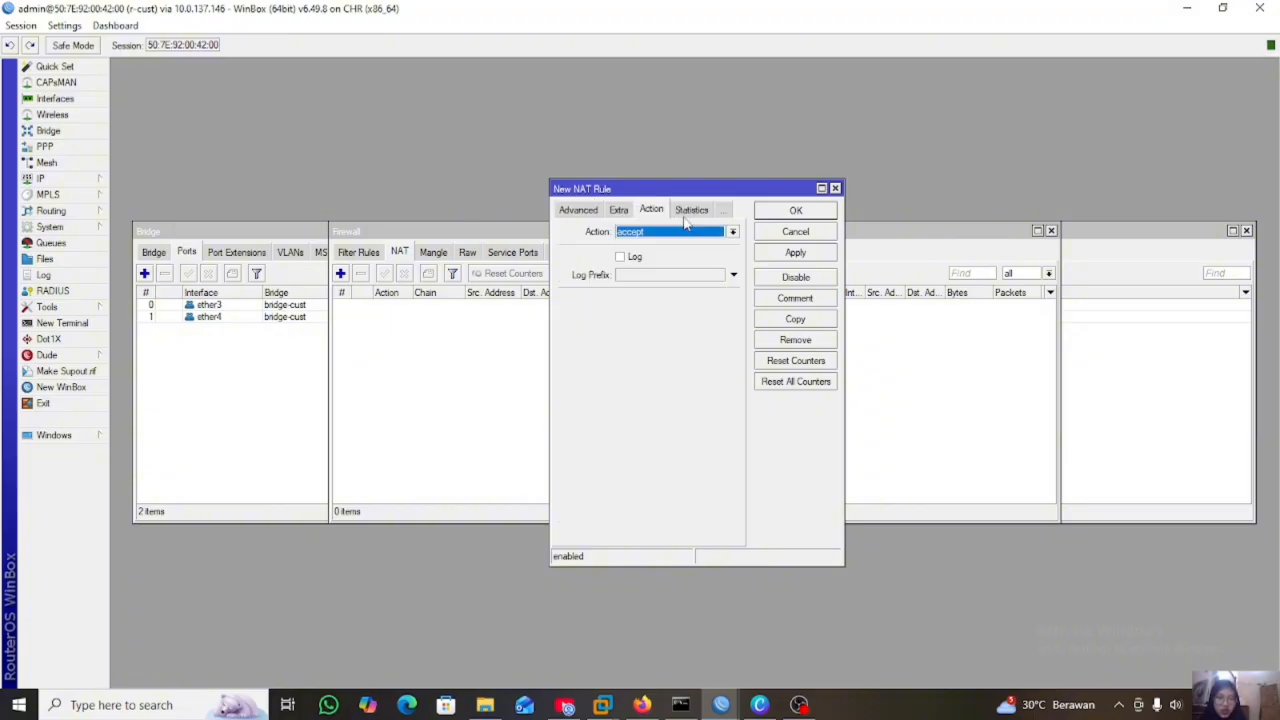
left_click(732, 231)
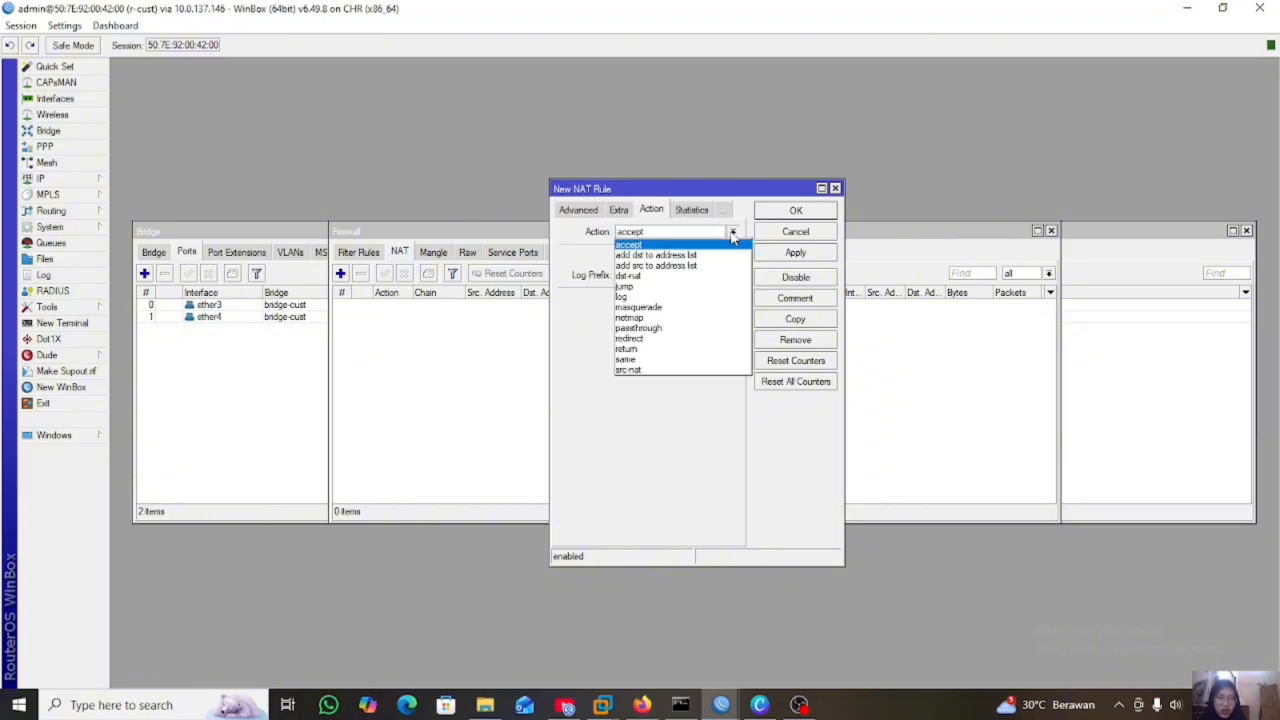
left_click(659, 307)
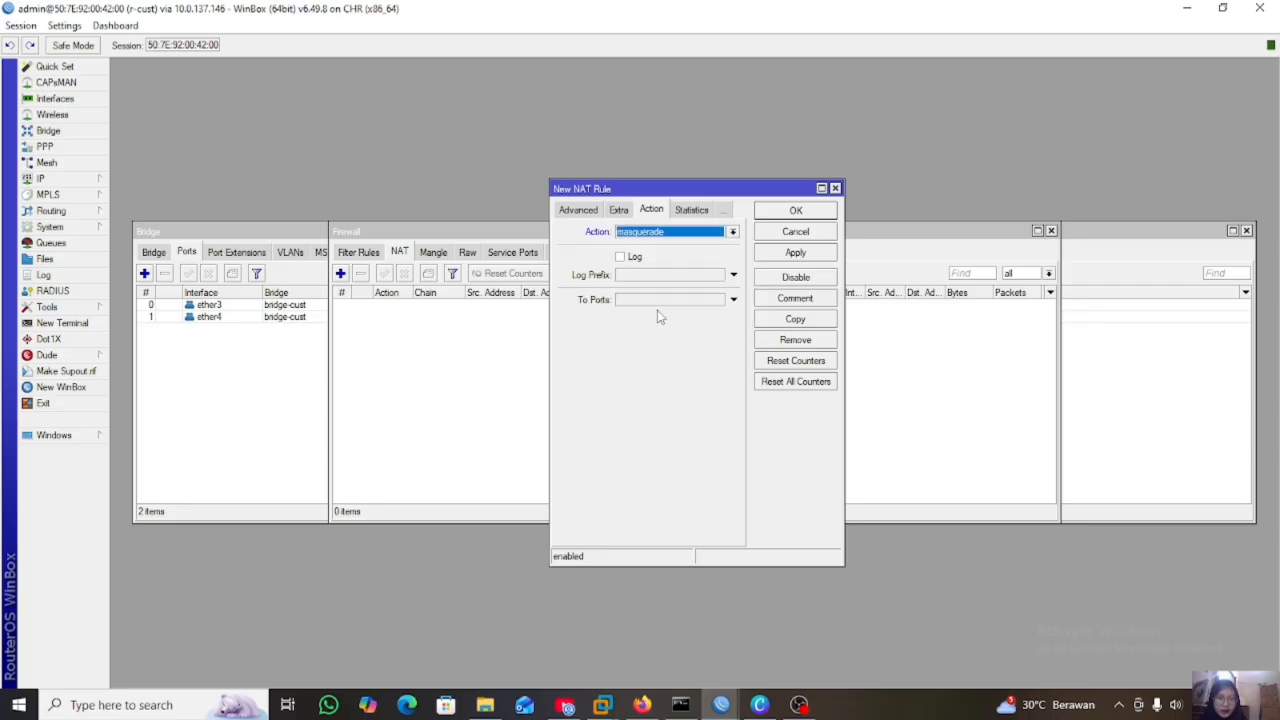
left_click(797, 254)
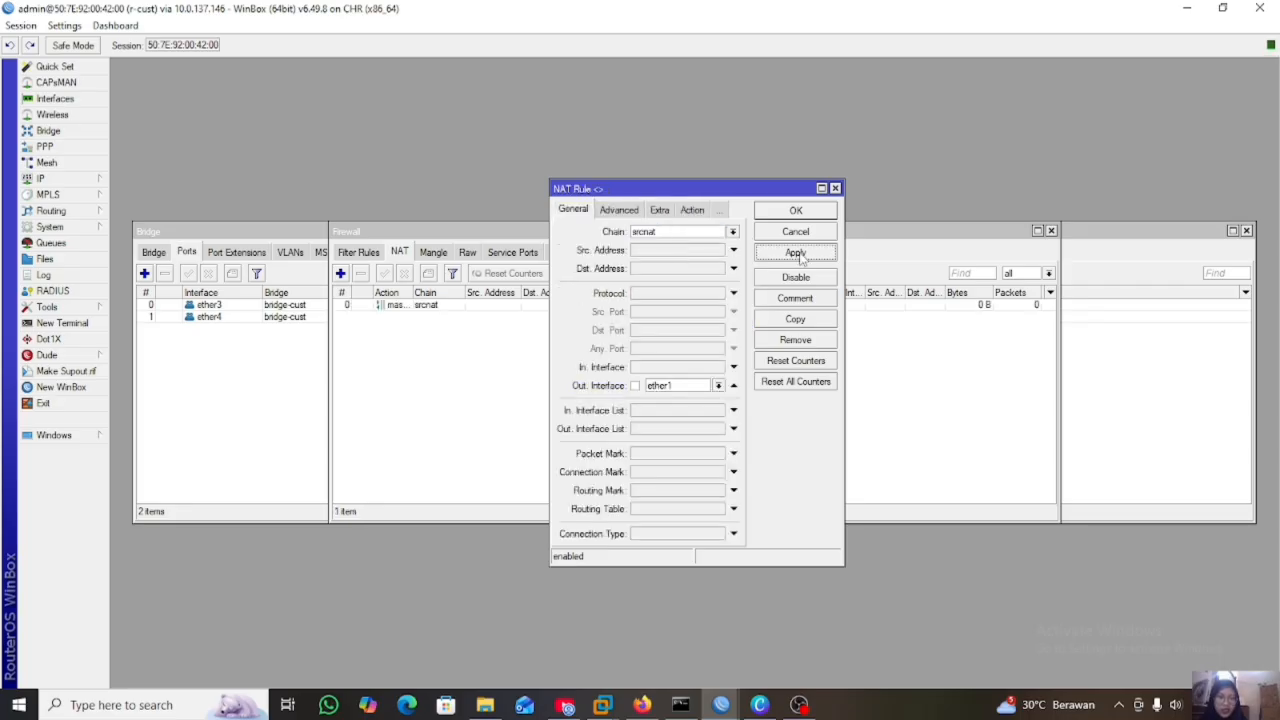
left_click(796, 211)
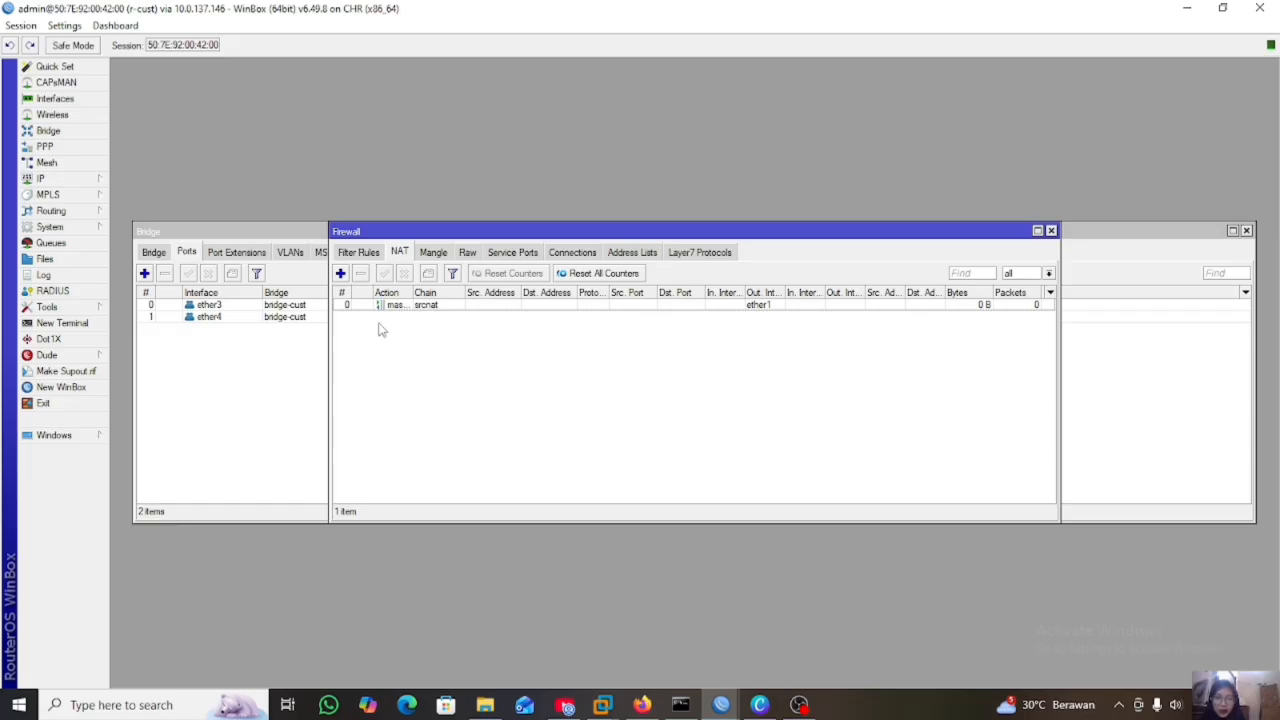
- Add a second srcnat rule with out interface ether2 and action masquerade
left_click(340, 273)
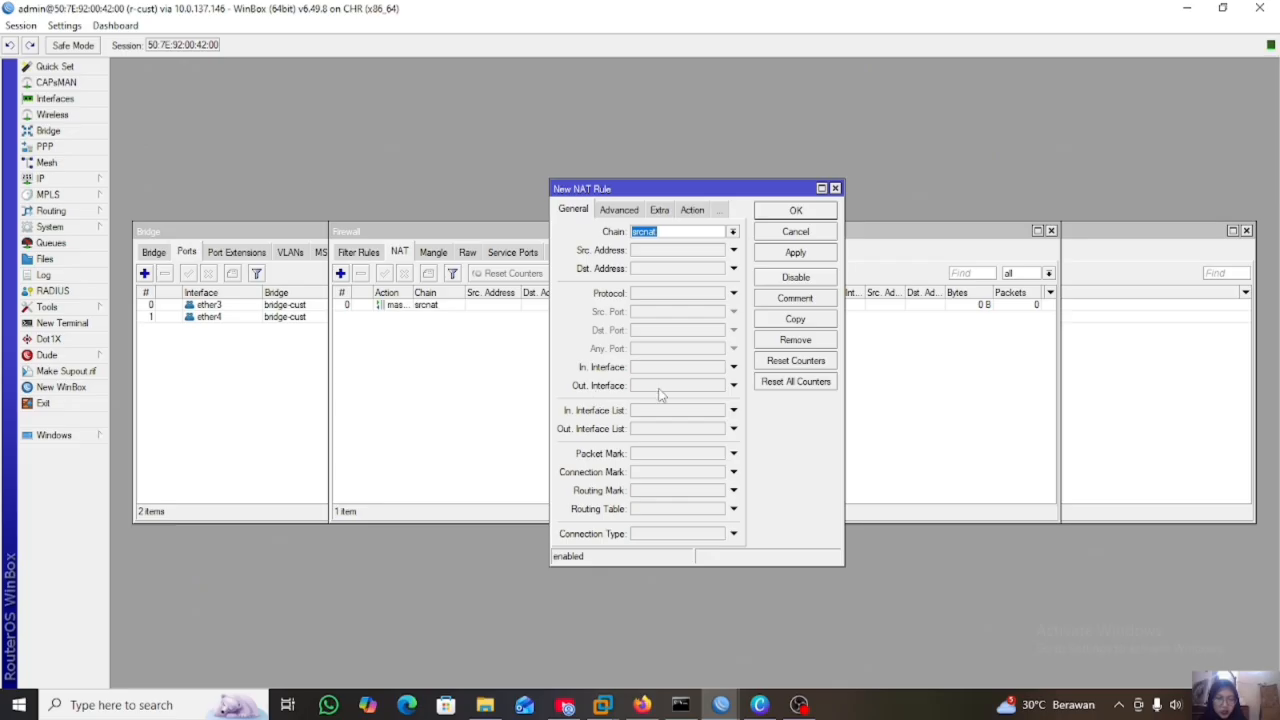
left_click(733, 385)
left_click(718, 386)
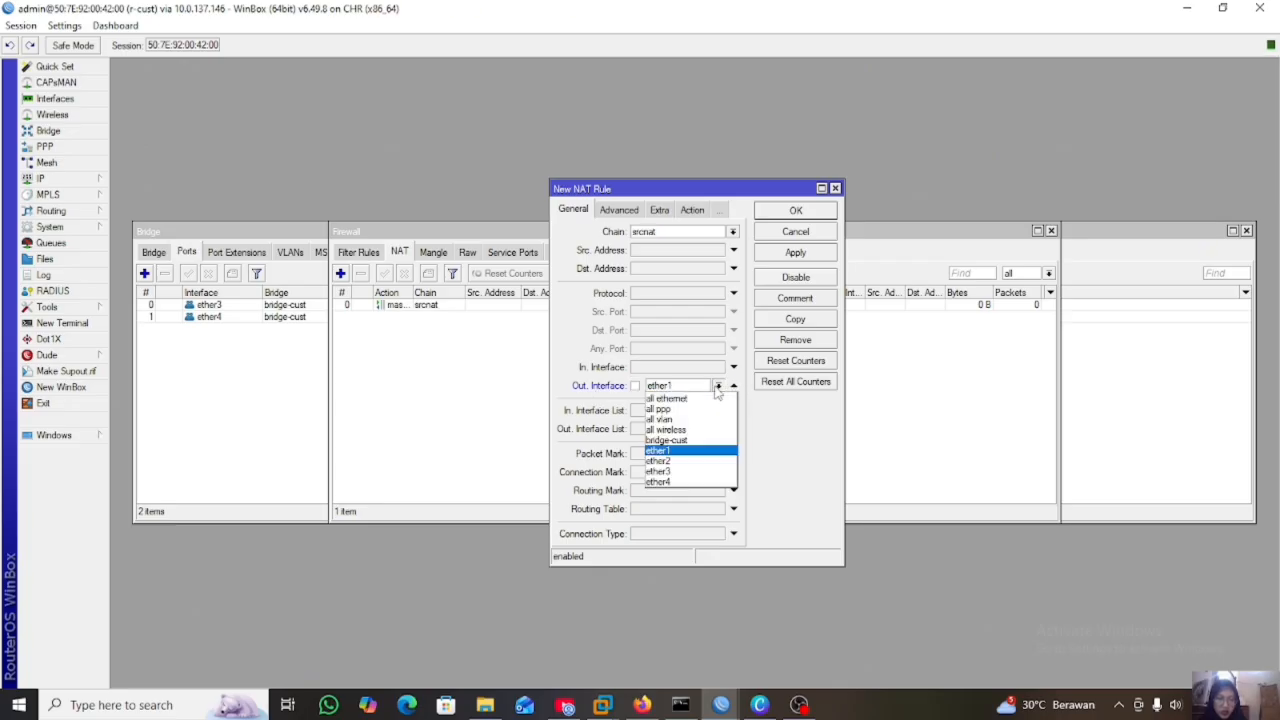
left_click(679, 461)
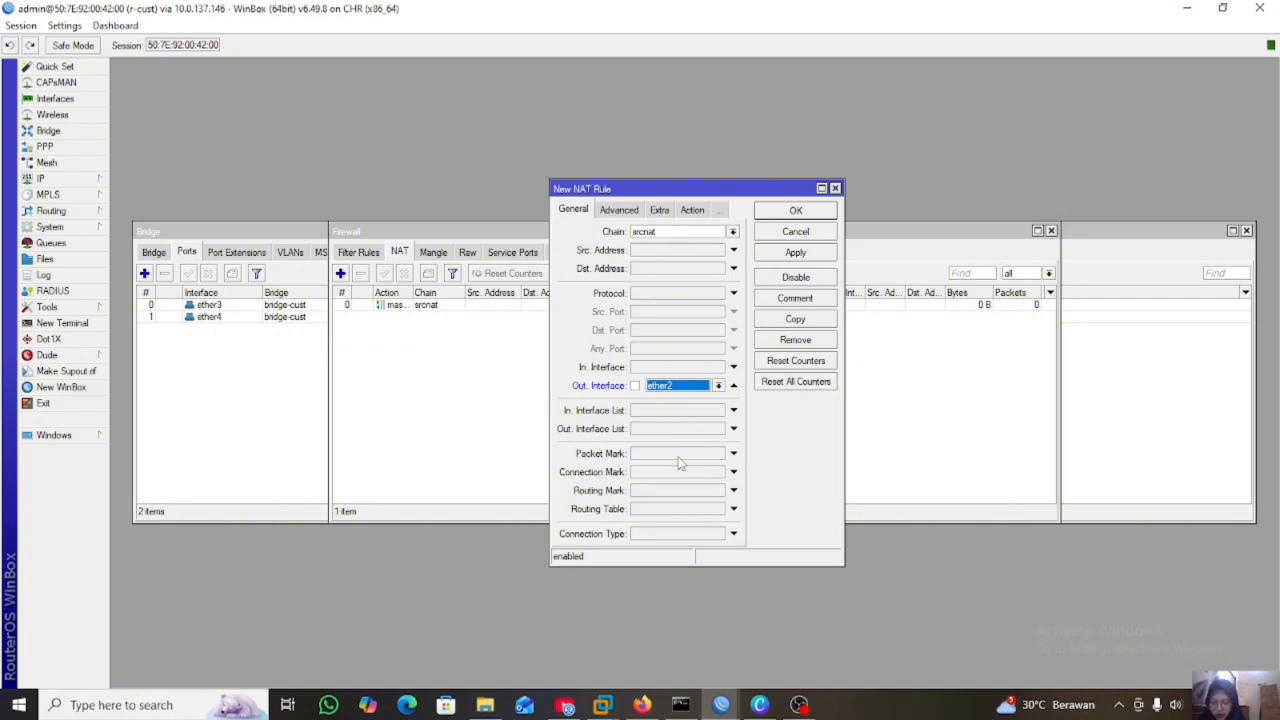
left_click(690, 212)
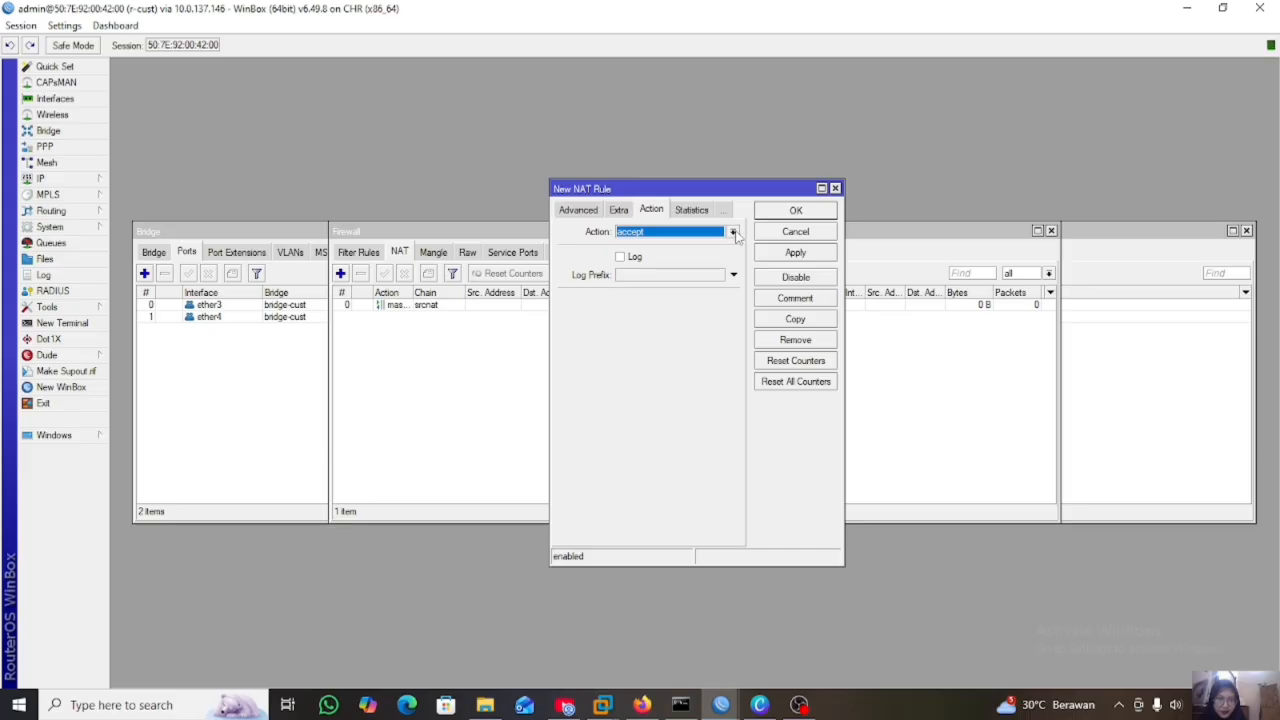
left_click(733, 232)
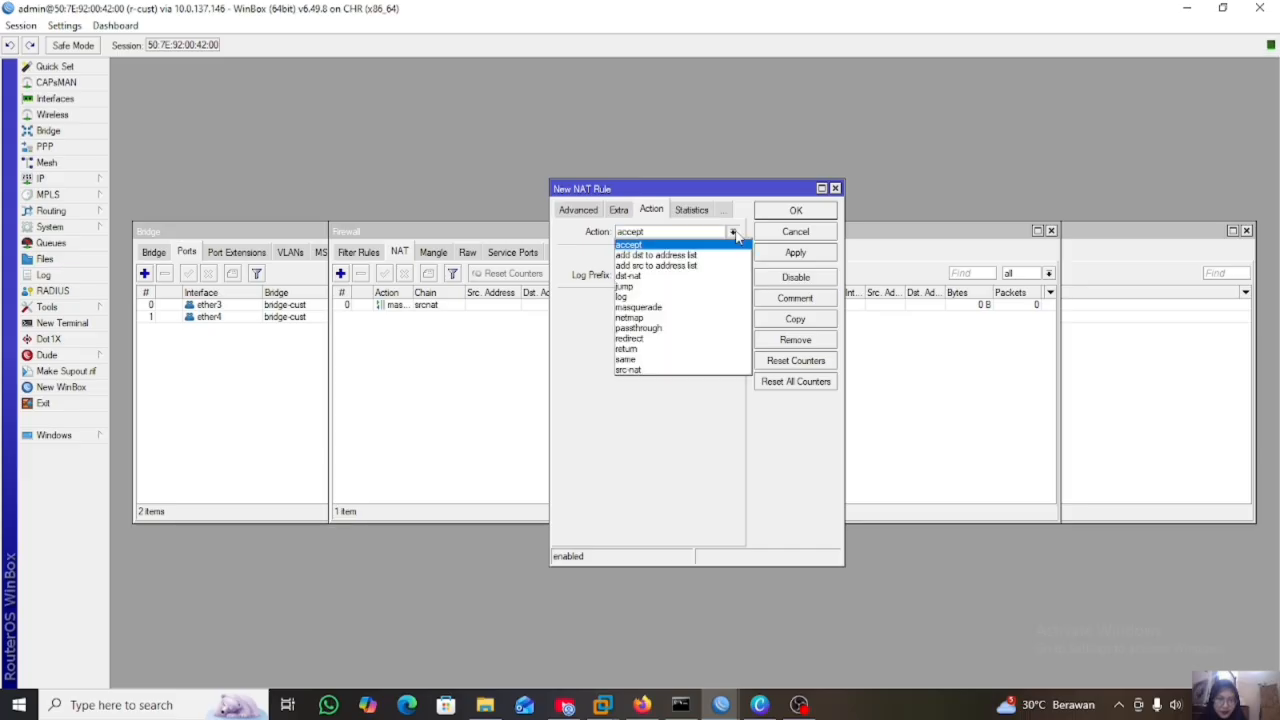
left_click(670, 308)
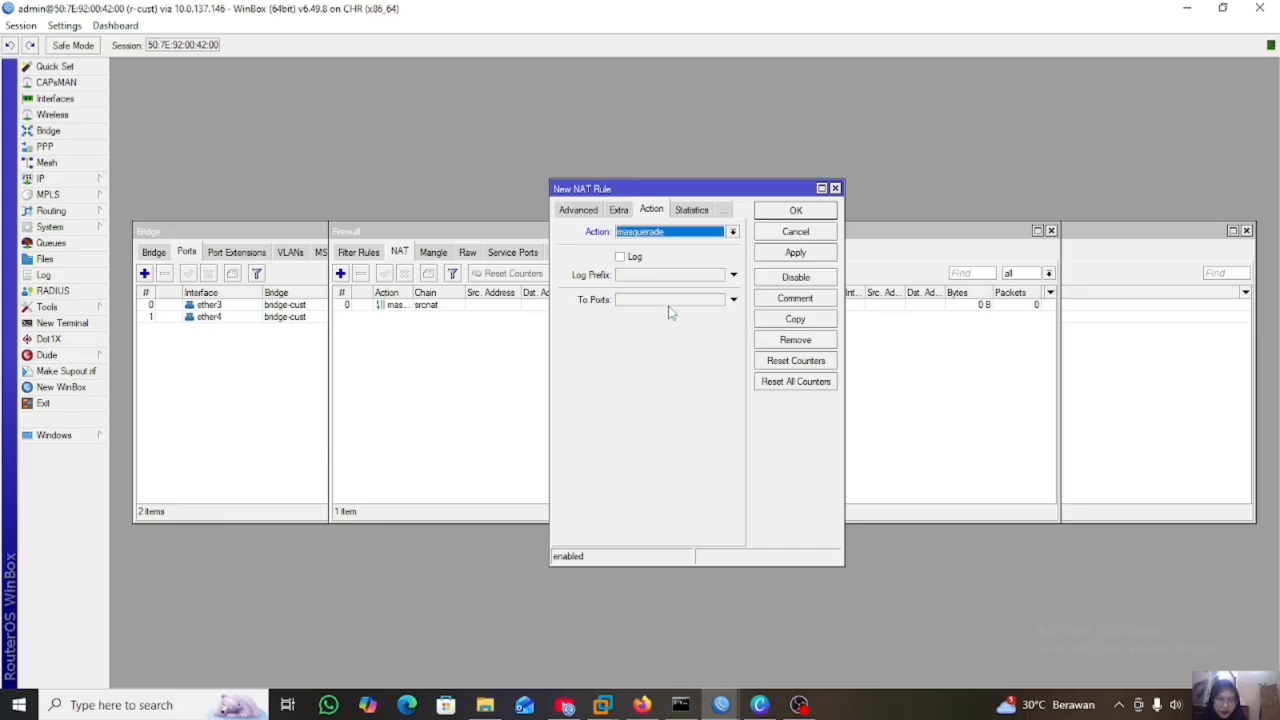
left_click(806, 253)
left_click(806, 214)
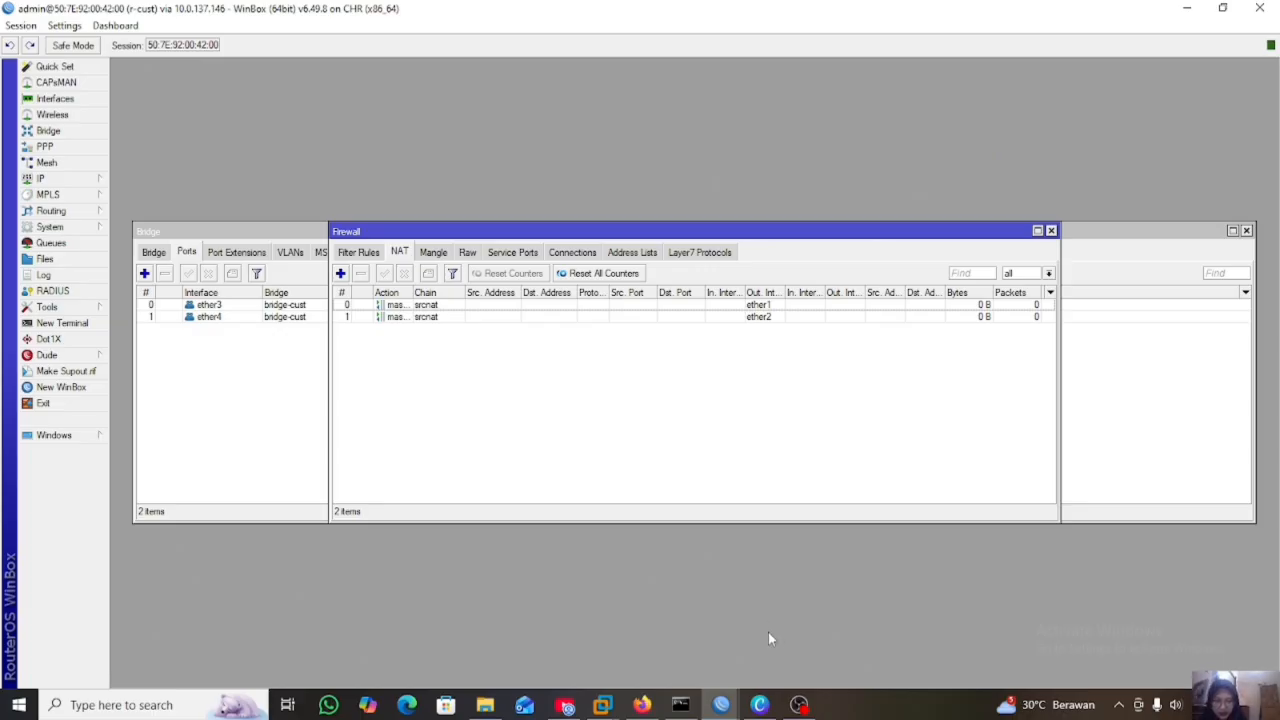
- Switch to the PNETLab topology in Firefox and request an address on VPC1 with ip dhcp
left_click(645, 706)
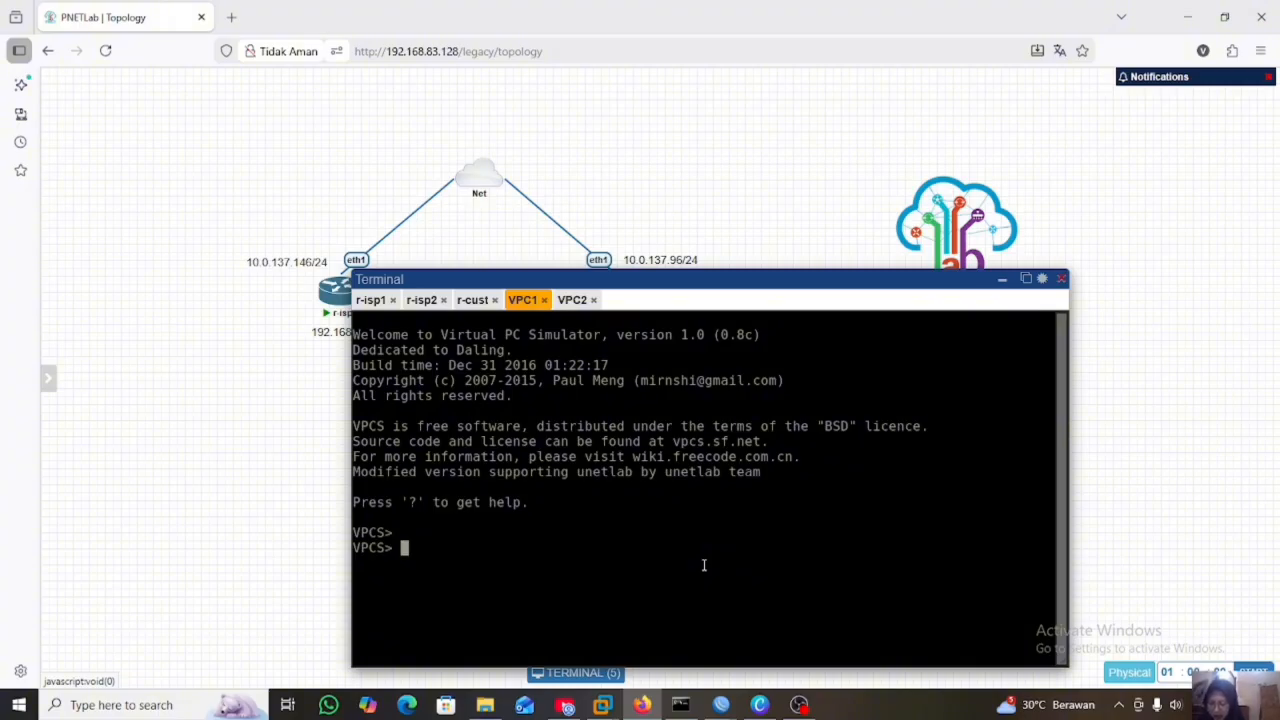
type("ip")
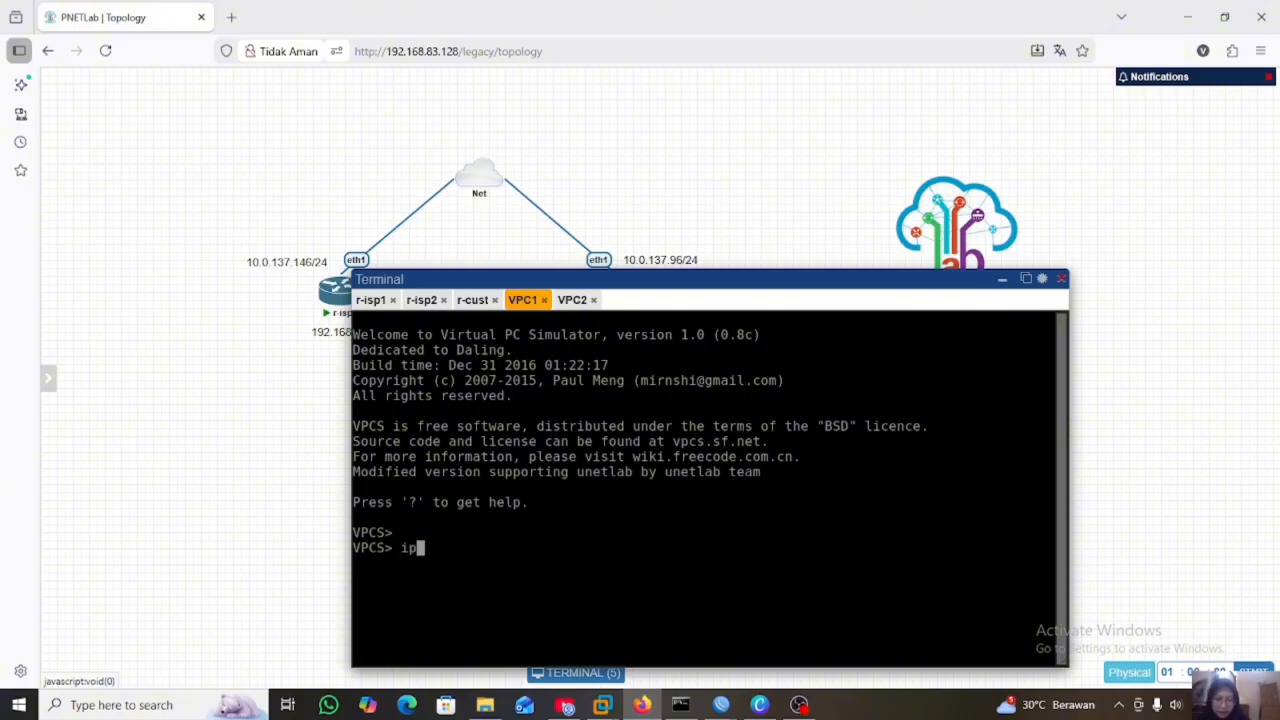
type(" dhcp")
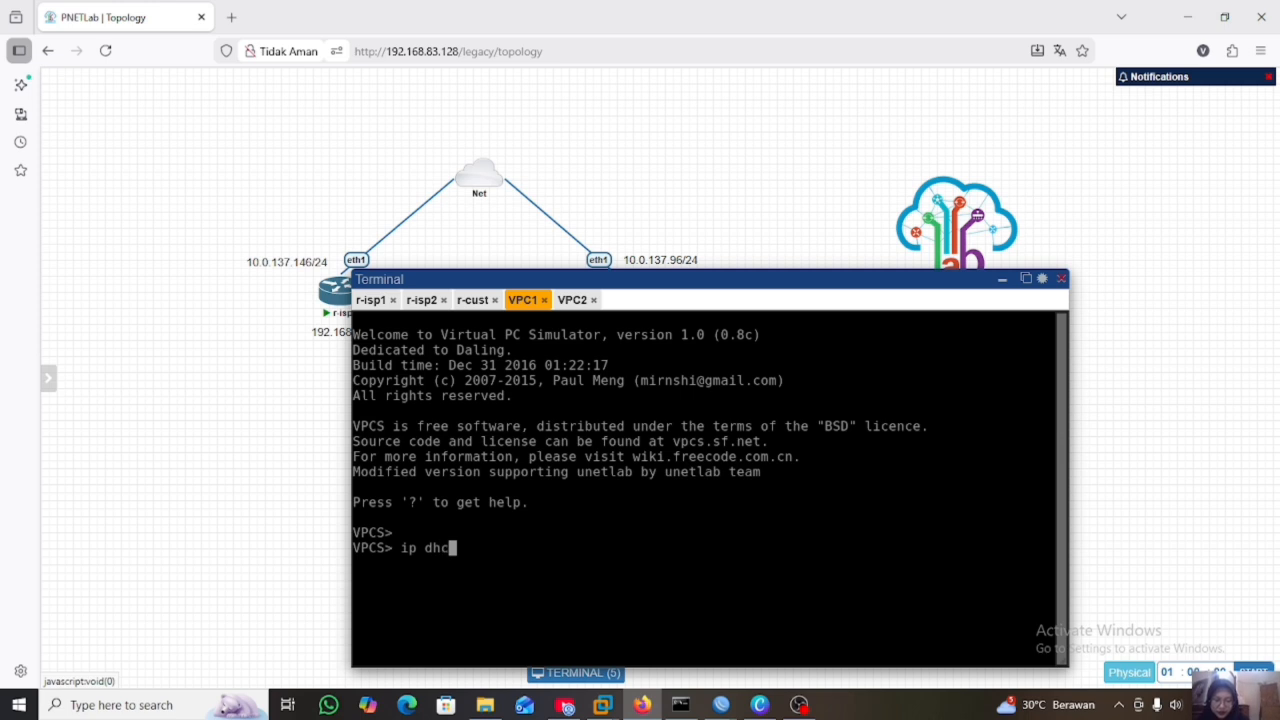
key("Return")
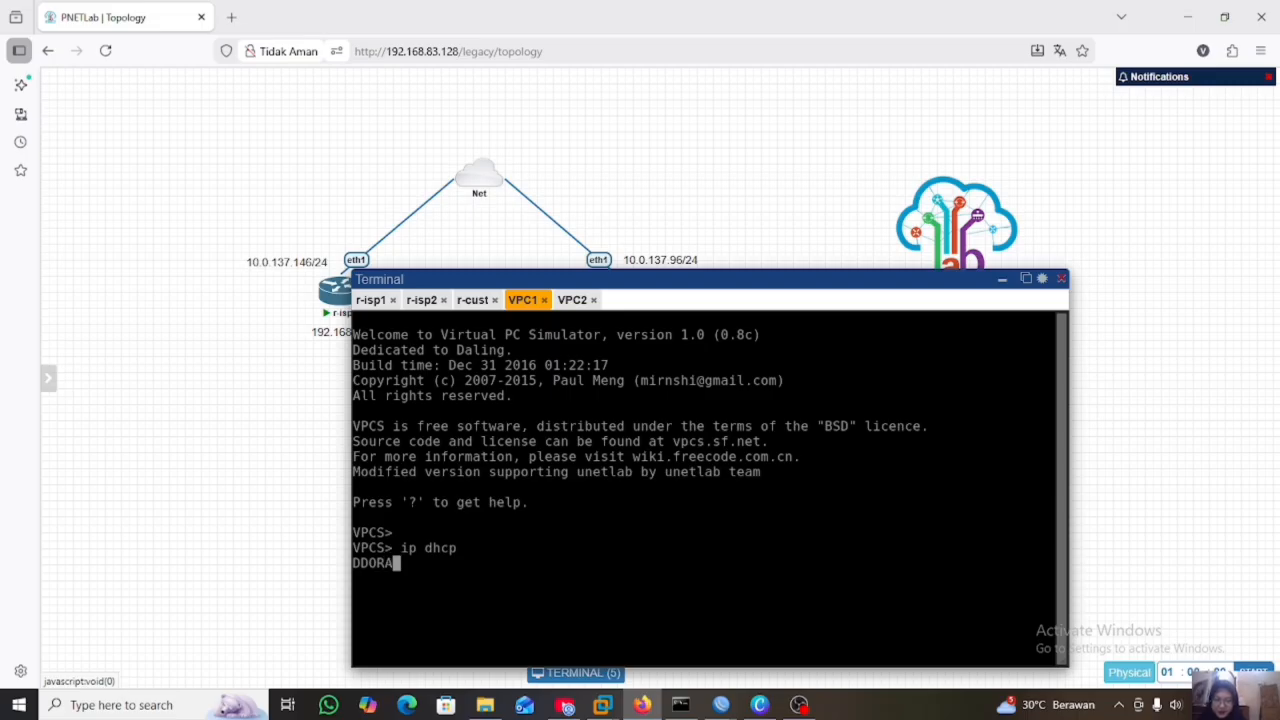
- Request an address on VPC2 with ip dhcp and enter ip dns 8.8.8.8 for its DNS server
left_click(574, 300)
type("ip ")
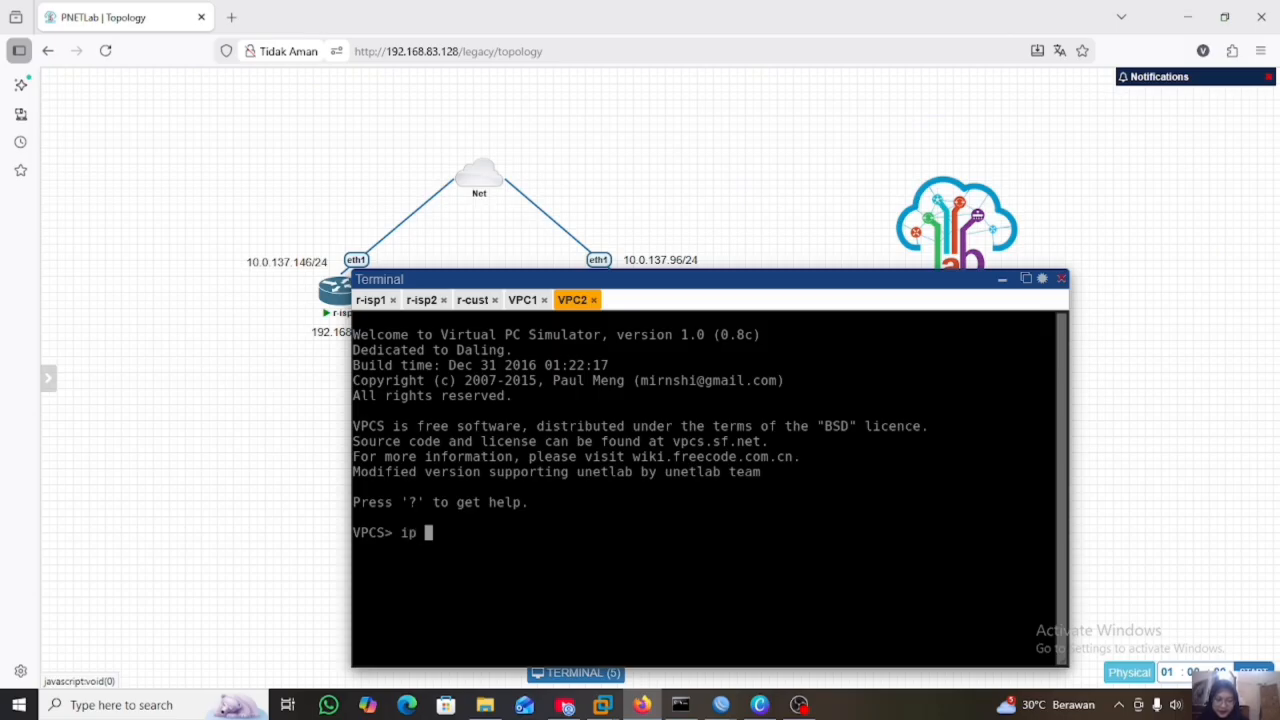
type("dhcp")
key("Return")
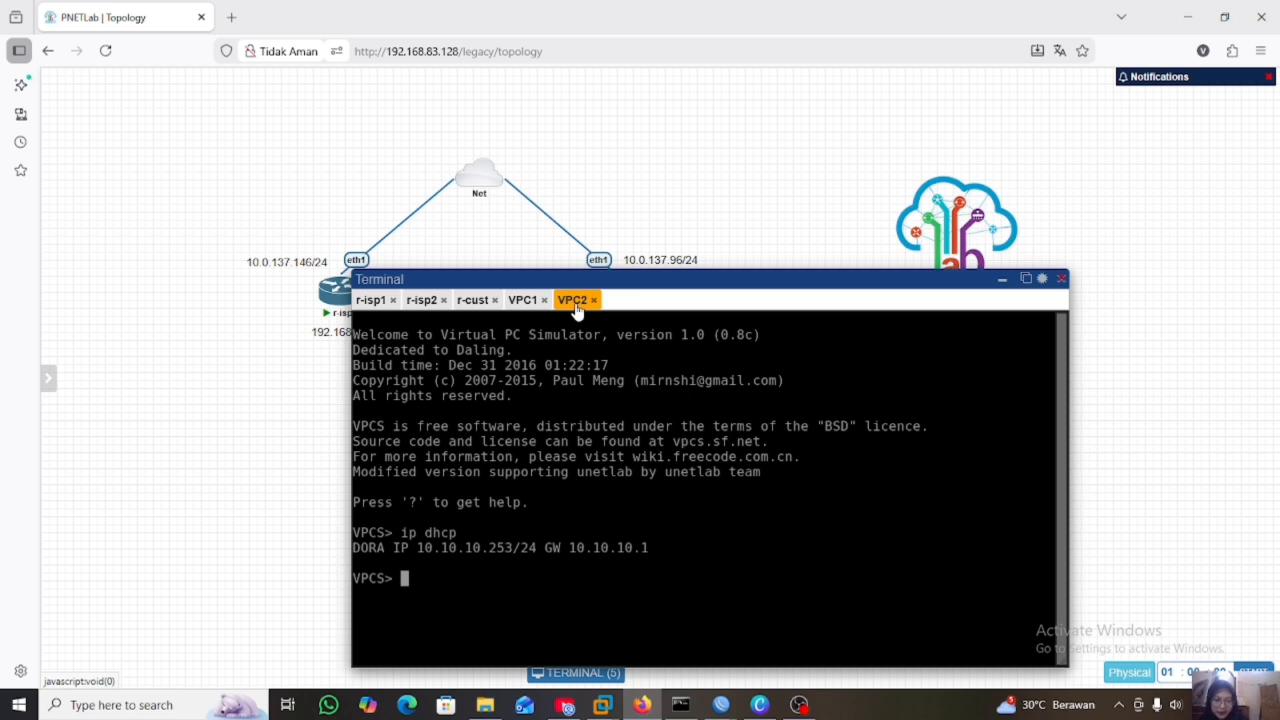
type("ip dns 8.")
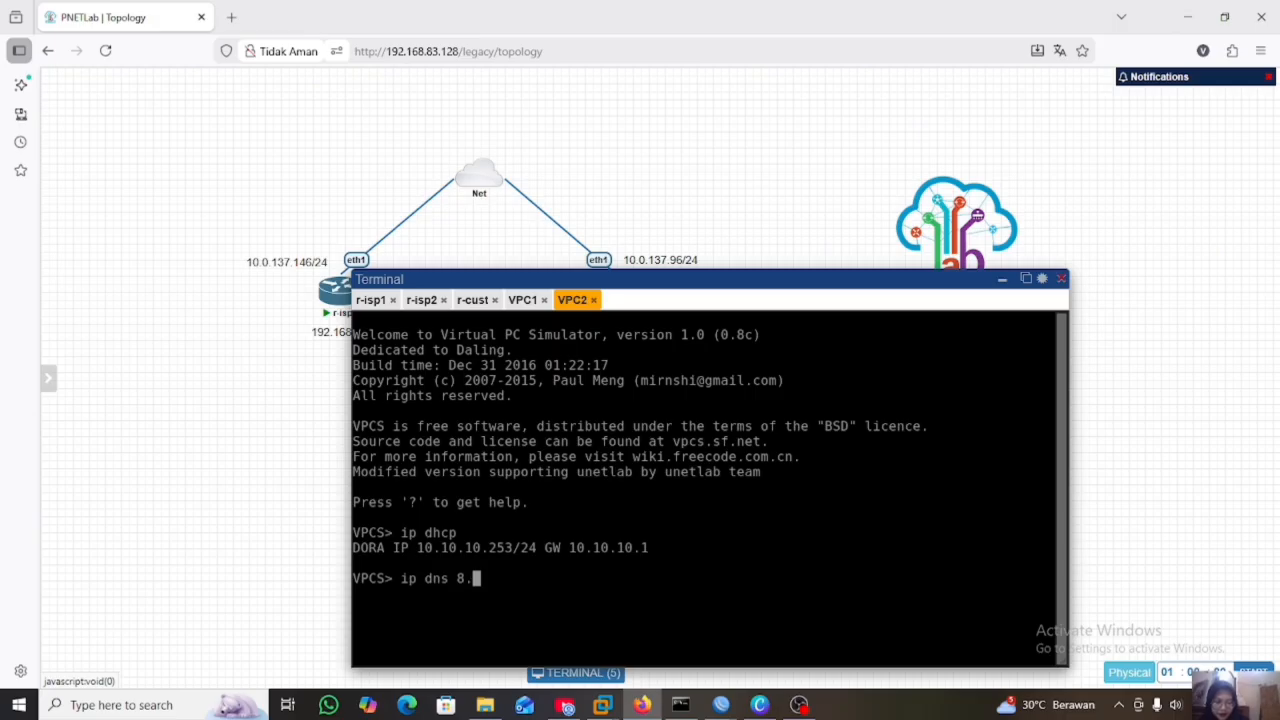
type("8.8.8.")
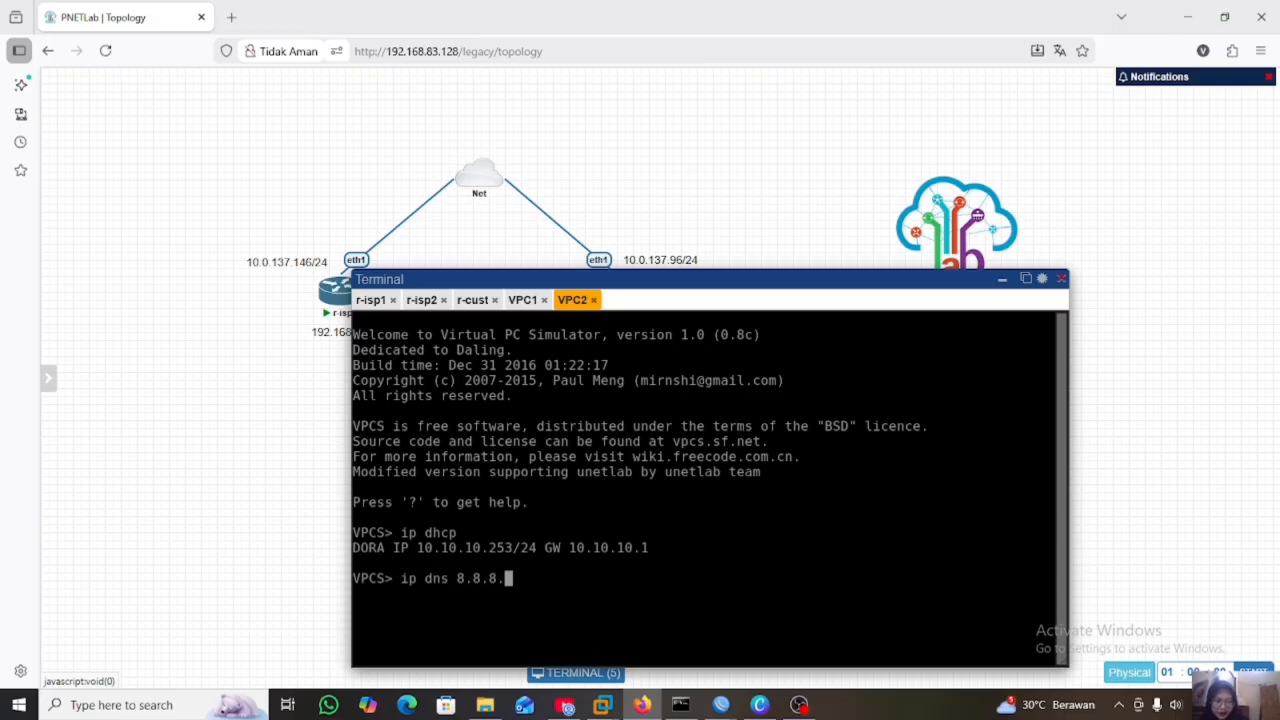
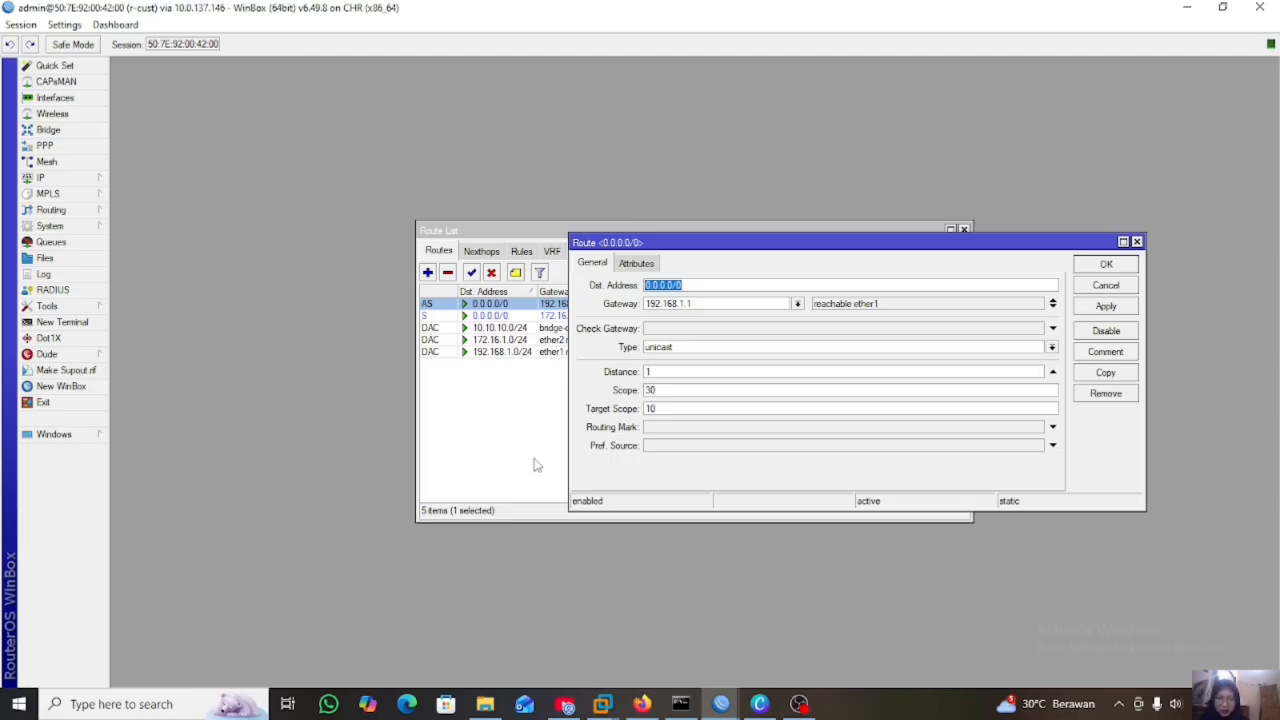
- Set the distance of the default route through gateway 192.168.1.1 to 10, apply it and close the route list
left_click(664, 371)
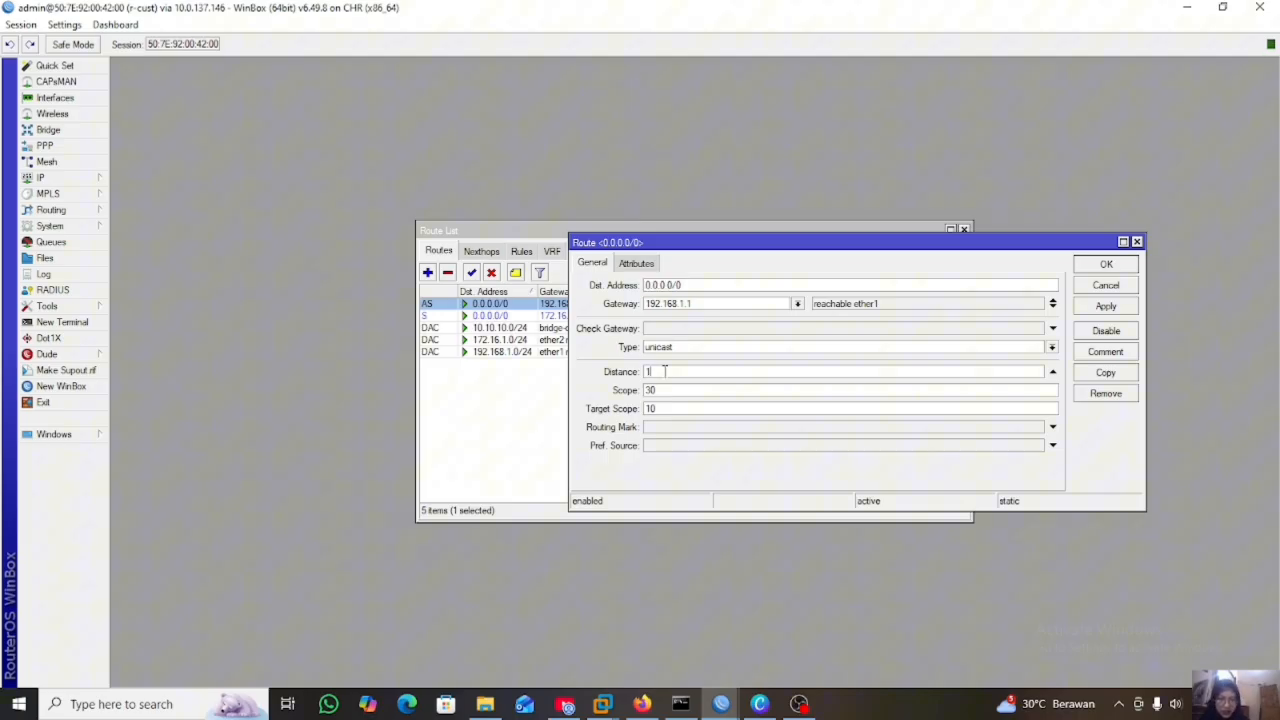
type("0")
left_click(1116, 312)
left_click(1108, 266)
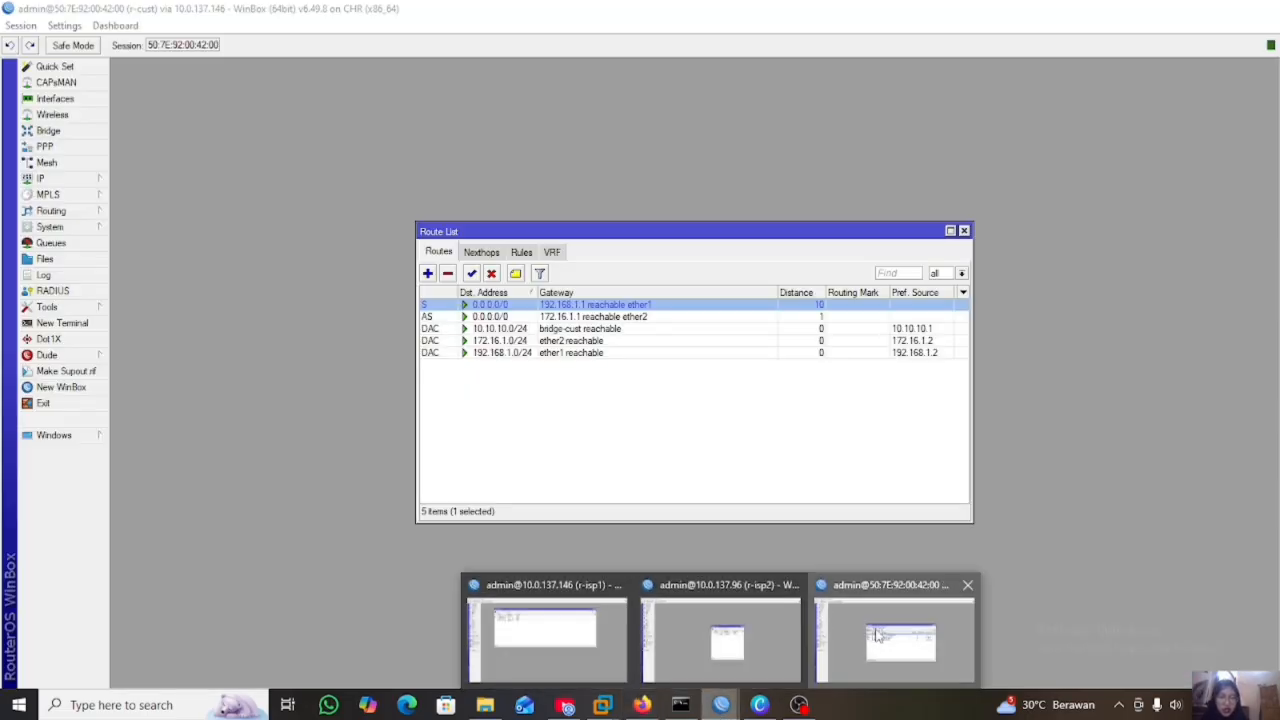
left_click(895, 630)
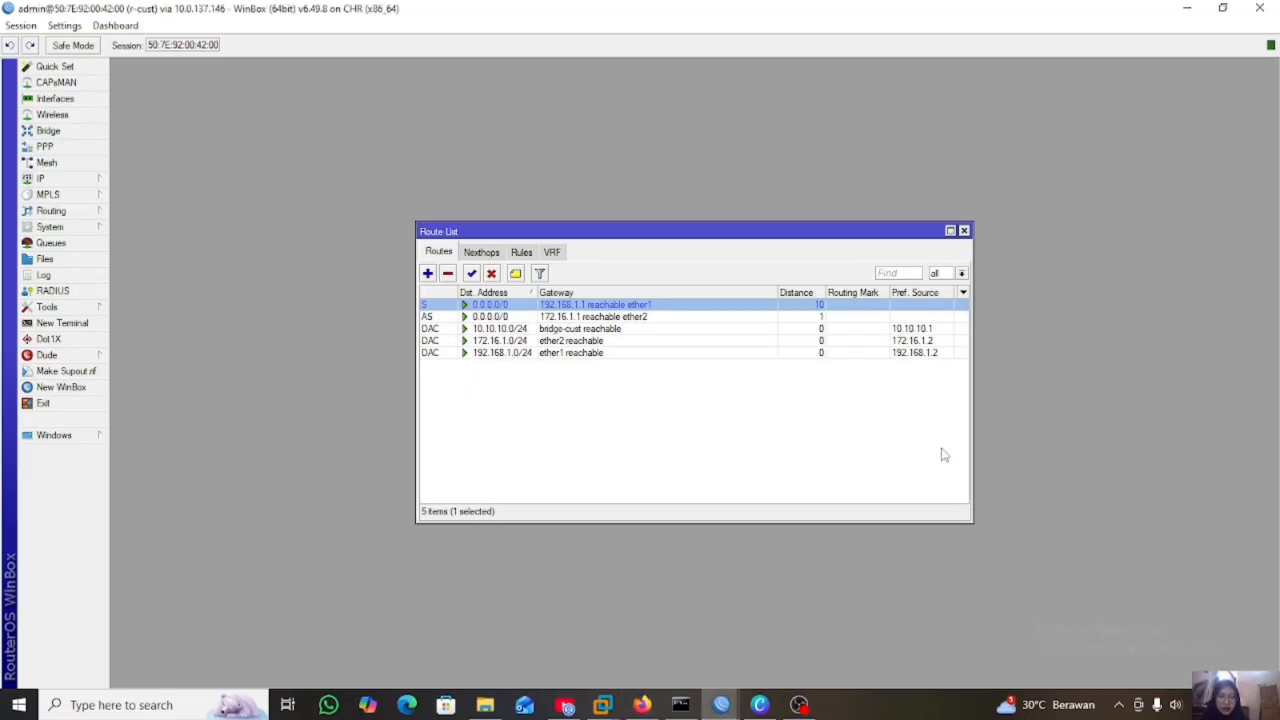
left_click(965, 231)
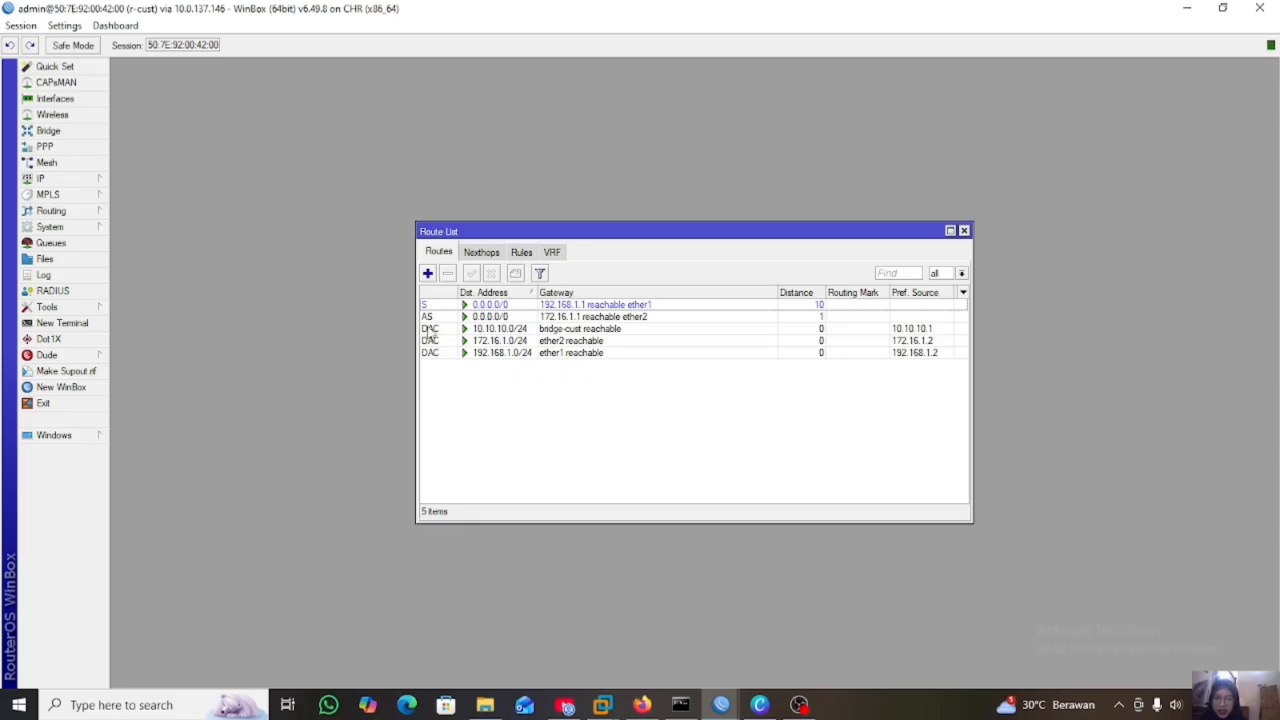
- Set Check Gateway to ping on the default route through 172.16.1.1 and save the route
double_click(464, 317)
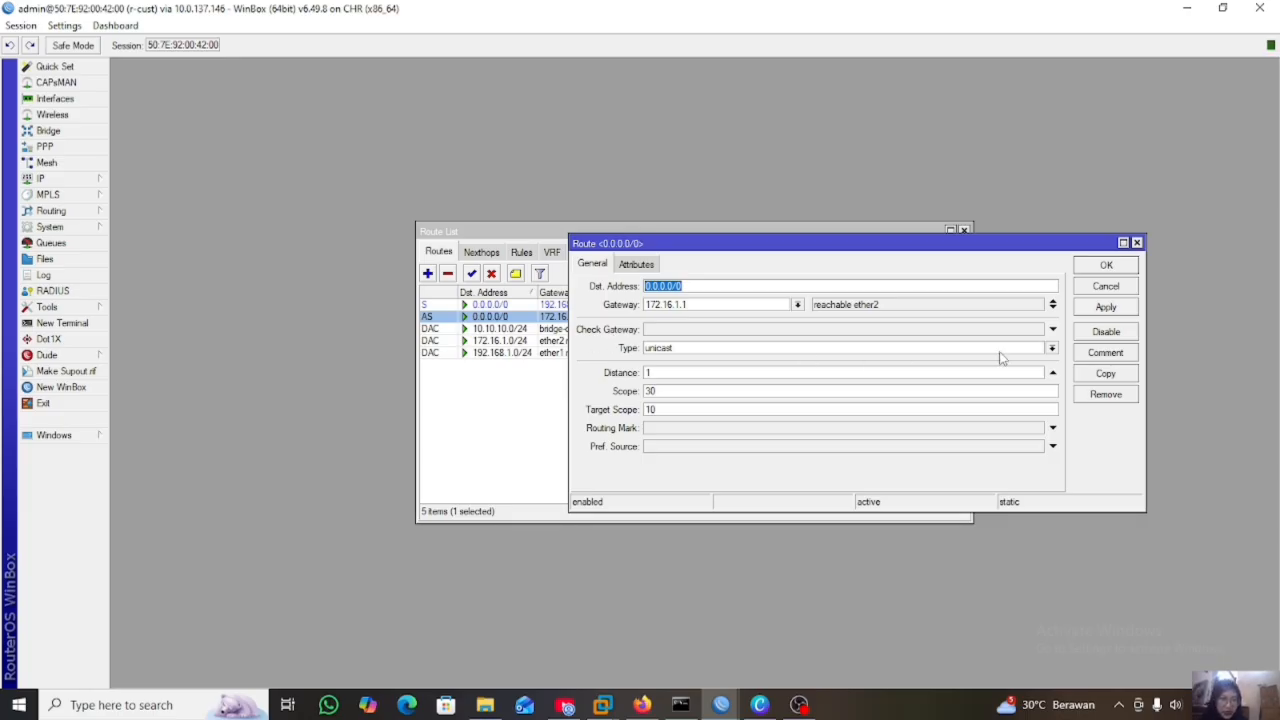
left_click(1052, 329)
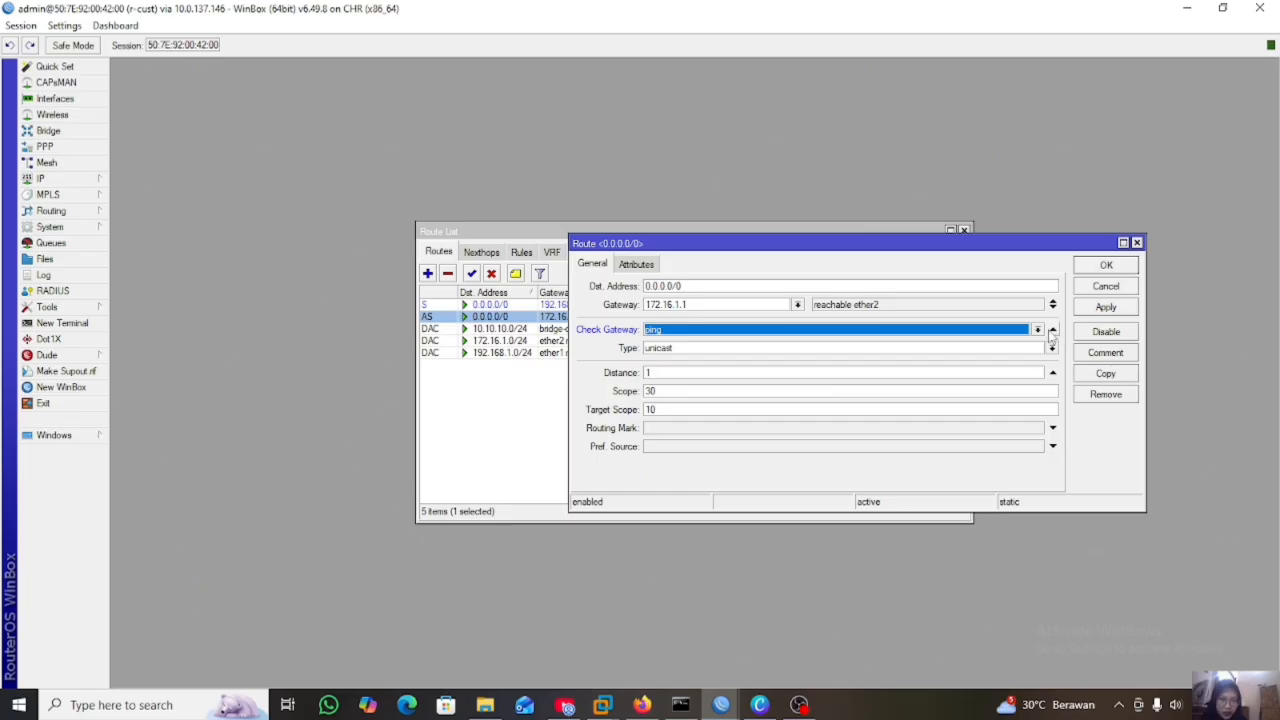
left_click(1038, 330)
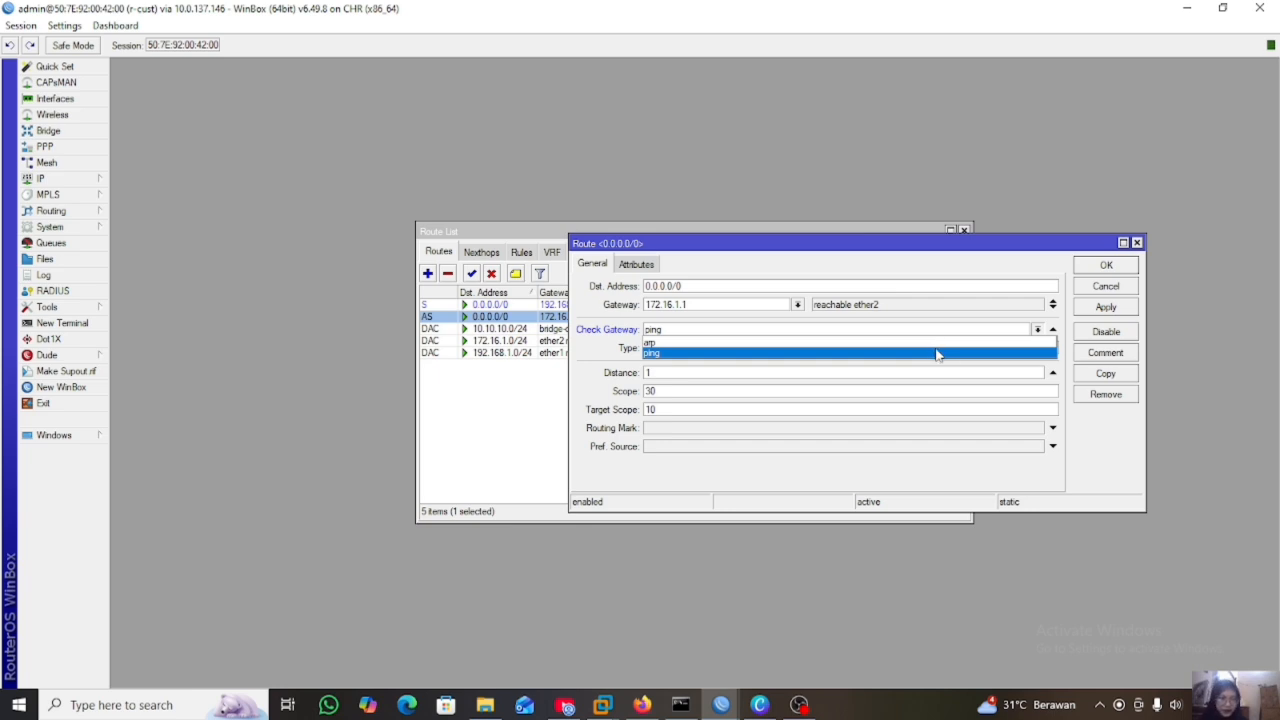
key("Escape")
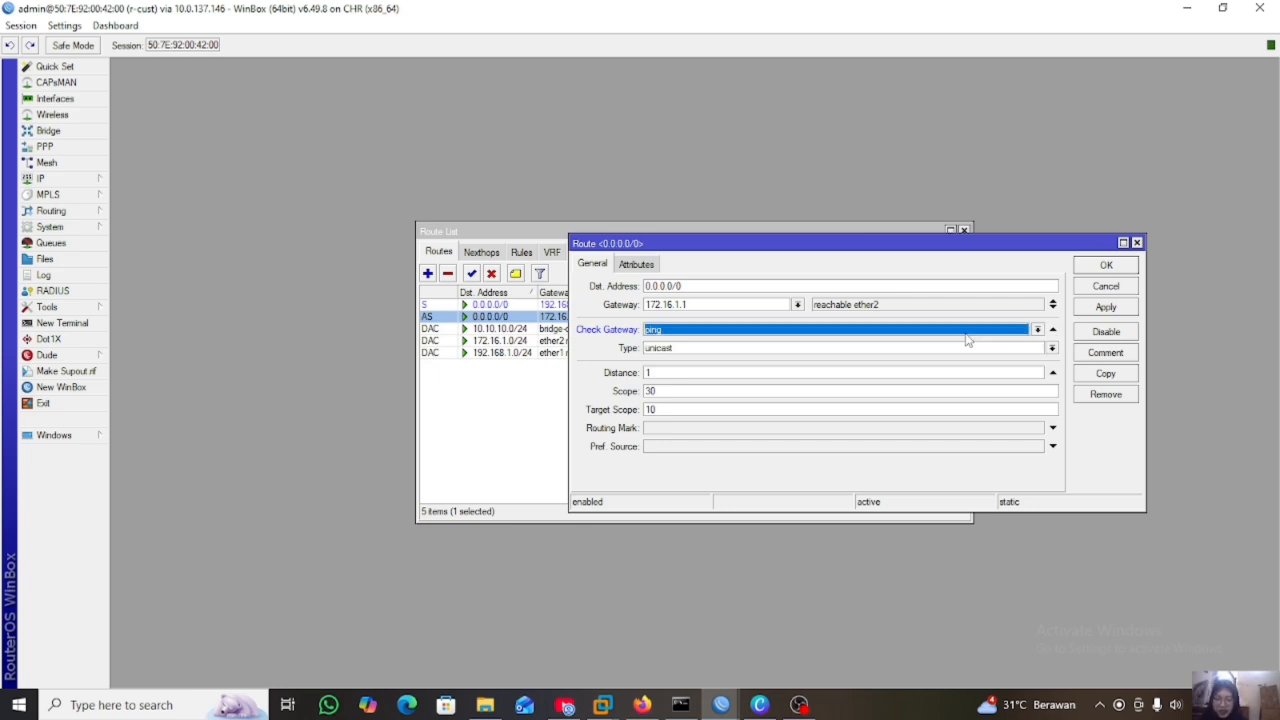
left_click(1121, 311)
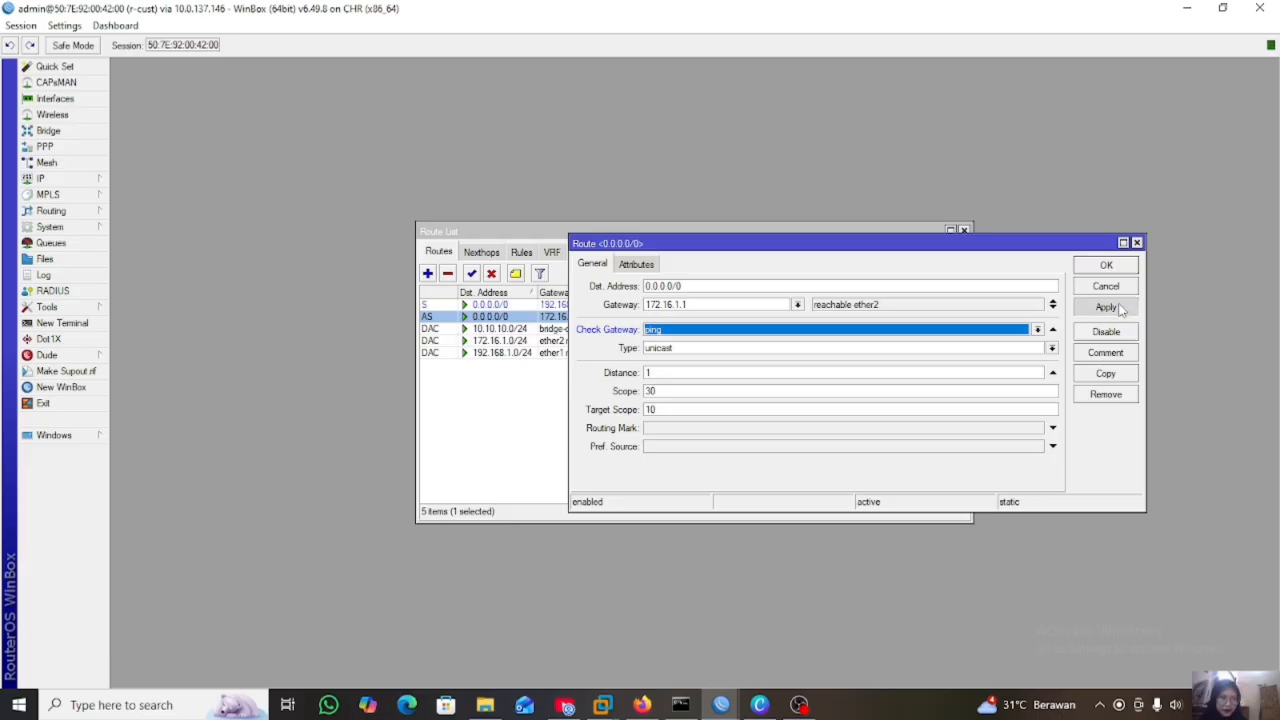
left_click(1106, 265)
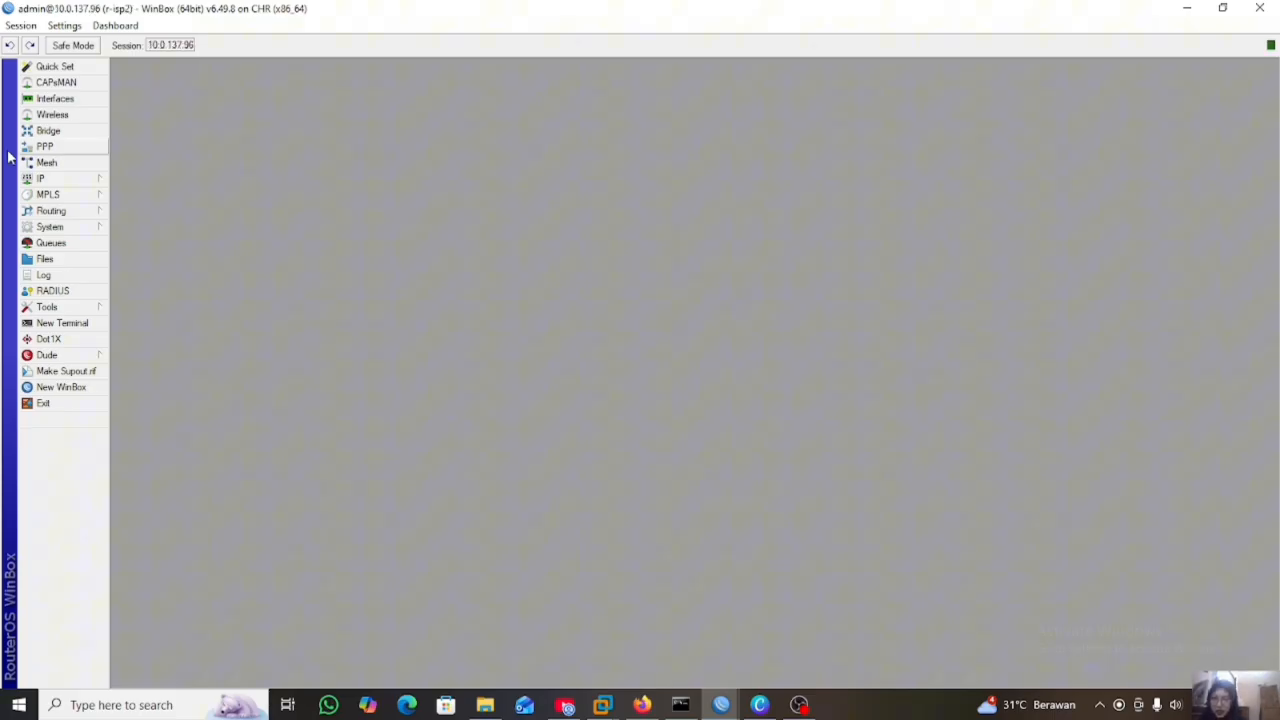
- Disable the 172.16.1.1/24 address on ether2 of r-isp2, then return to the r-cust session
left_click(40, 178)
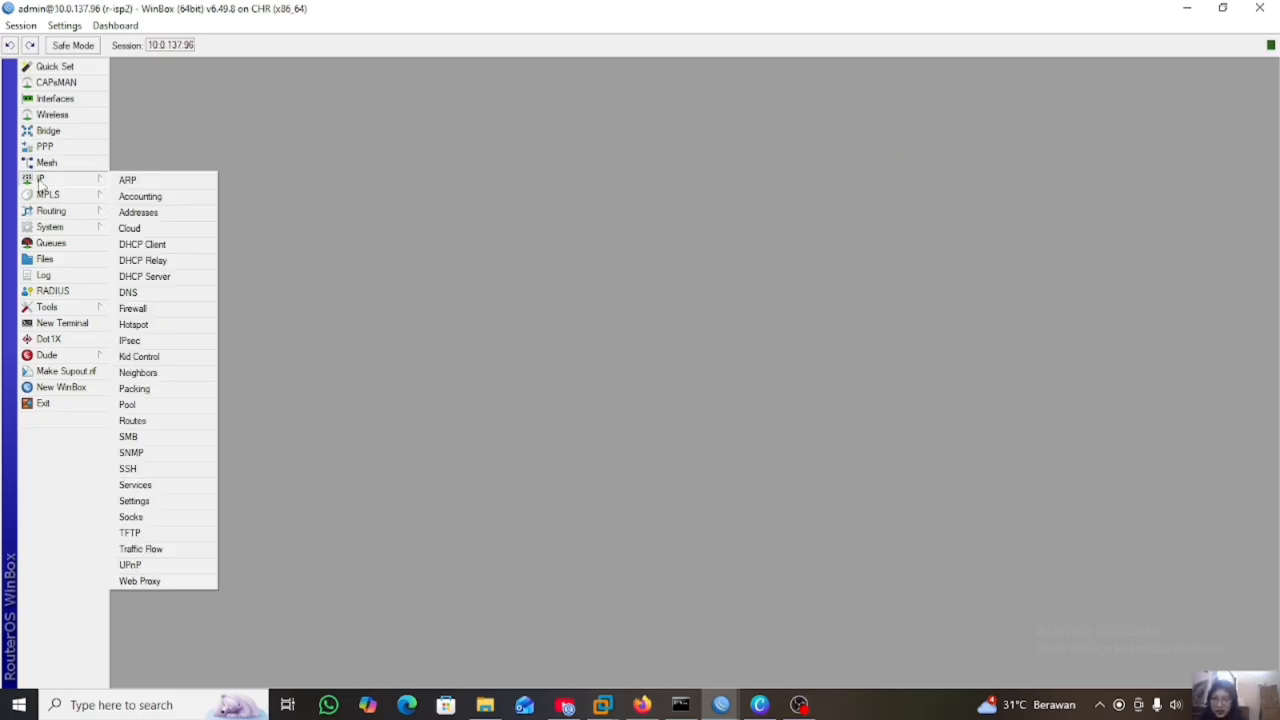
left_click(138, 212)
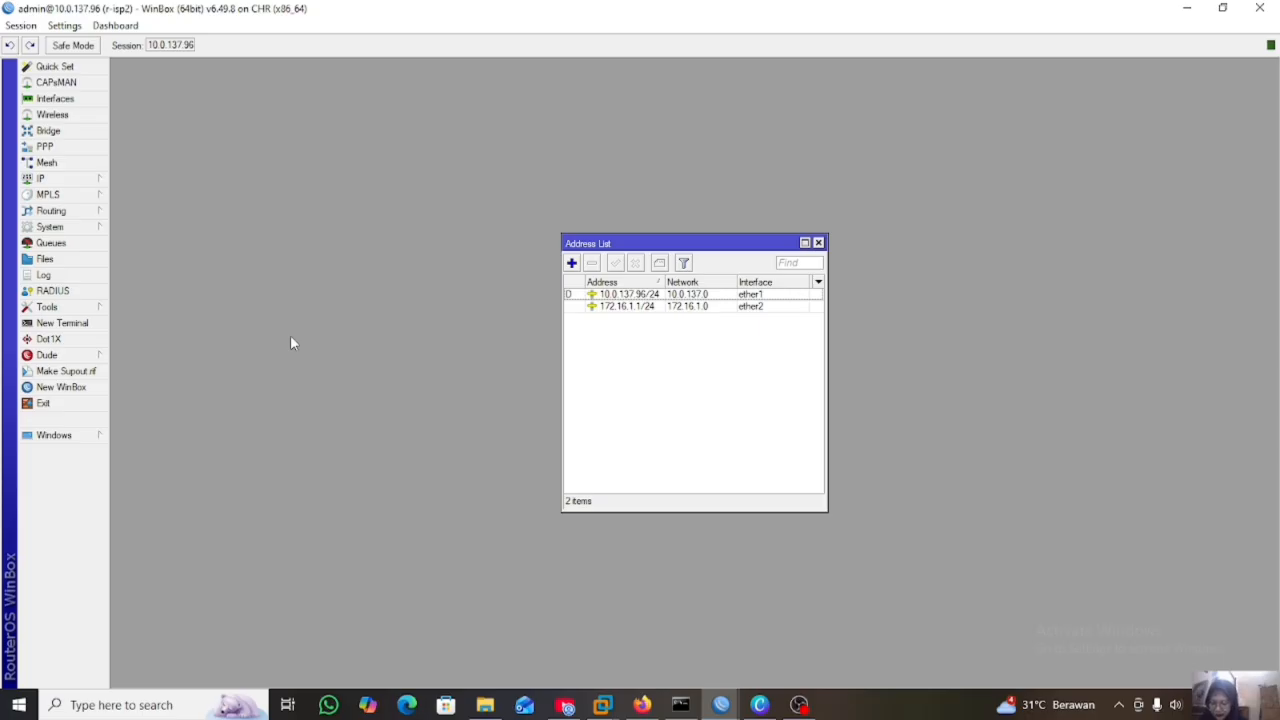
left_click(606, 309)
left_click(635, 264)
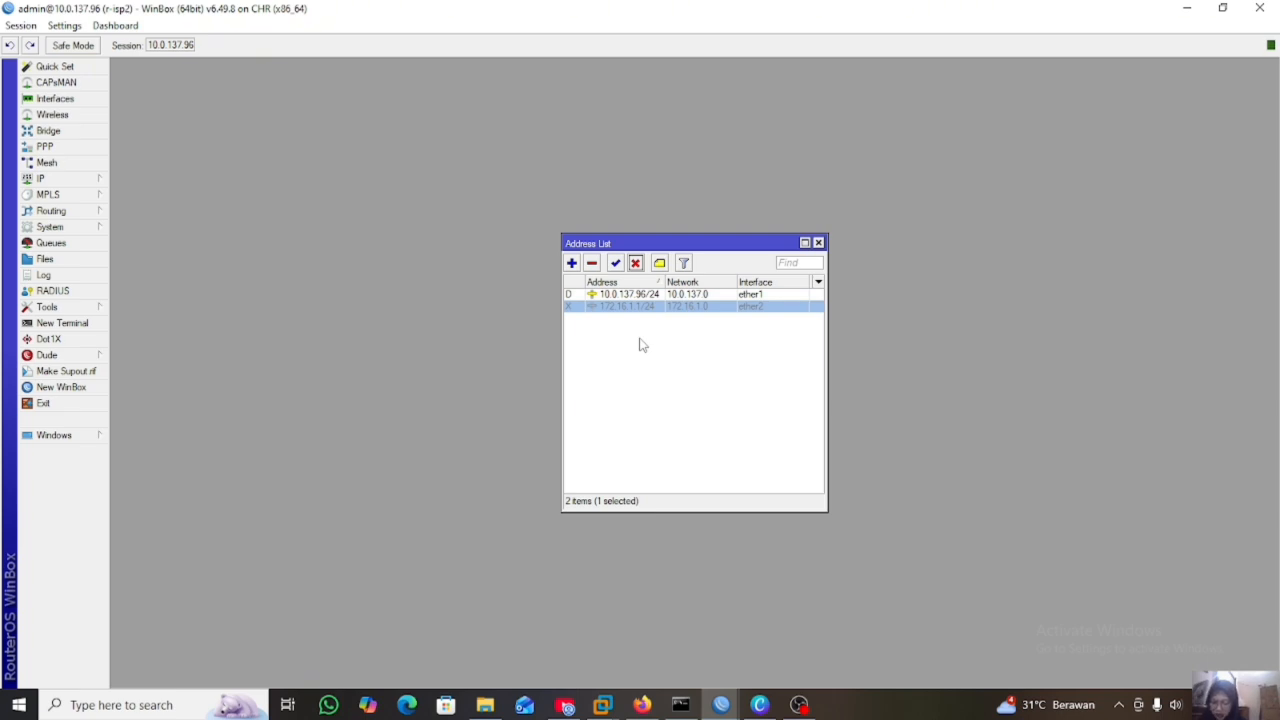
left_click(721, 705)
left_click(835, 669)
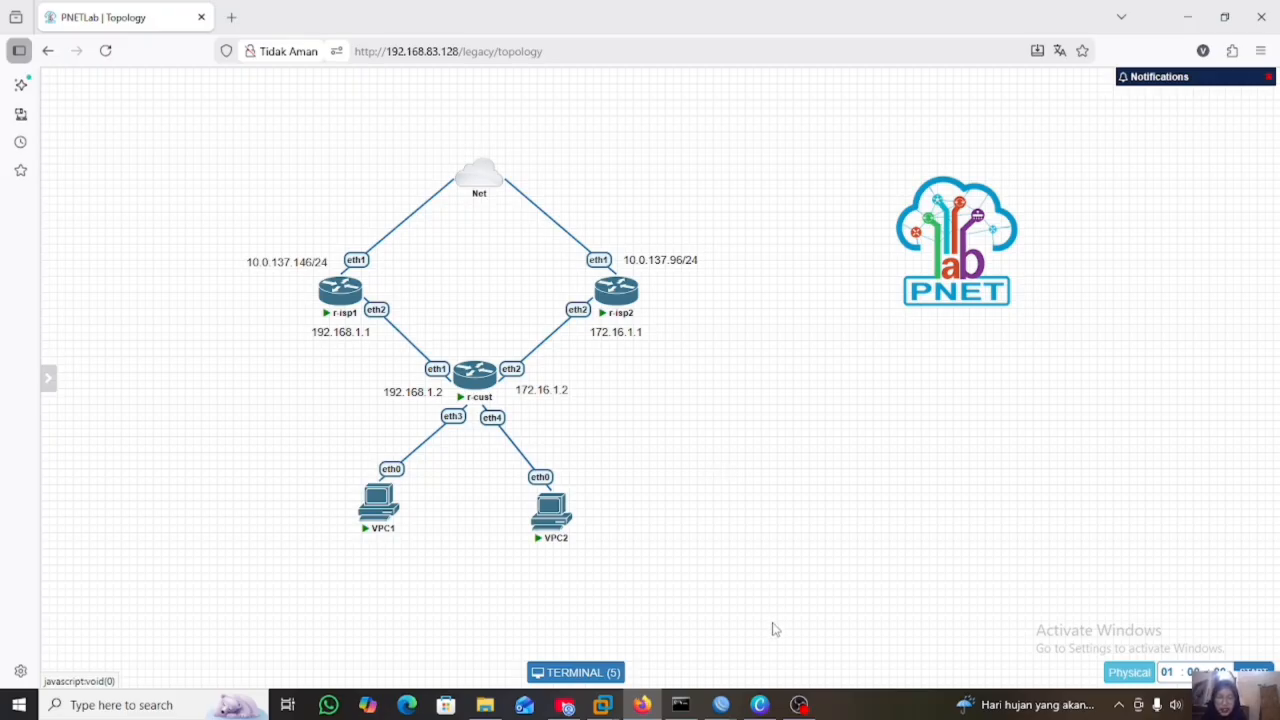
- Switch back to the r-isp2 WinBox session and re-enable the 172.16.1.1/24 address on ether2
mouse_move(724, 707)
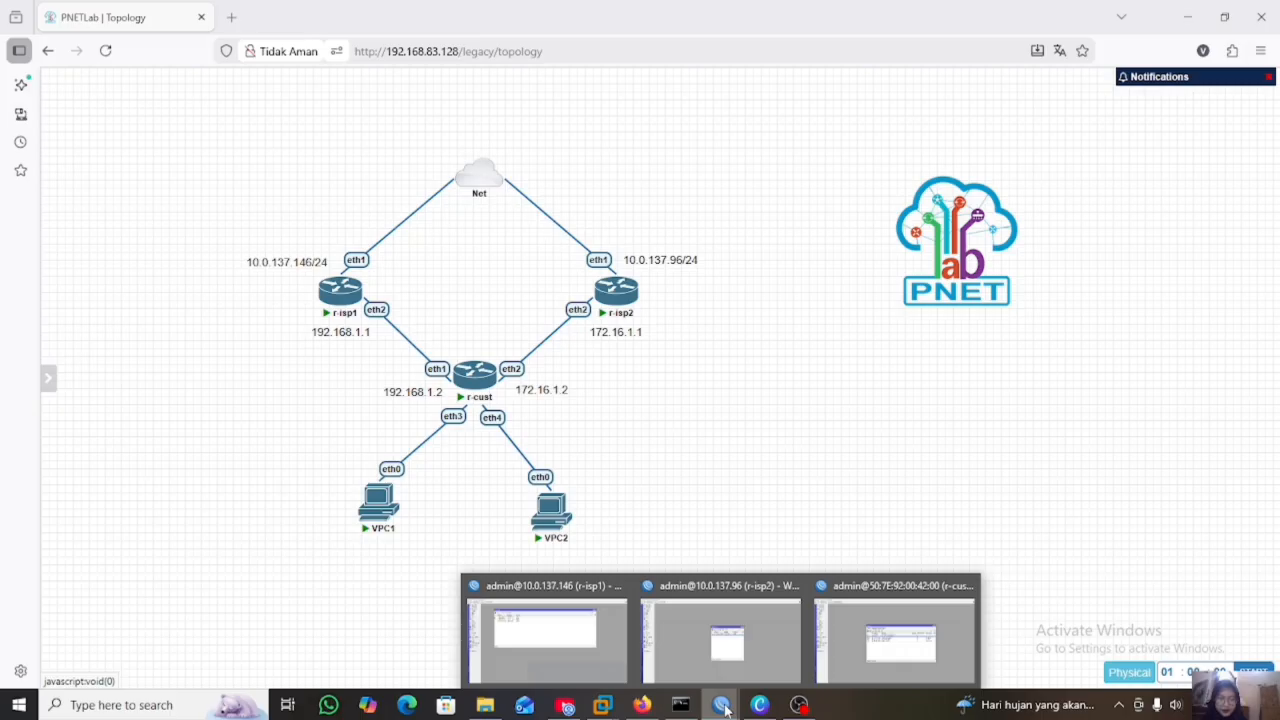
left_click(721, 643)
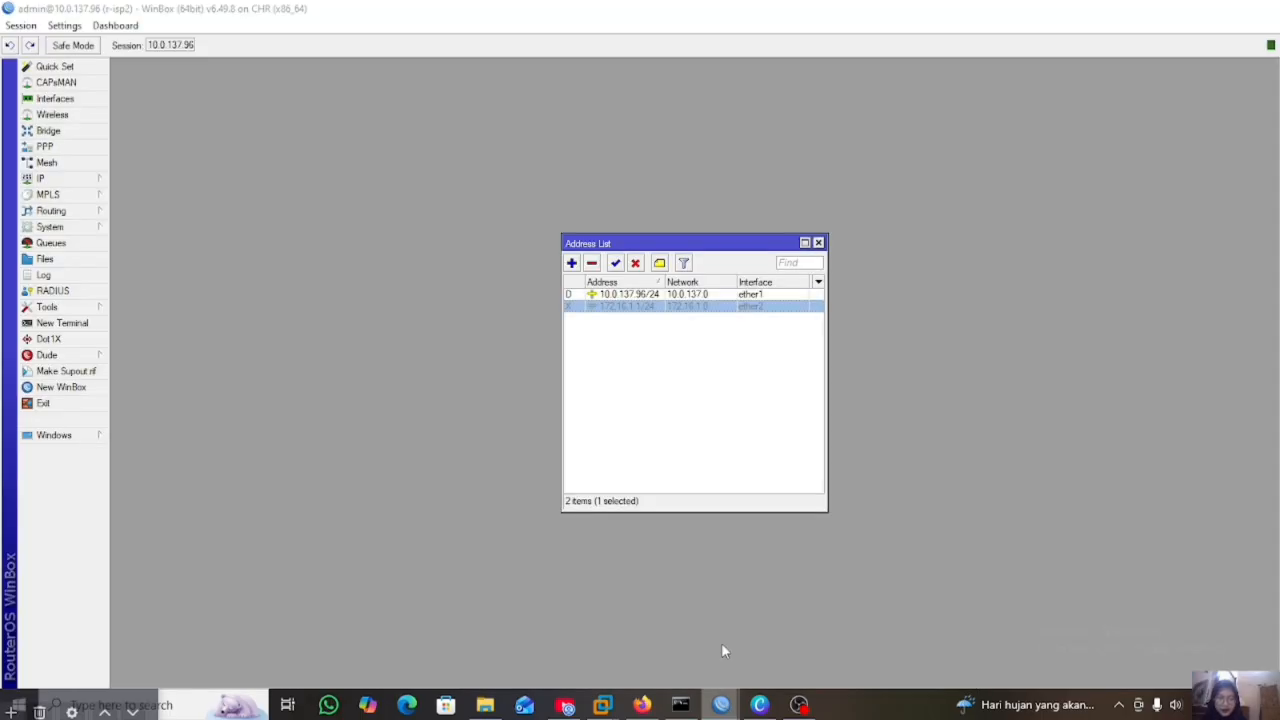
left_click(818, 243)
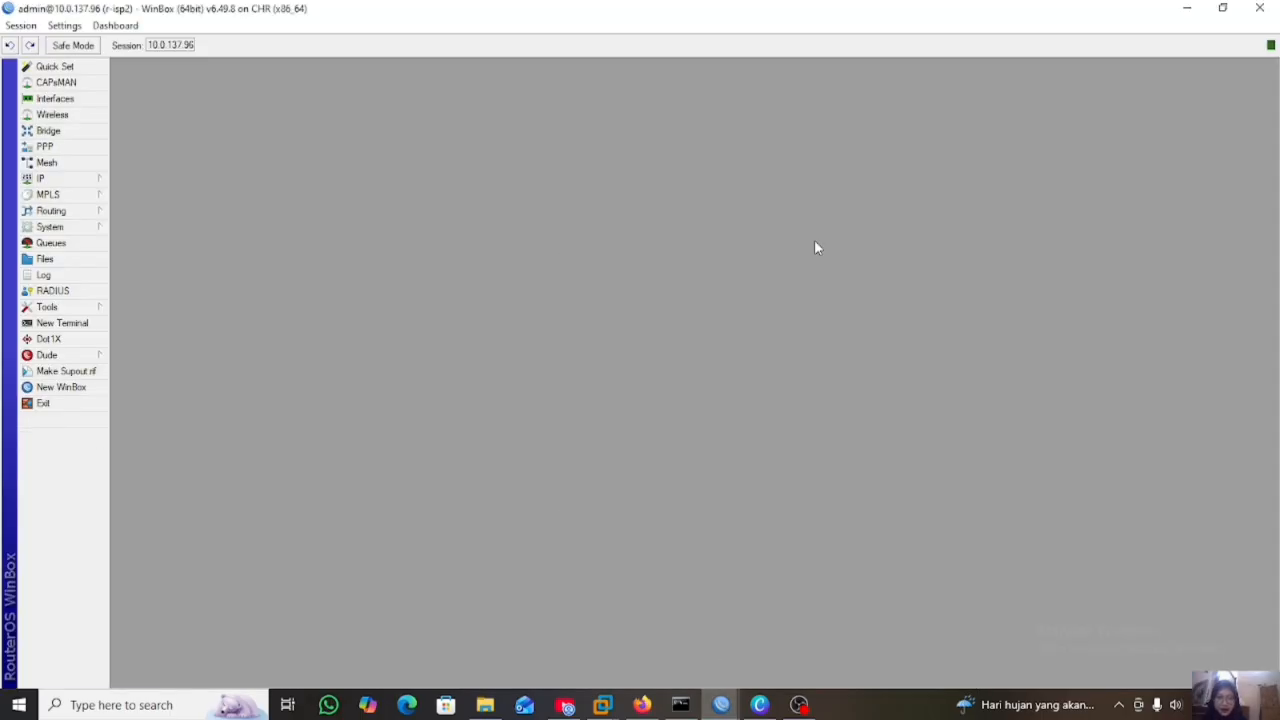
left_click(66, 180)
left_click(137, 212)
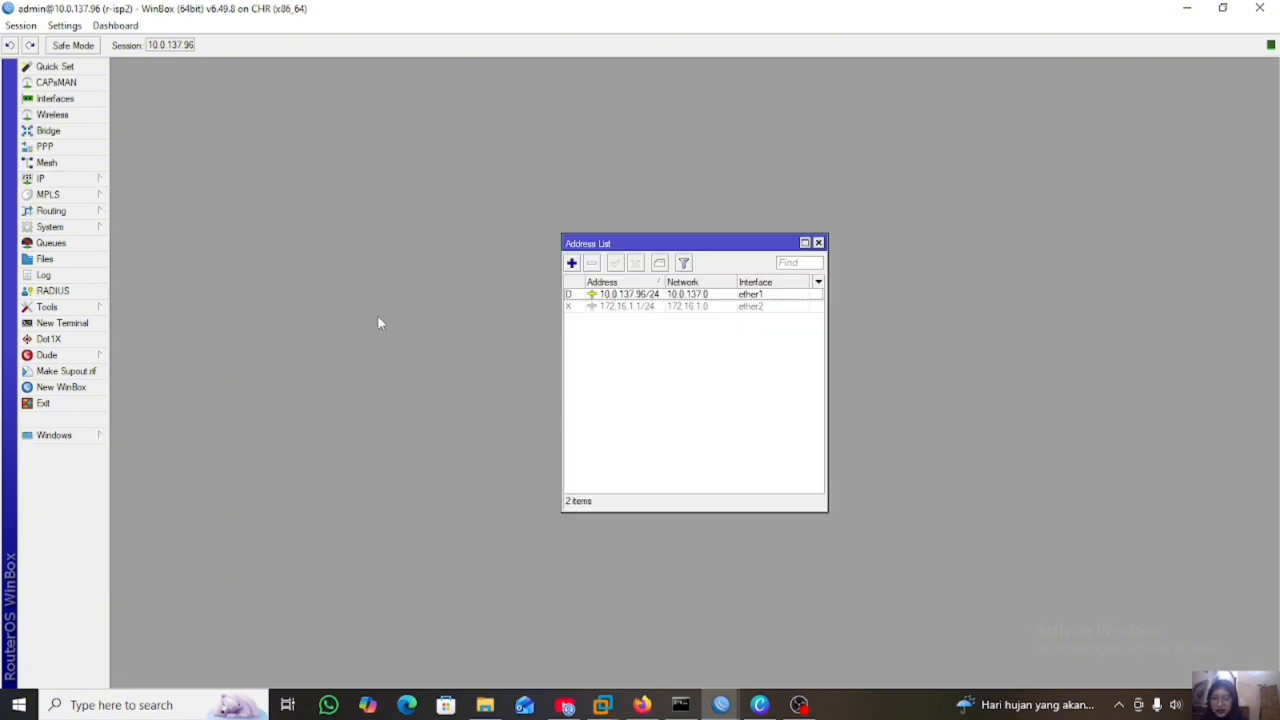
left_click(593, 307)
left_click(615, 263)
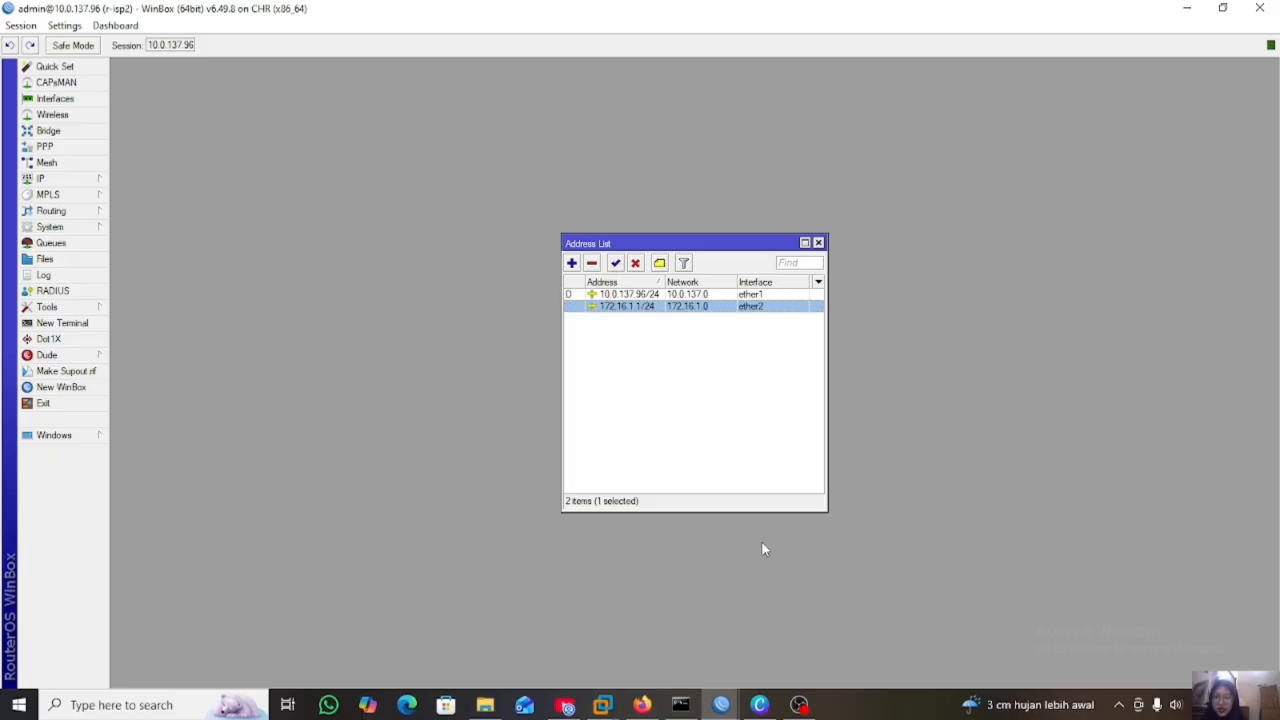
- Switch to the r-cust session and remove both static default routes, via 192.168.1.1 and via 172.16.1.1
left_click(721, 705)
left_click(858, 678)
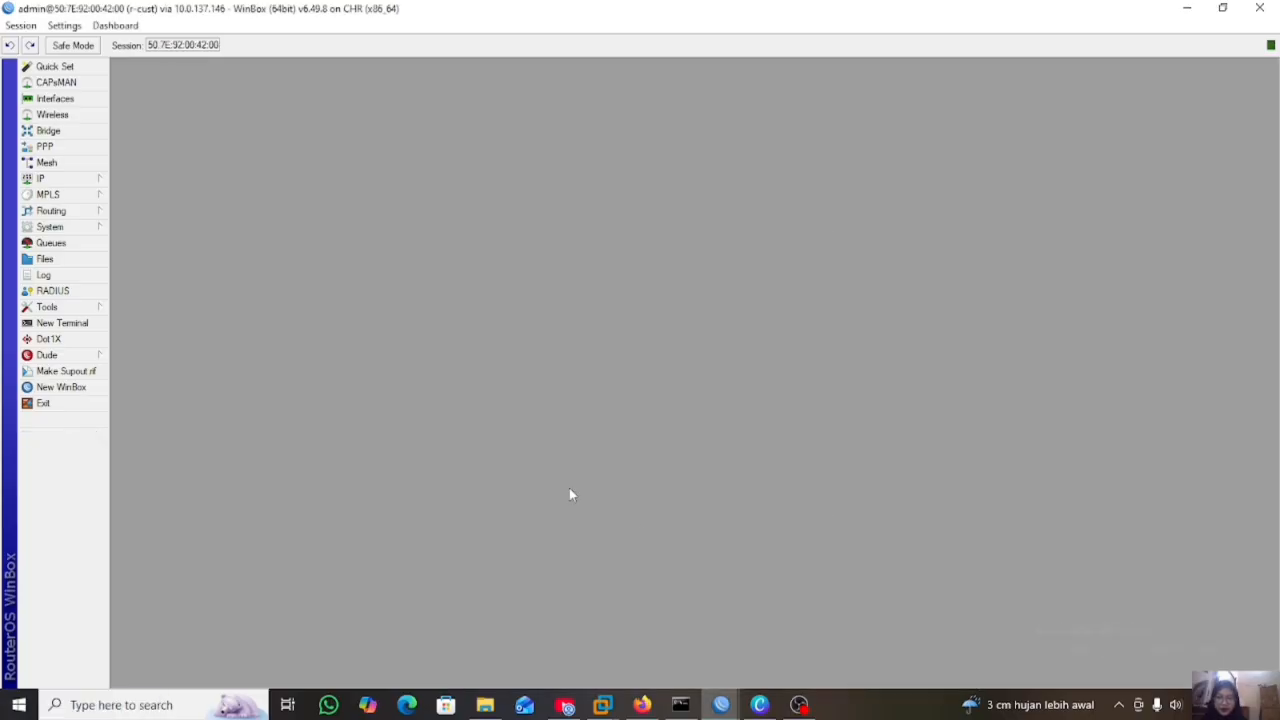
left_click(60, 178)
left_click(140, 420)
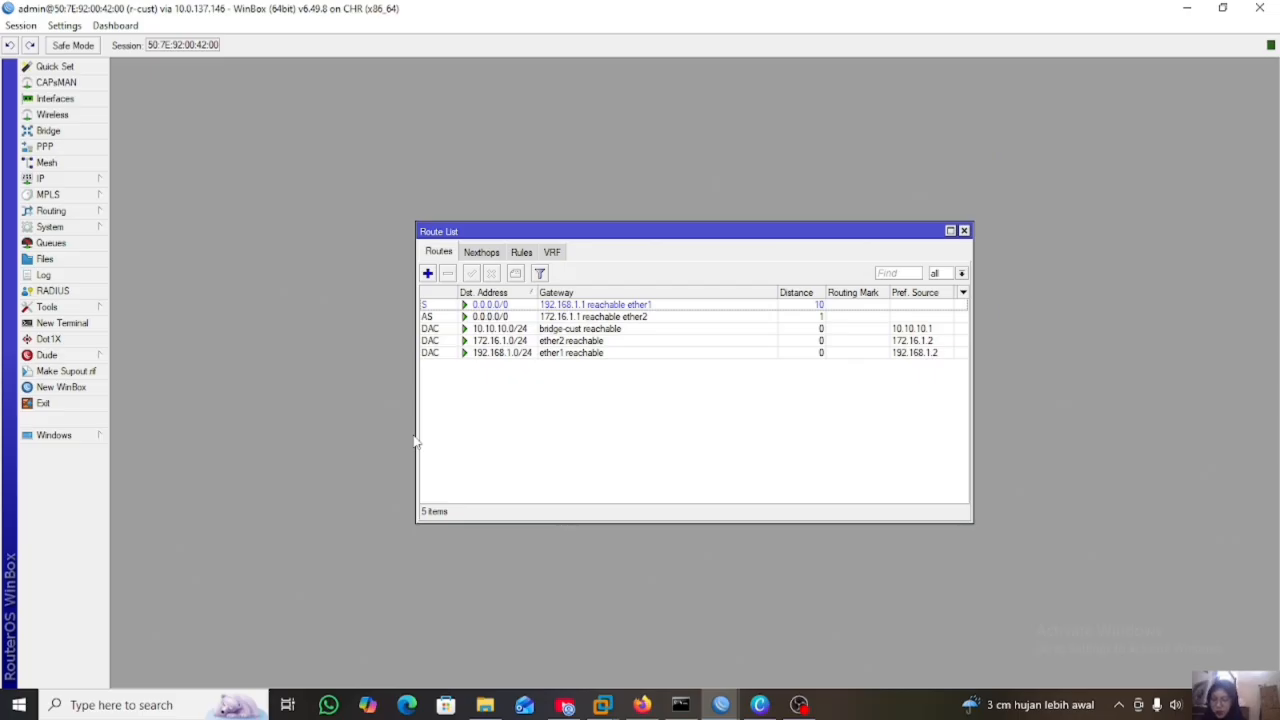
left_click(455, 305)
left_click(448, 273)
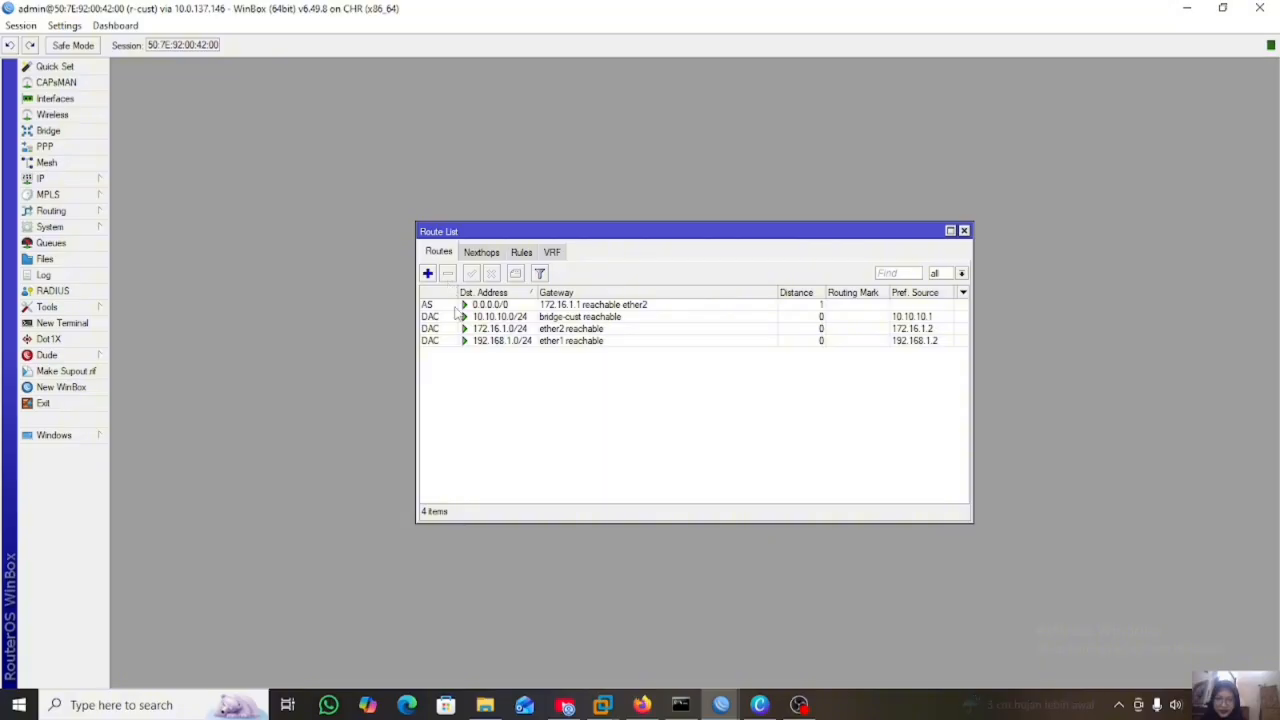
left_click(457, 305)
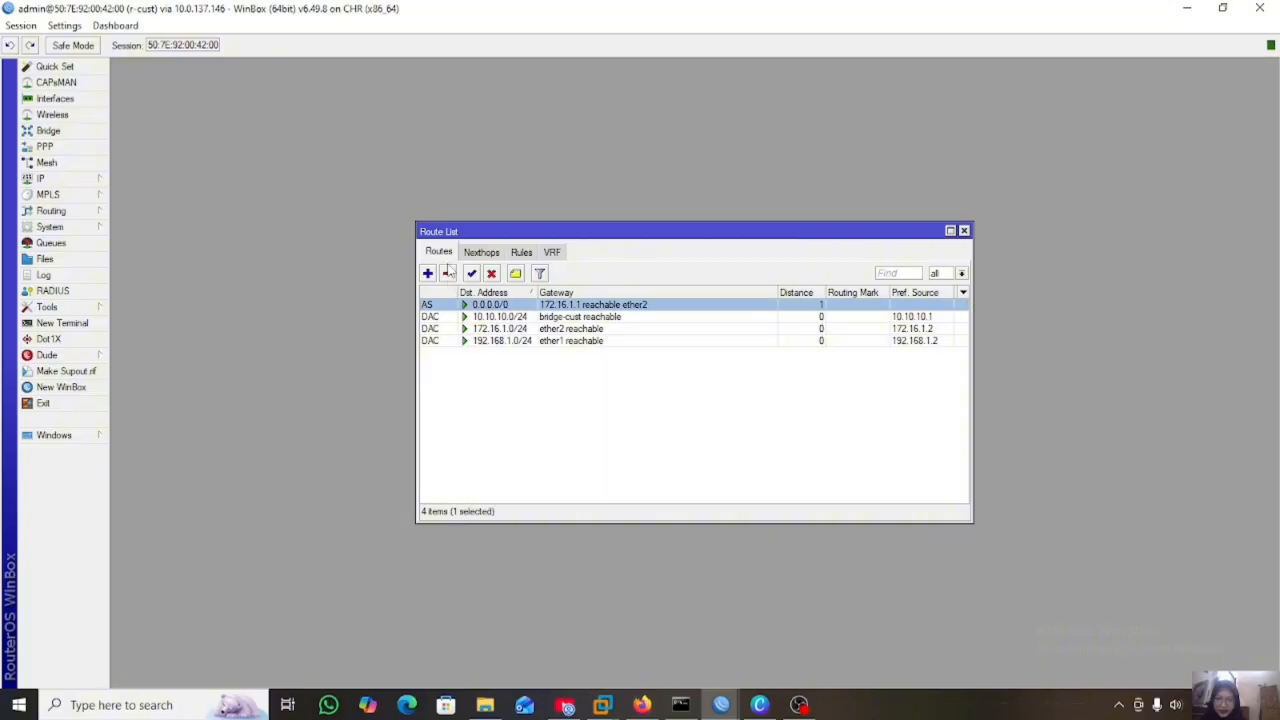
left_click(448, 273)
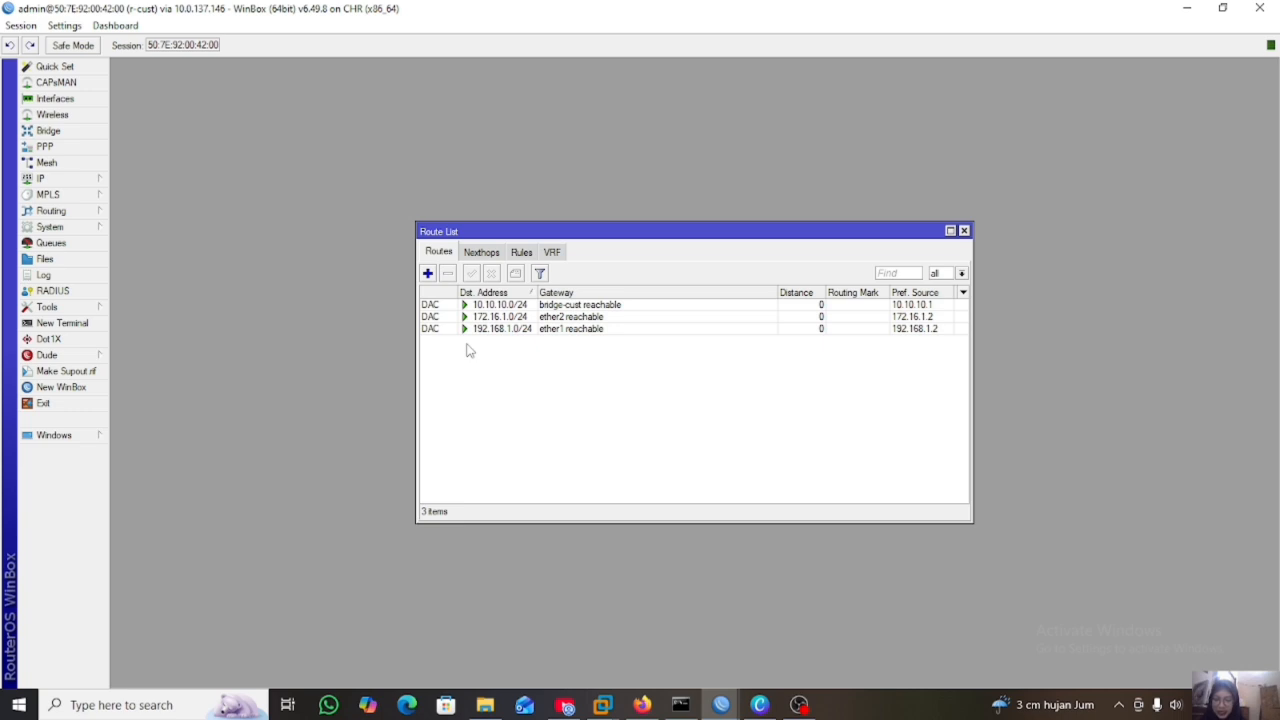
- Add a 0.0.0.0/0 route with two gateways, 192.168.1.1 and 172.16.1.1, and save it
left_click(427, 273)
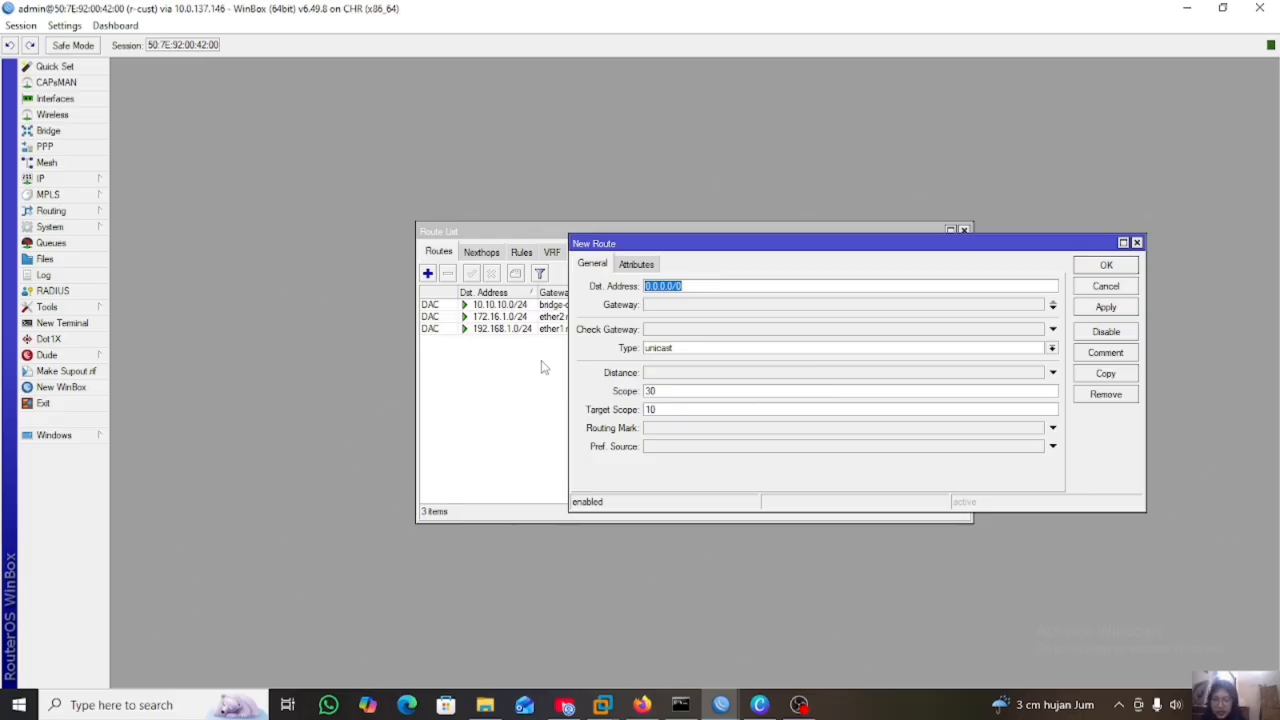
left_click(1053, 306)
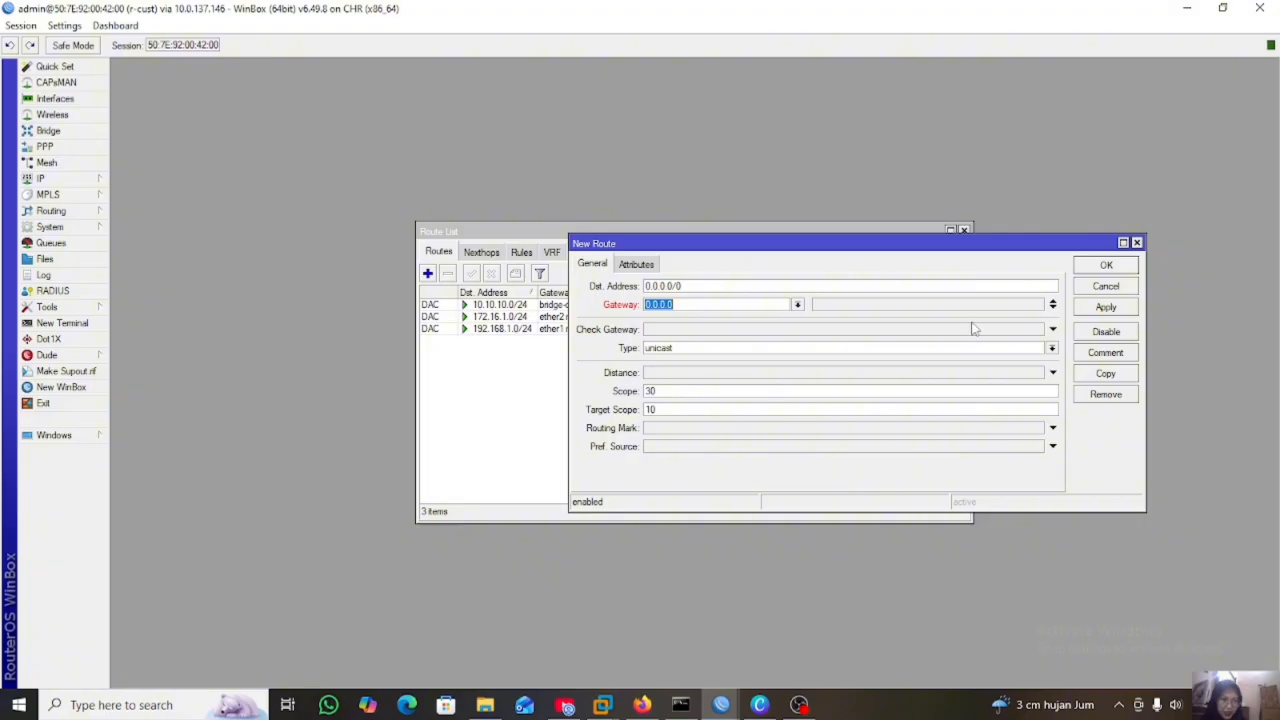
left_click(1053, 308)
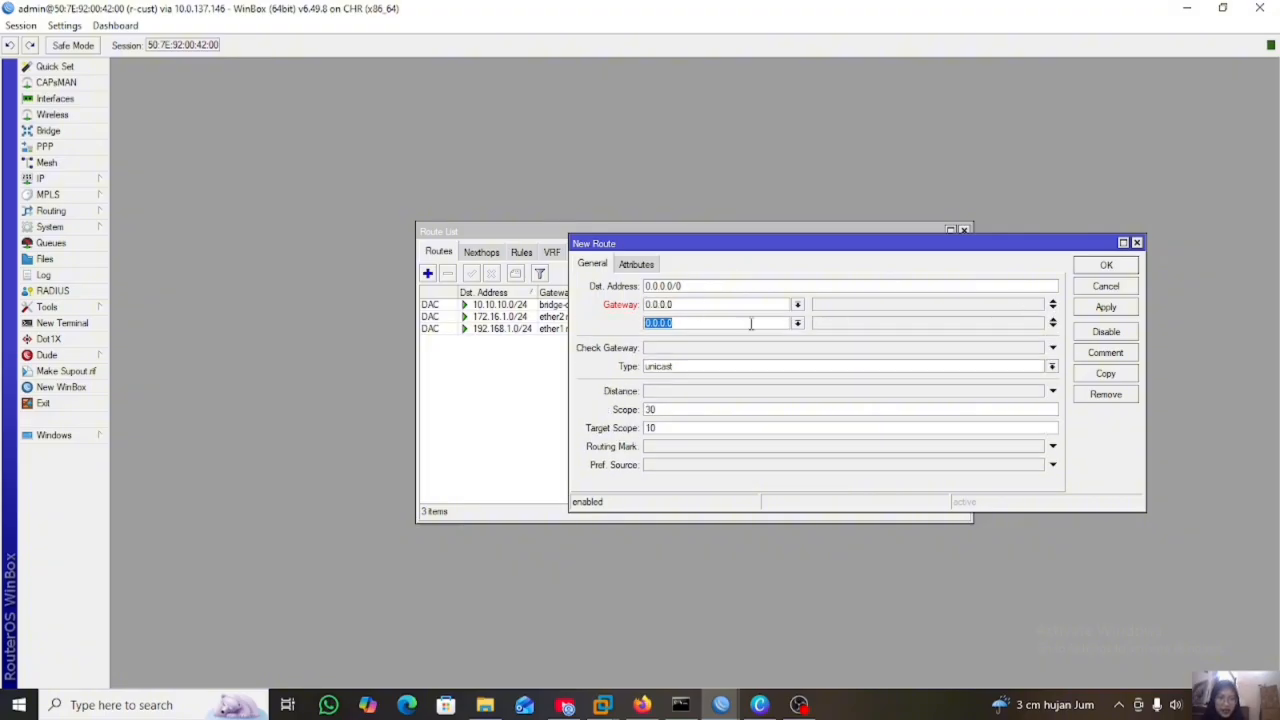
left_click(696, 310)
double_click(696, 310)
key("BackSpace")
type("18")
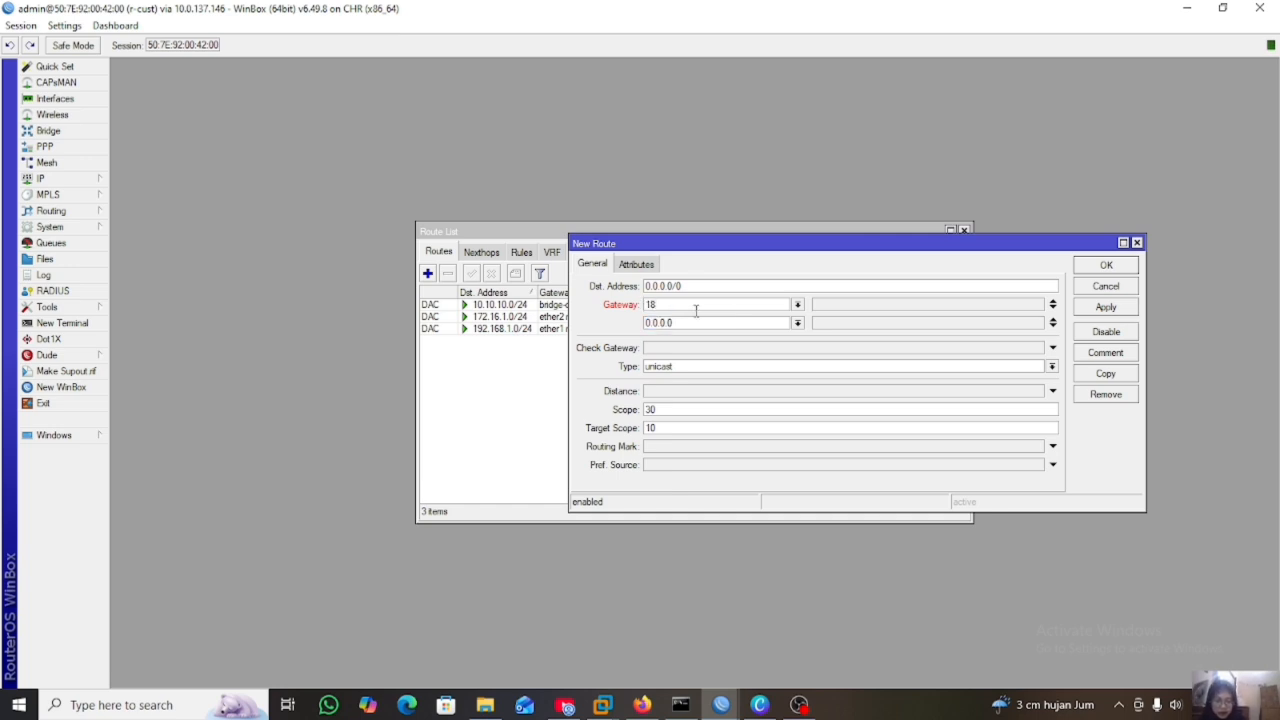
key("BackSpace")
type("92.168.1.1")
left_click(746, 323)
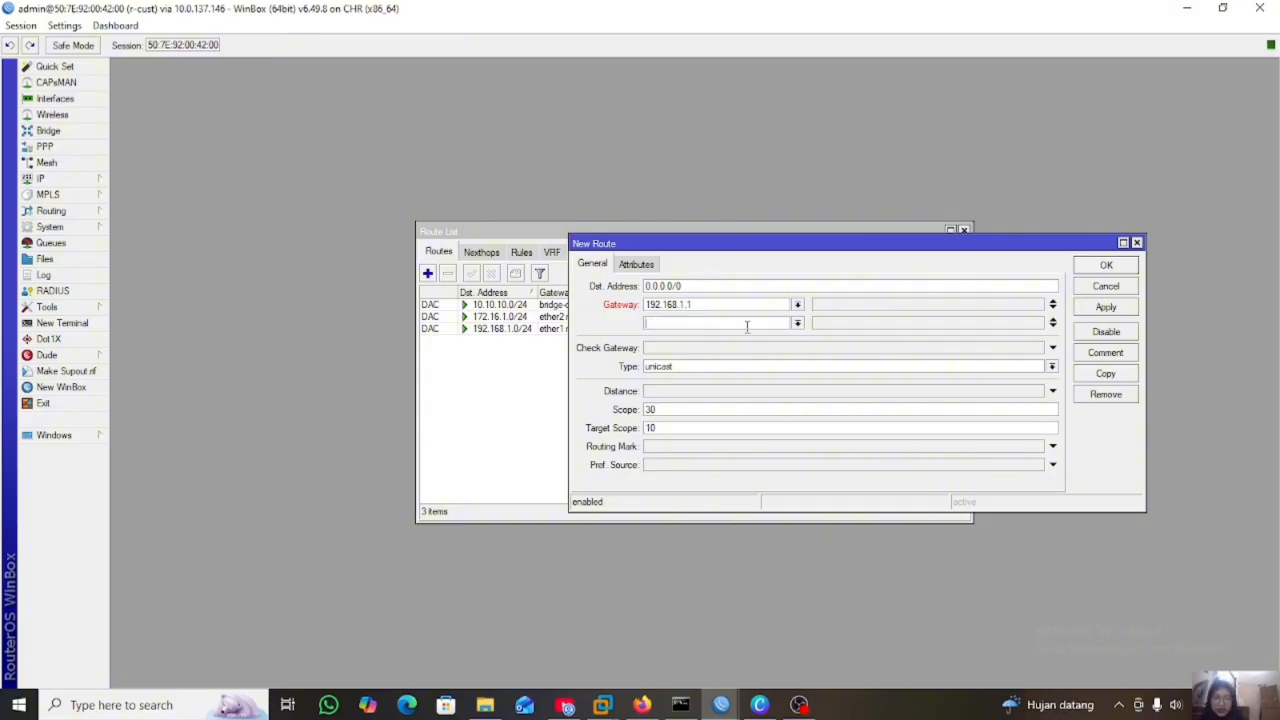
type("172.16.1.1")
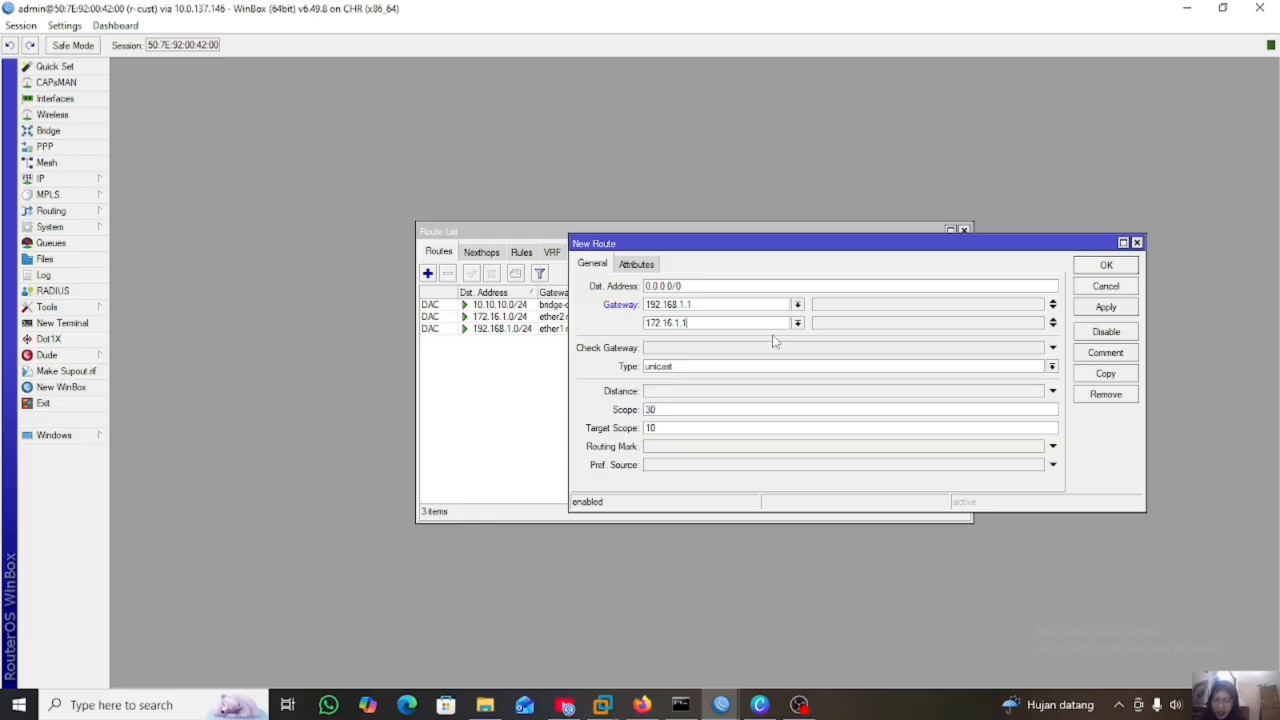
left_click(1083, 310)
left_click(1090, 262)
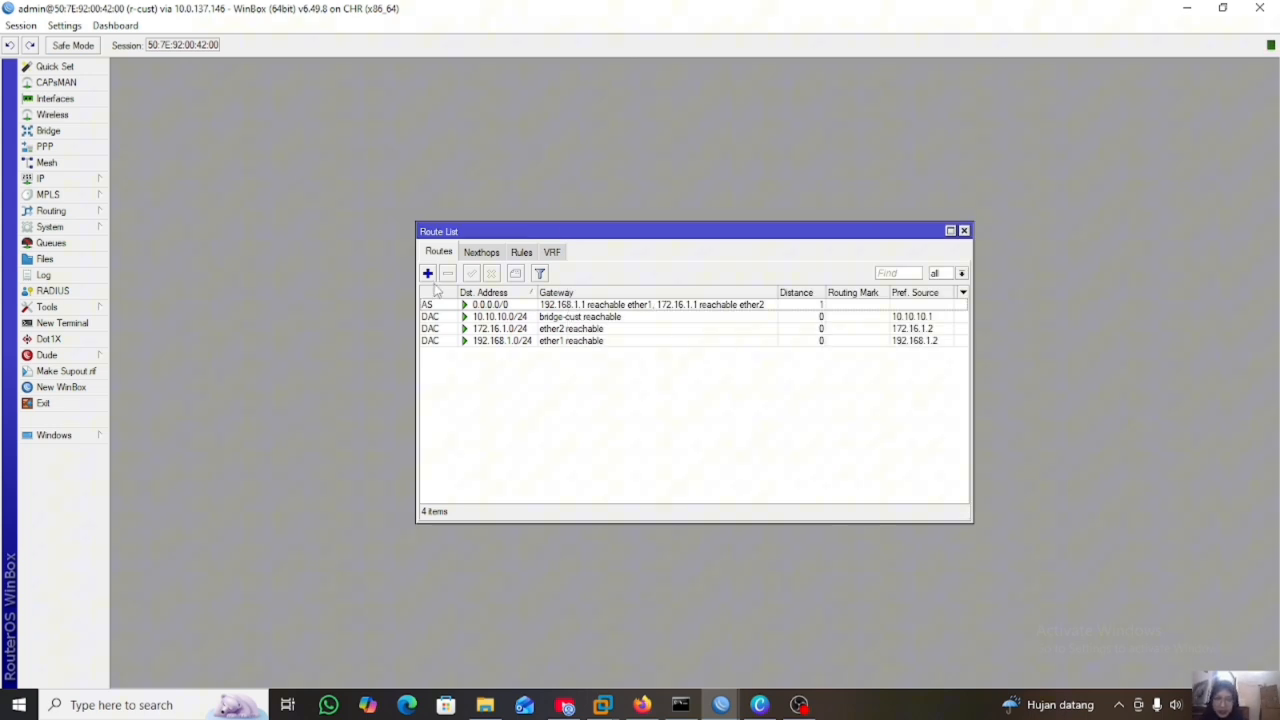
mouse_move(433, 314)
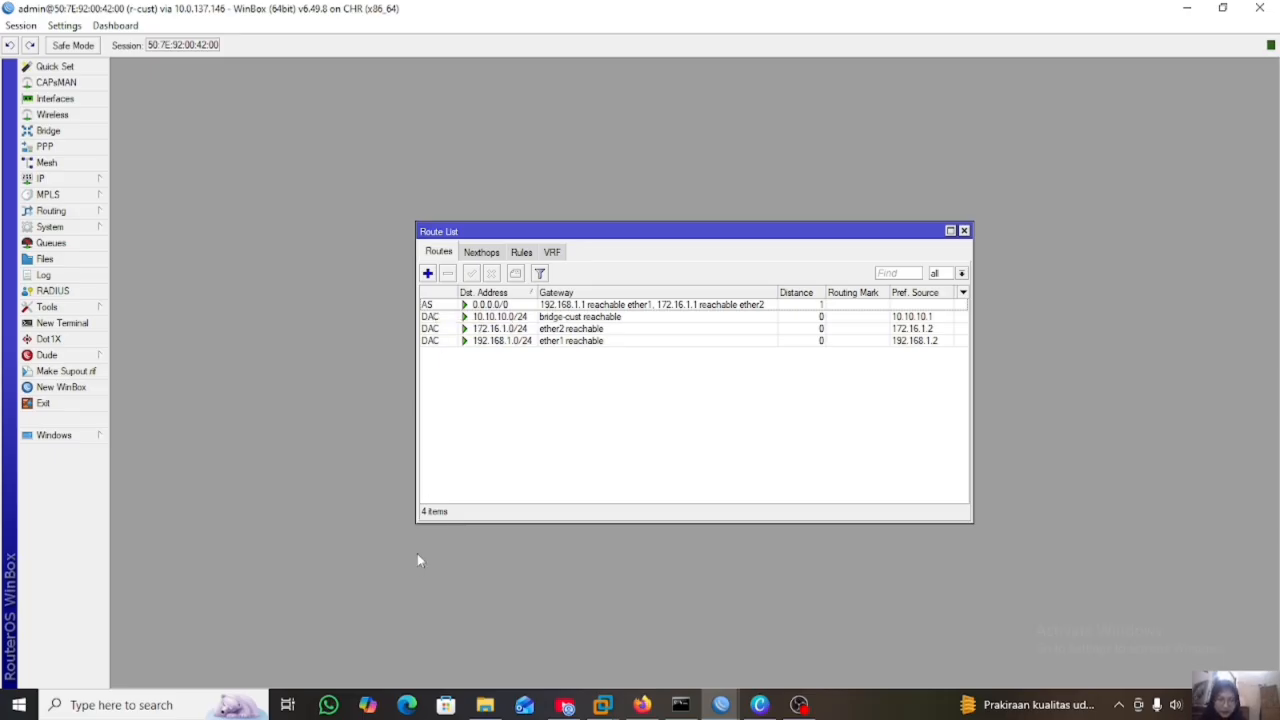
- Switch to the PNETLab topology in Firefox and check the terminal consoles of VPC1 and VPC2
left_click(643, 706)
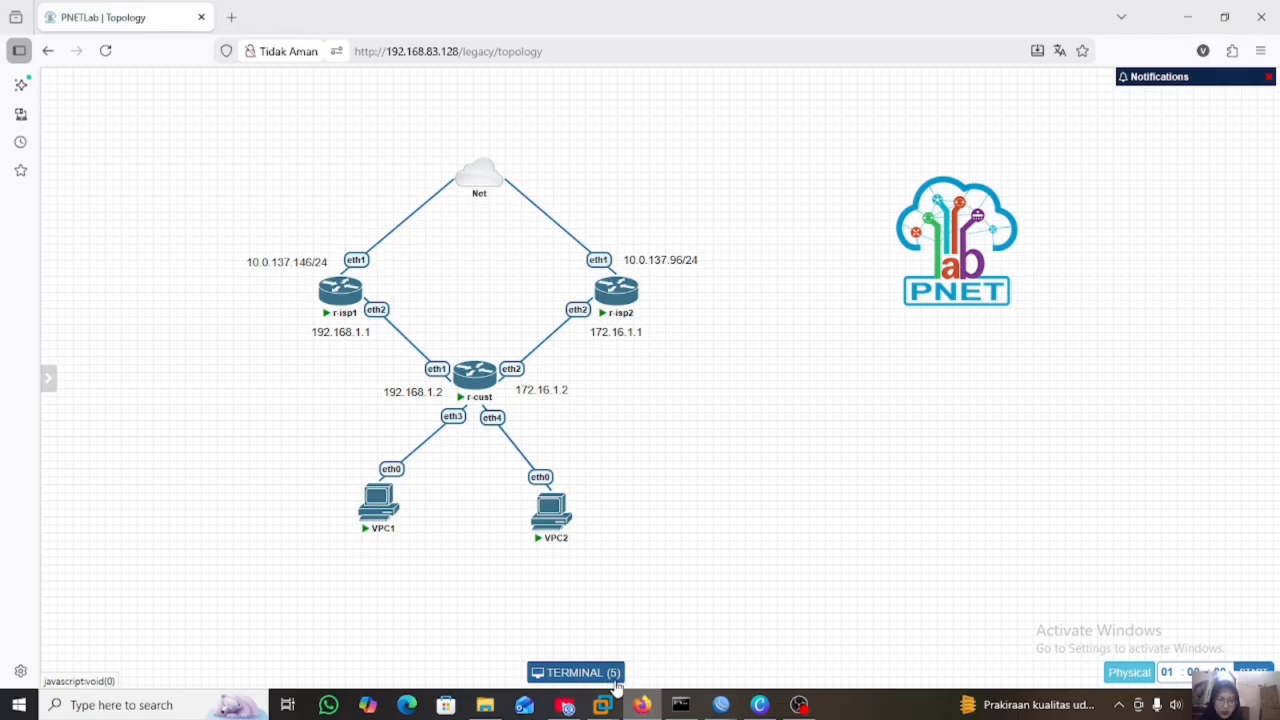
left_click(585, 673)
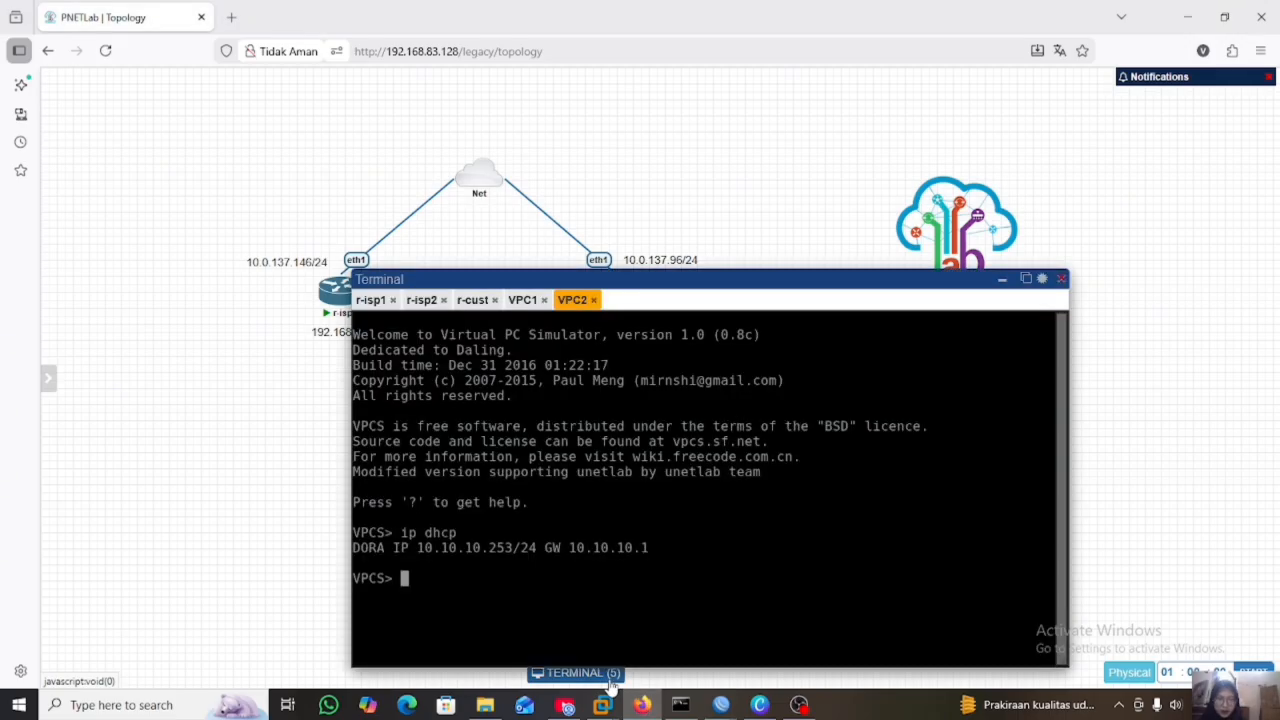
left_click(524, 300)
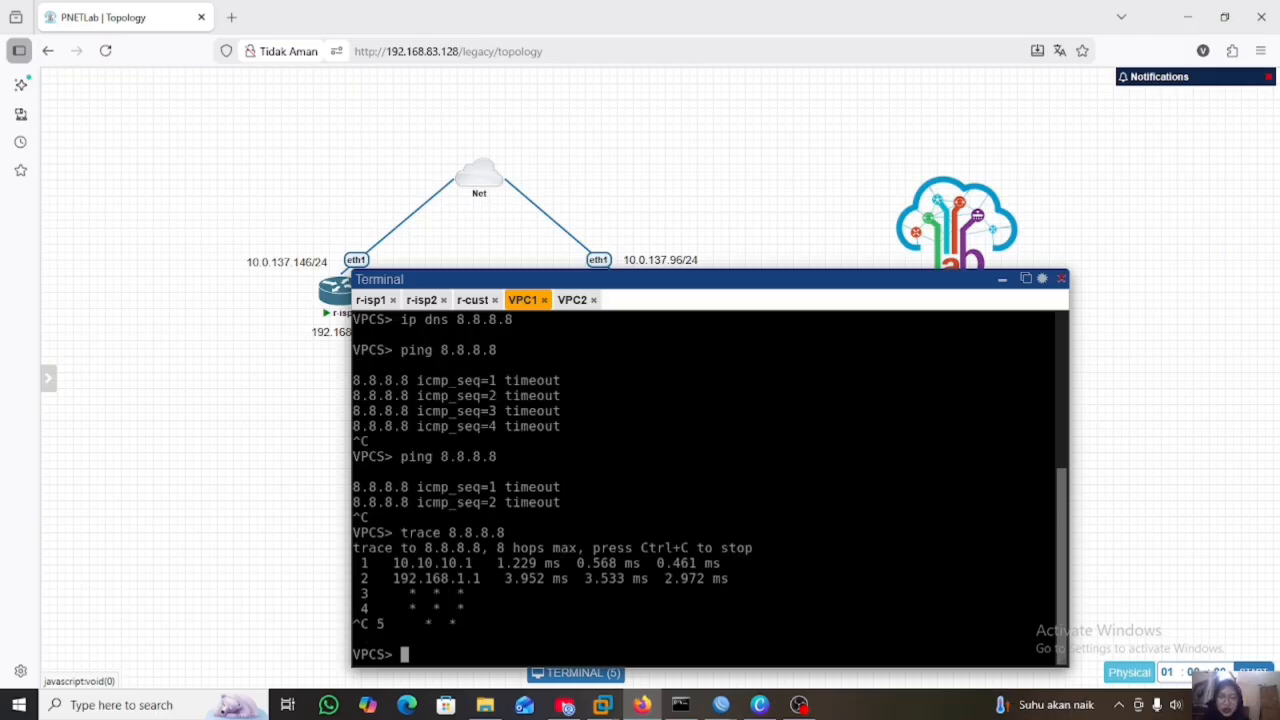
left_click(576, 306)
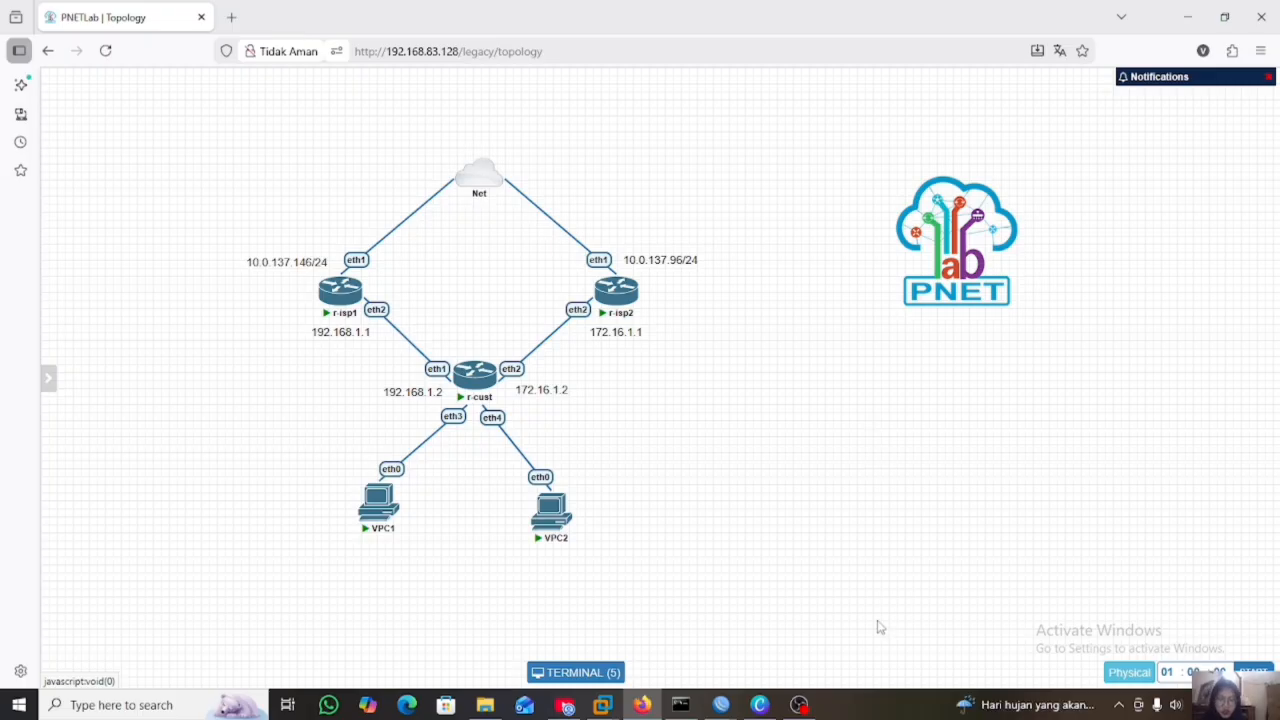
- Switch to the r-cust WinBox session, run a traceroute to 8.8.8.8 and stop it
mouse_move(720, 706)
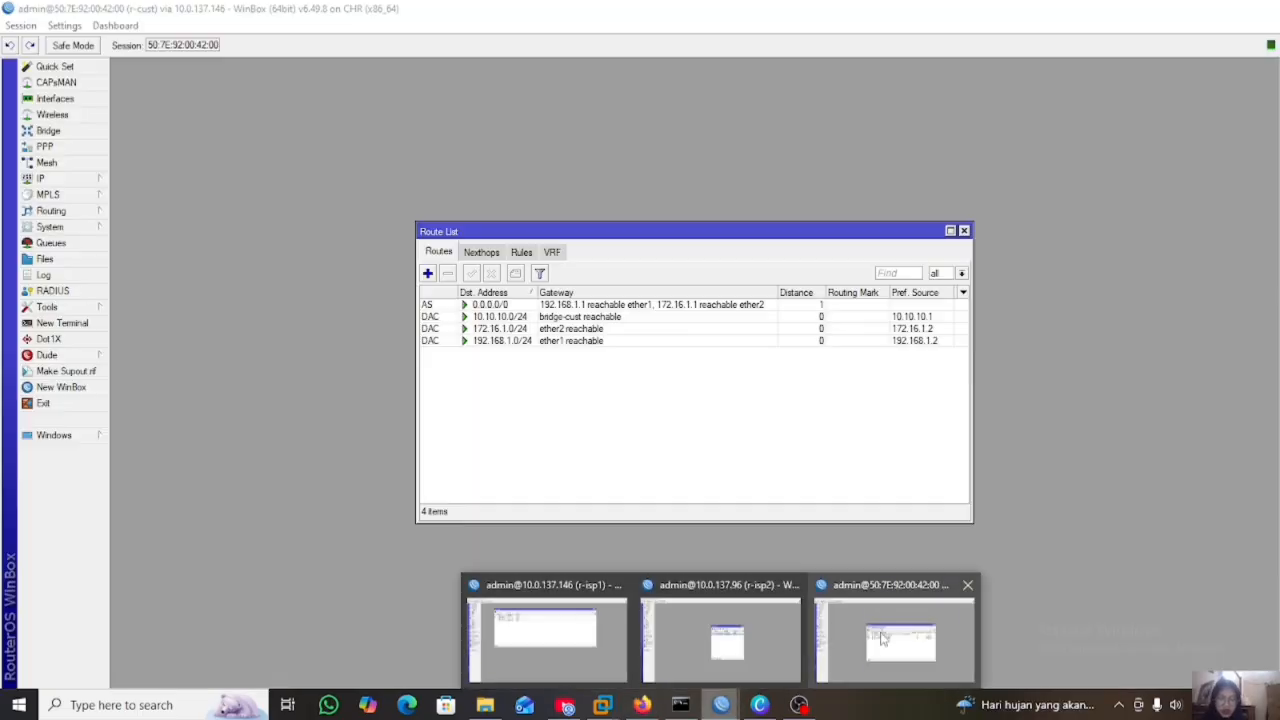
left_click(895, 630)
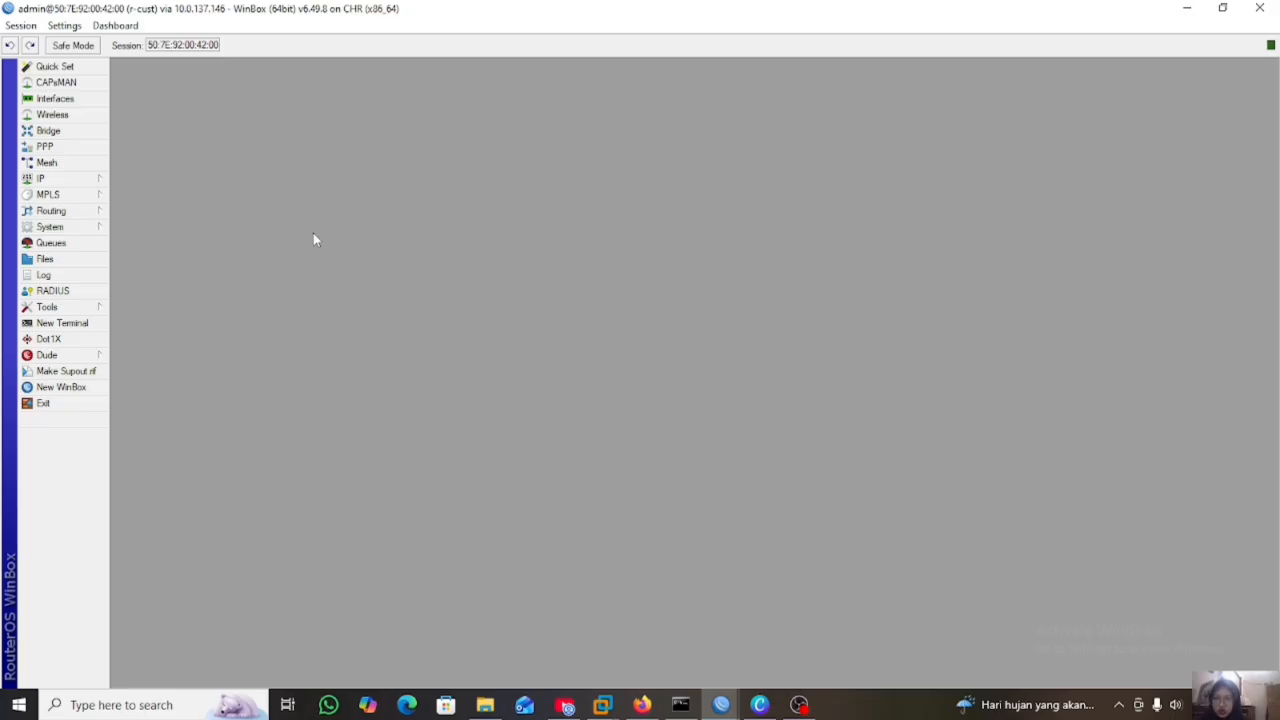
left_click(50, 308)
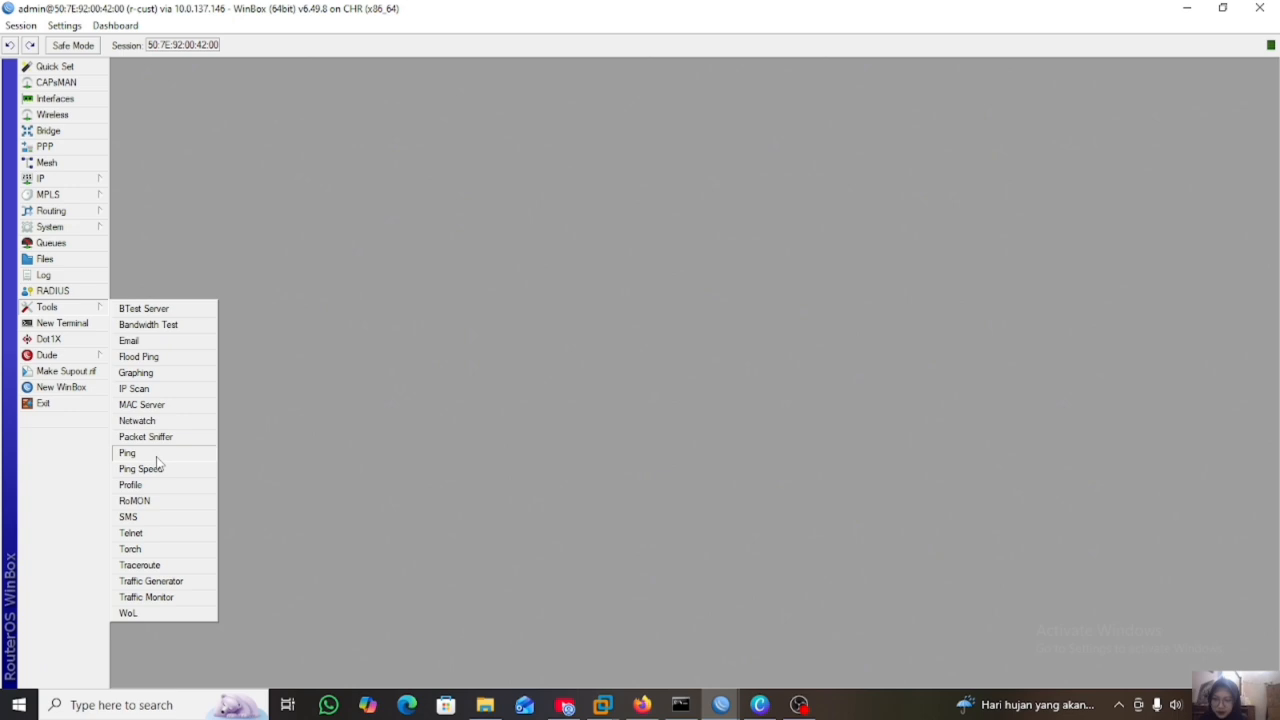
left_click(148, 565)
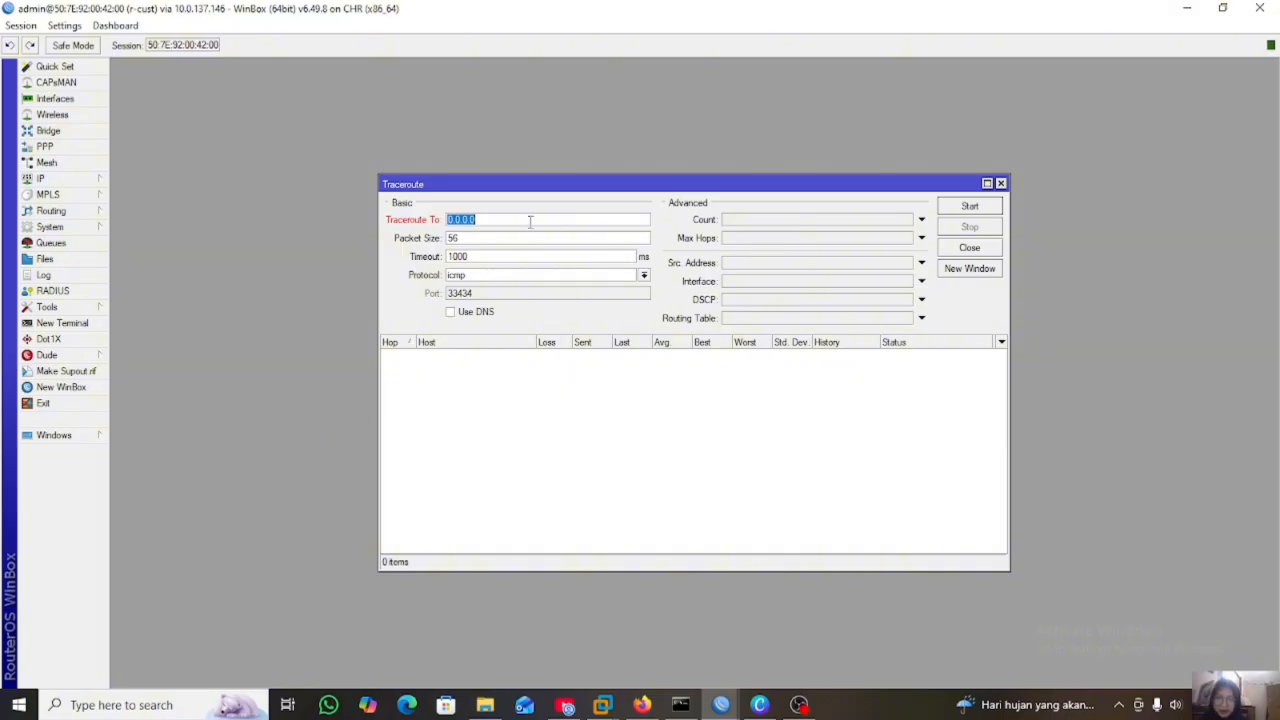
key("BackSpace")
type("8.8.8.8")
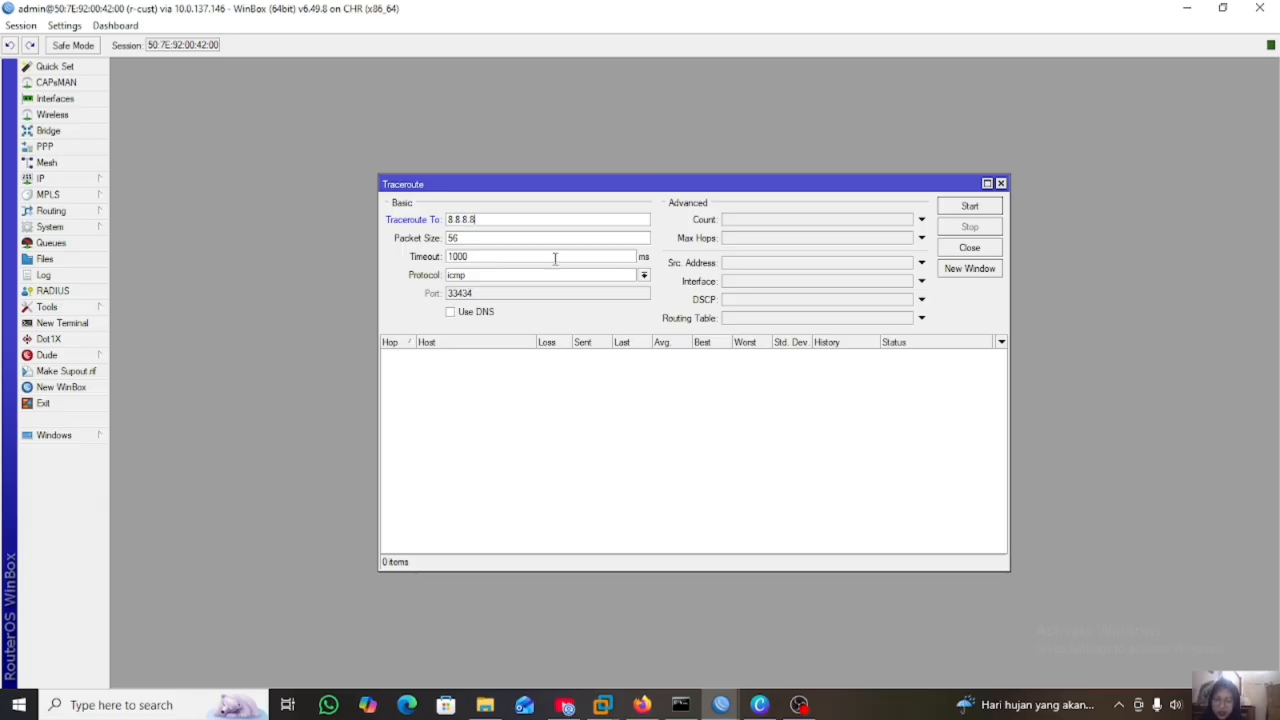
left_click(946, 208)
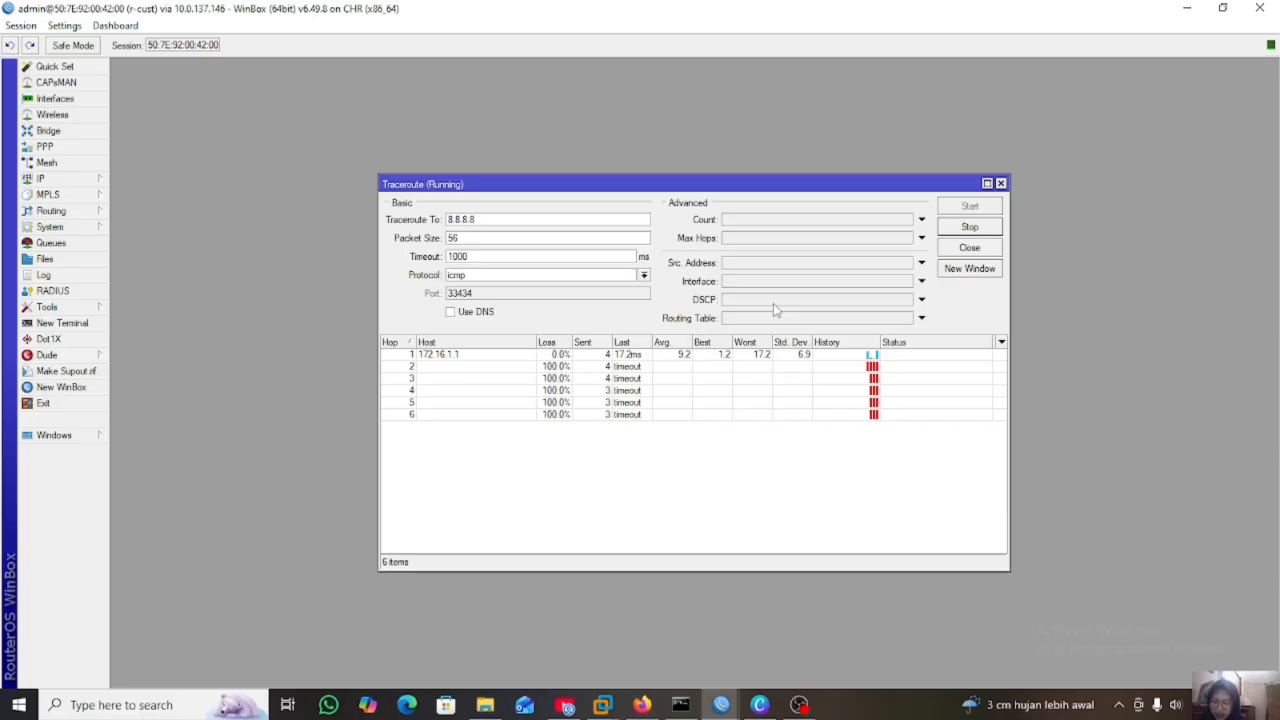
left_click(982, 232)
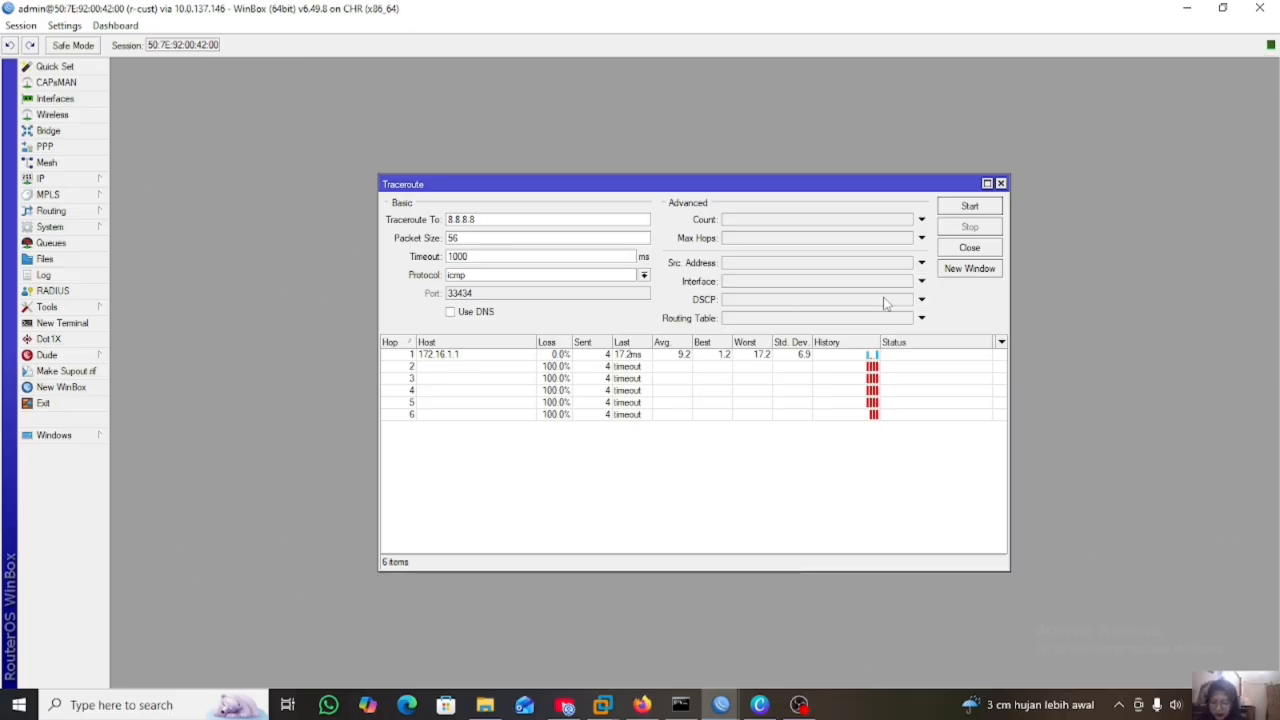
- Look up facebook.com with nslookup in a new Command Prompt and copy its IPv4 address
left_click(146, 706)
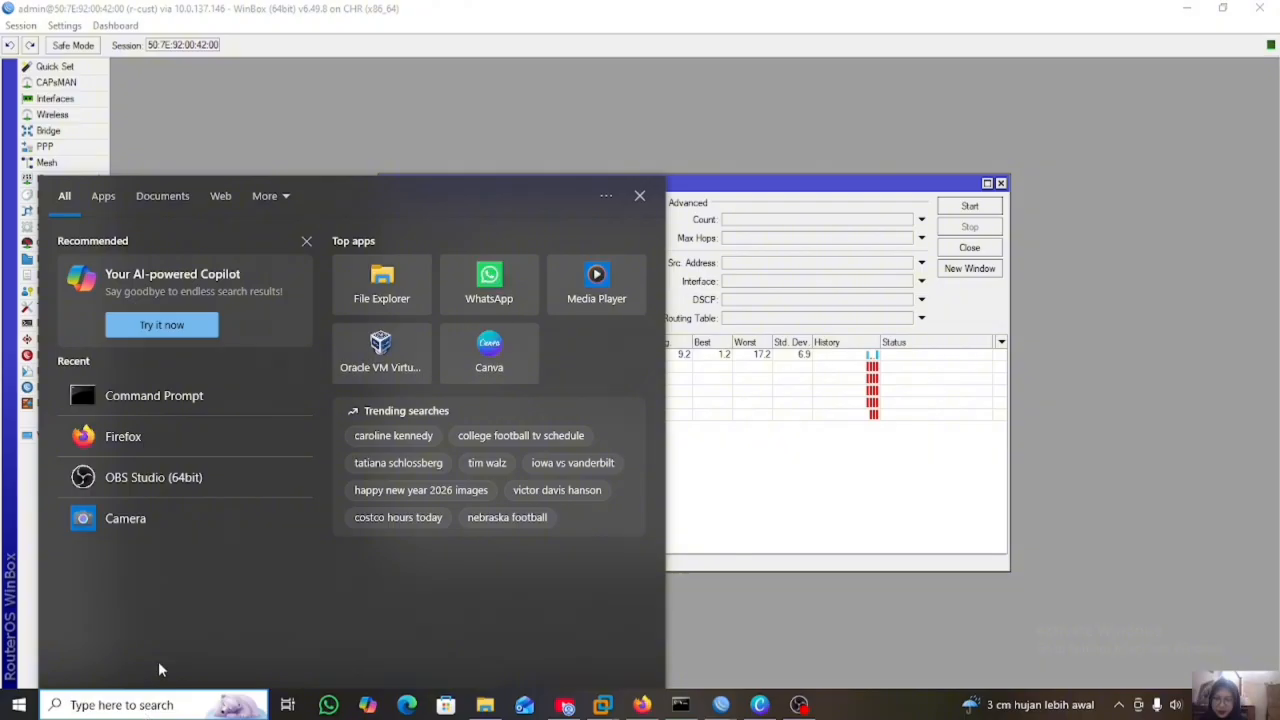
left_click(218, 397)
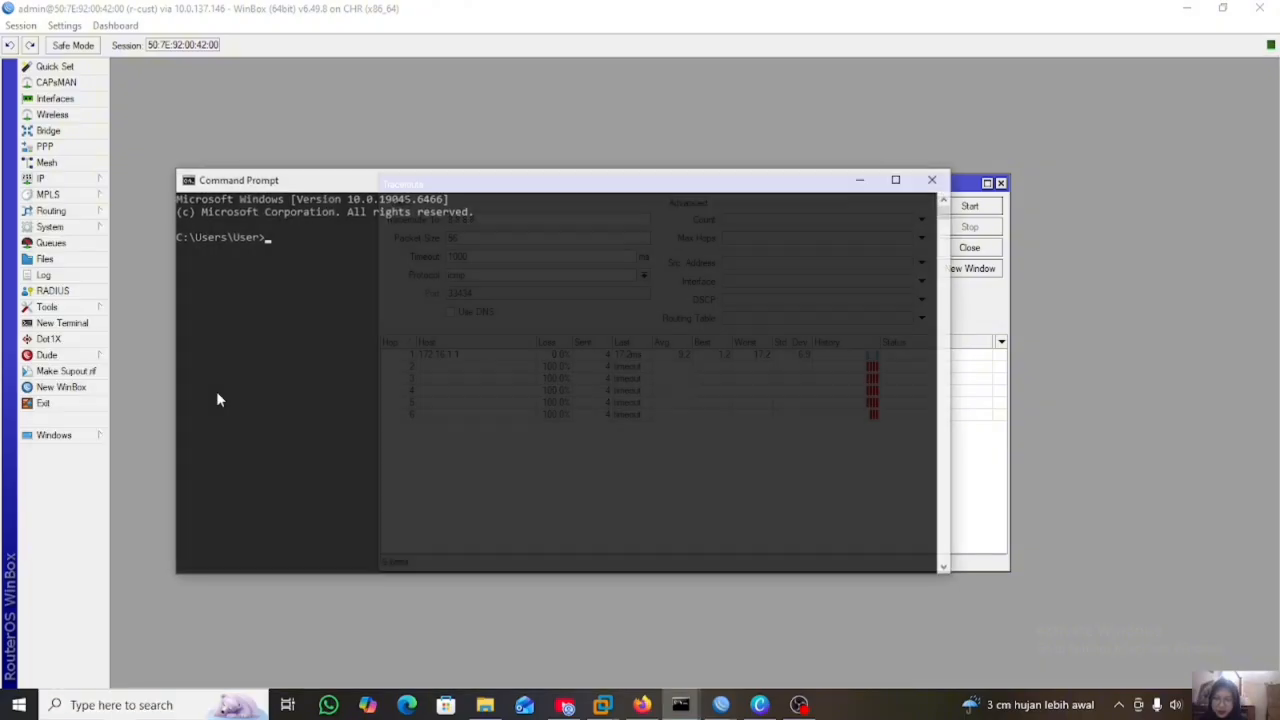
type("nslooku")
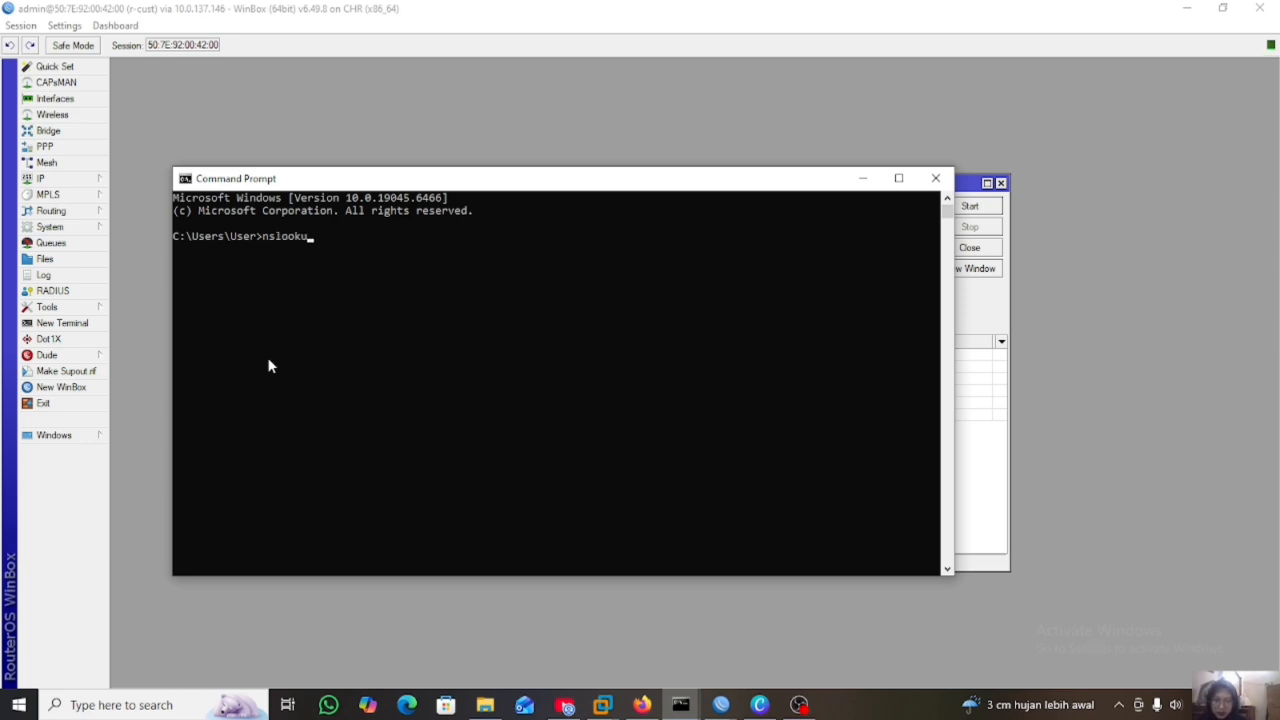
type("p ")
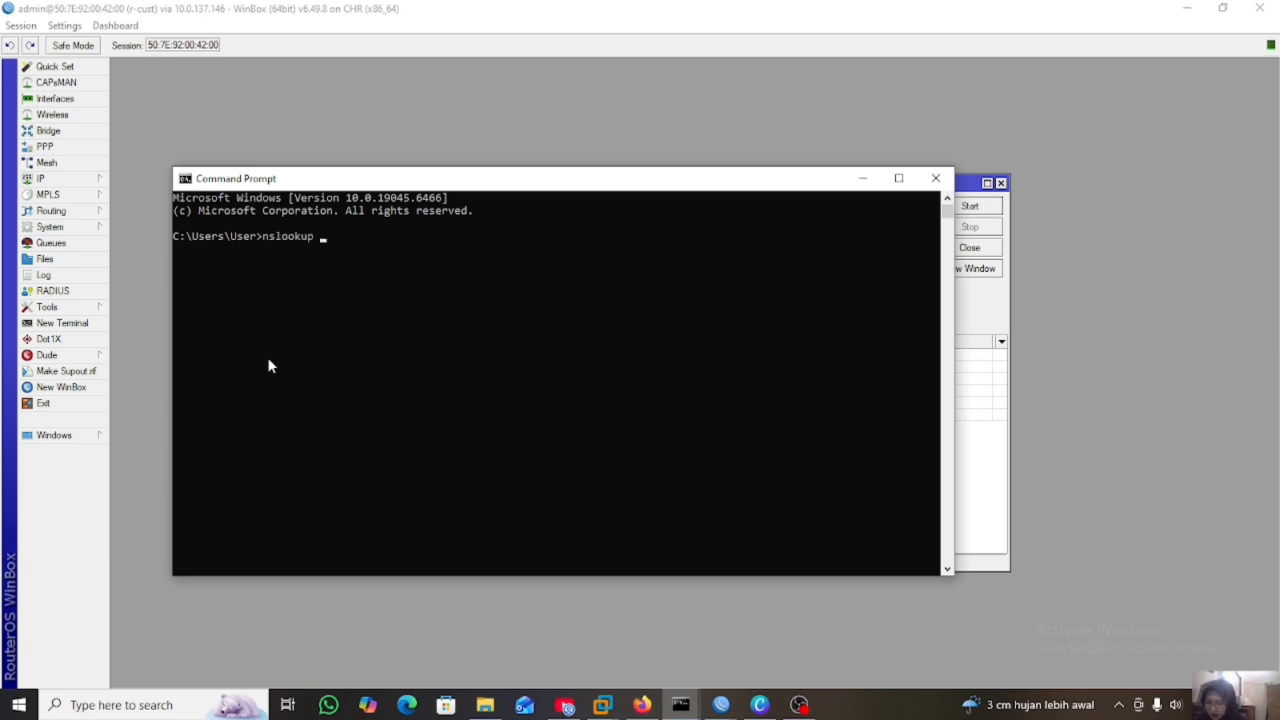
type("facebook.com")
key("Return")
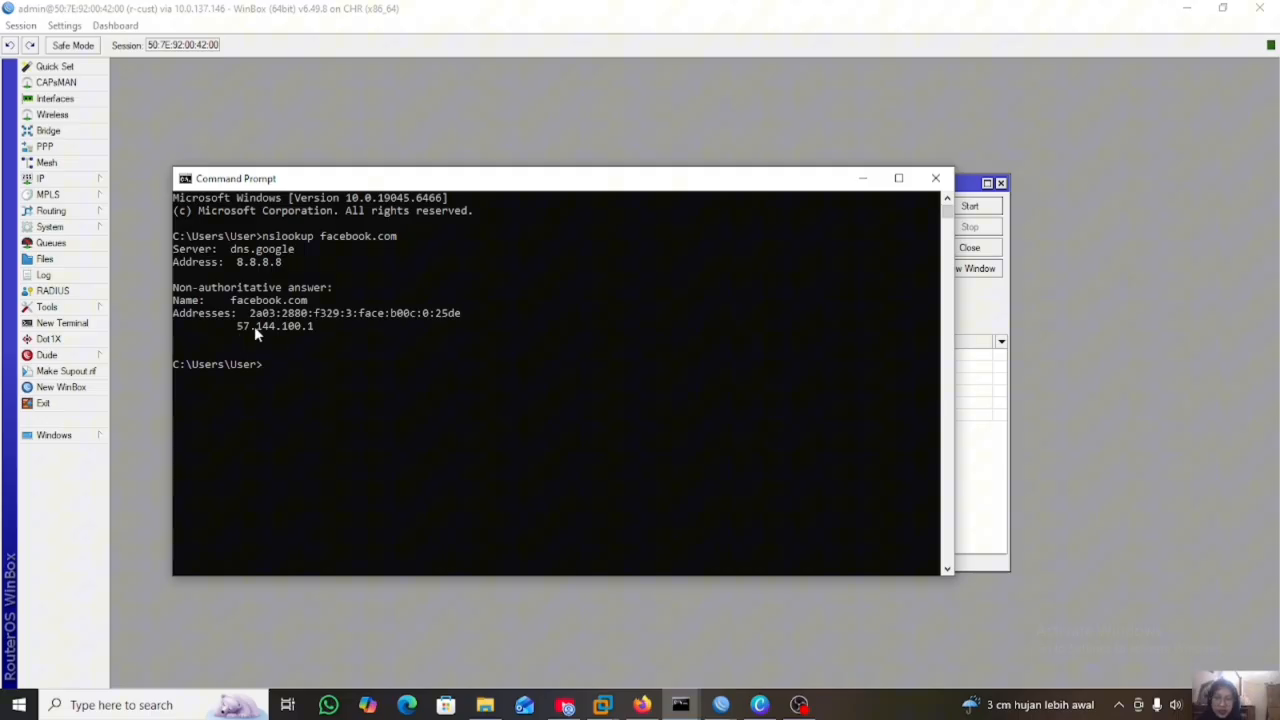
left_click_drag(239, 321, 324, 334)
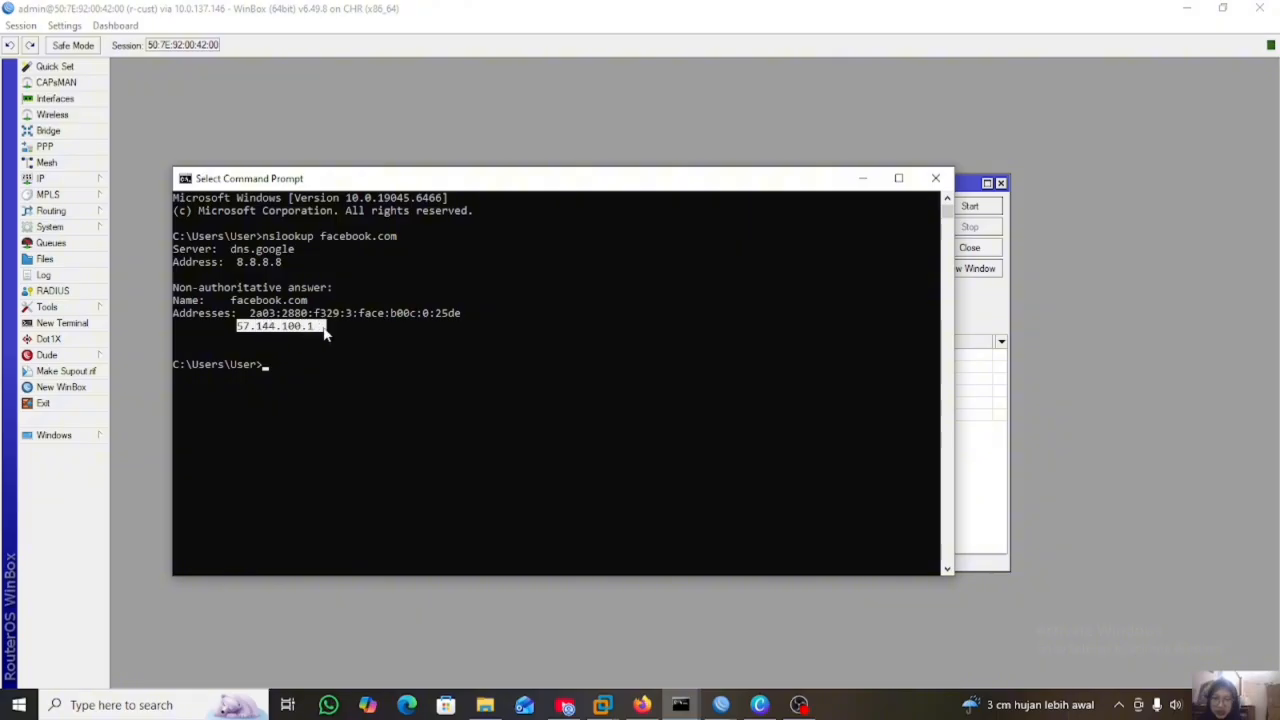
key("ctrl+c")
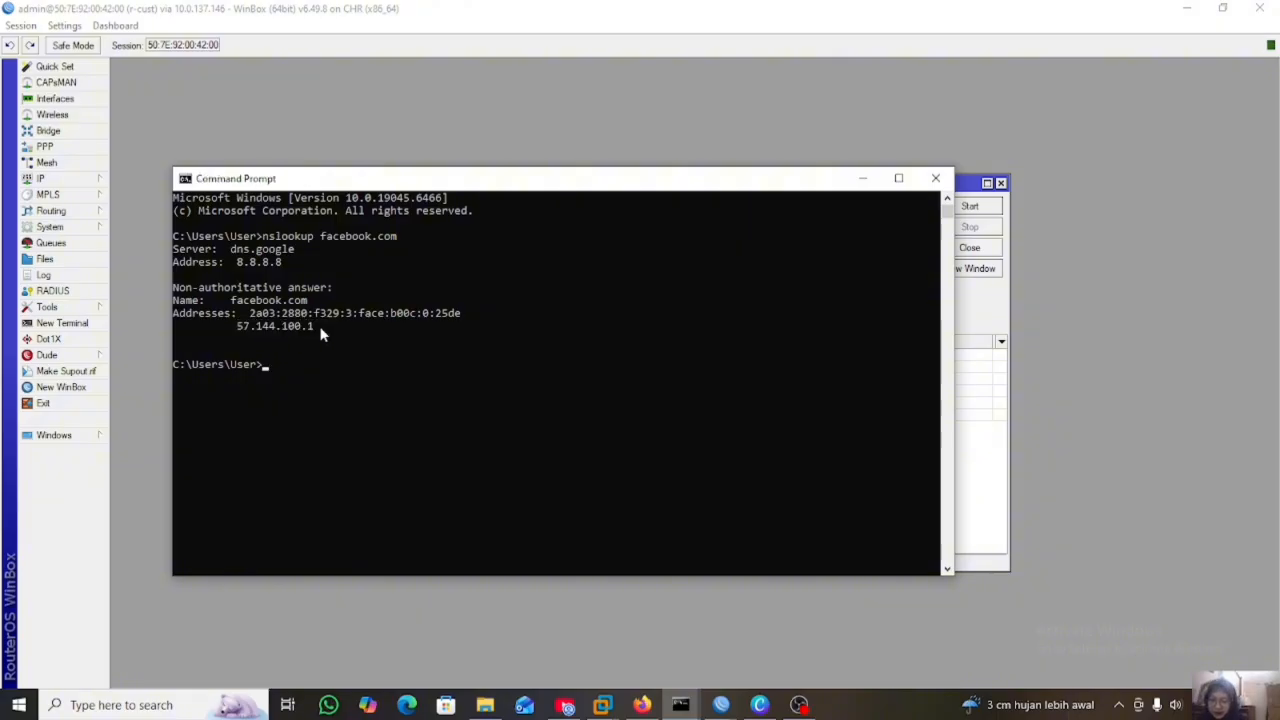
left_click(866, 178)
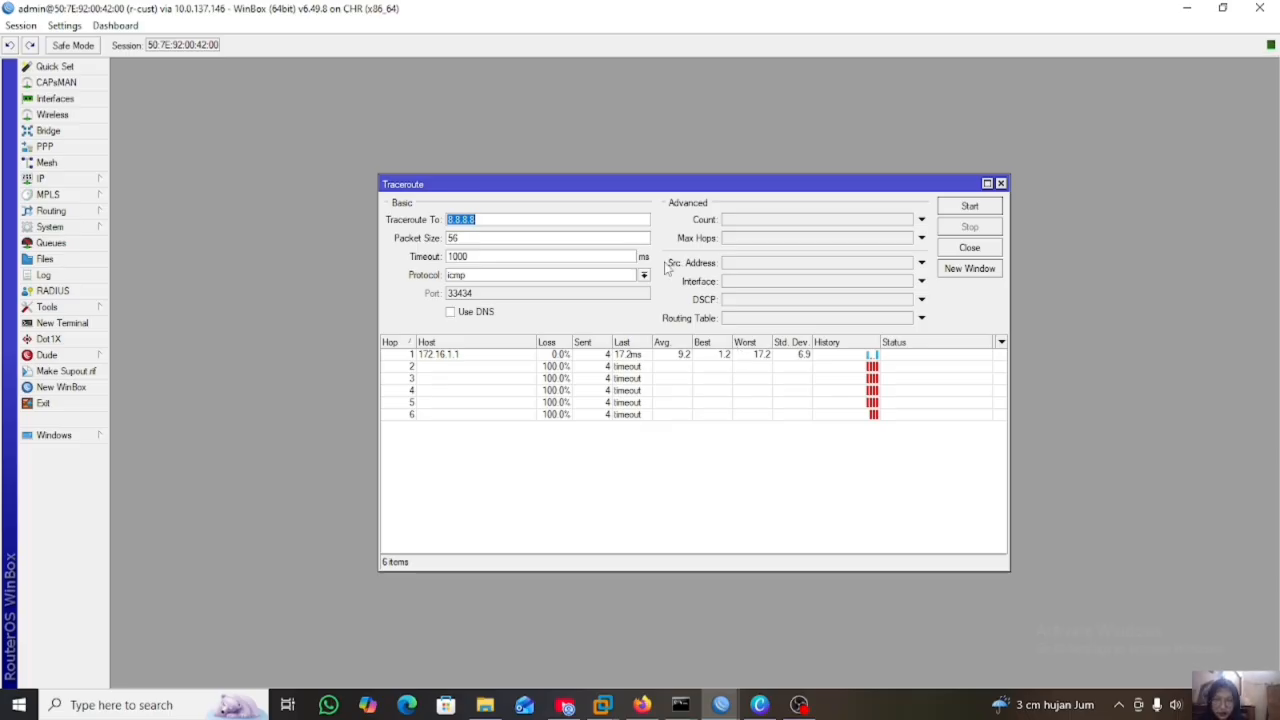
- Set the traceroute target on r-cust to 57.144.100.1 and run the trace
left_click(557, 221)
key("BackSpace")
key("BackSpace")
key("BackSpace")
key("BackSpace")
key("BackSpace")
key("BackSpace")
key("BackSpace")
type("57.144.100.1")
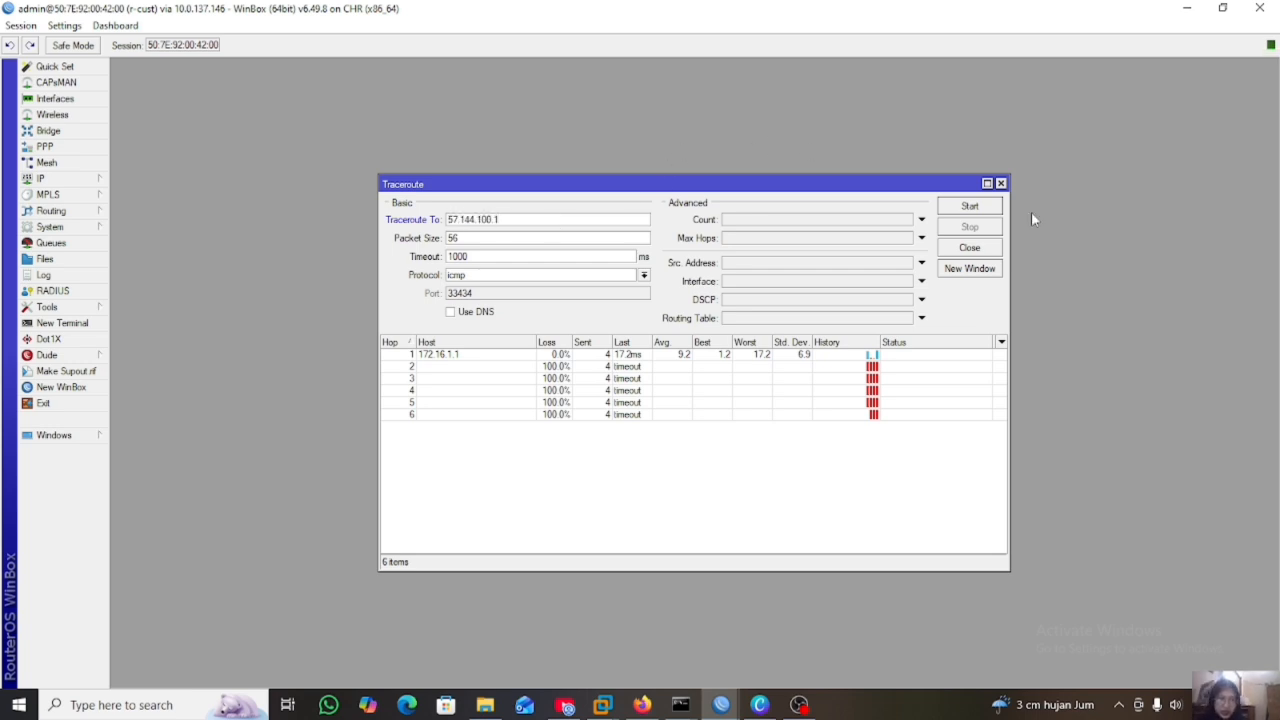
left_click(994, 210)
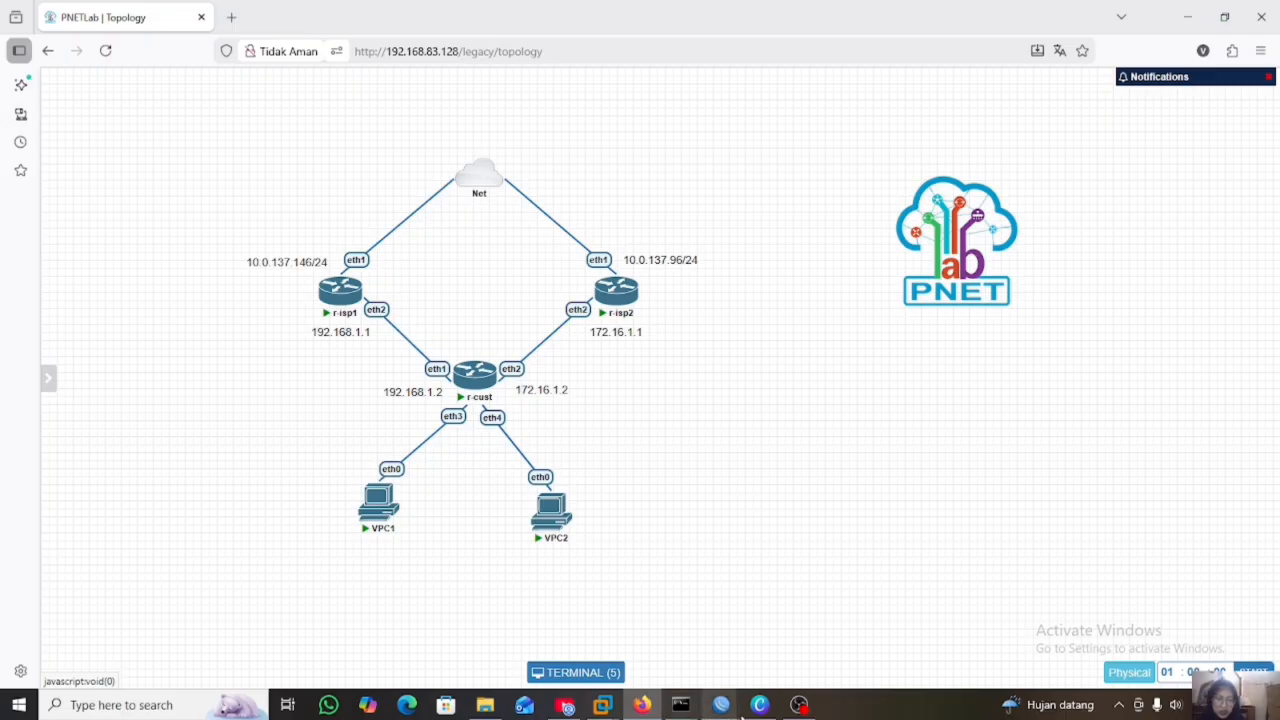
- In r-cust's route list, add three more 172.16.1.1 gateway entries to the 0.0.0.0/0 route and save it
left_click(721, 704)
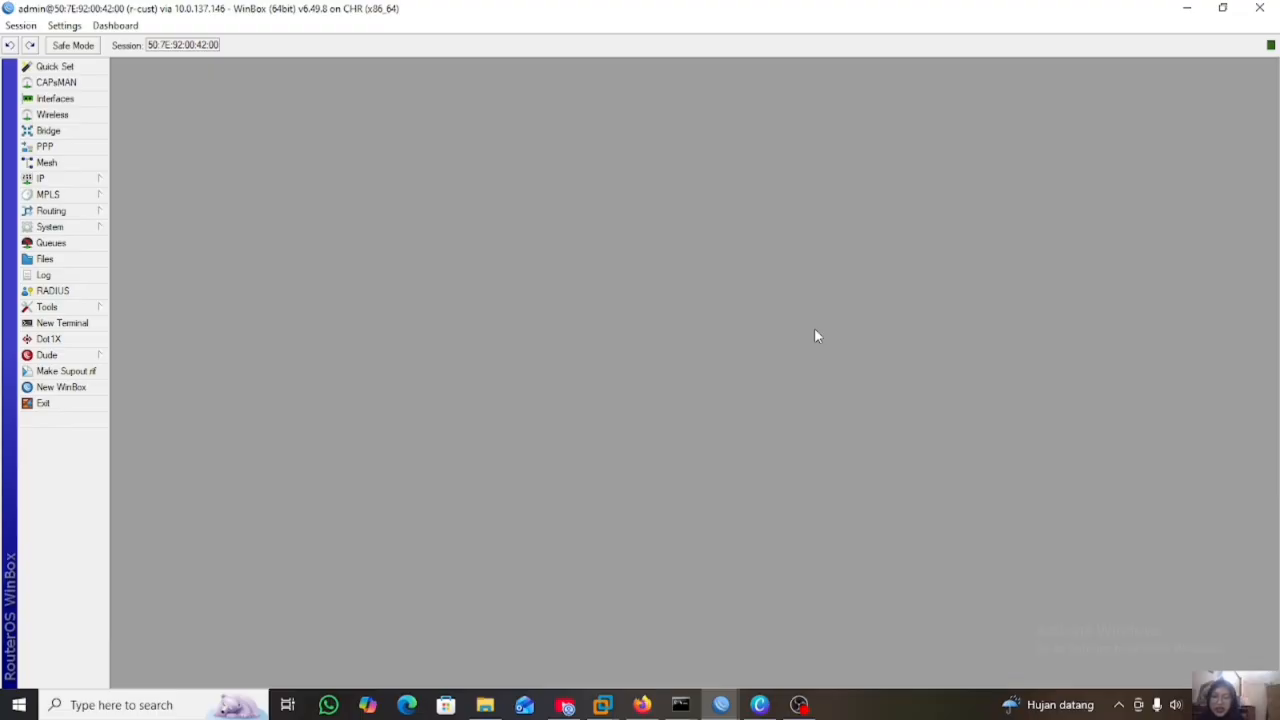
left_click(68, 177)
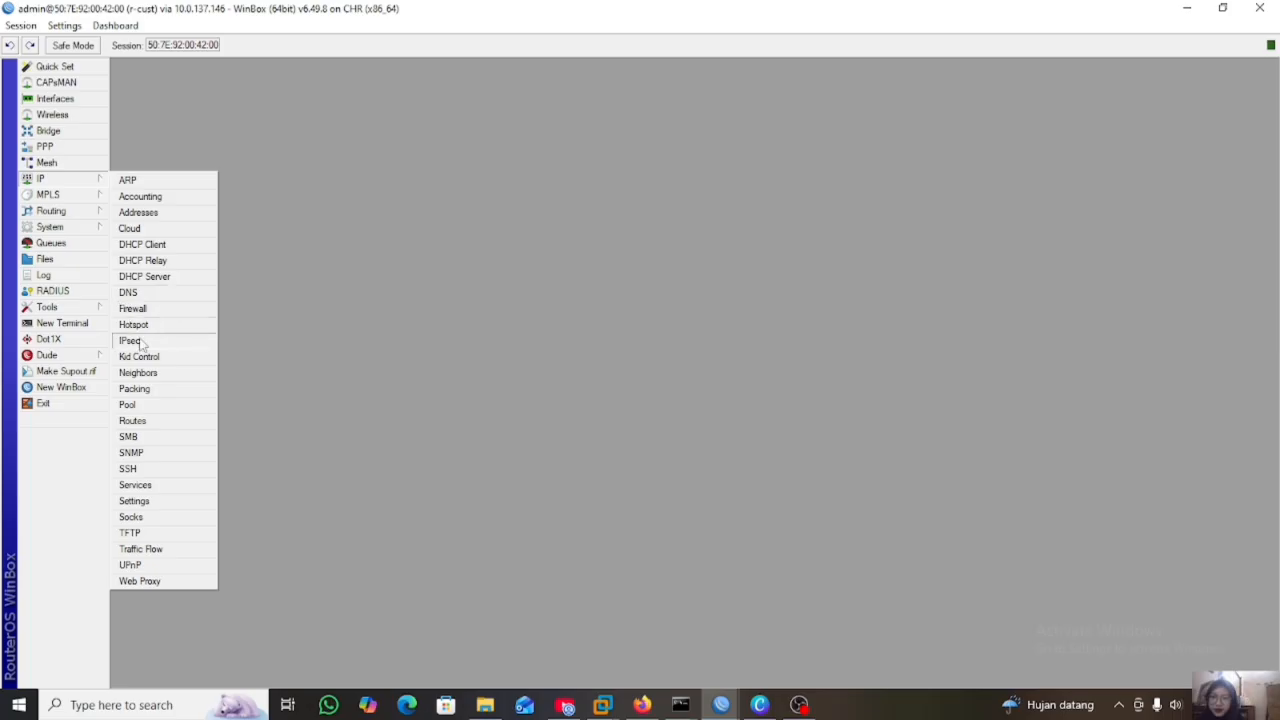
left_click(150, 422)
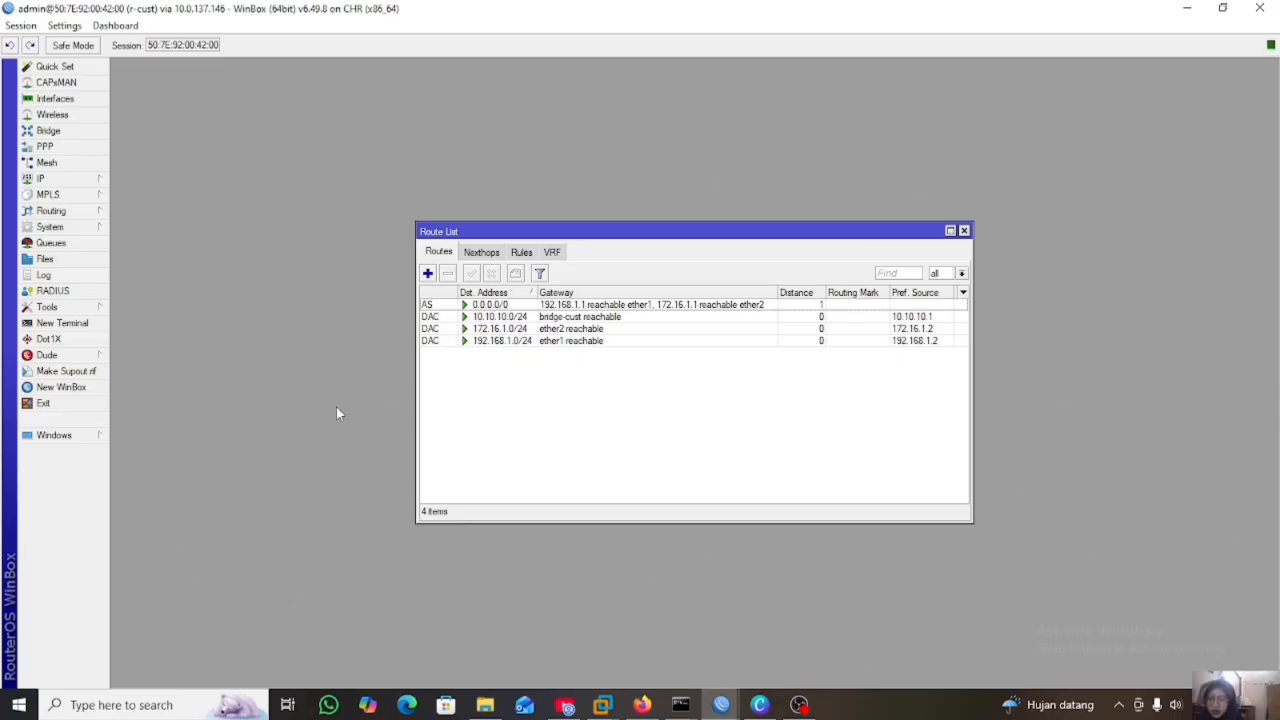
double_click(477, 305)
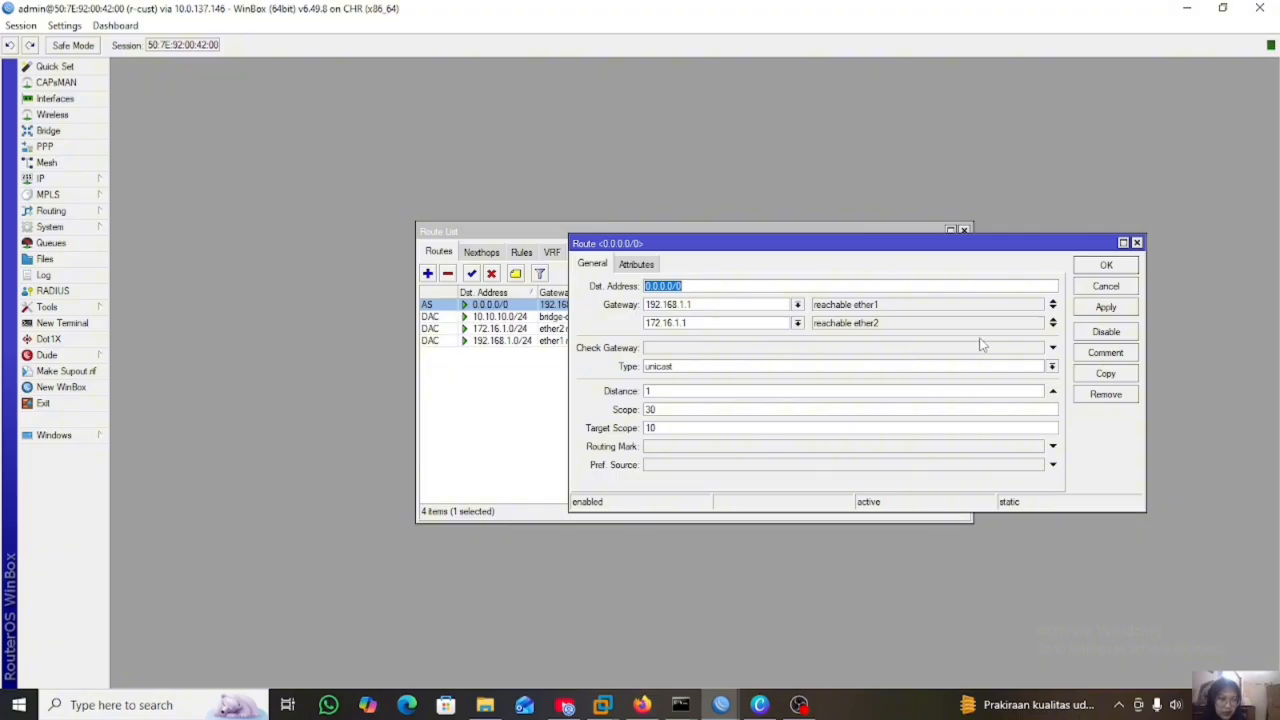
left_click(797, 322)
key("BackSpace")
left_click_drag(646, 323, 694, 323)
key("ctrl+c")
left_click(678, 341)
key("ctrl+v")
left_click(1052, 341)
key("ctrl+v")
left_click(1052, 359)
key("ctrl+v")
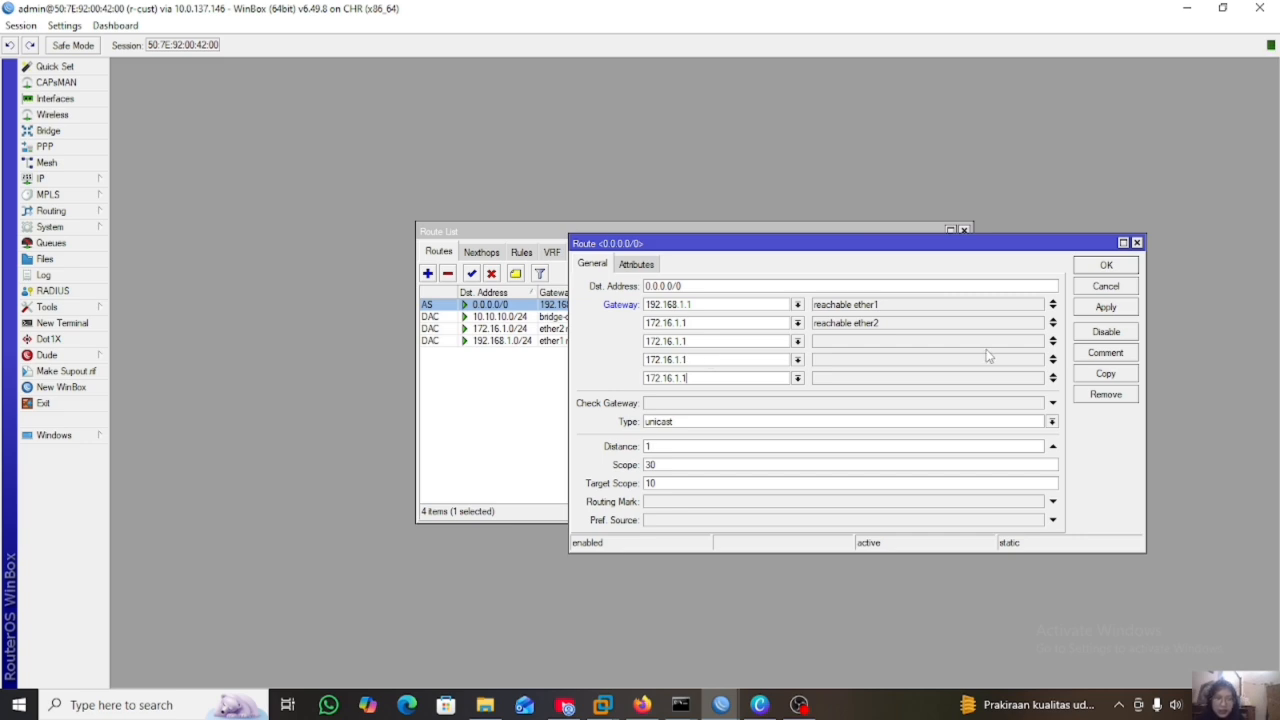
left_click(1098, 310)
left_click(1101, 266)
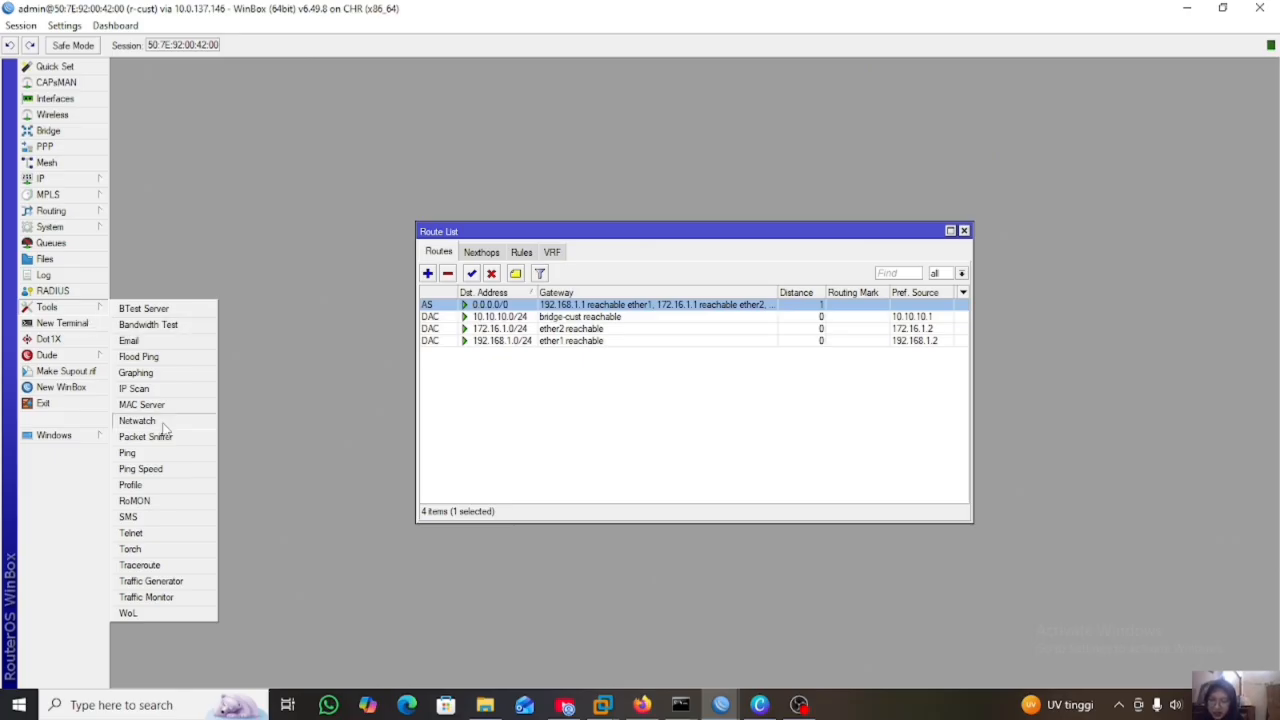
- Run the traceroute from r-cust to 57.144.100.1 again with the extra gateway entries in place
left_click(158, 568)
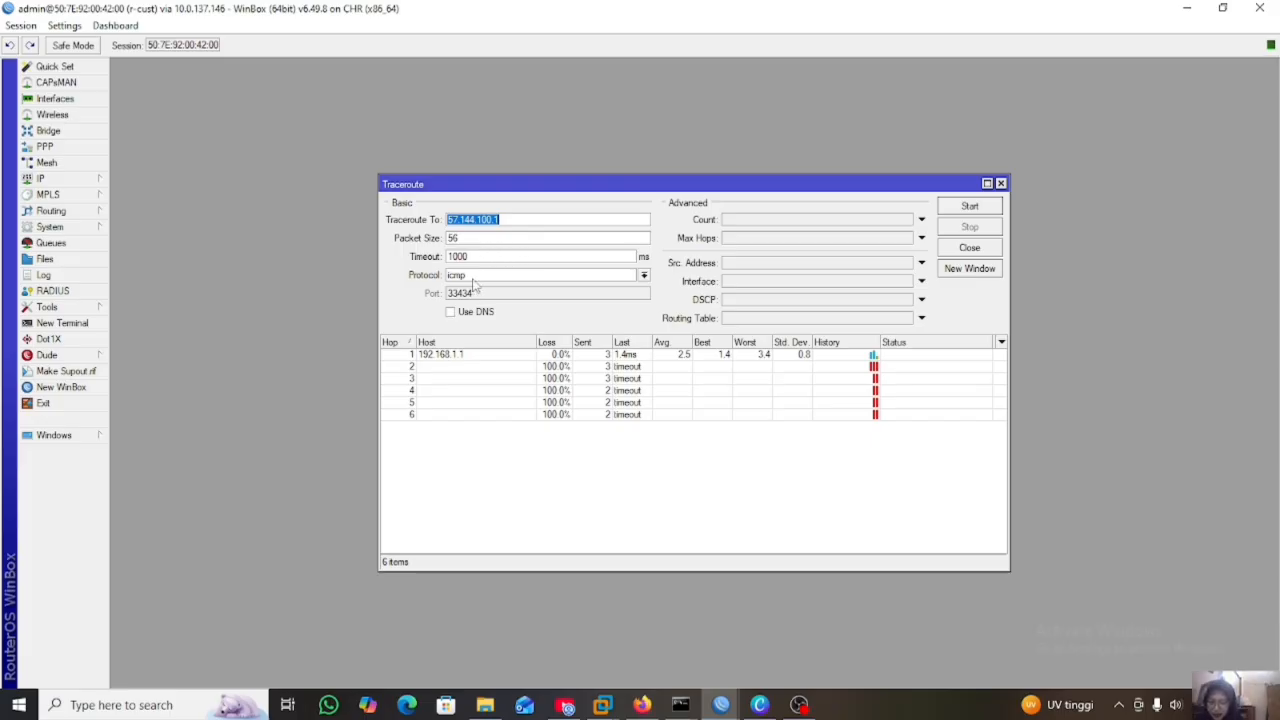
left_click(969, 208)
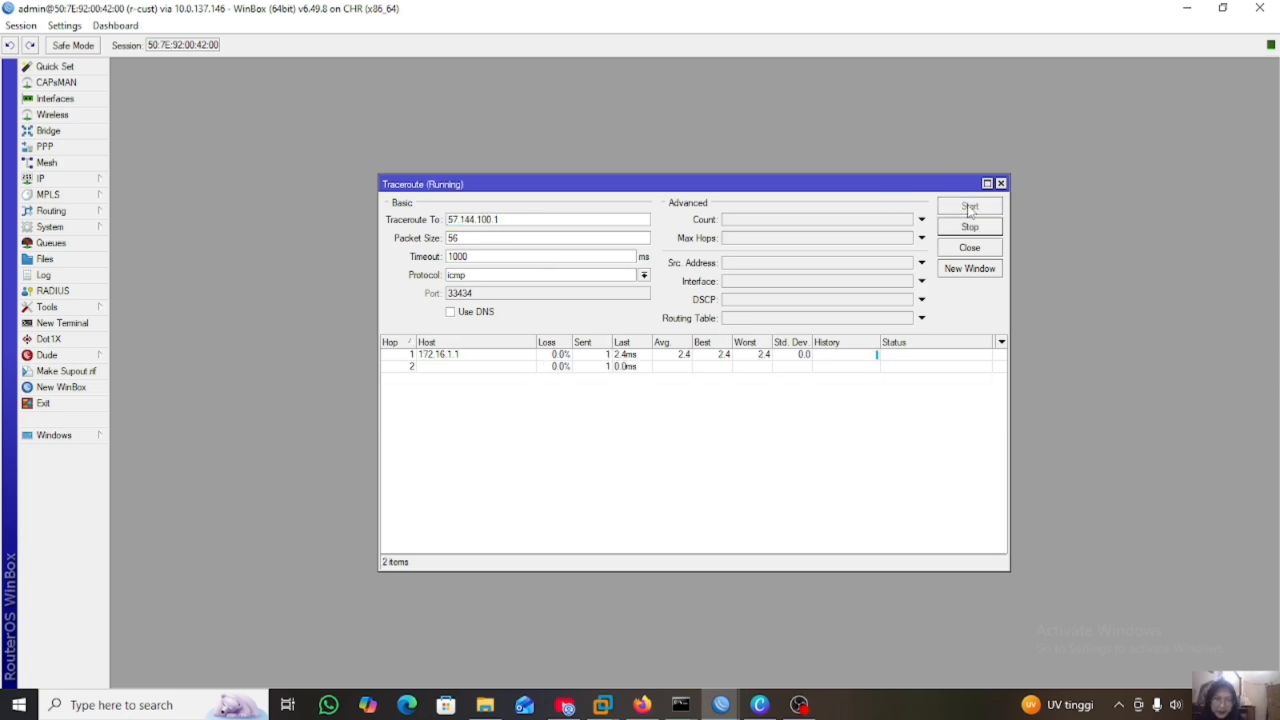
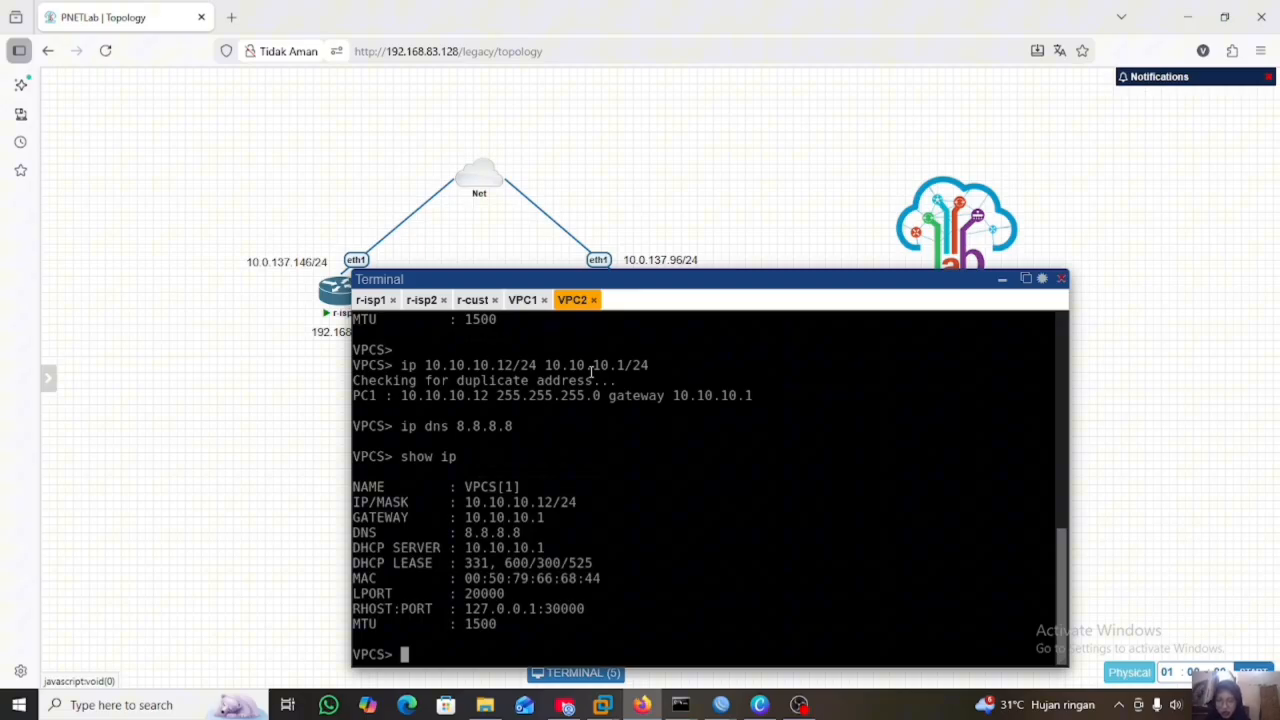
- Switch to r-cust's WinBox window, open its route list and disable the 0.0.0.0/0 route with multiple gateways
mouse_move(724, 706)
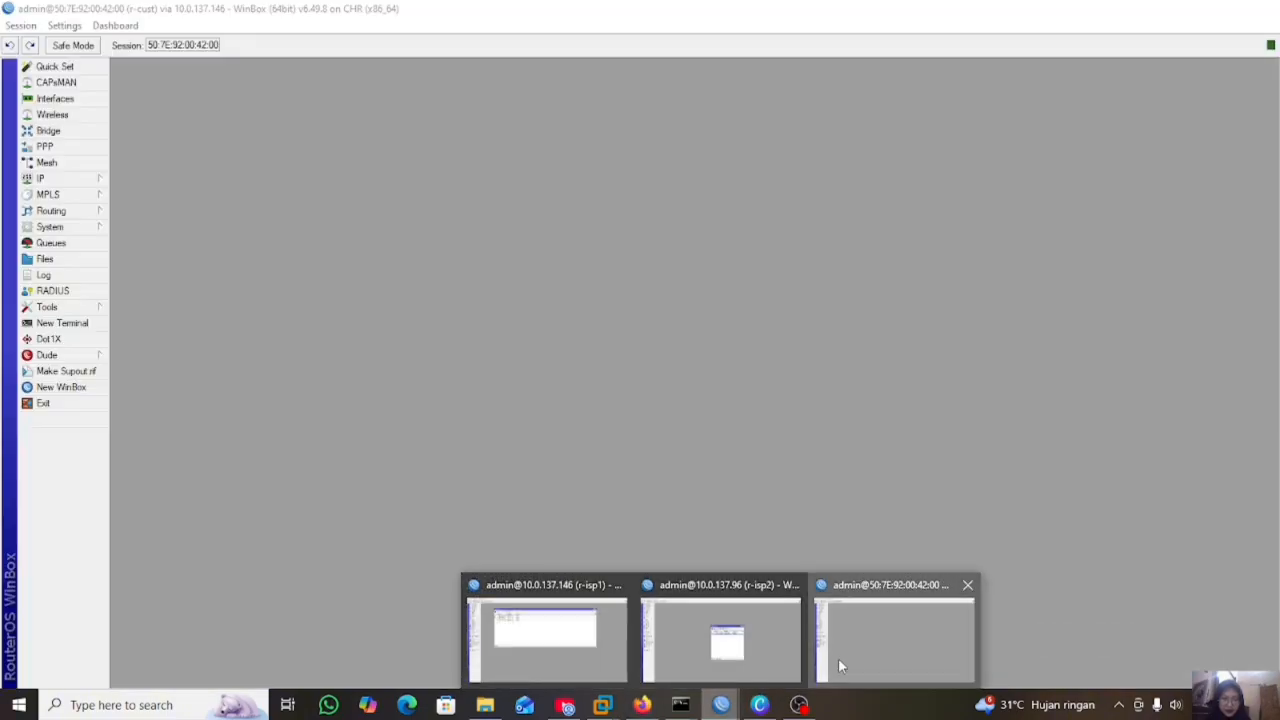
left_click(838, 658)
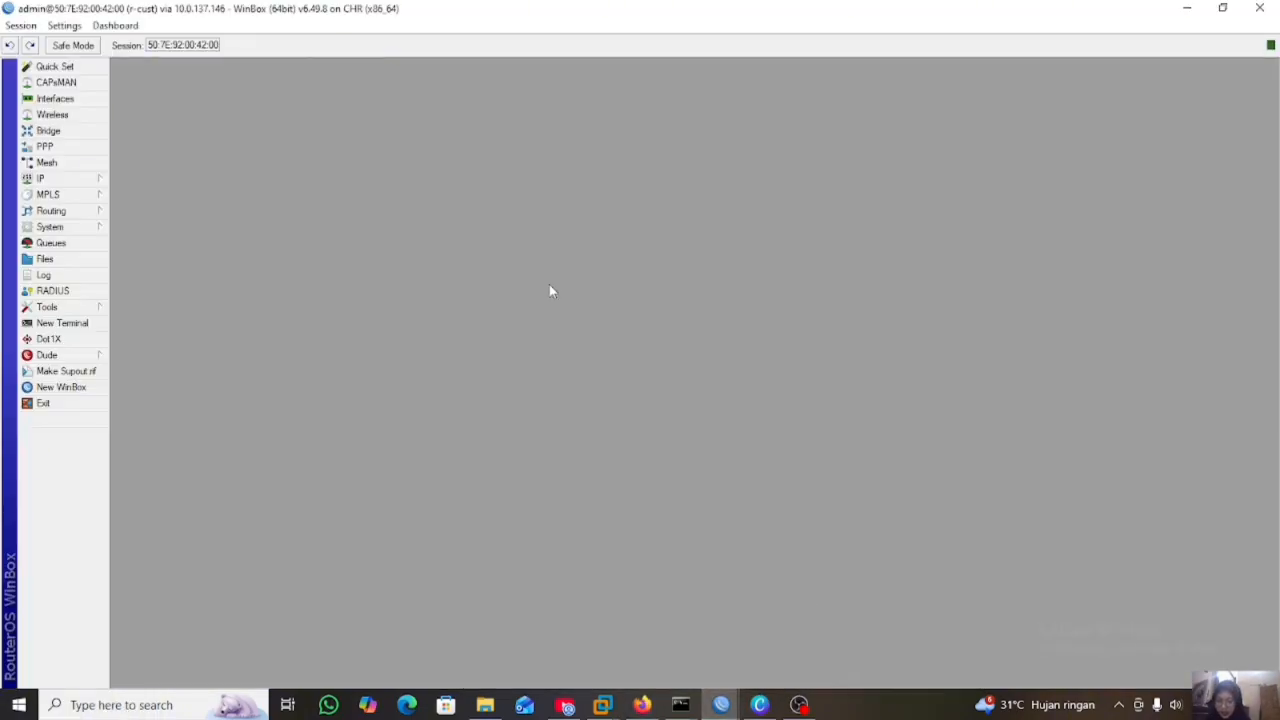
left_click(46, 180)
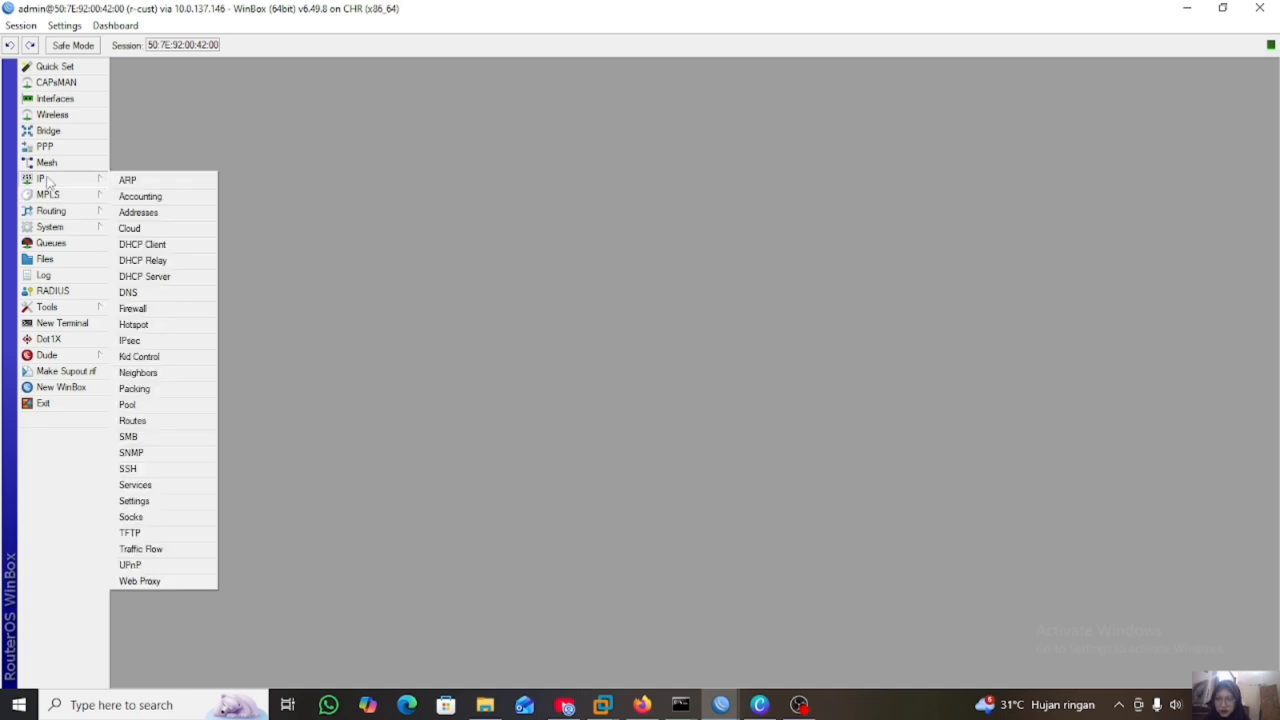
left_click(158, 424)
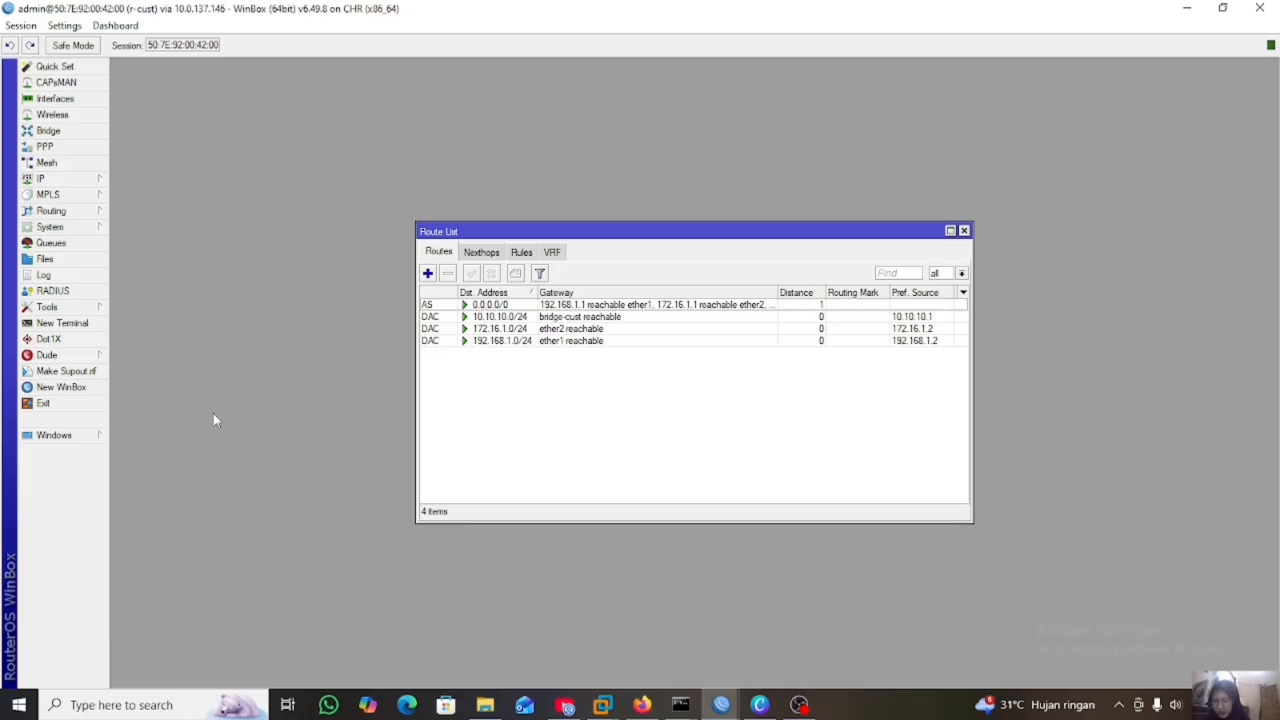
left_click(462, 305)
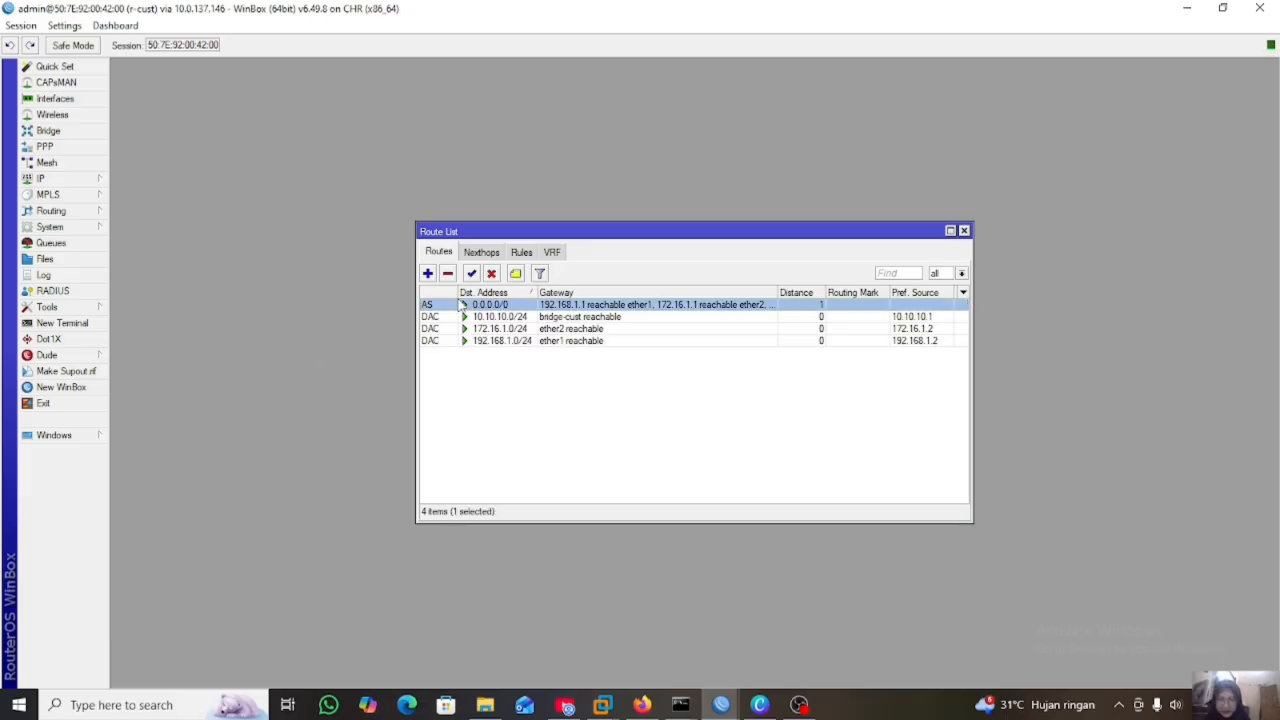
left_click(491, 274)
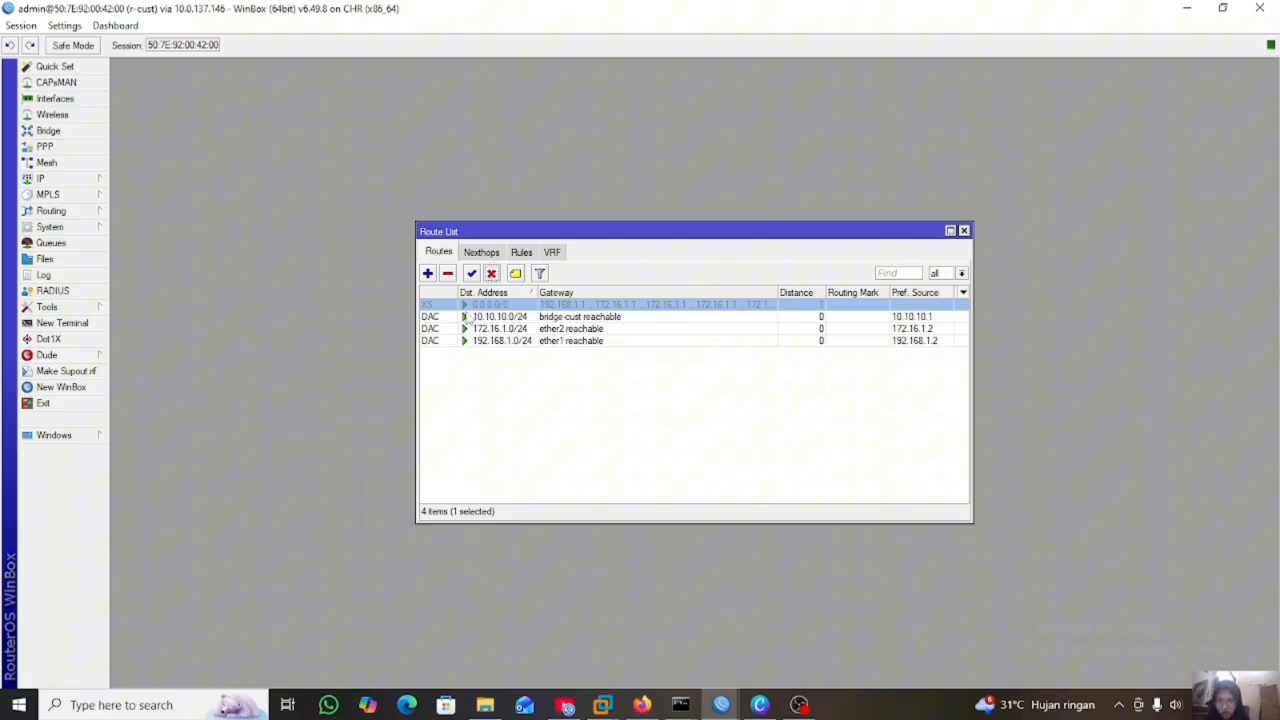
- Add a policy routing rule on r-cust for source address 10.10.10.11 with action lookup in table vpc1
left_click(511, 258)
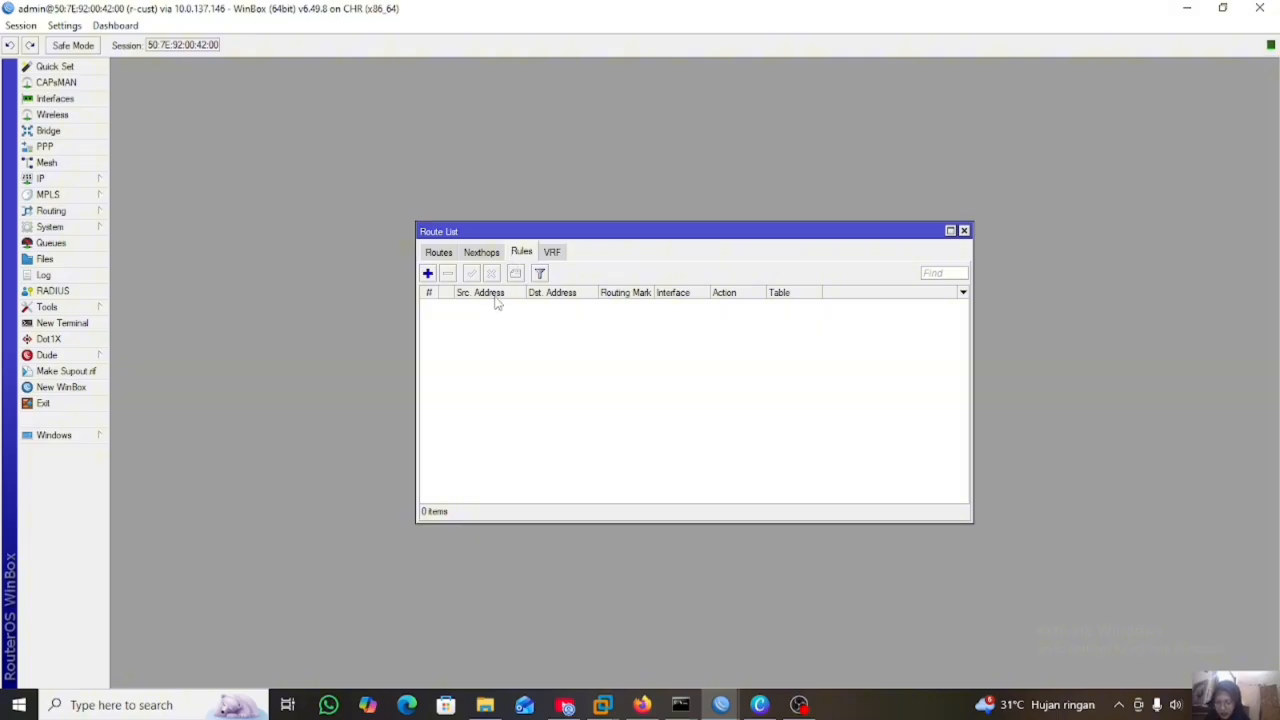
left_click(427, 273)
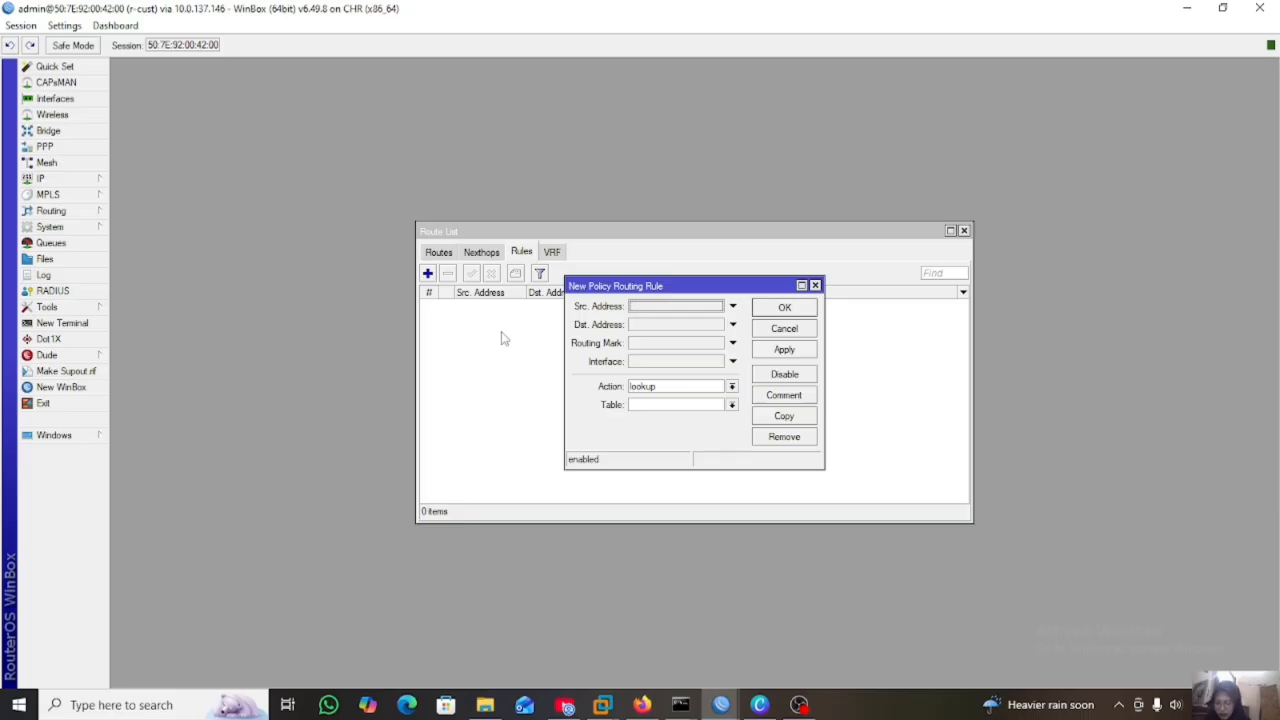
left_click(658, 306)
type("10")
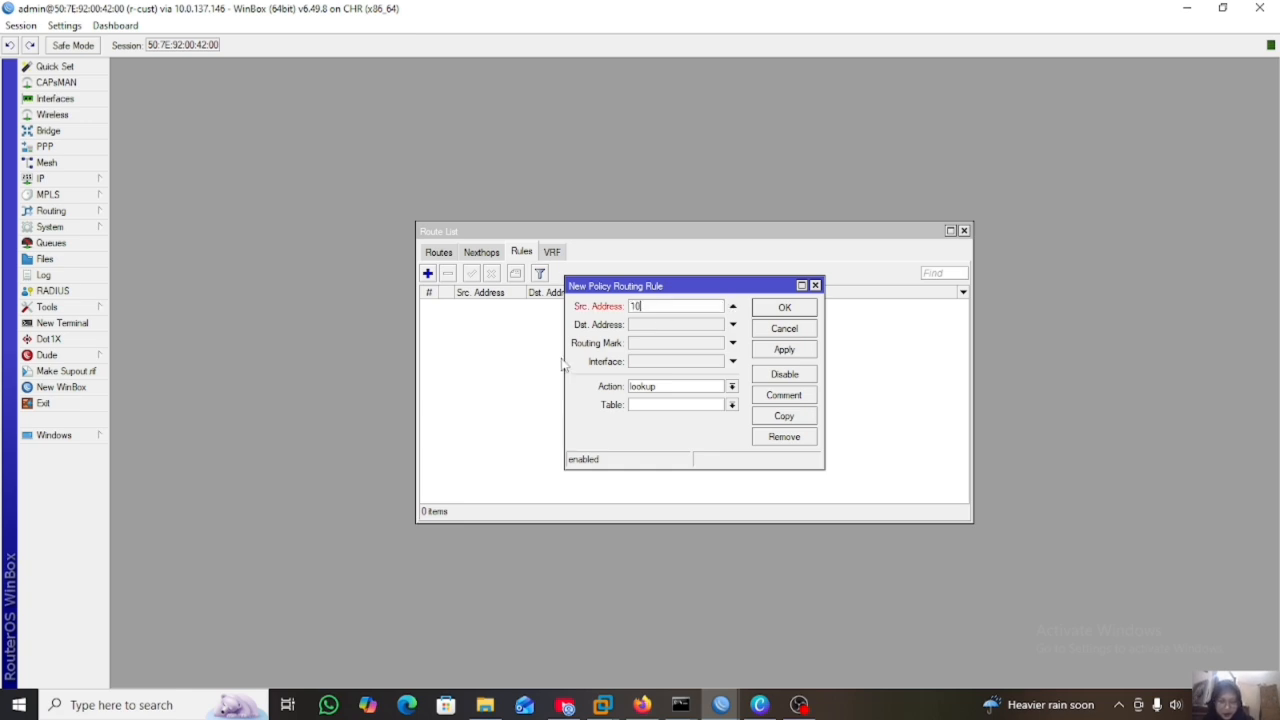
type(".10.10.11")
left_click(688, 407)
type("v")
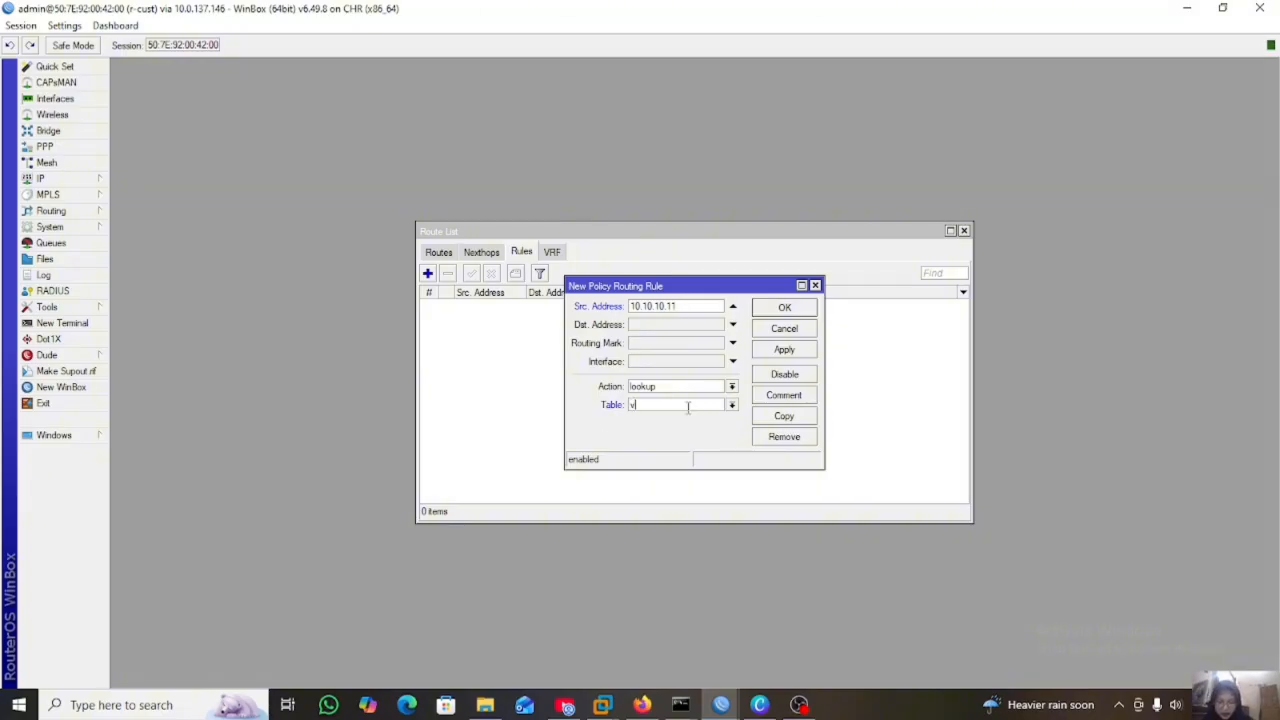
type("pc1")
left_click(801, 354)
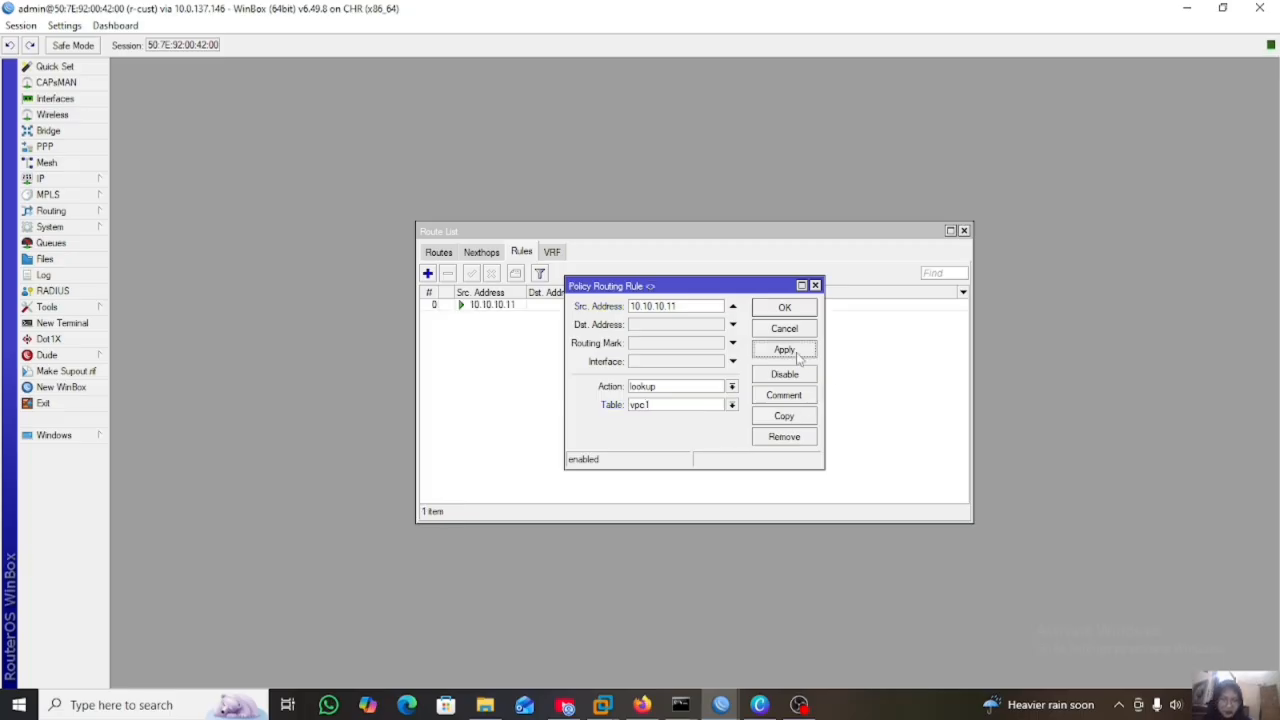
left_click(786, 309)
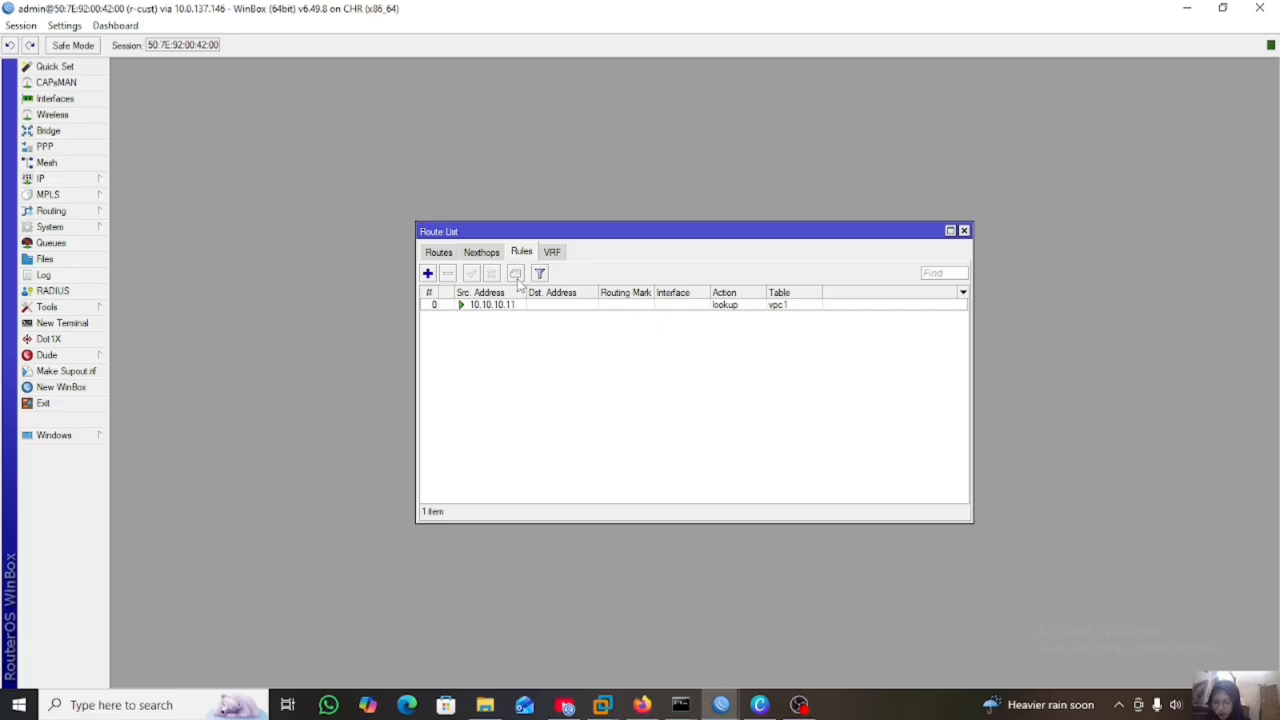
- Add a second policy routing rule for source address 10.10.10.12 with action lookup in table vpc2
left_click(427, 273)
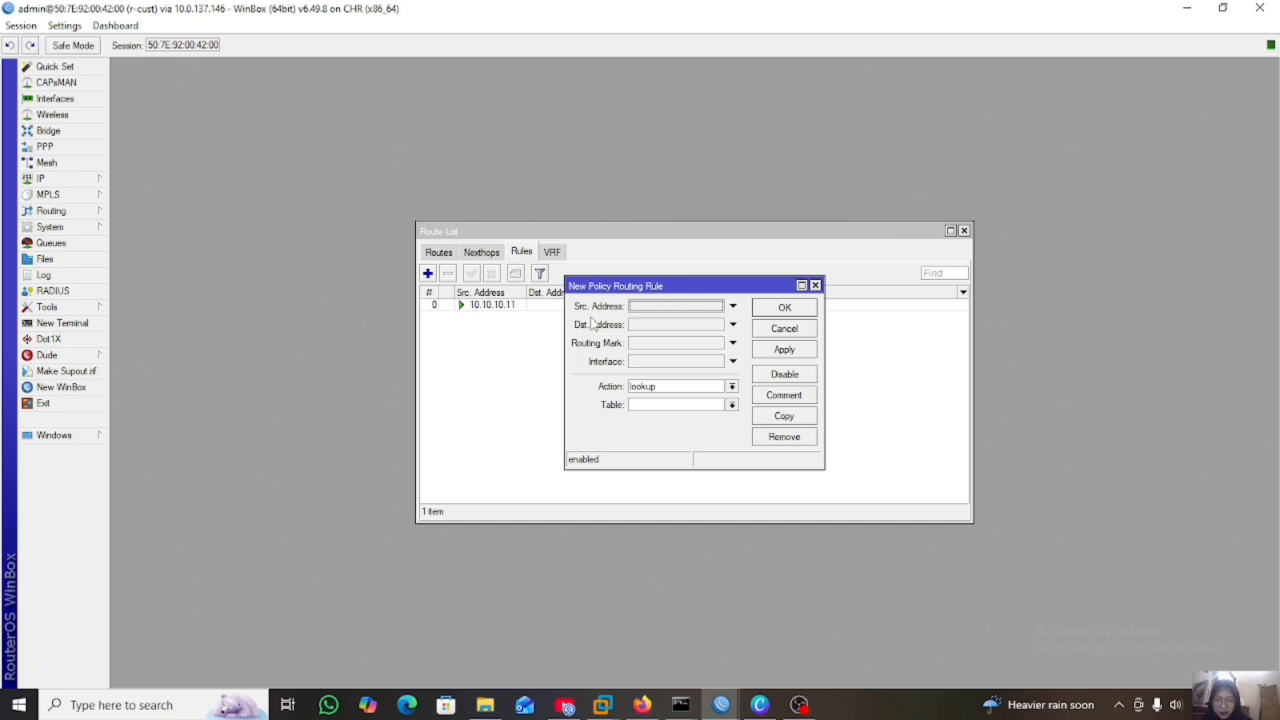
type("10.1")
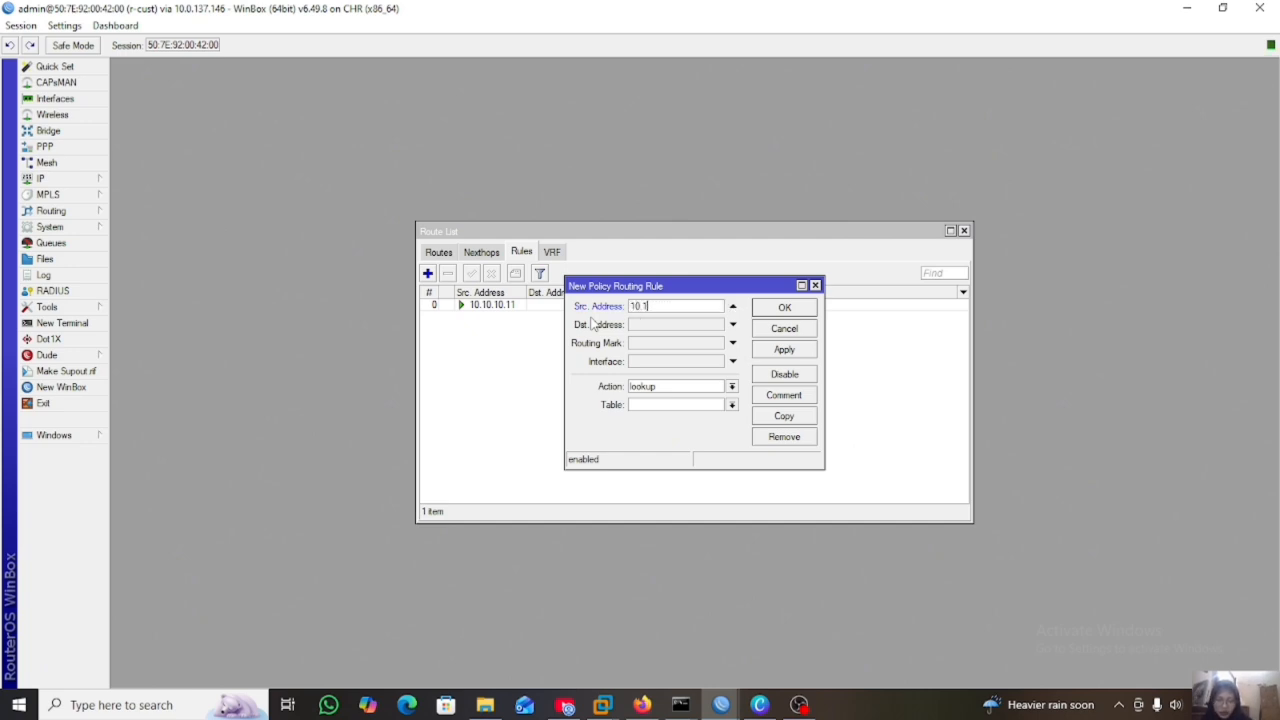
type("0.10.12")
type("vpc2")
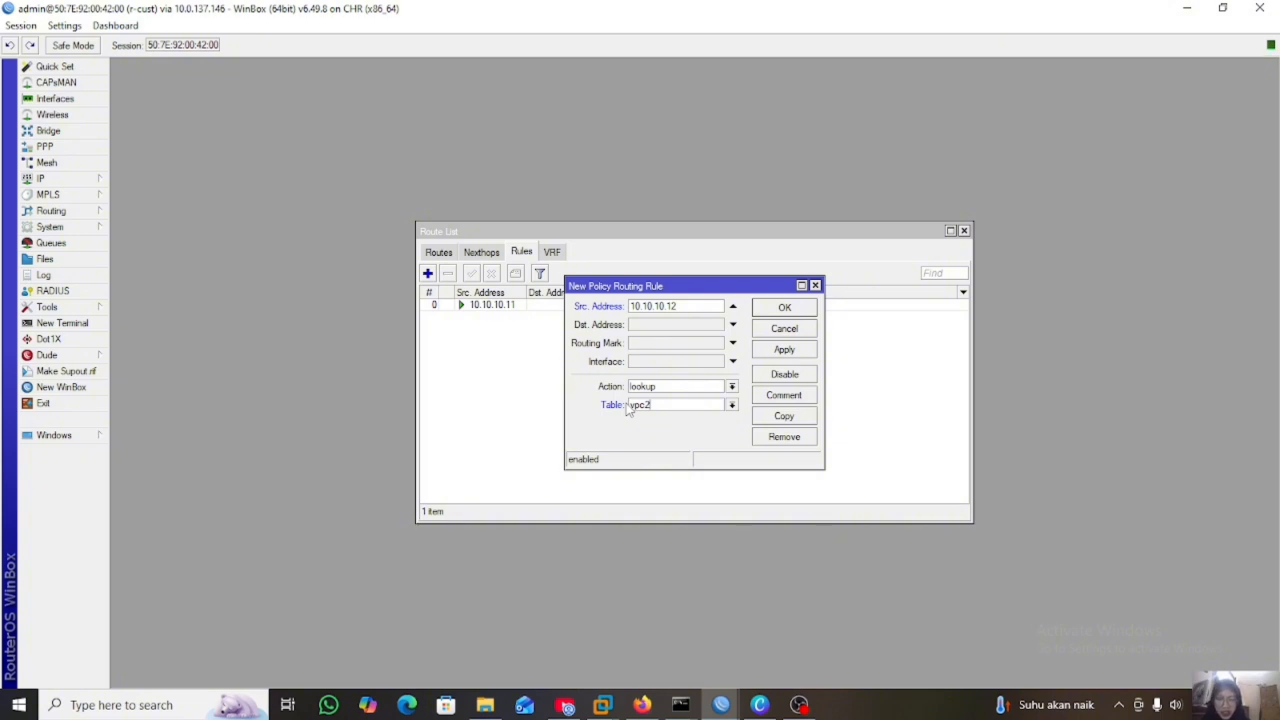
left_click(785, 350)
left_click(786, 308)
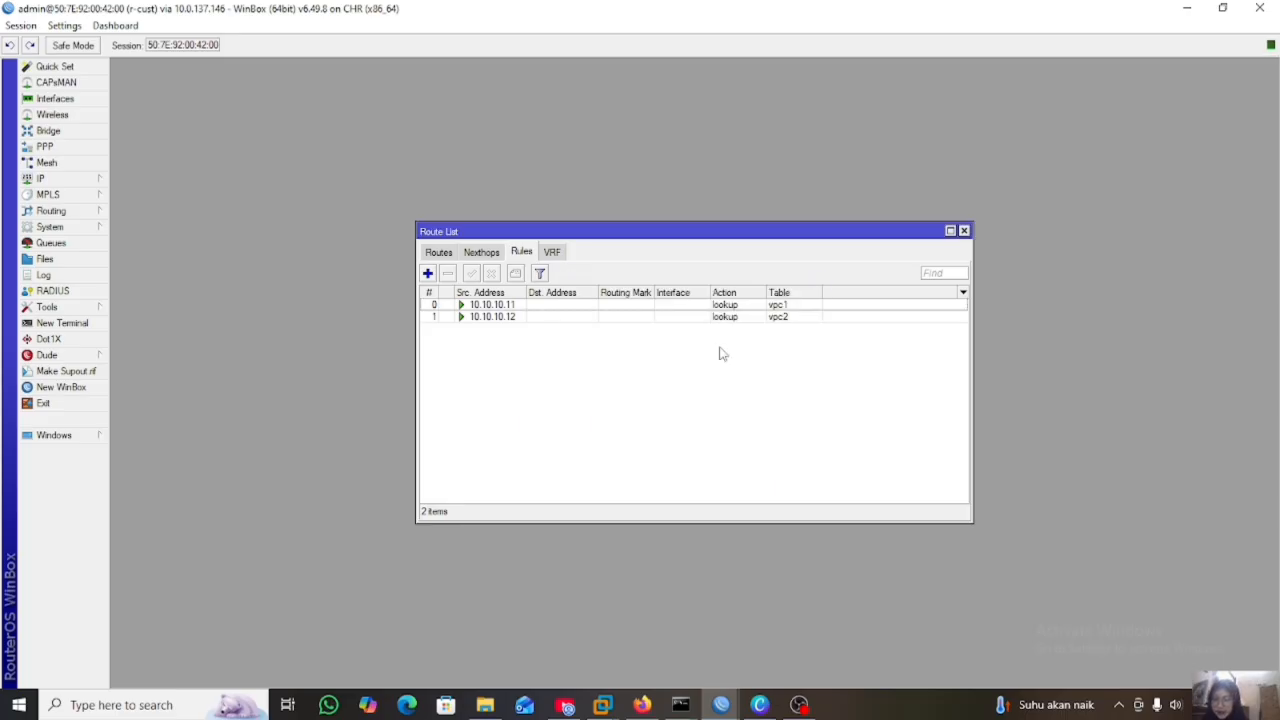
- Add a 0.0.0.0/0 route on r-cust through gateway 192.168.1.1 with routing mark vpc1
left_click(437, 253)
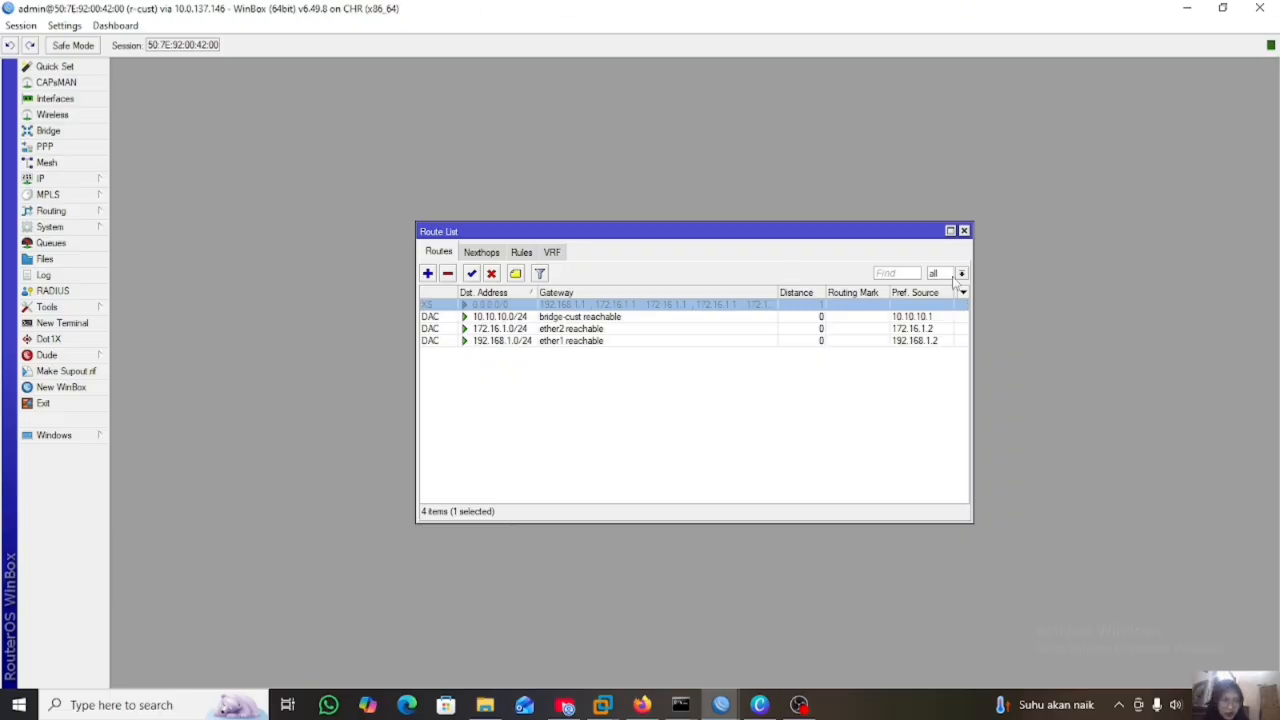
left_click(962, 274)
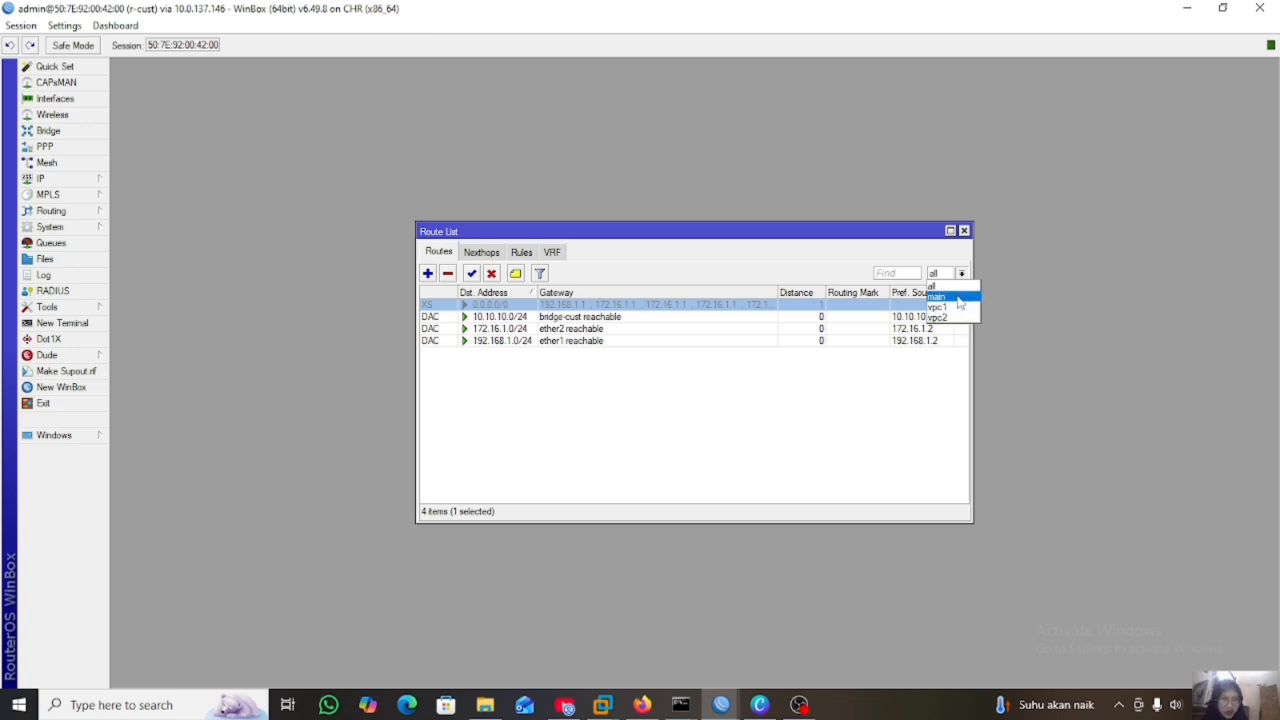
left_click(955, 289)
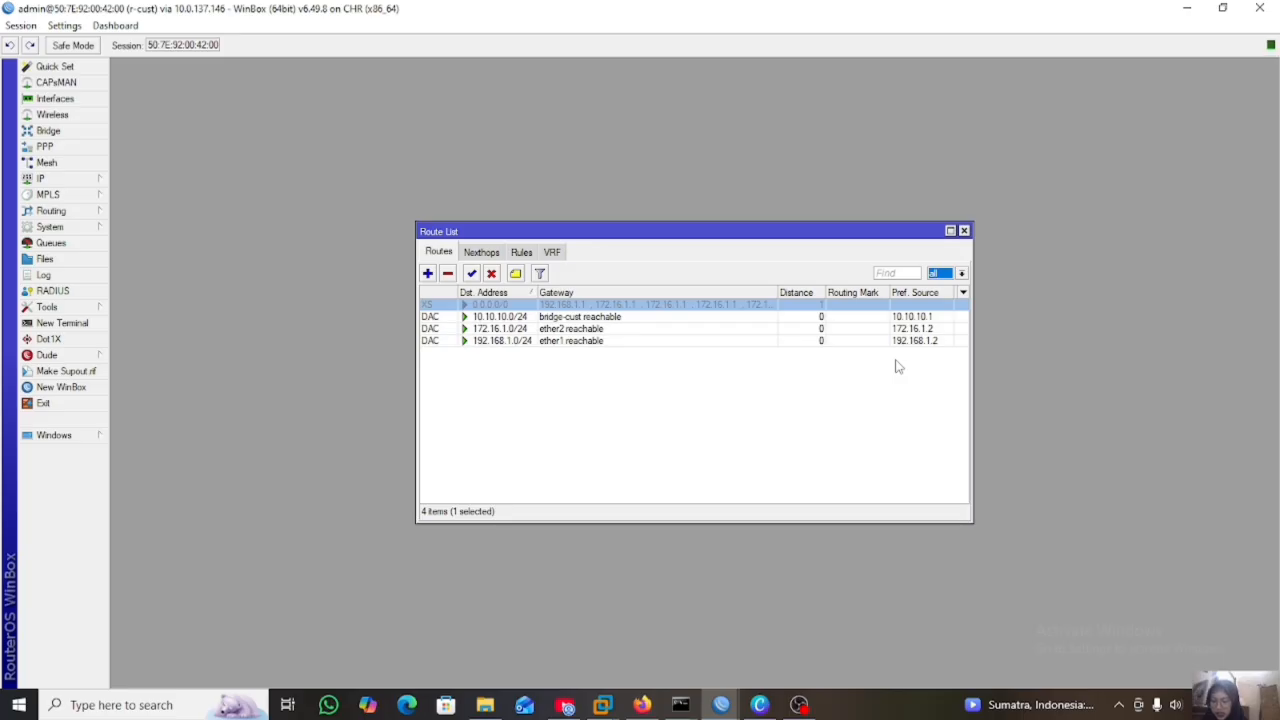
left_click(427, 274)
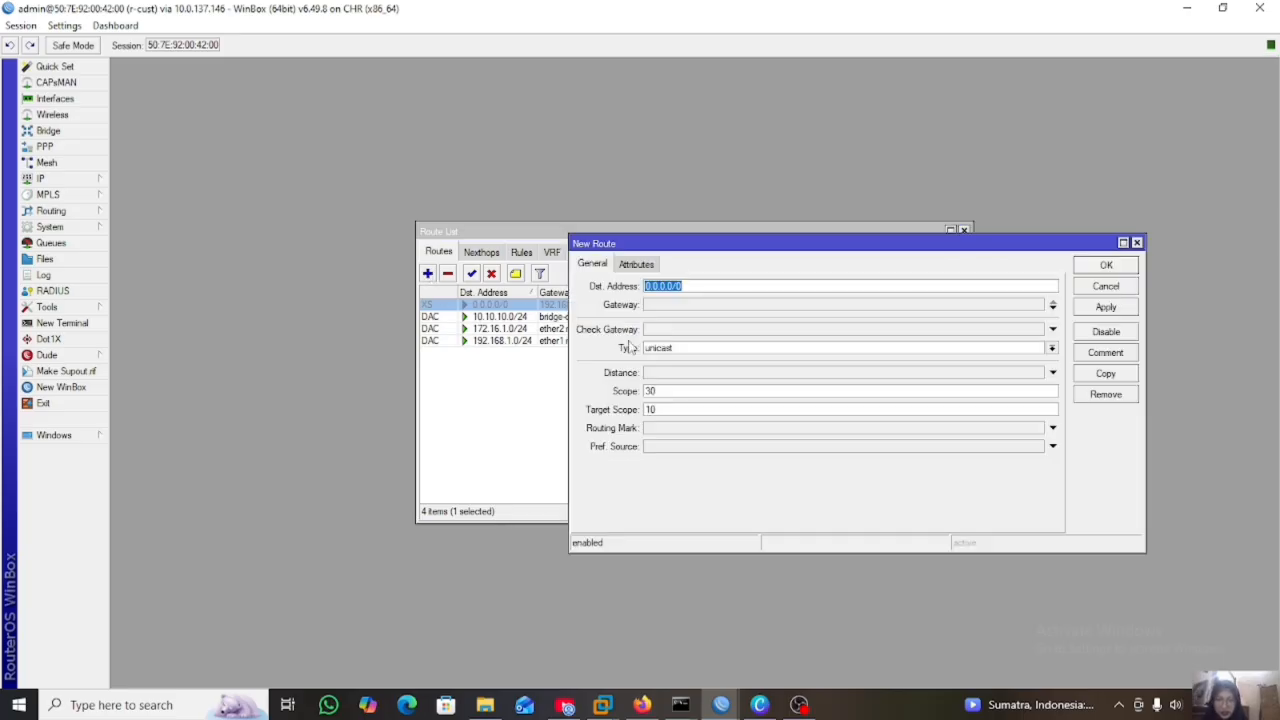
left_click(704, 307)
key("BackSpace")
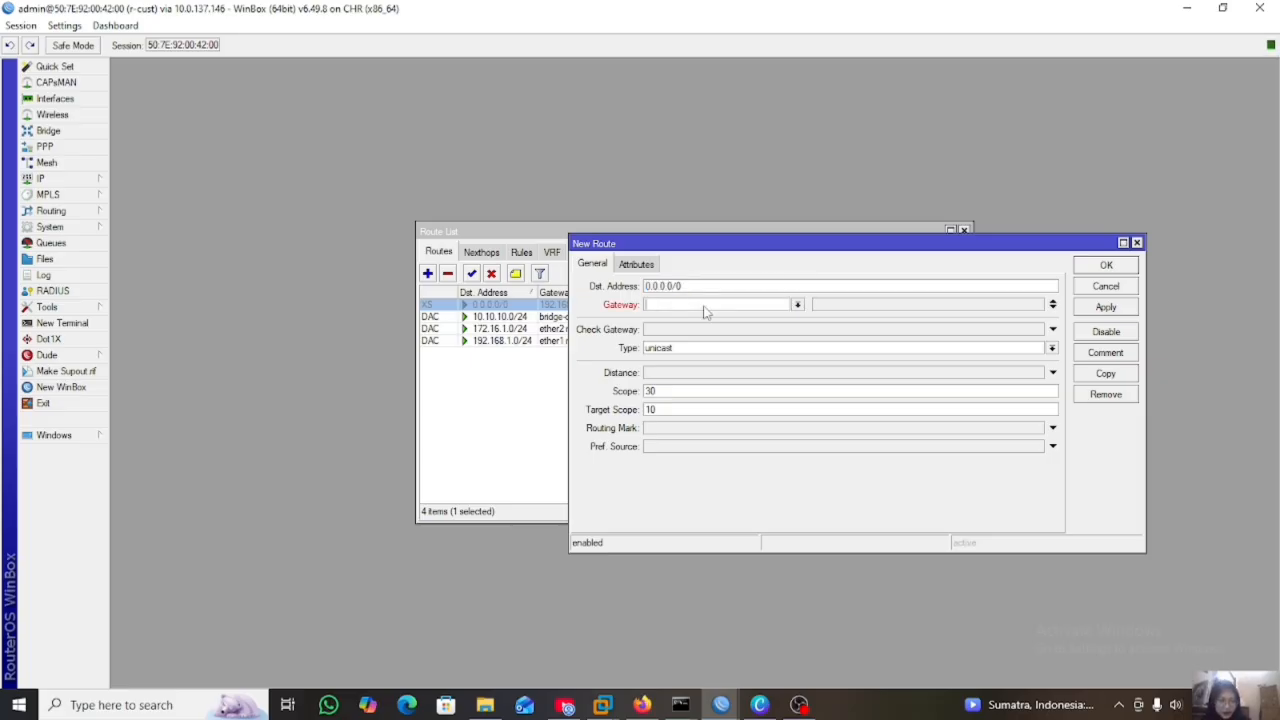
type("192")
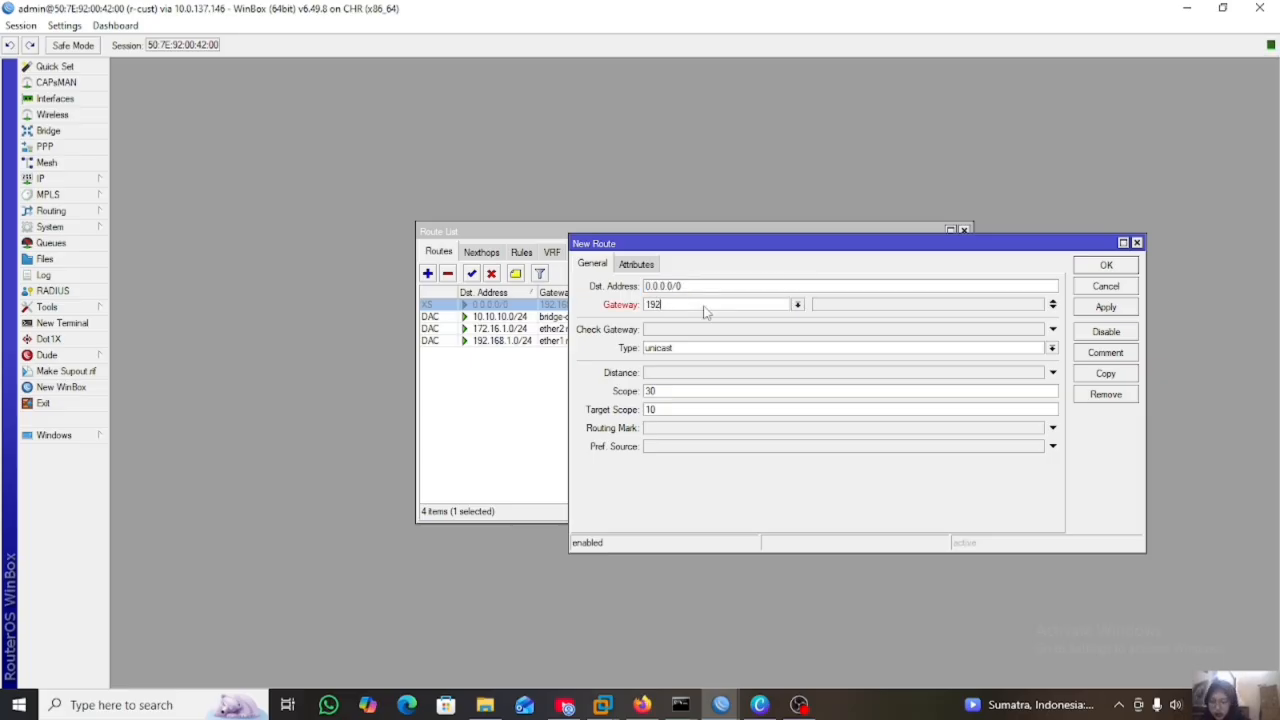
type(".168.1.1")
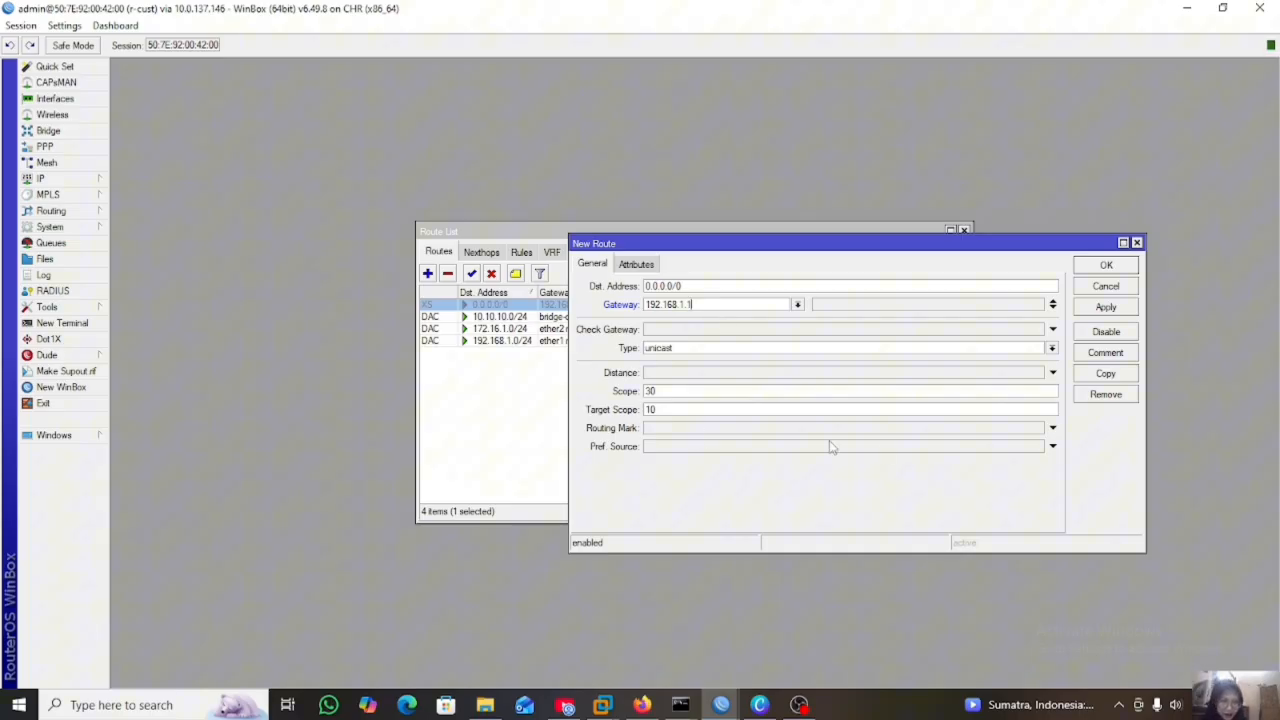
left_click(1053, 429)
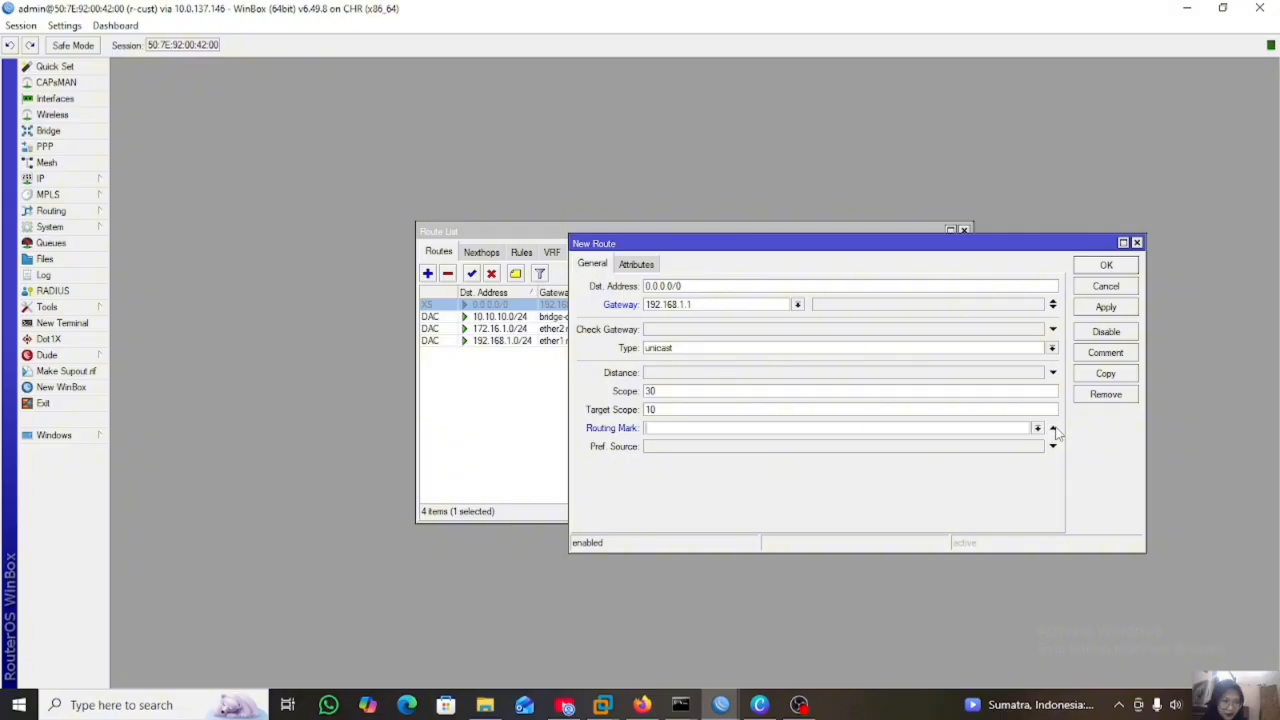
left_click(1039, 429)
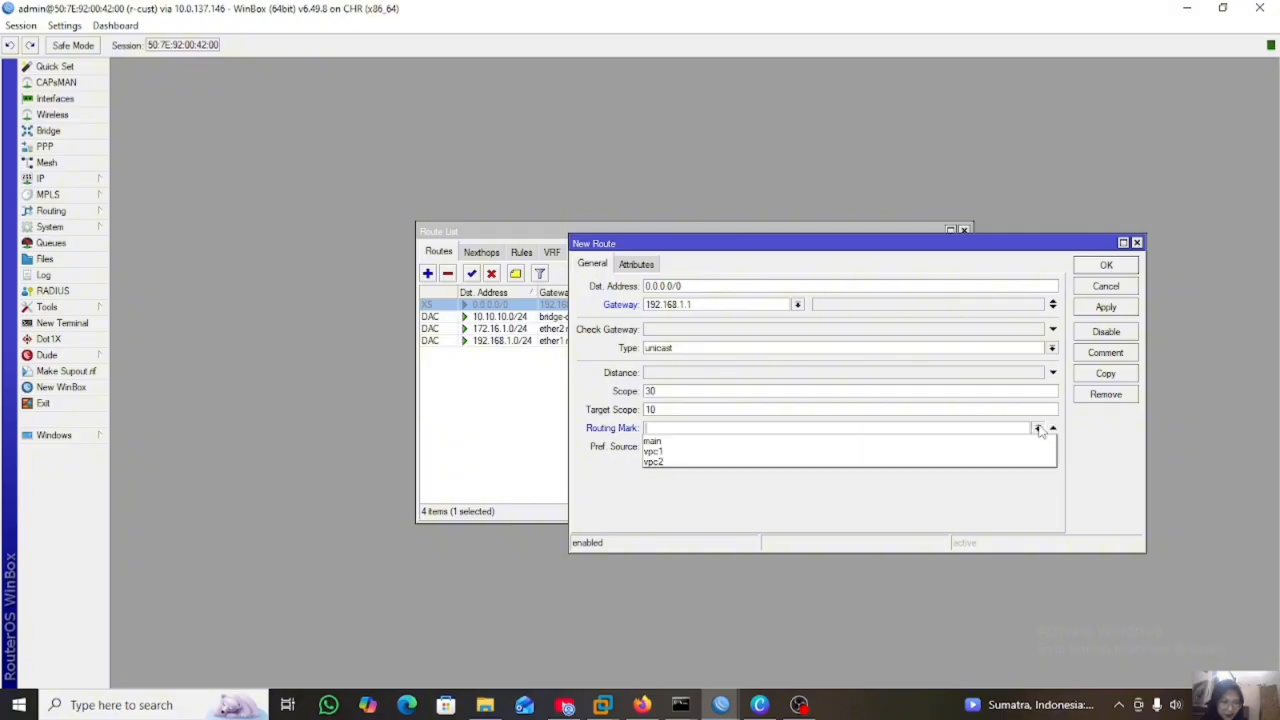
left_click(873, 452)
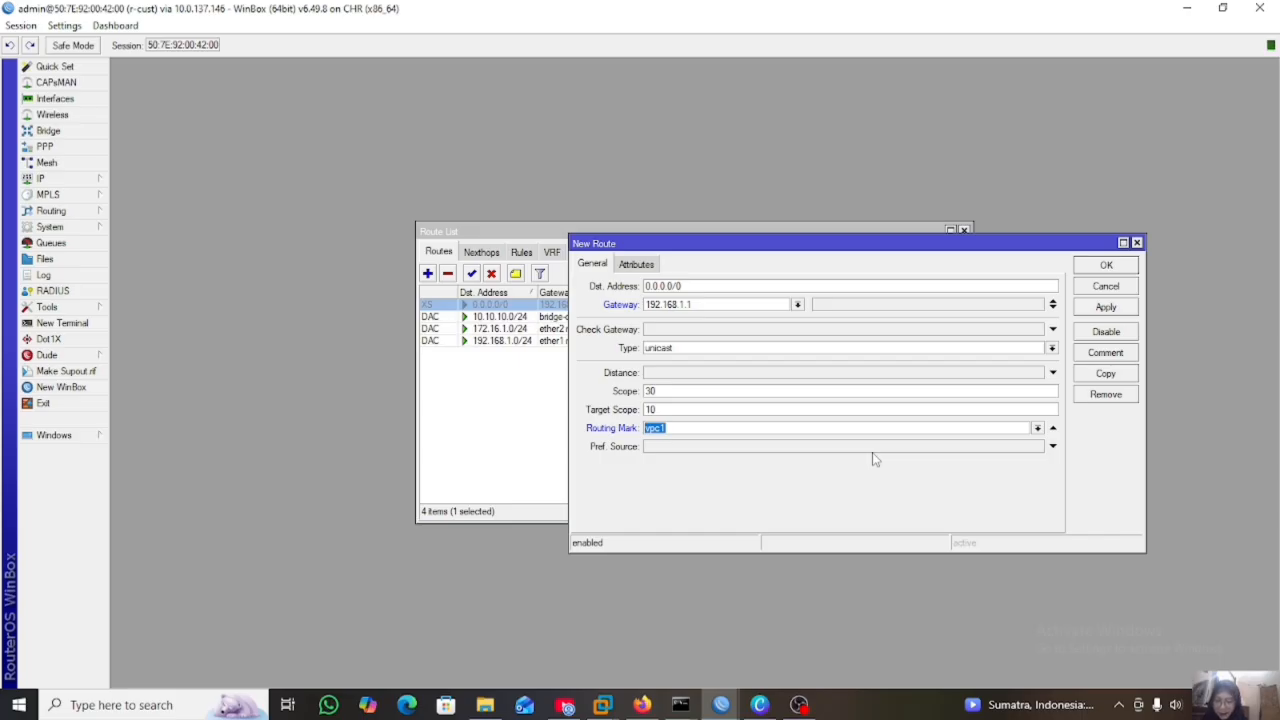
left_click(1128, 312)
left_click(1104, 265)
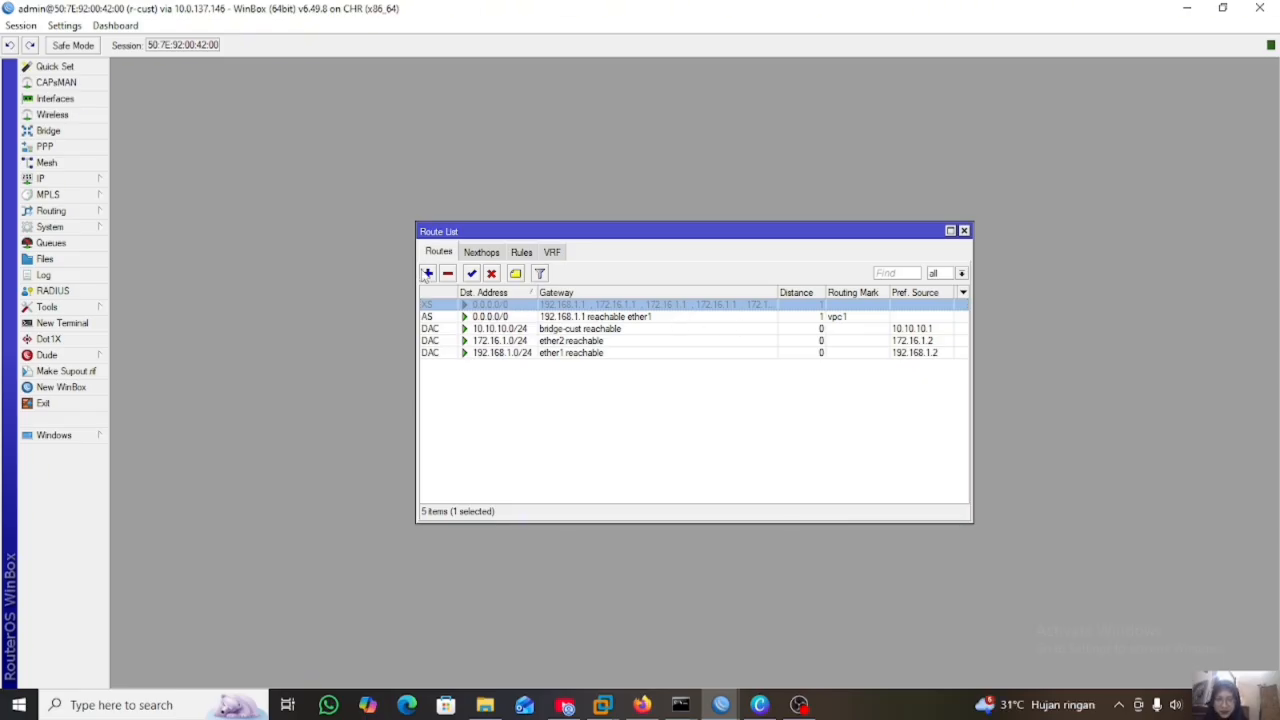
- Add another 0.0.0.0/0 route through gateway 172.16.1.1 with routing mark vpc2
left_click(427, 273)
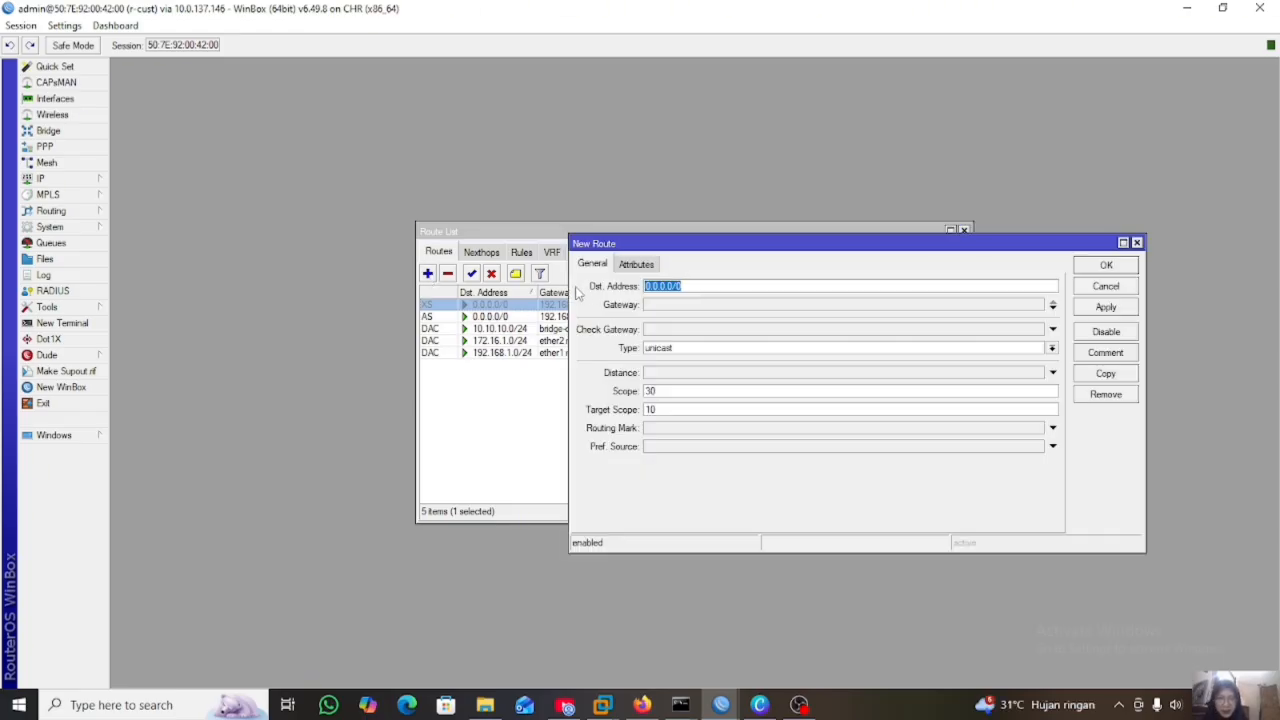
left_click(684, 307)
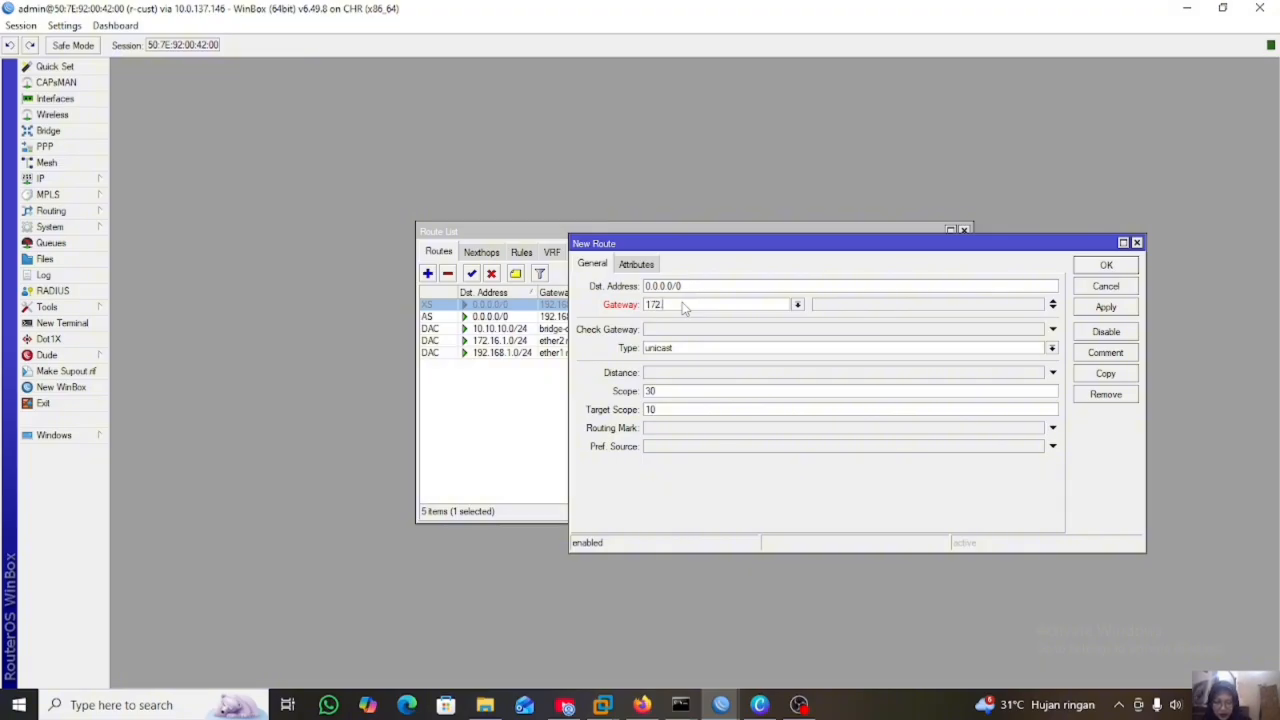
type(".16.1.1")
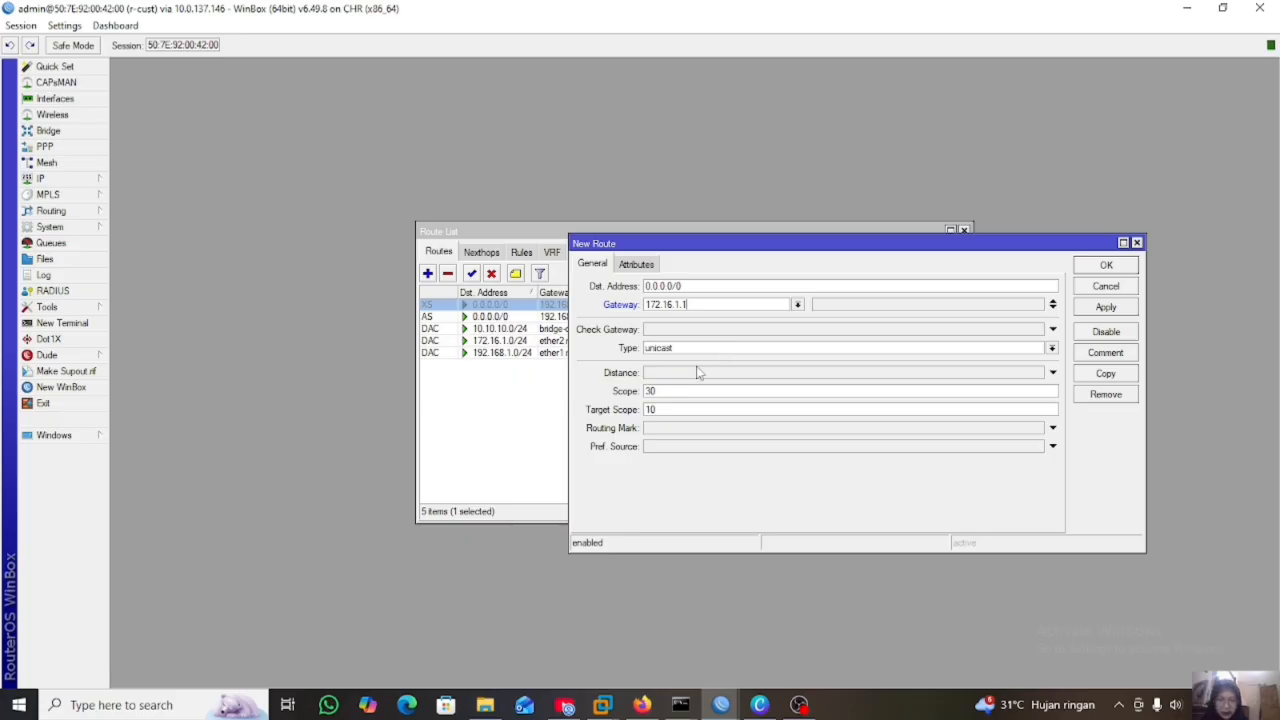
left_click(1053, 428)
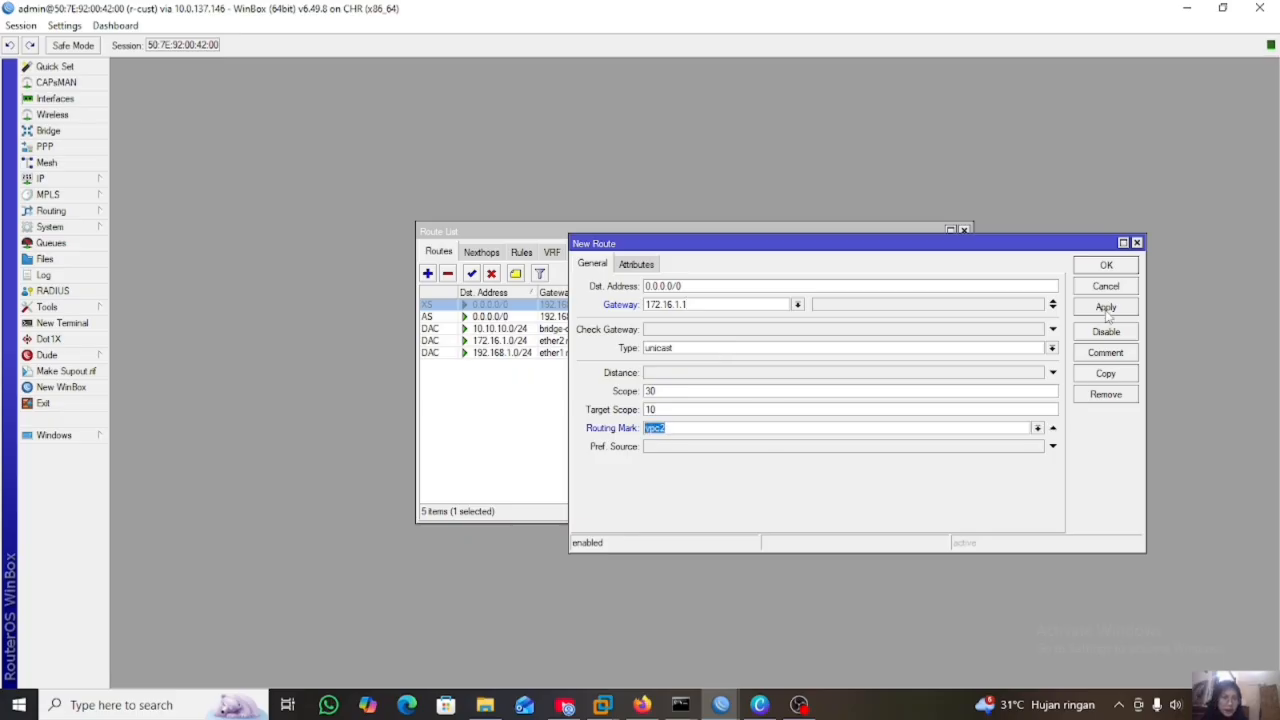
left_click(1106, 310)
left_click(1105, 264)
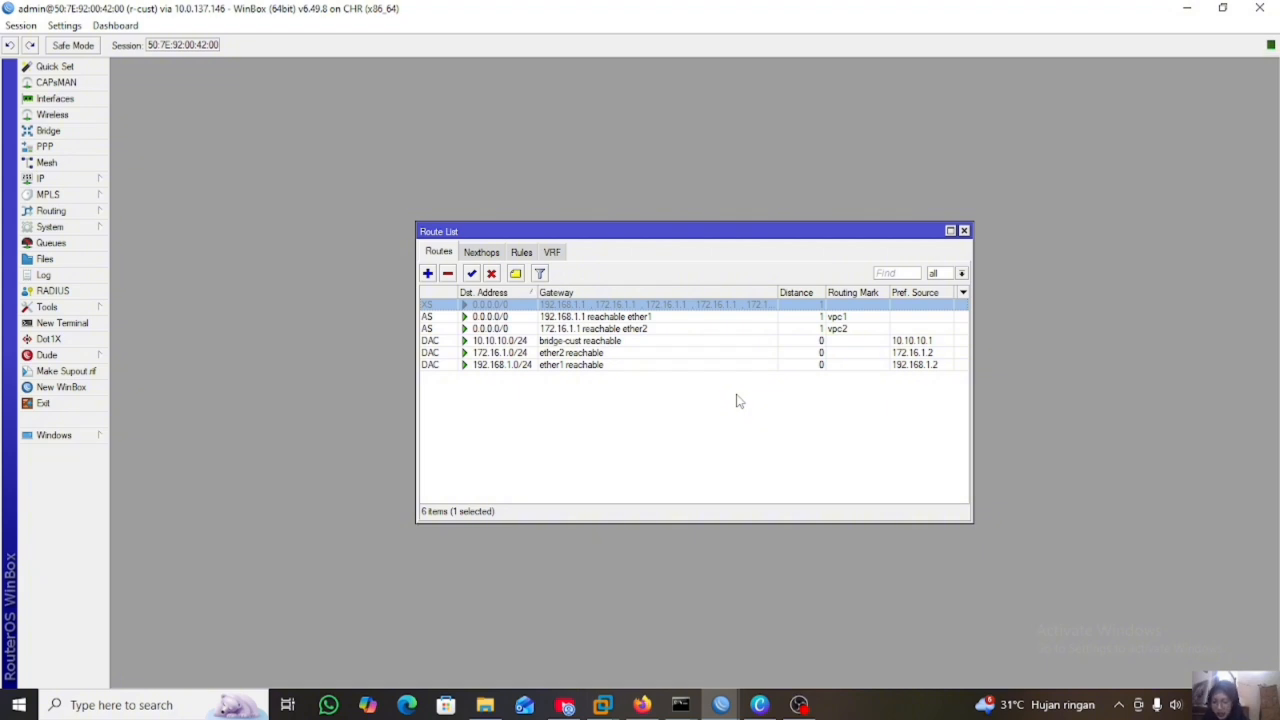
- Switch to the PNETLab topology in Firefox and bring up the VPC1 terminal session
left_click(643, 705)
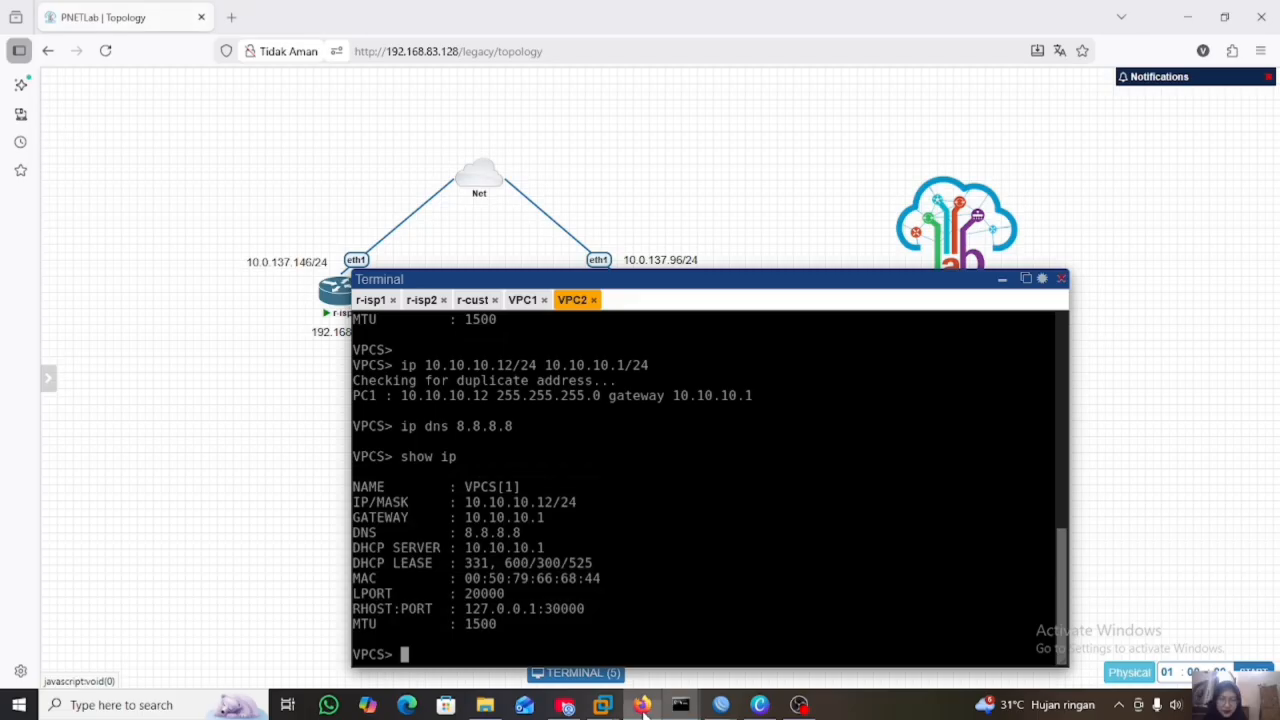
left_click(523, 302)
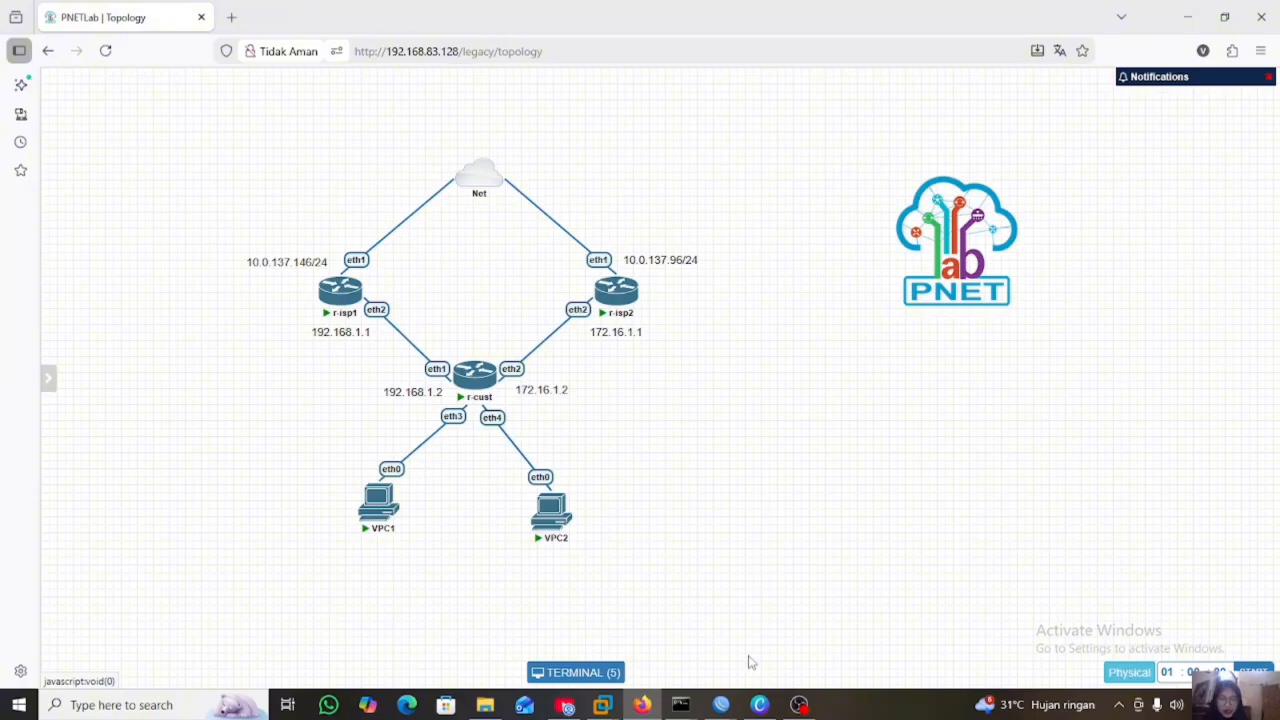
mouse_move(729, 712)
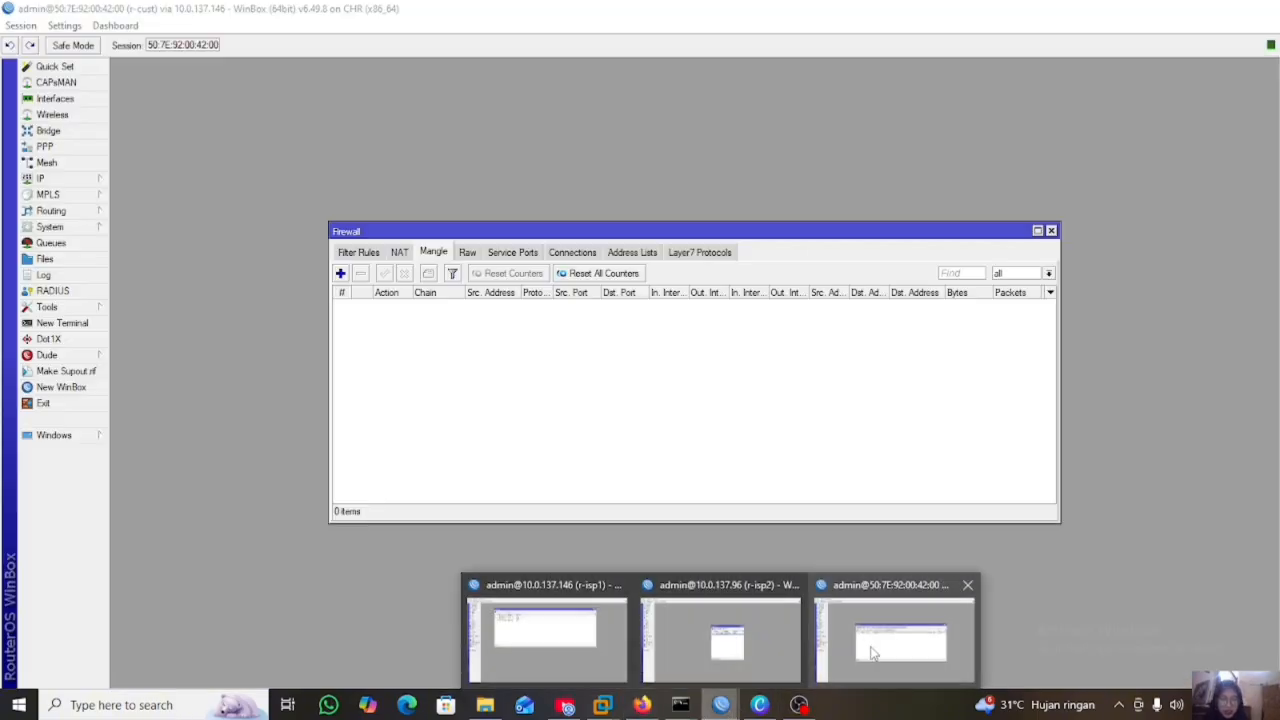
- Switch to the r-cust WinBox session, close the firewall window and review the existing routes and policy routing rules
left_click(895, 625)
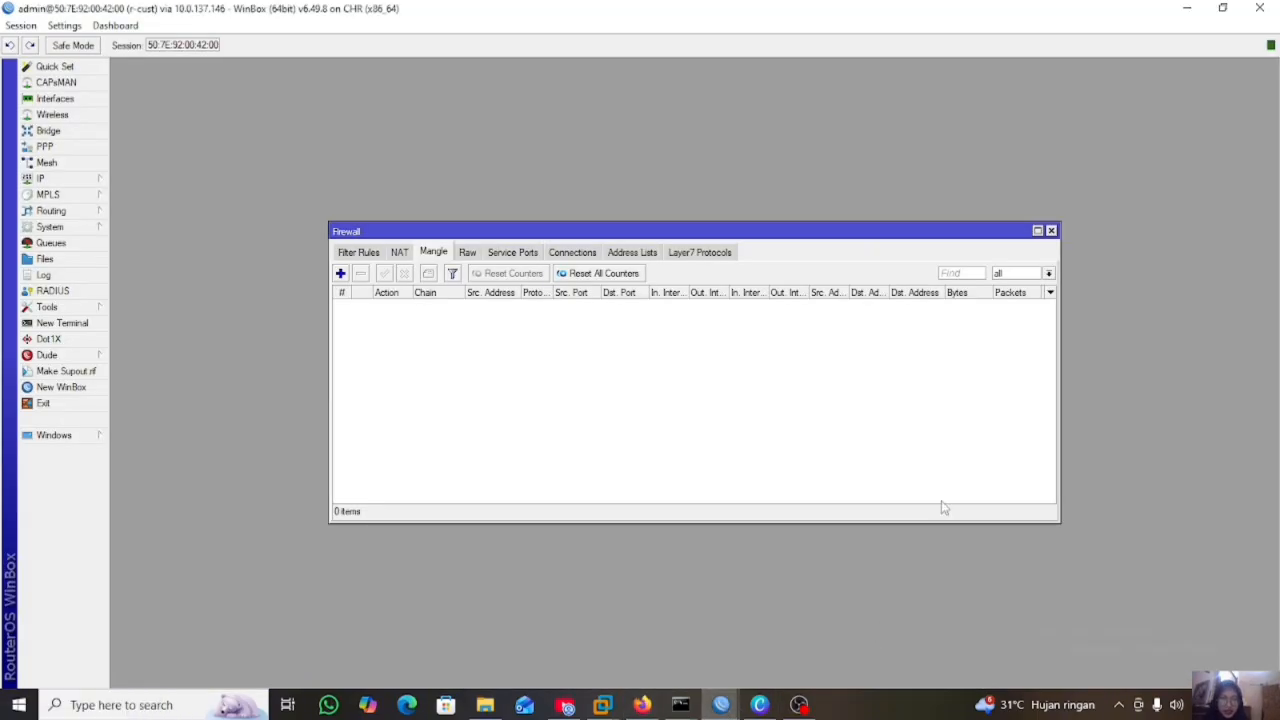
left_click(1051, 230)
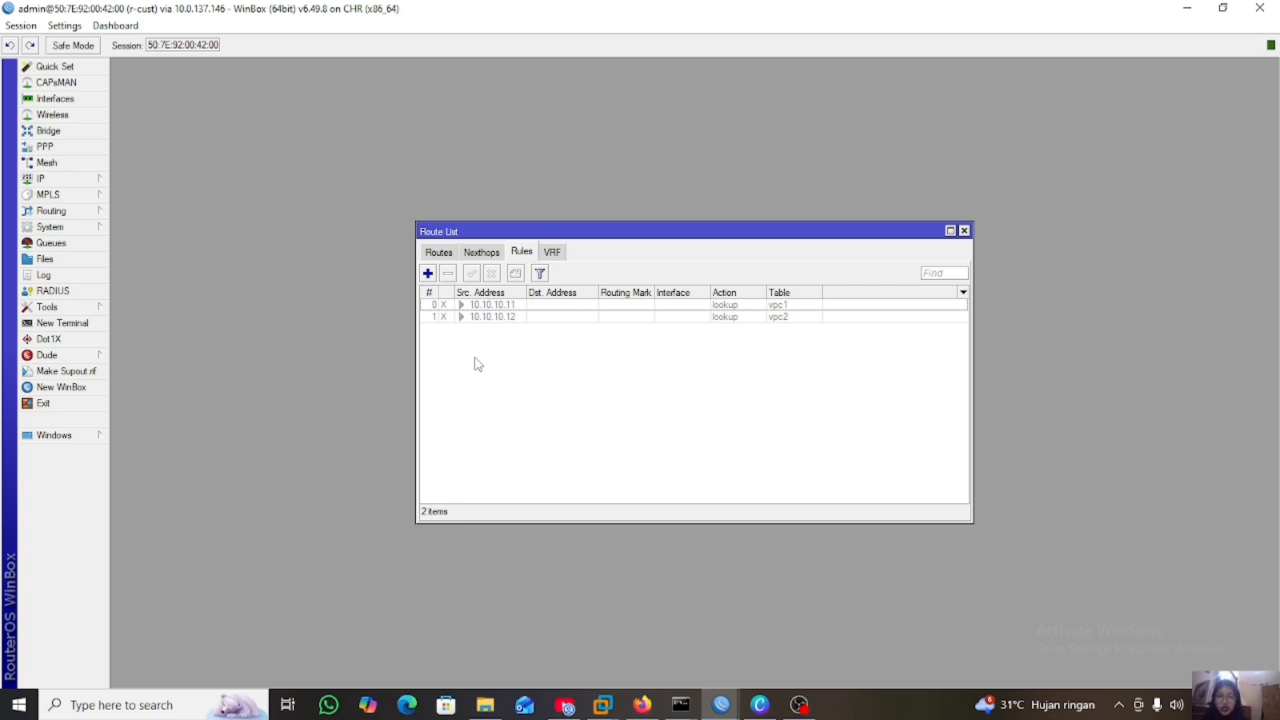
left_click(440, 252)
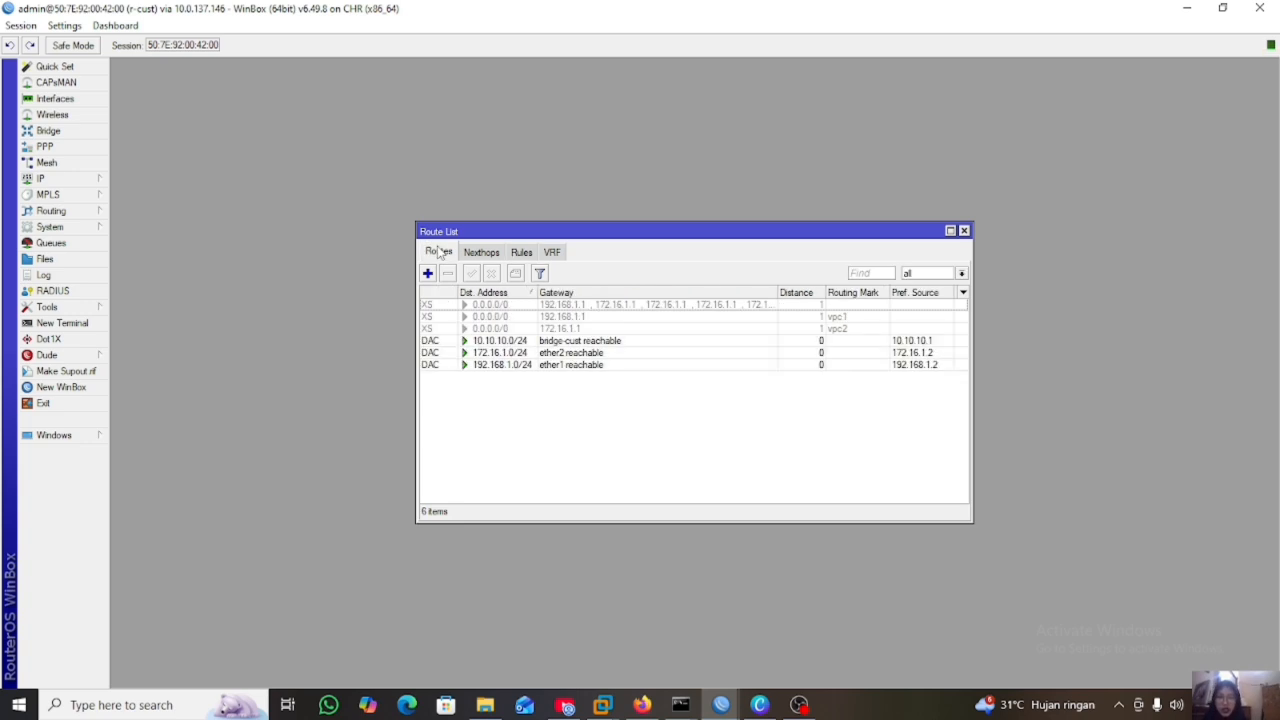
left_click(516, 253)
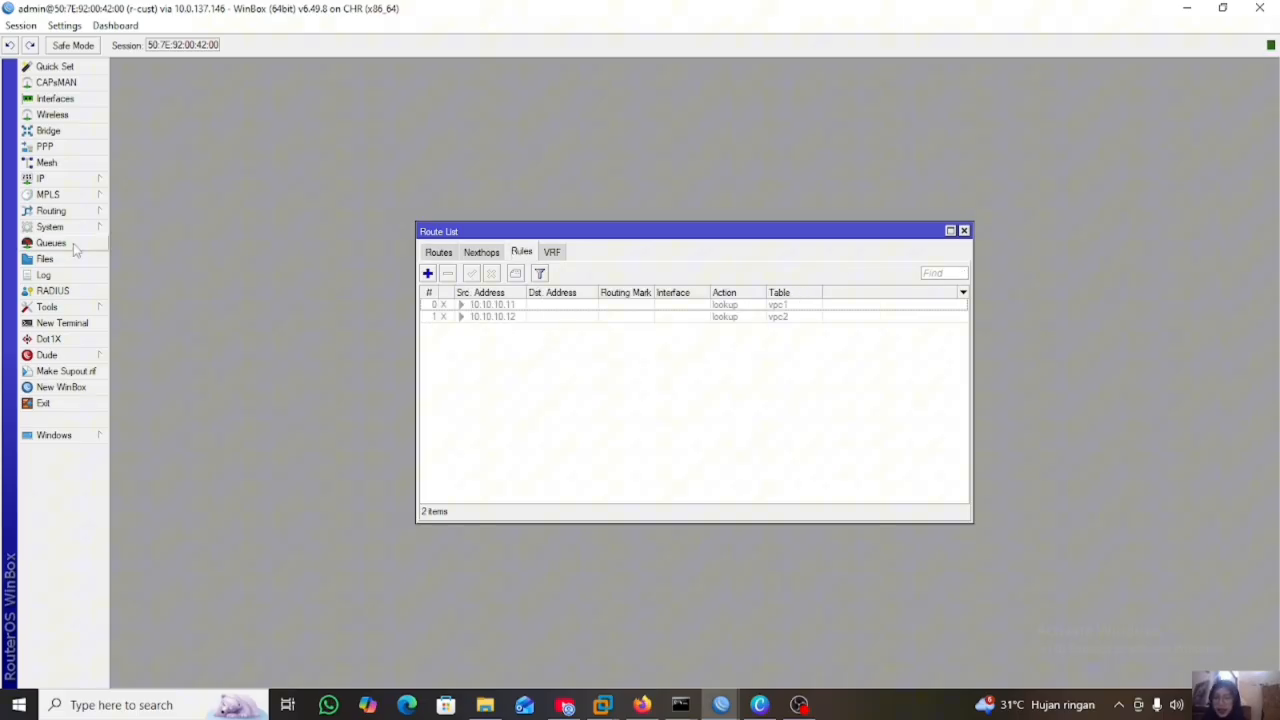
- Start a new firewall mangle rule in the prerouting chain for source address 10.10.10.11
left_click(75, 180)
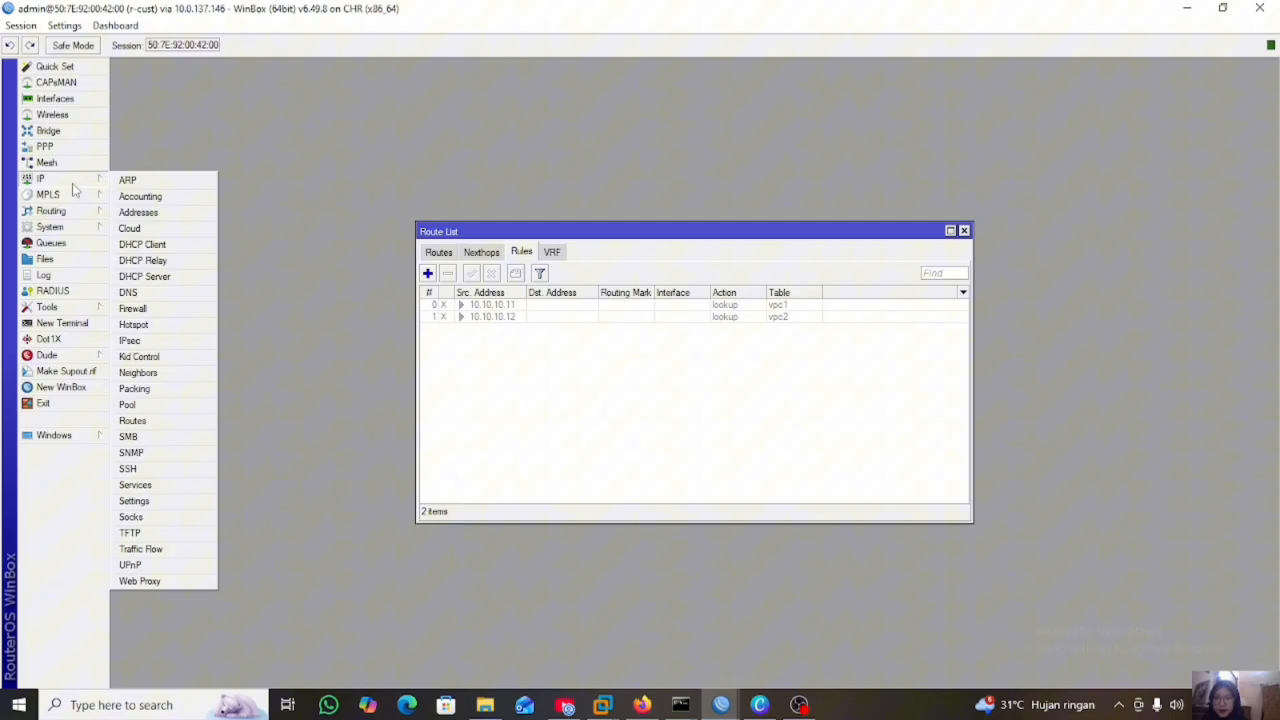
left_click(167, 310)
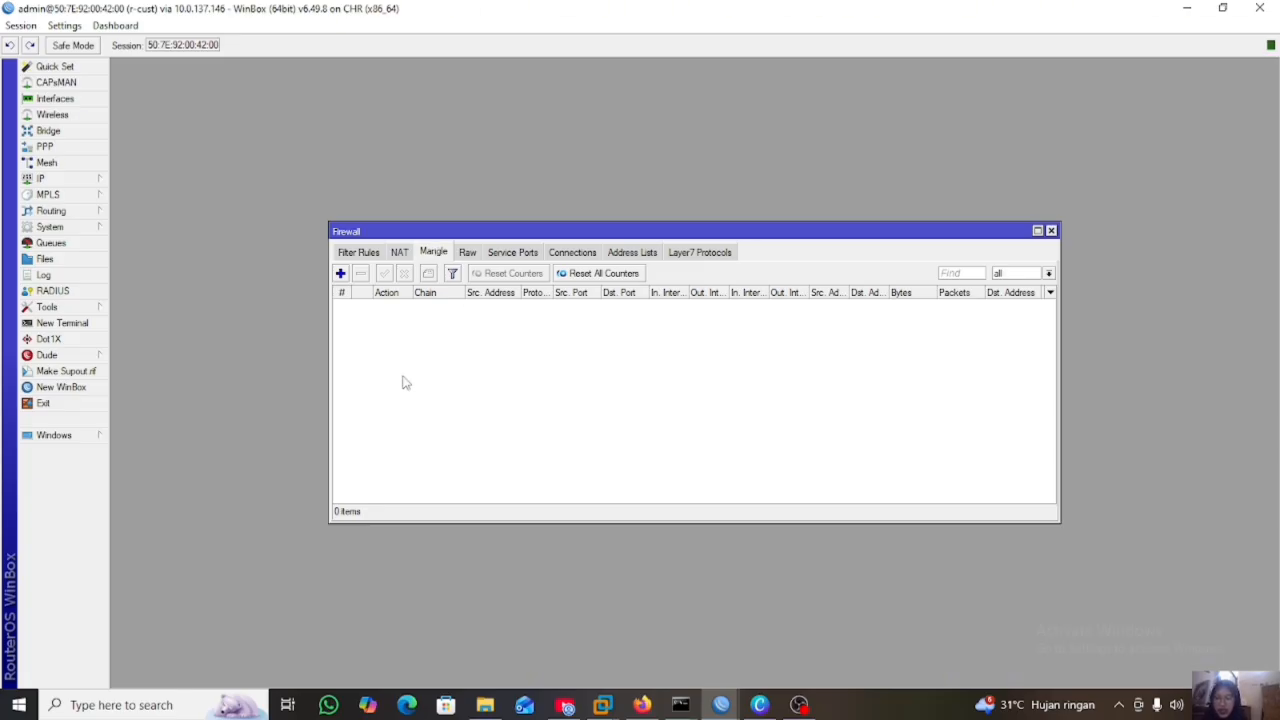
left_click(340, 273)
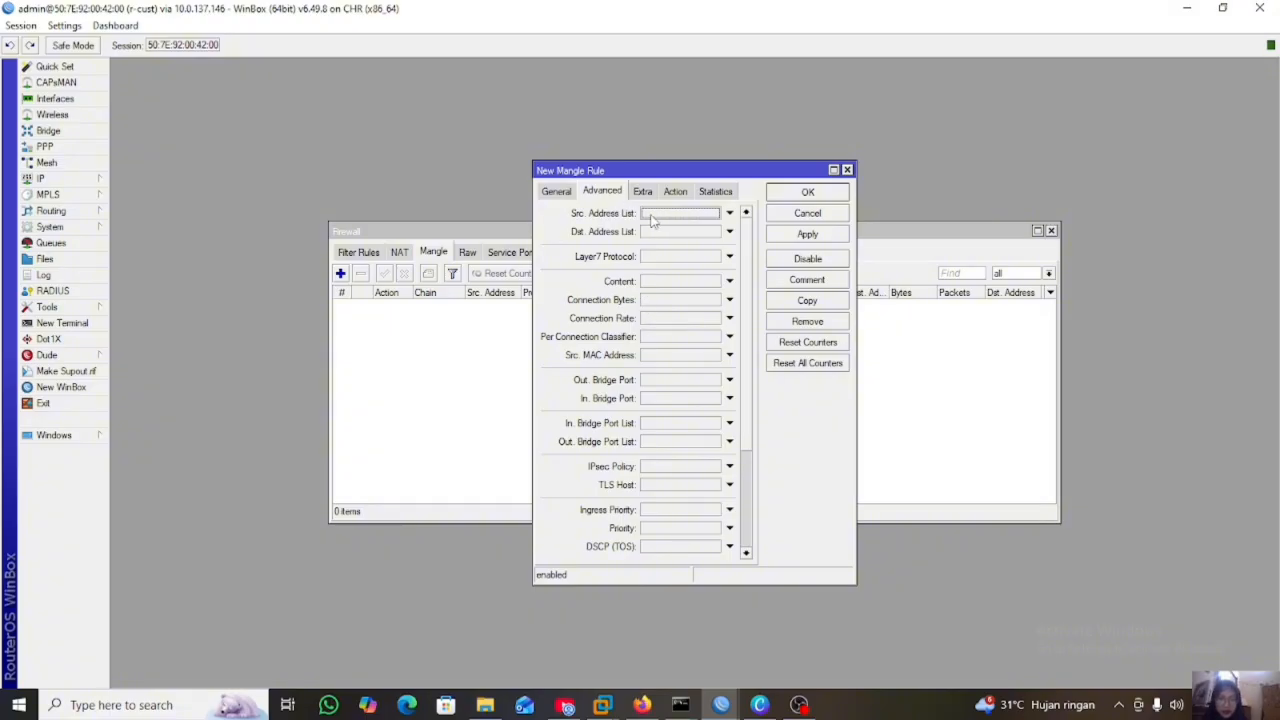
left_click(567, 196)
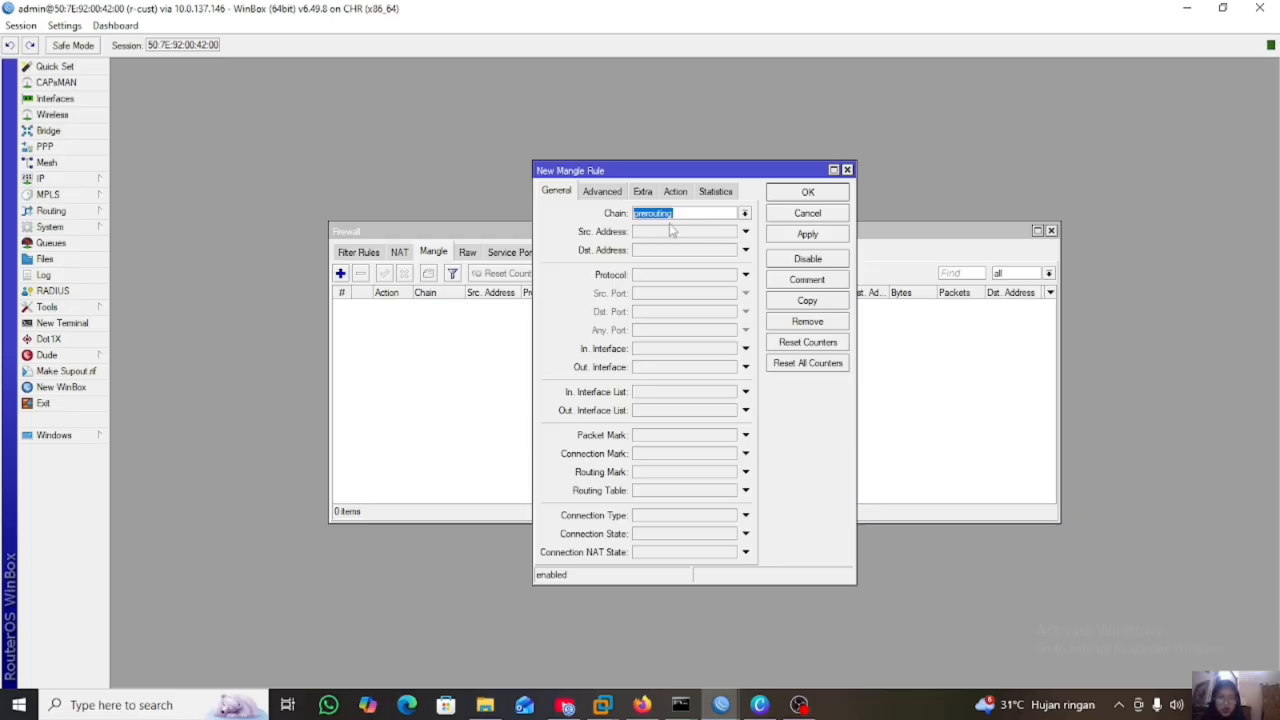
left_click(657, 231)
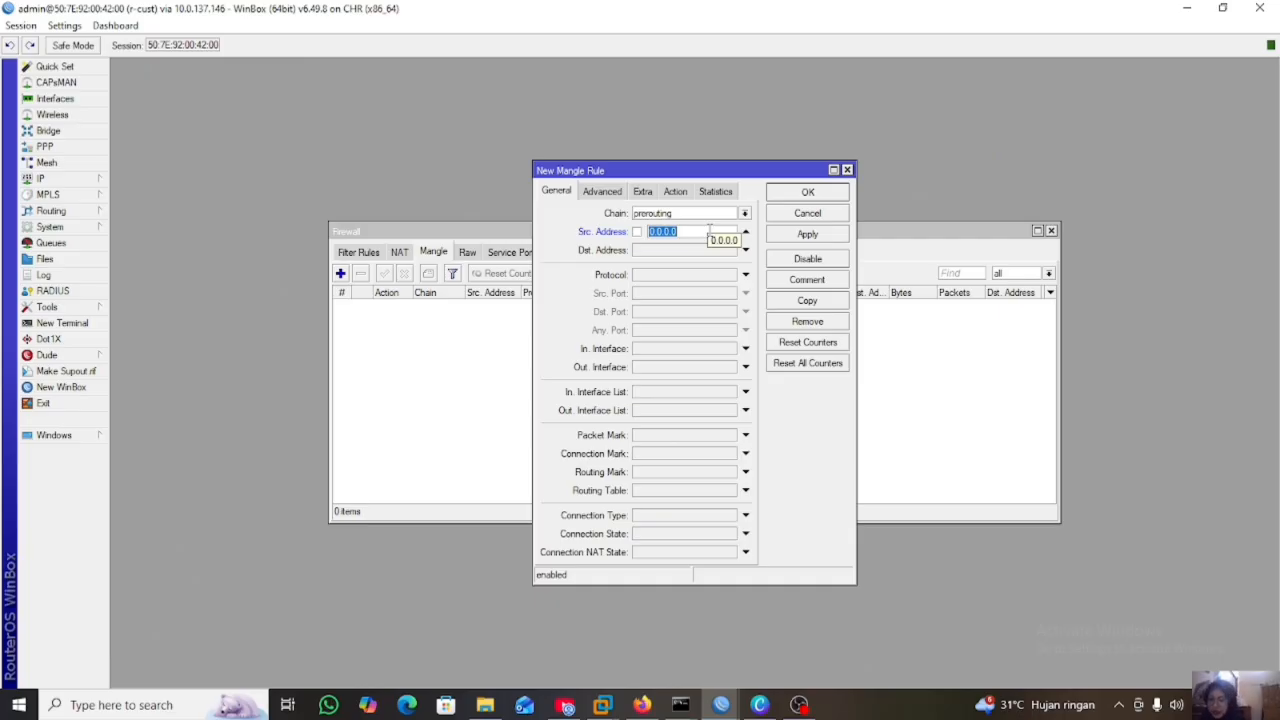
type("10.")
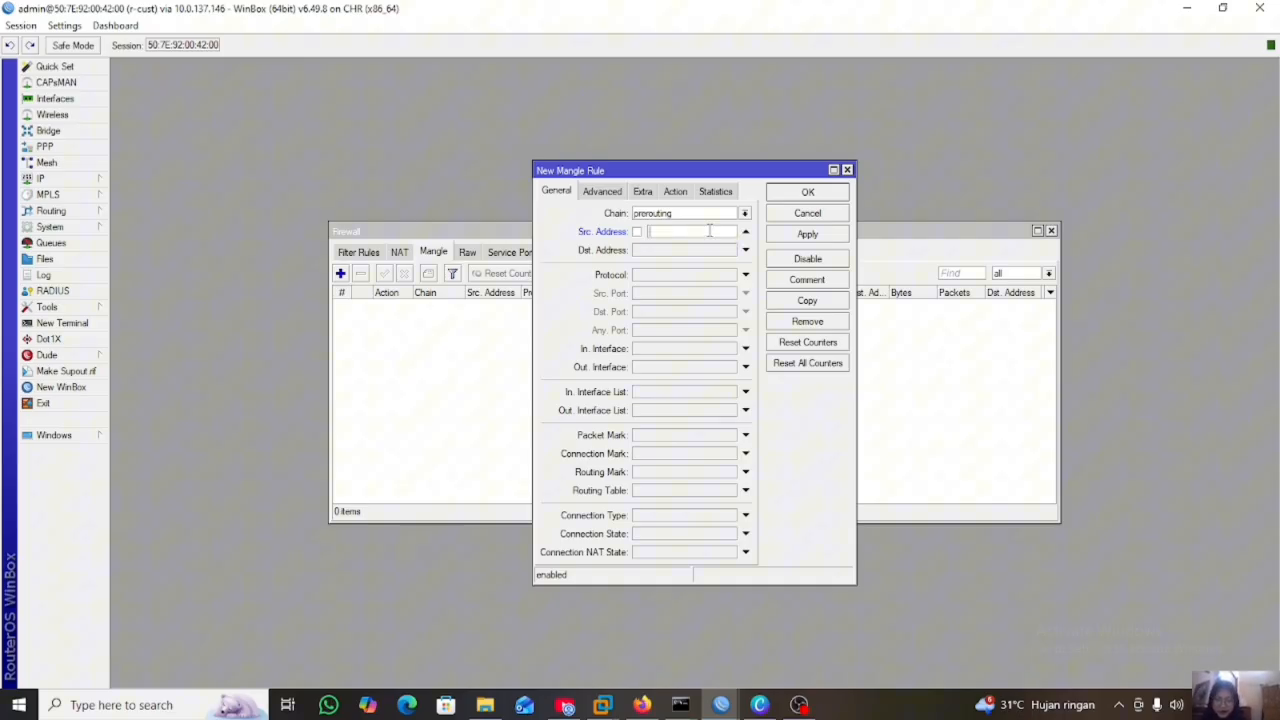
type("10.1")
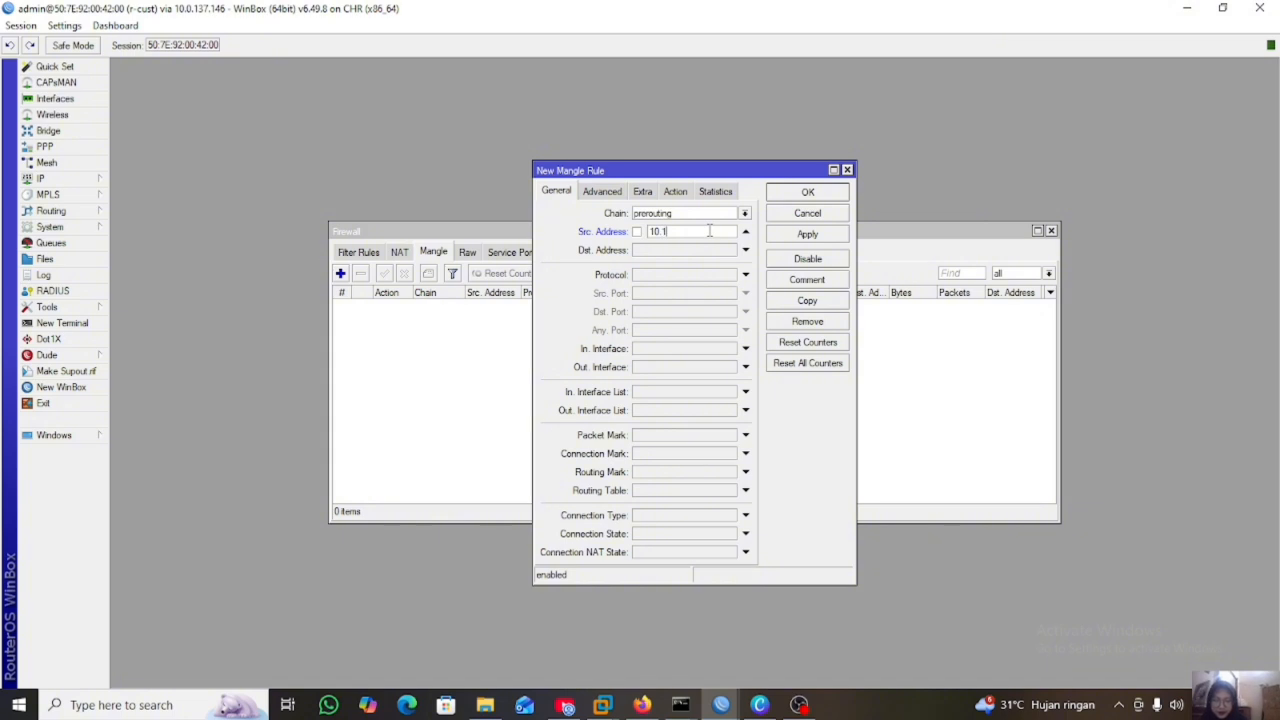
type("0.1")
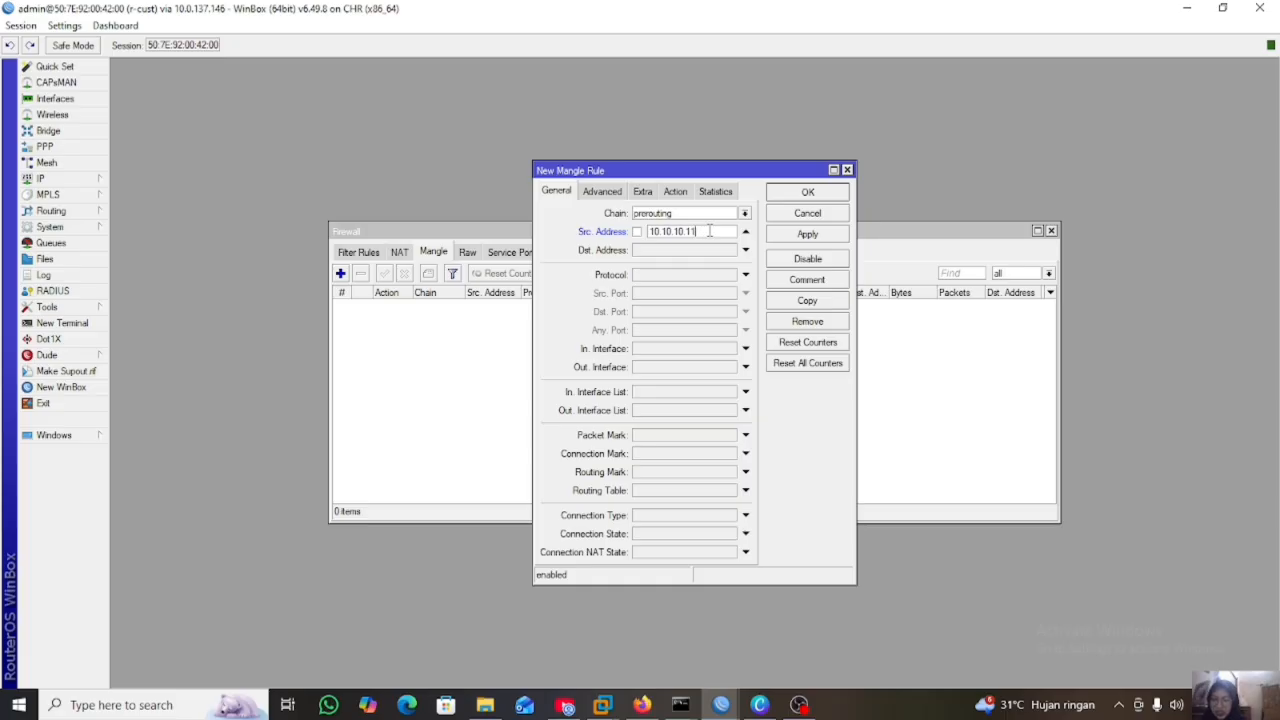
- Set the mangle rule's action to mark routing with new routing mark mangle-isp1 and apply it
left_click(676, 192)
left_click(745, 213)
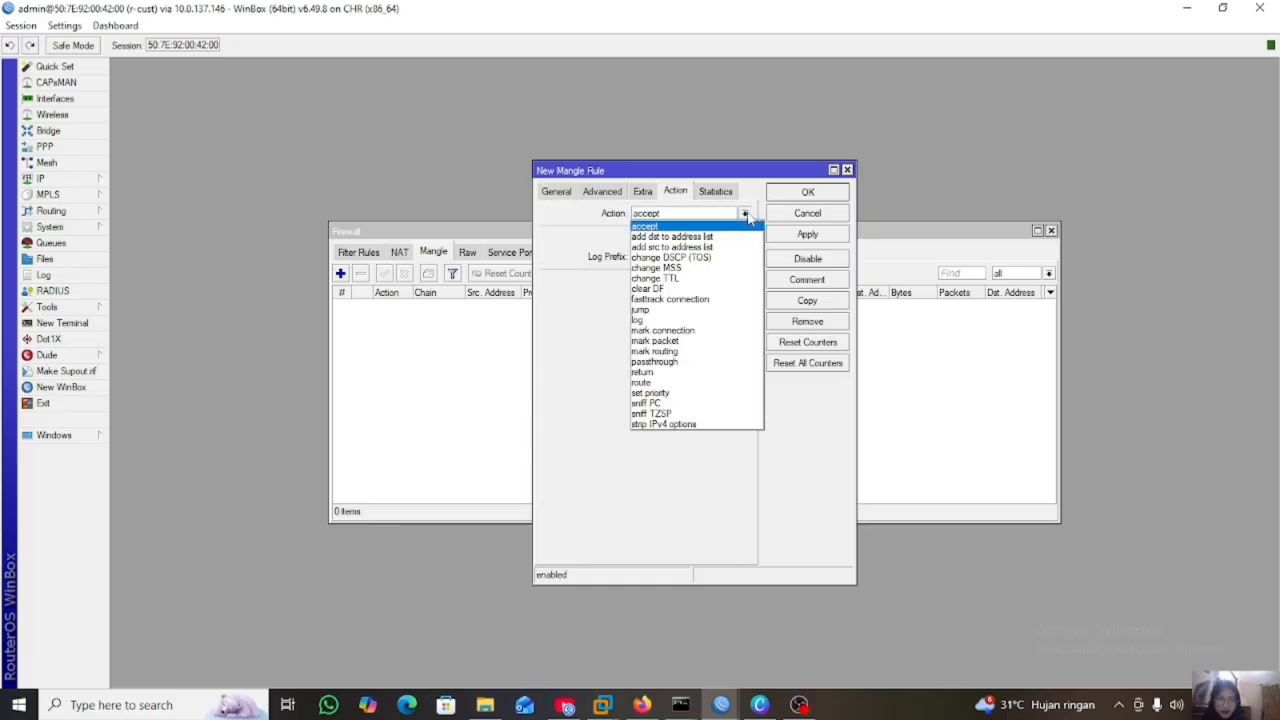
left_click(677, 351)
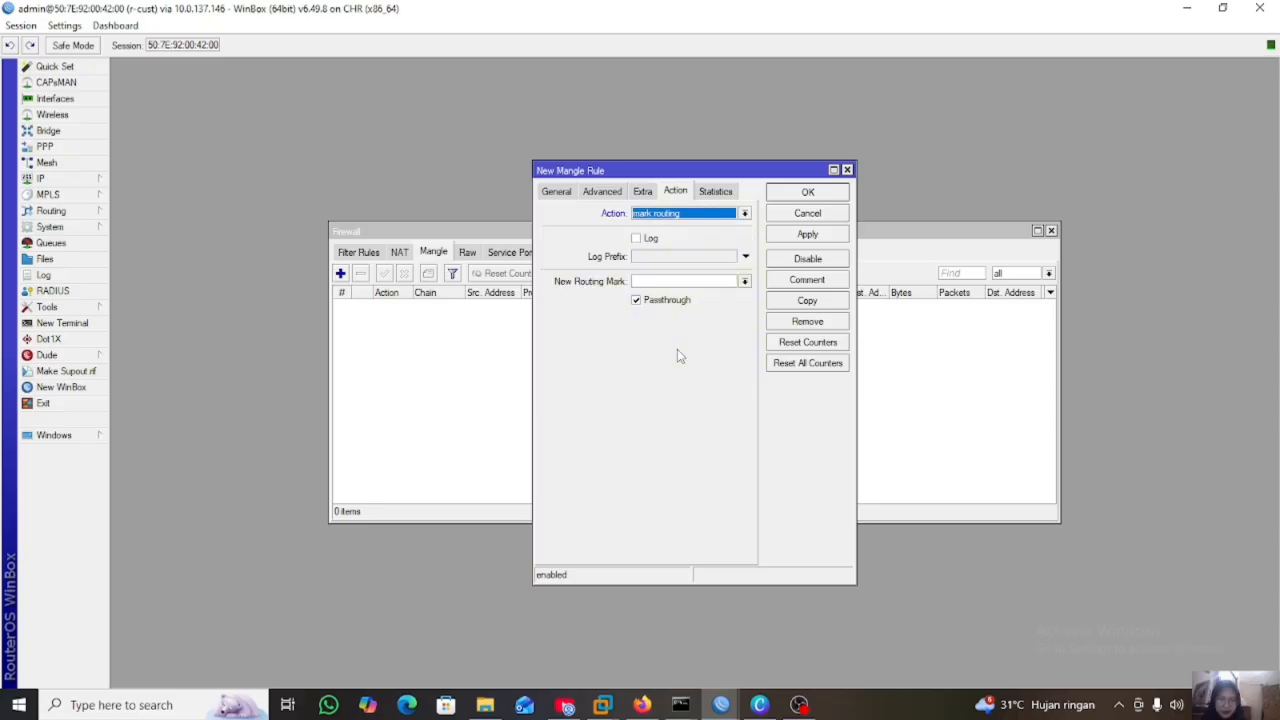
left_click(649, 281)
type("mangle-isp1")
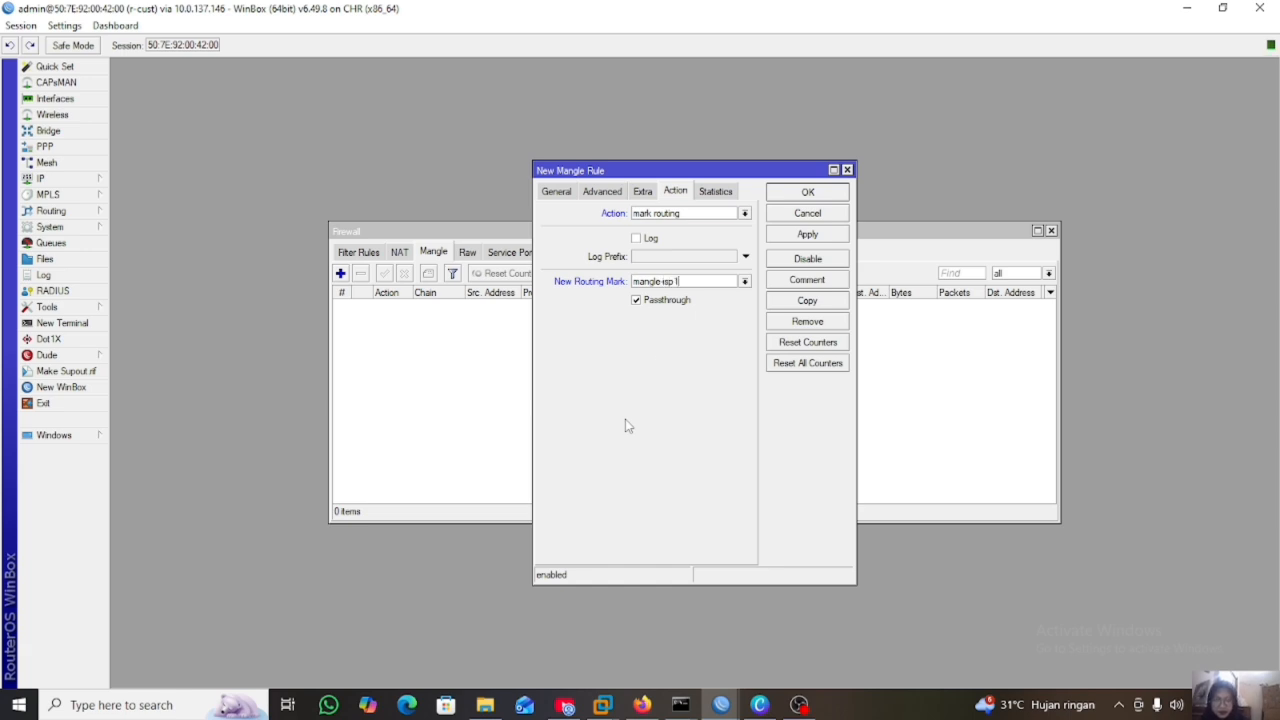
left_click(659, 345)
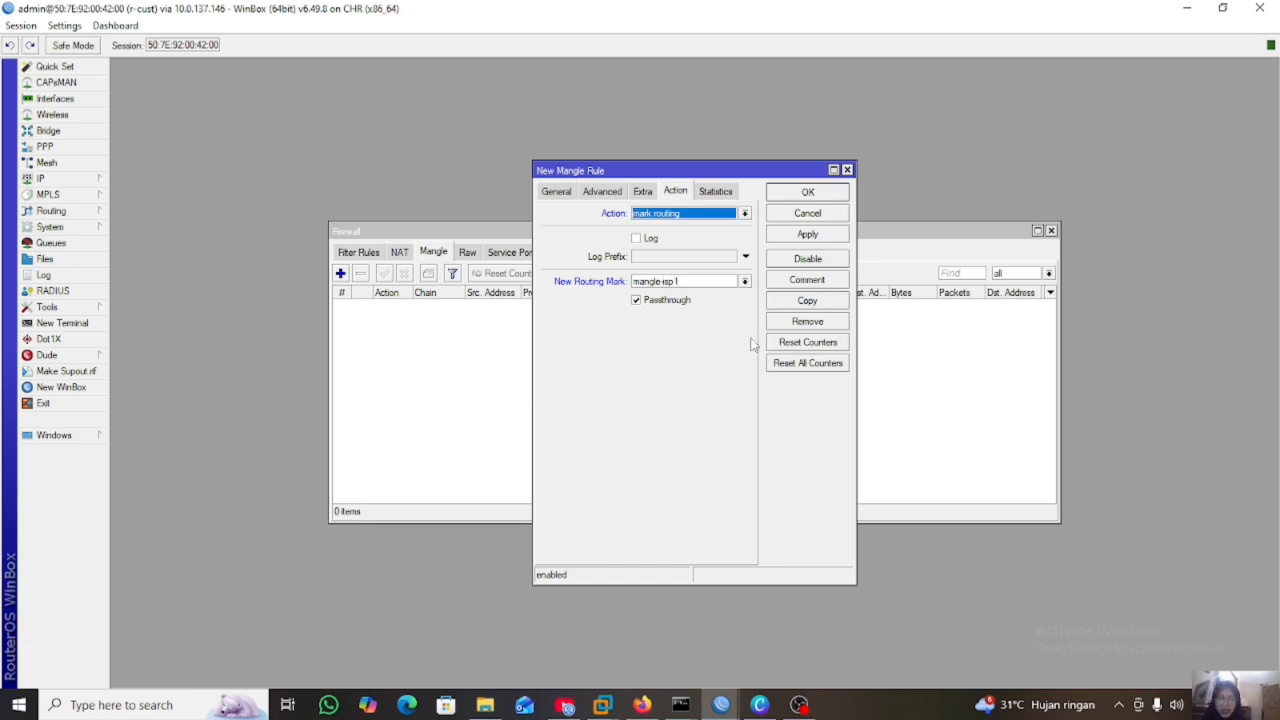
left_click(815, 240)
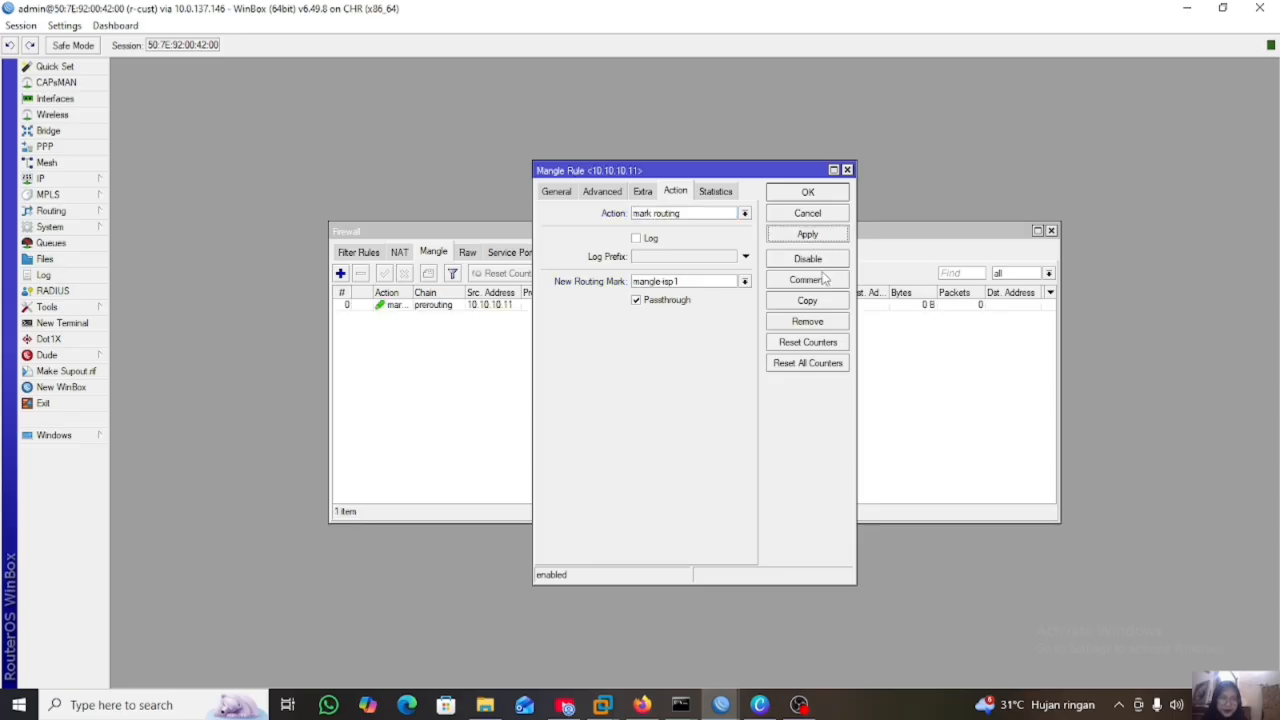
- Copy the mangle rule for source address 10.10.10.12 with new routing mark mangle-isp2, and save both rules
left_click(813, 303)
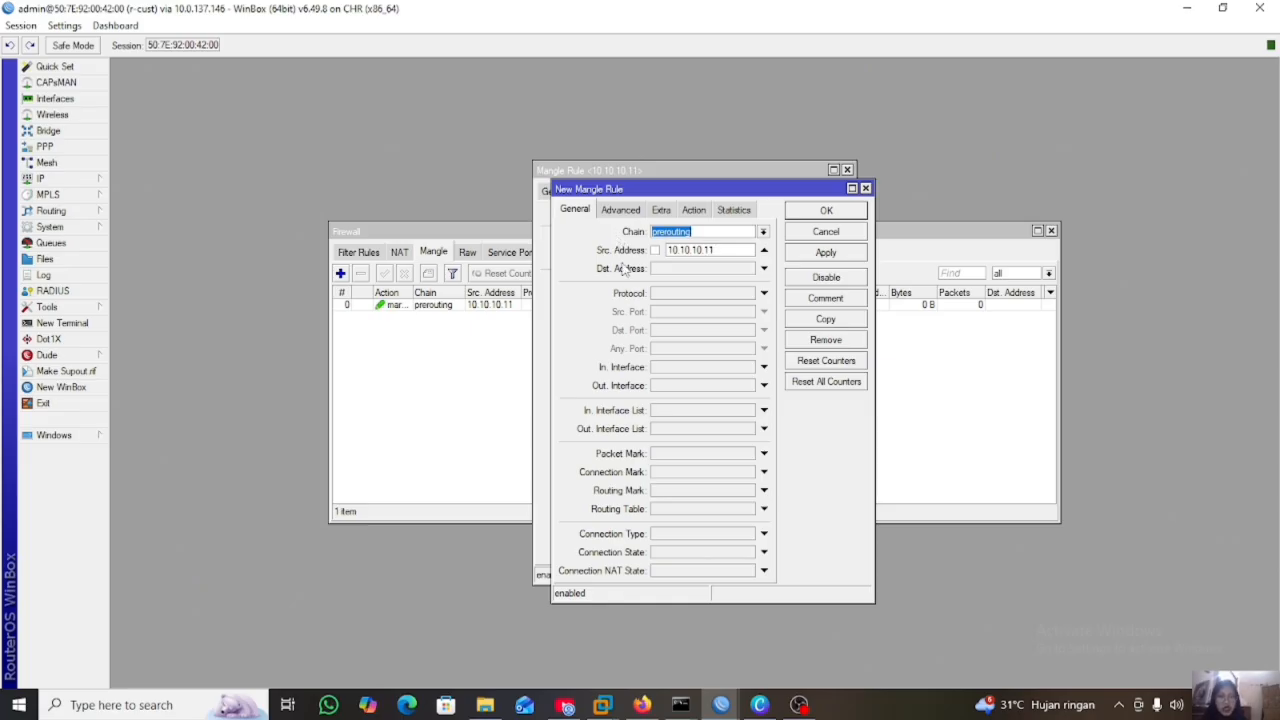
left_click(721, 252)
key("BackSpace")
type("2")
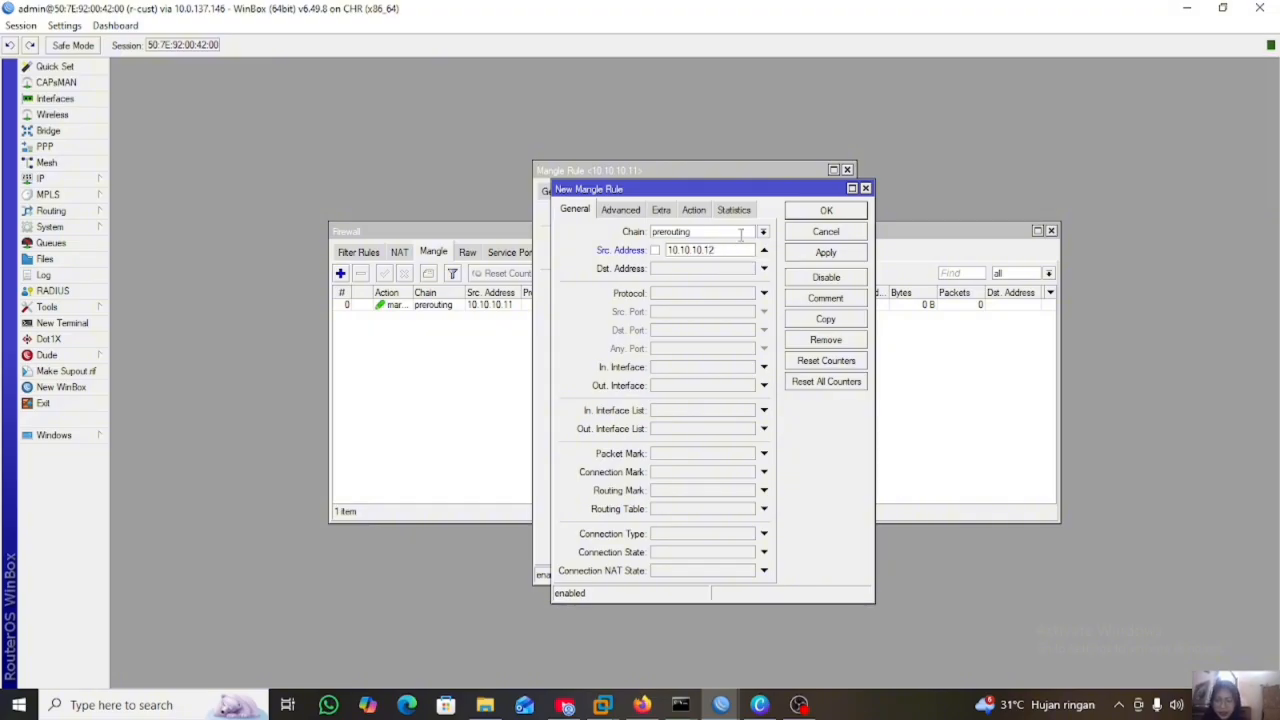
left_click(695, 210)
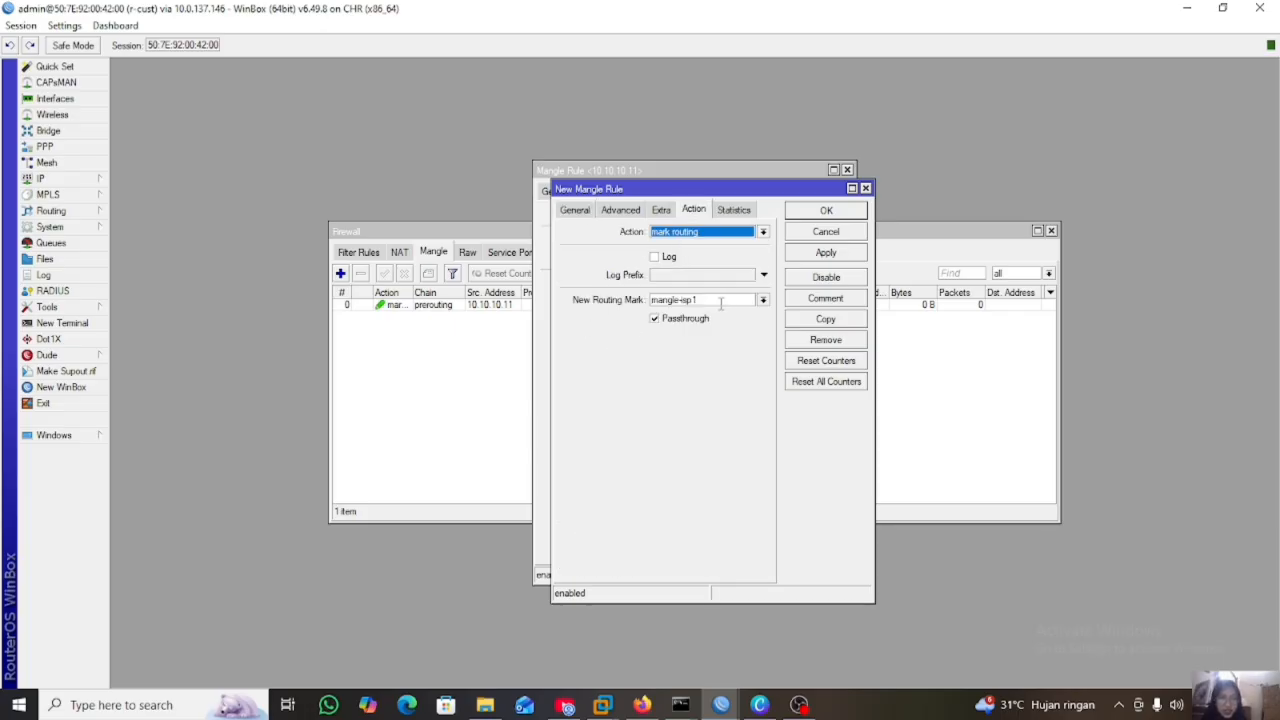
left_click(724, 300)
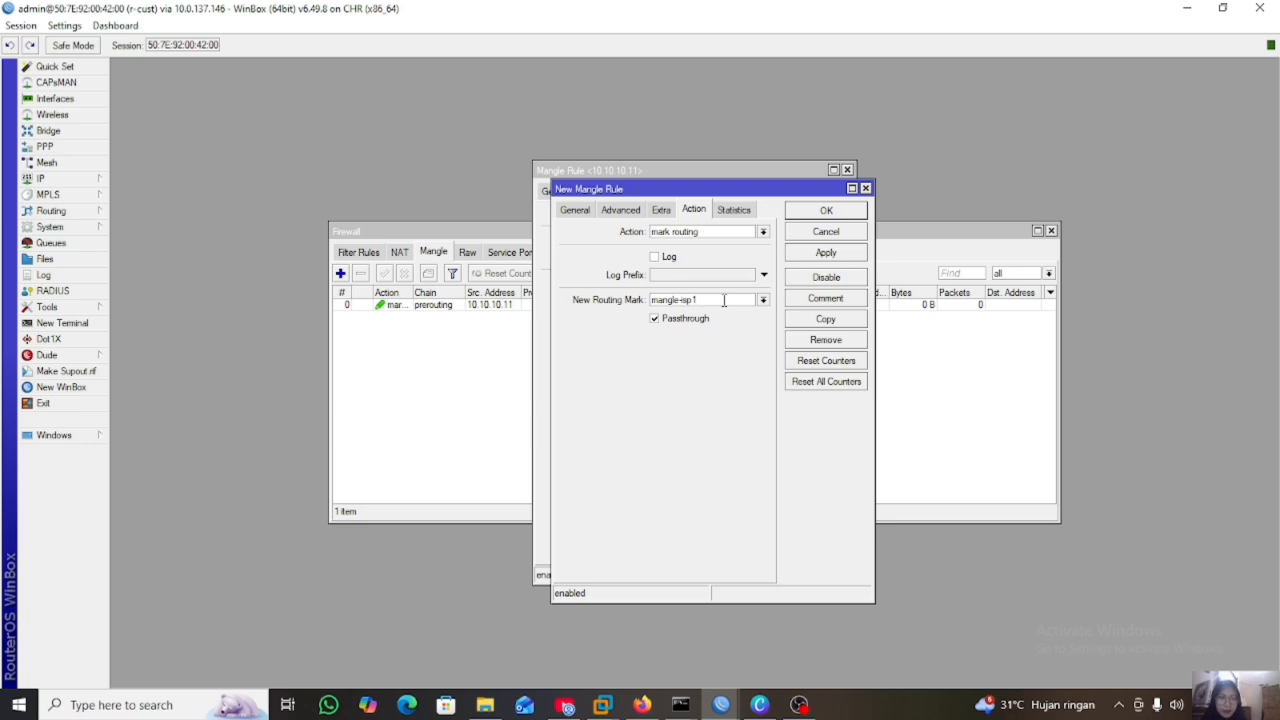
key("BackSpace")
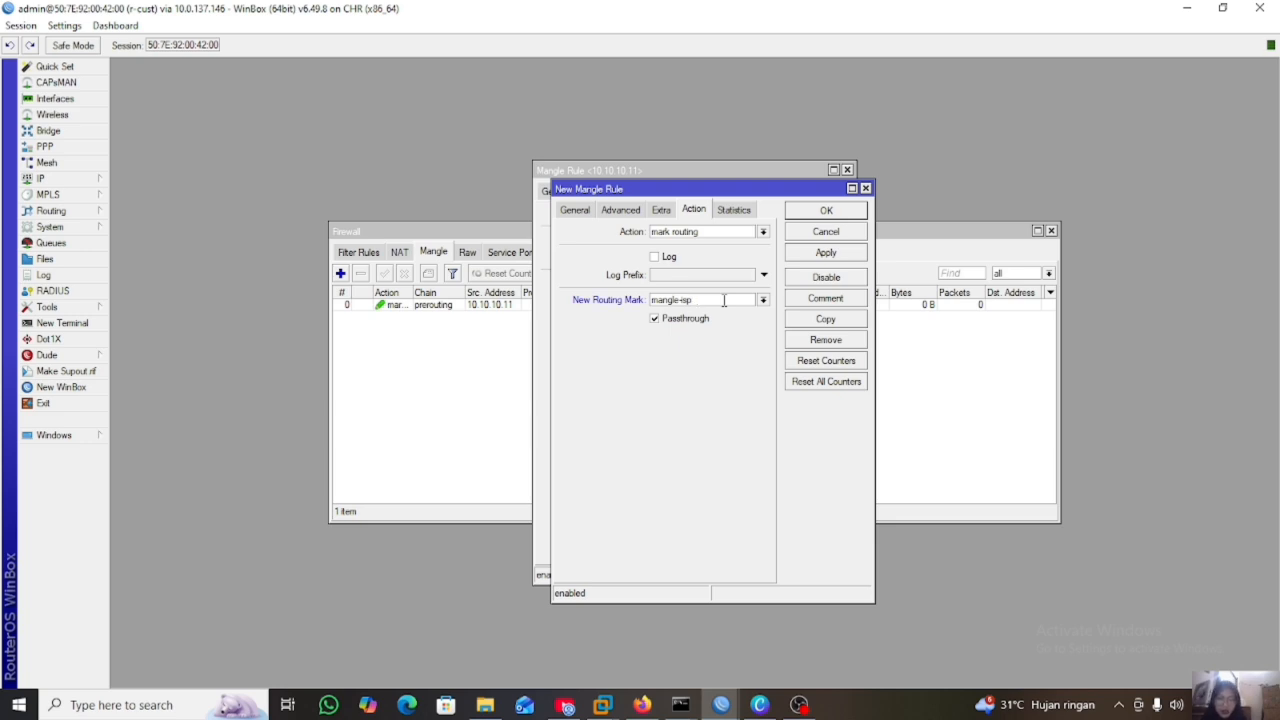
type("2")
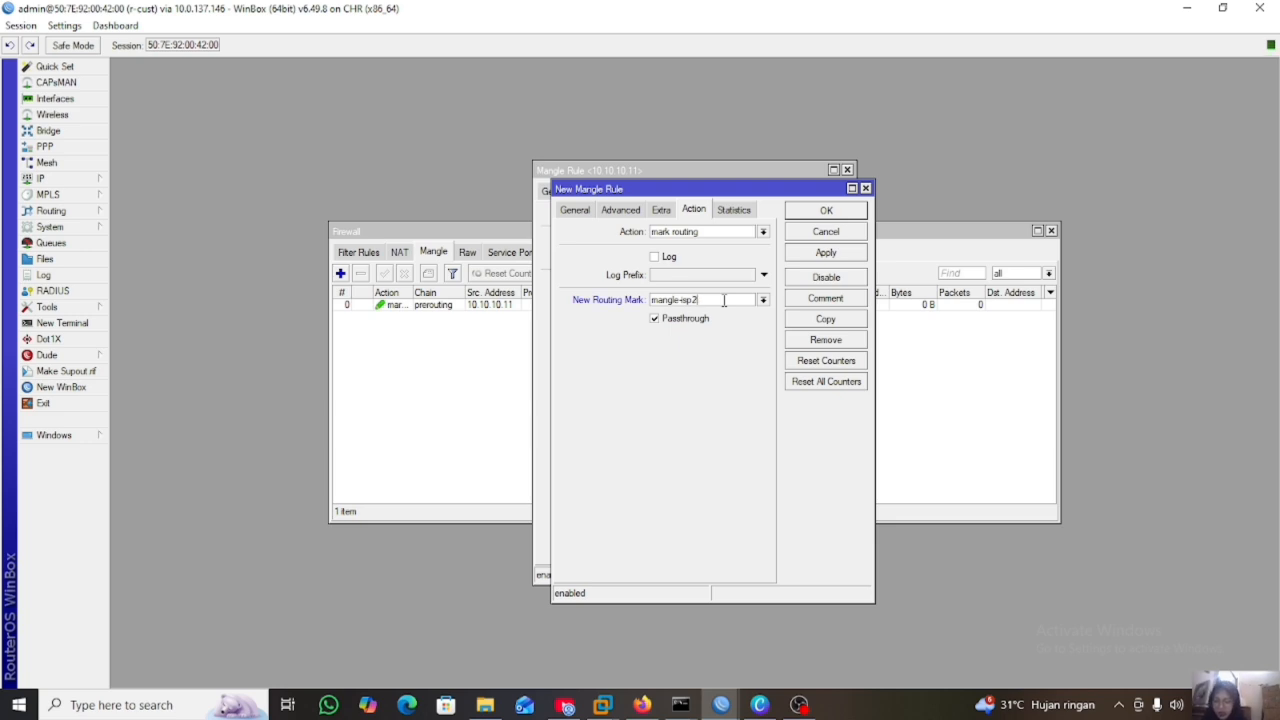
left_click(822, 253)
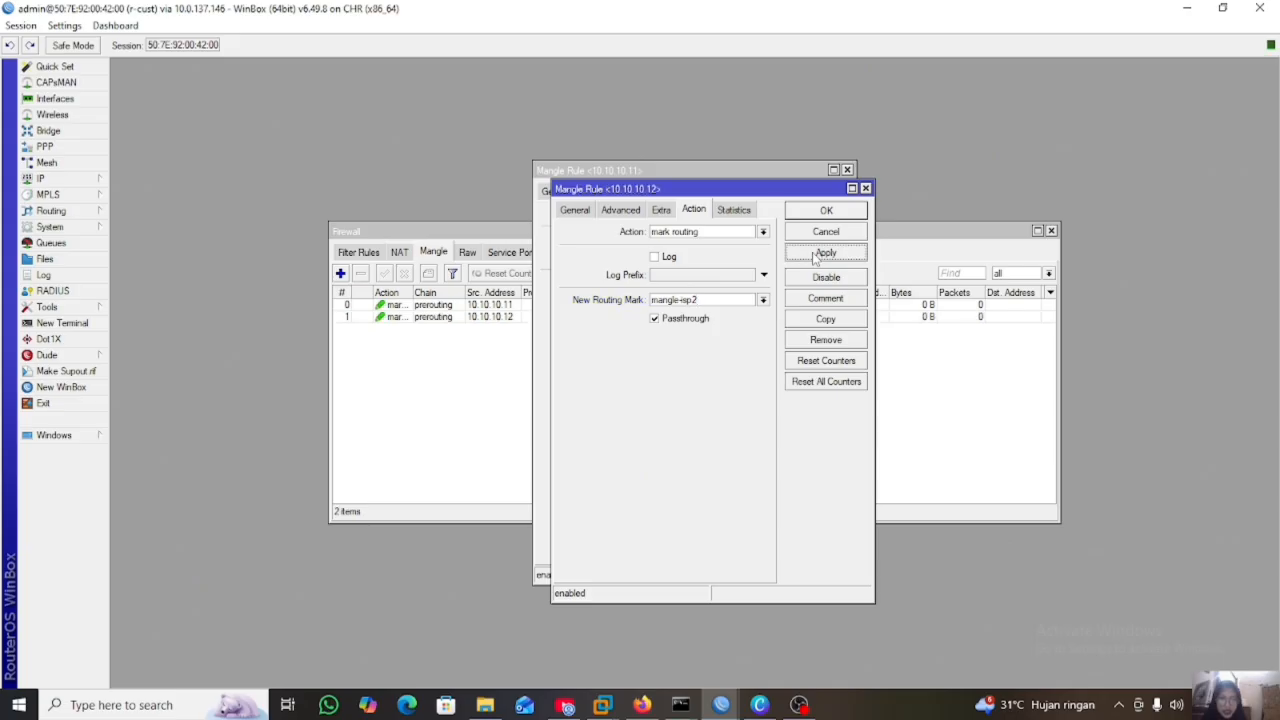
left_click(824, 212)
left_click(816, 192)
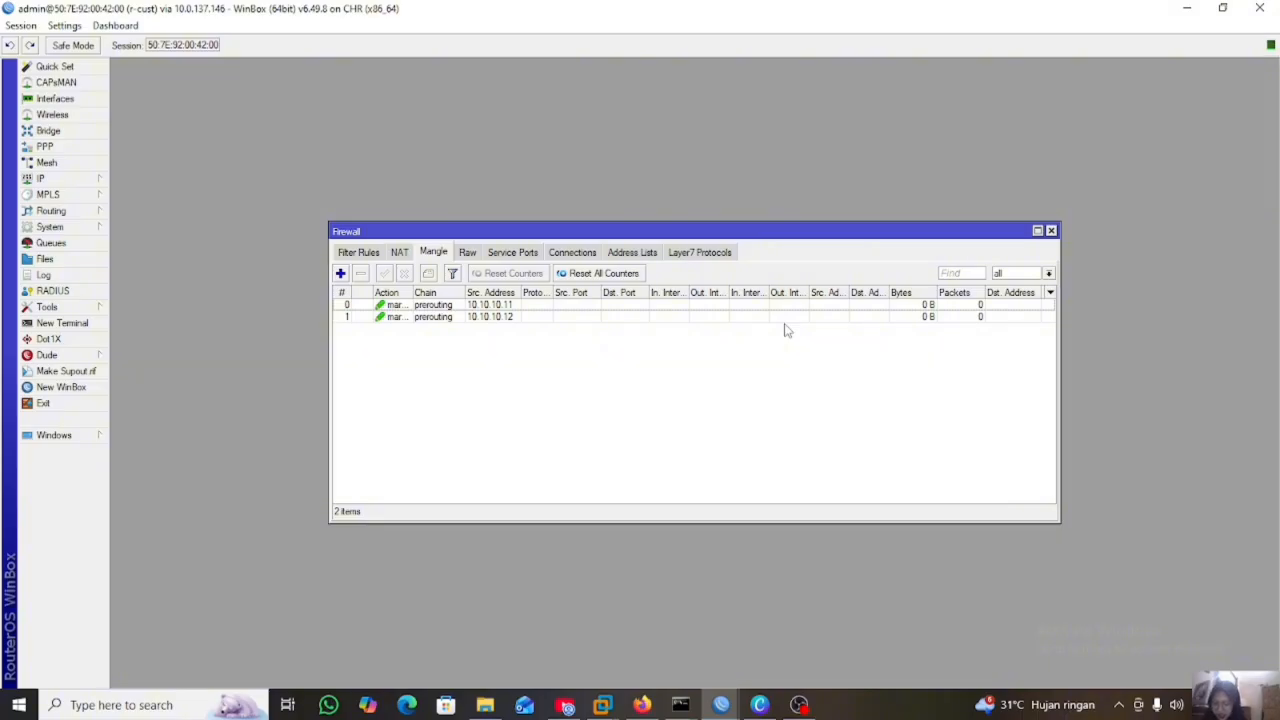
- Add a 0.0.0.0/0 route through gateway 192.168.1.1 with routing mark mangle-isp1
left_click(82, 182)
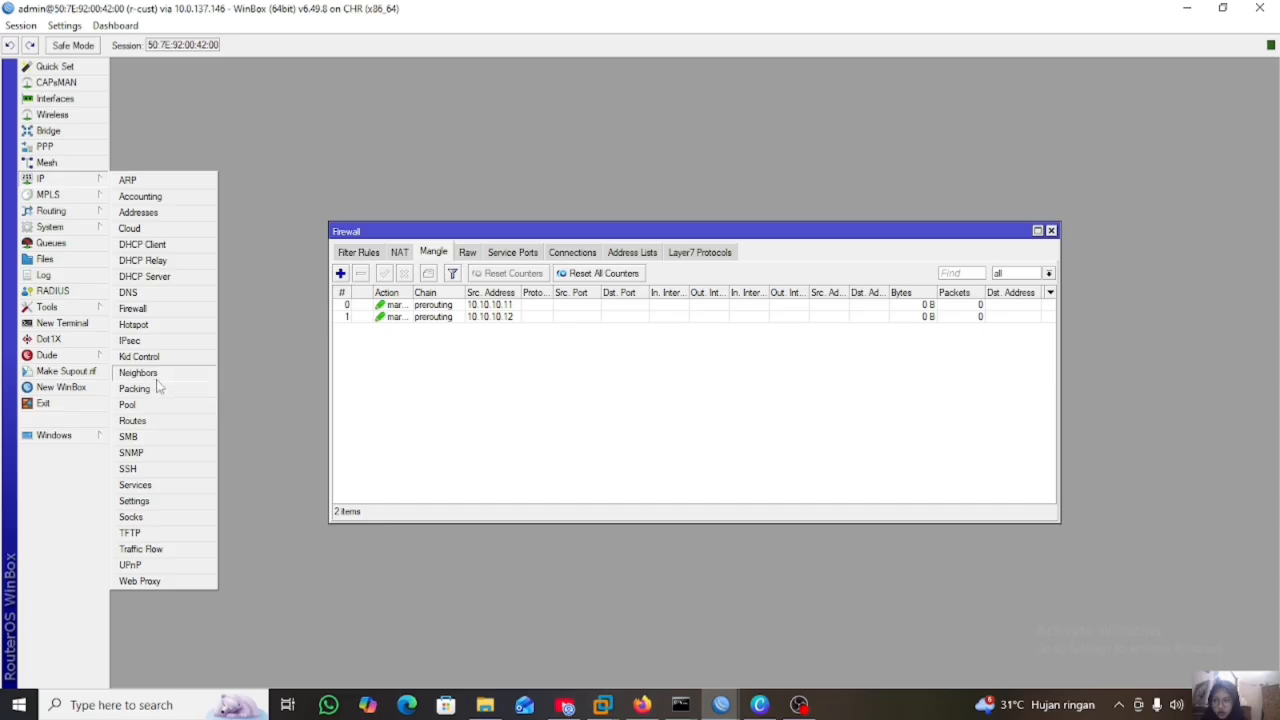
left_click(155, 421)
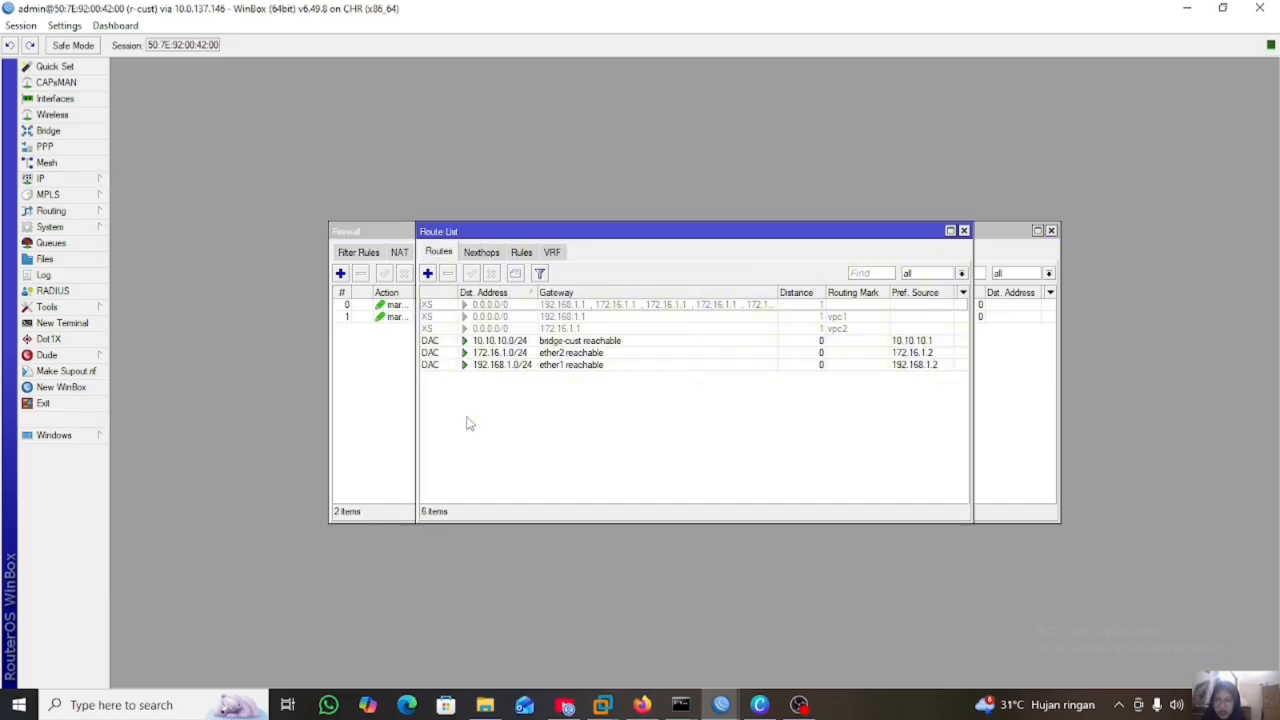
left_click(427, 273)
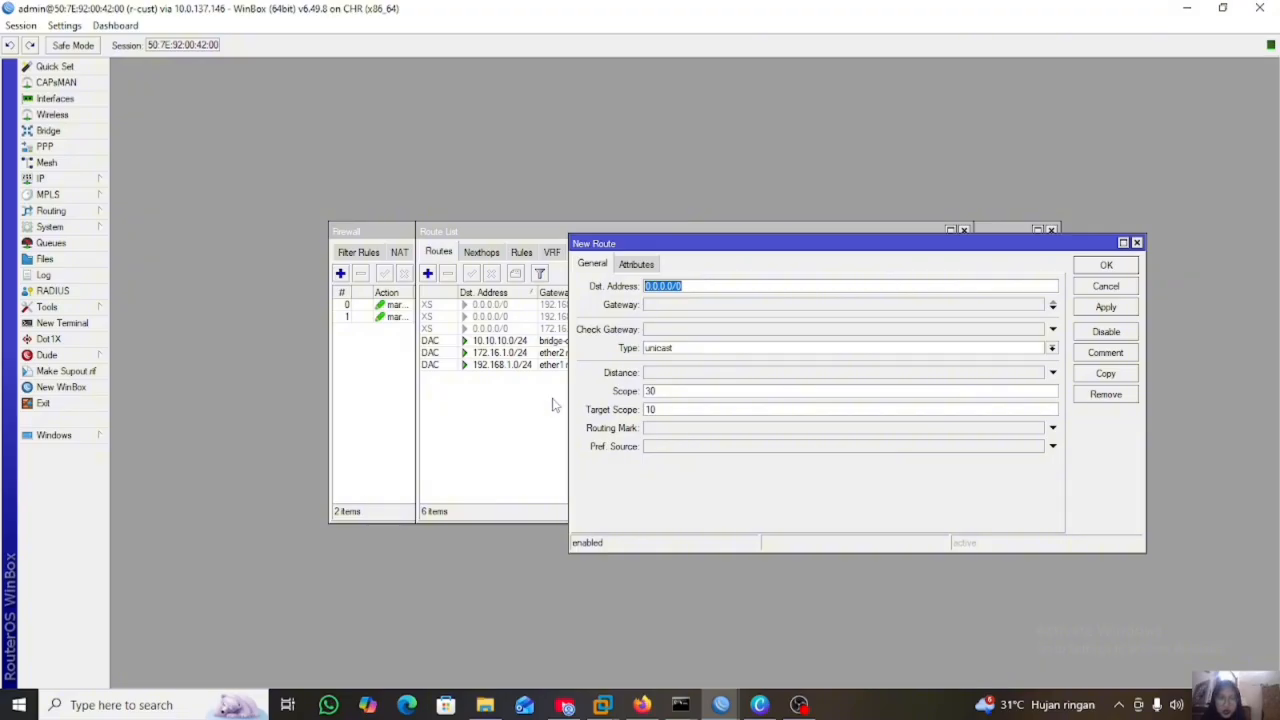
left_click(688, 305)
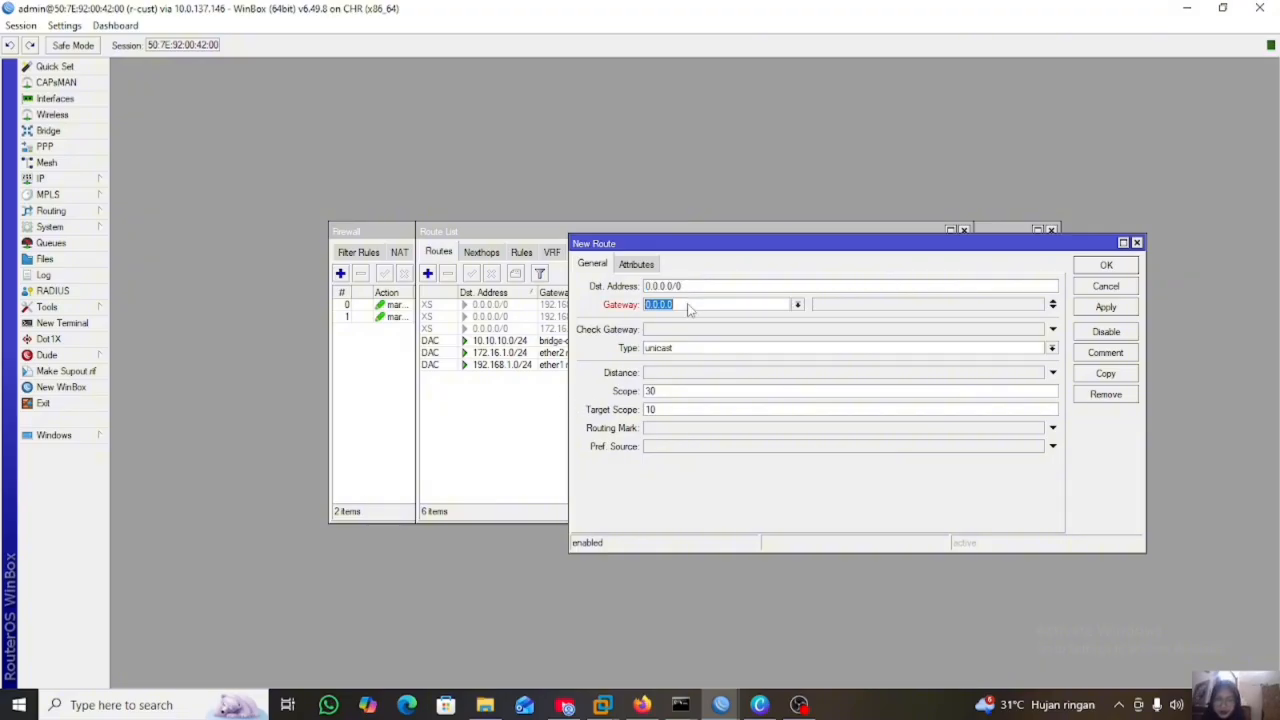
key("BackSpace")
type("192")
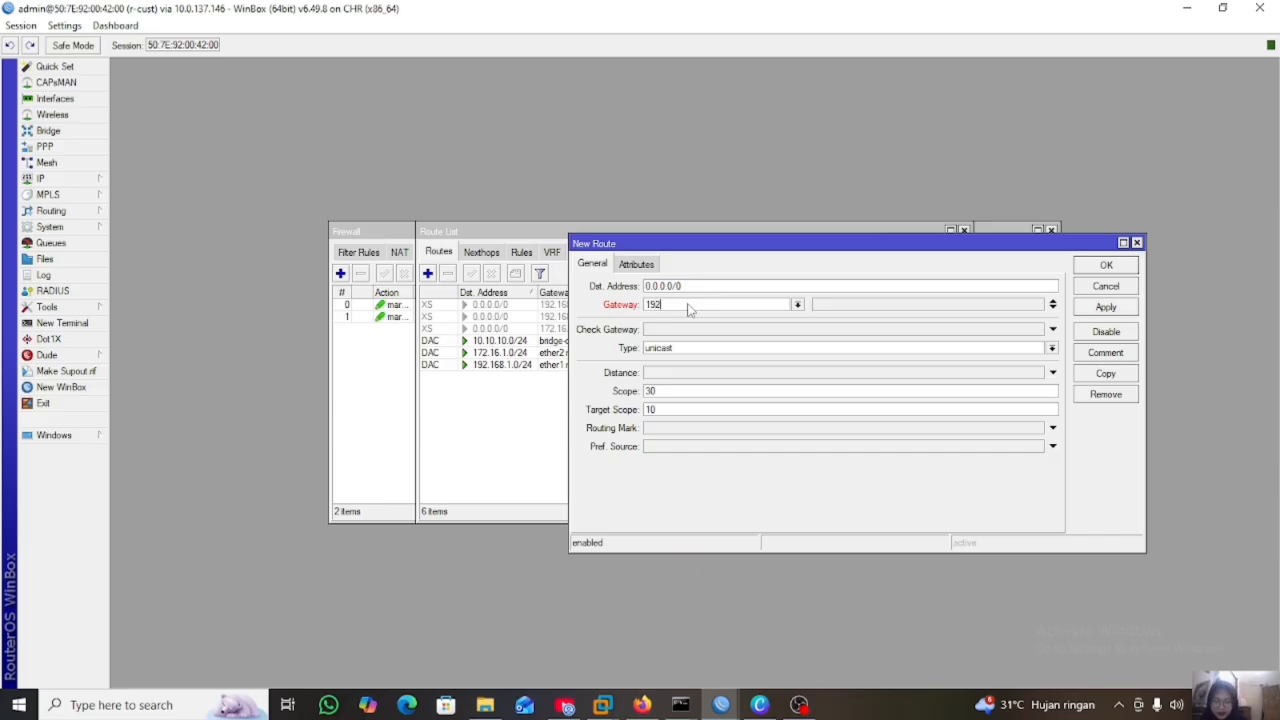
type(".168.1.1")
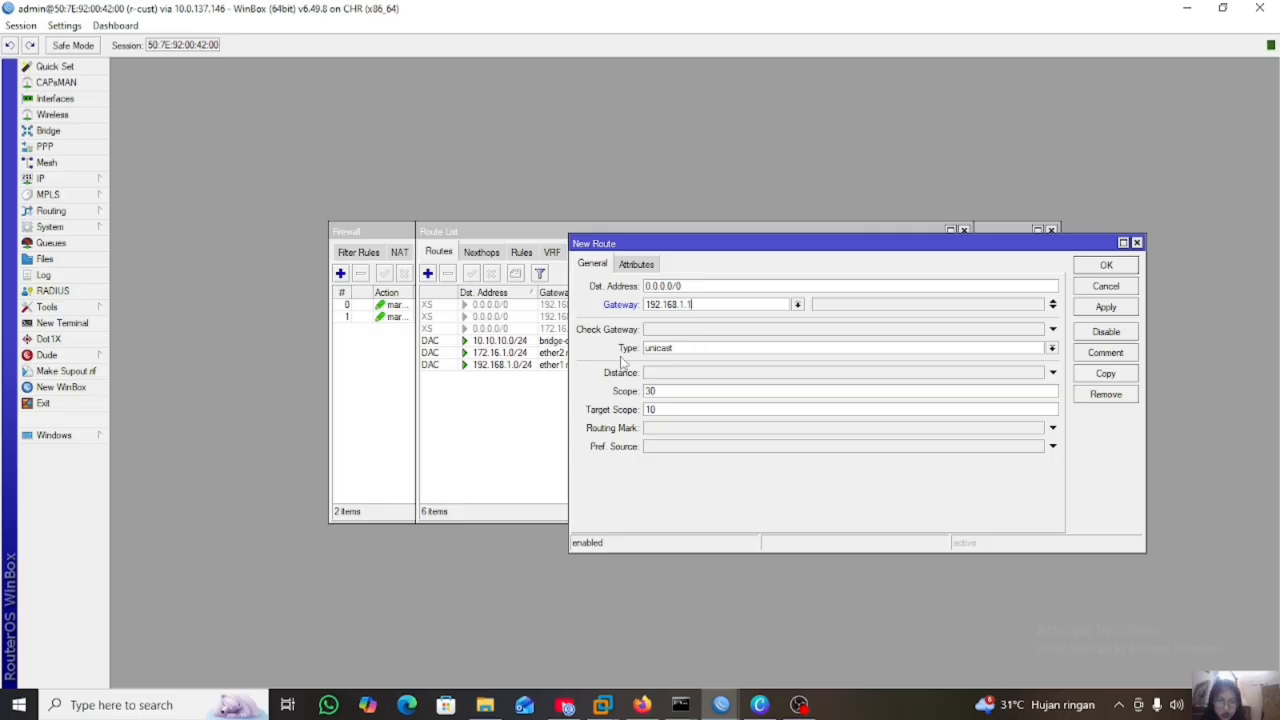
left_click(1052, 428)
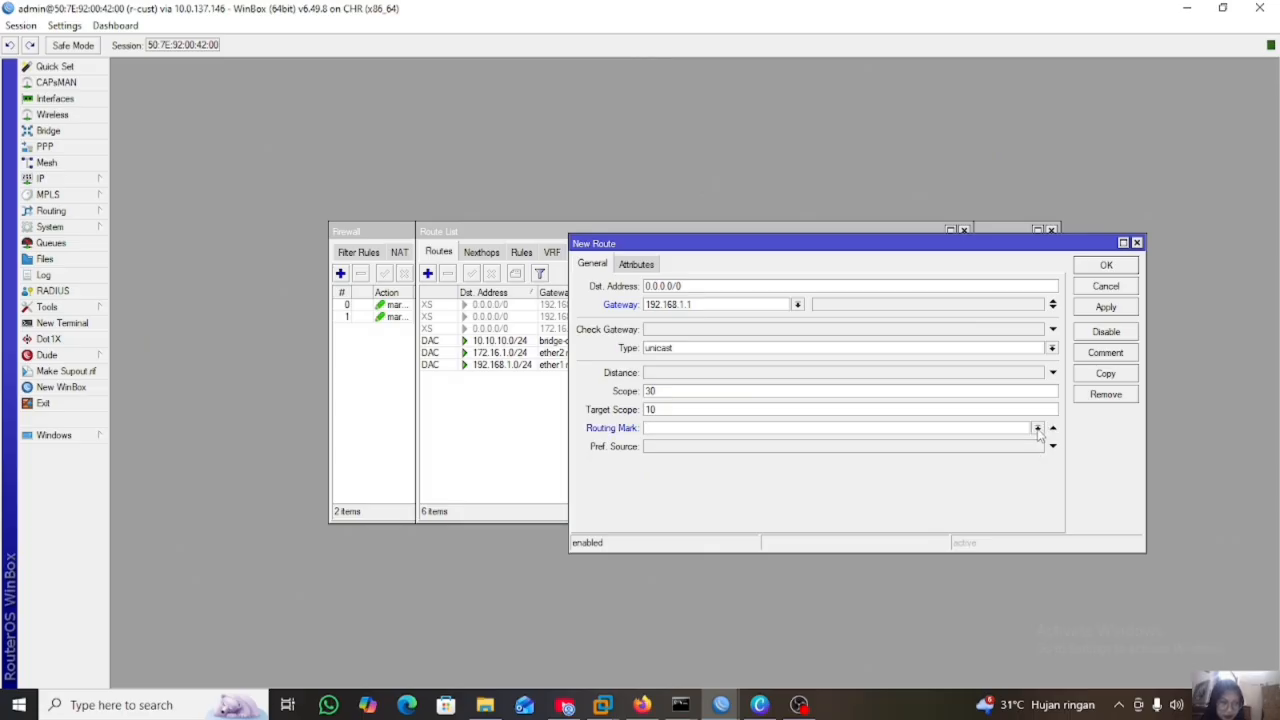
left_click(1037, 428)
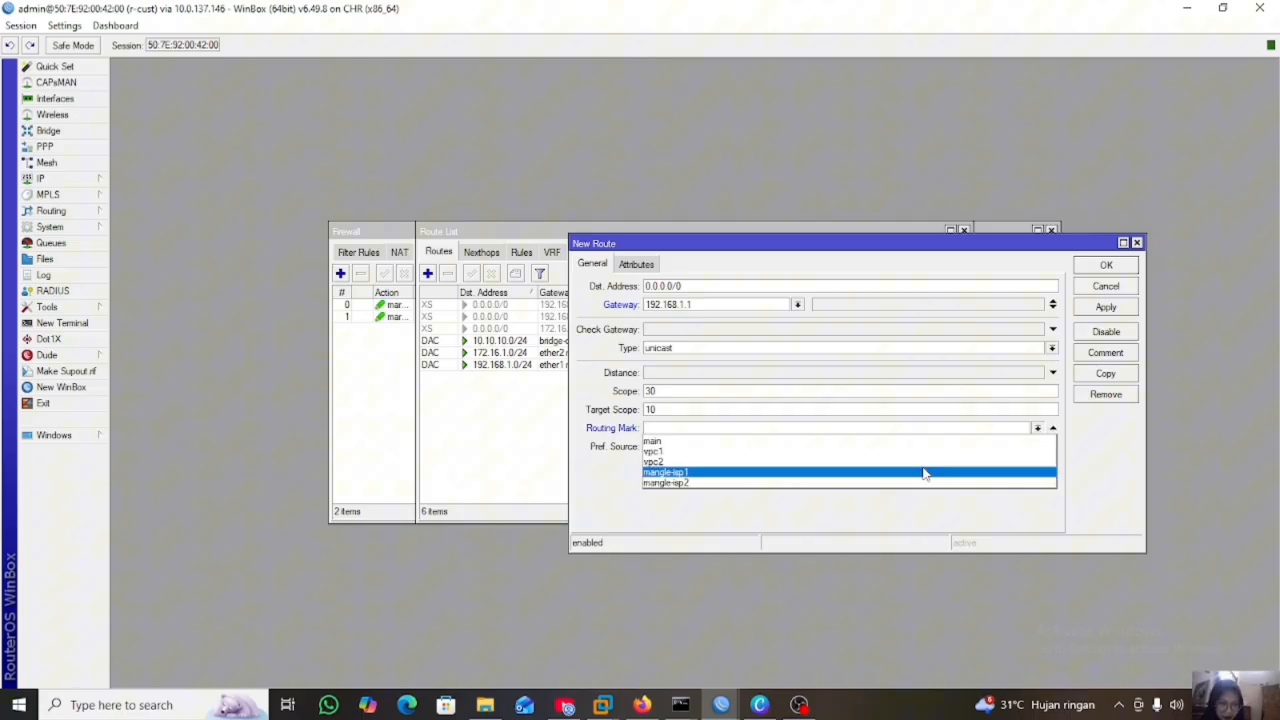
left_click(924, 473)
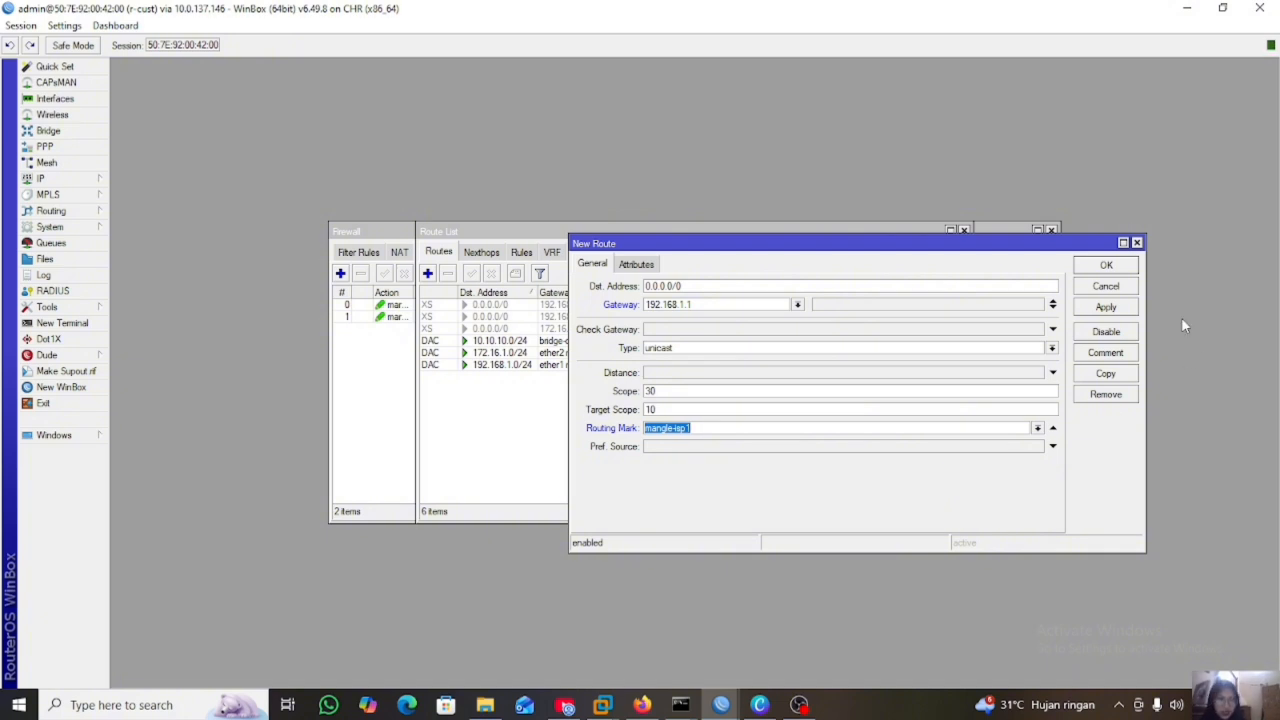
left_click(1127, 310)
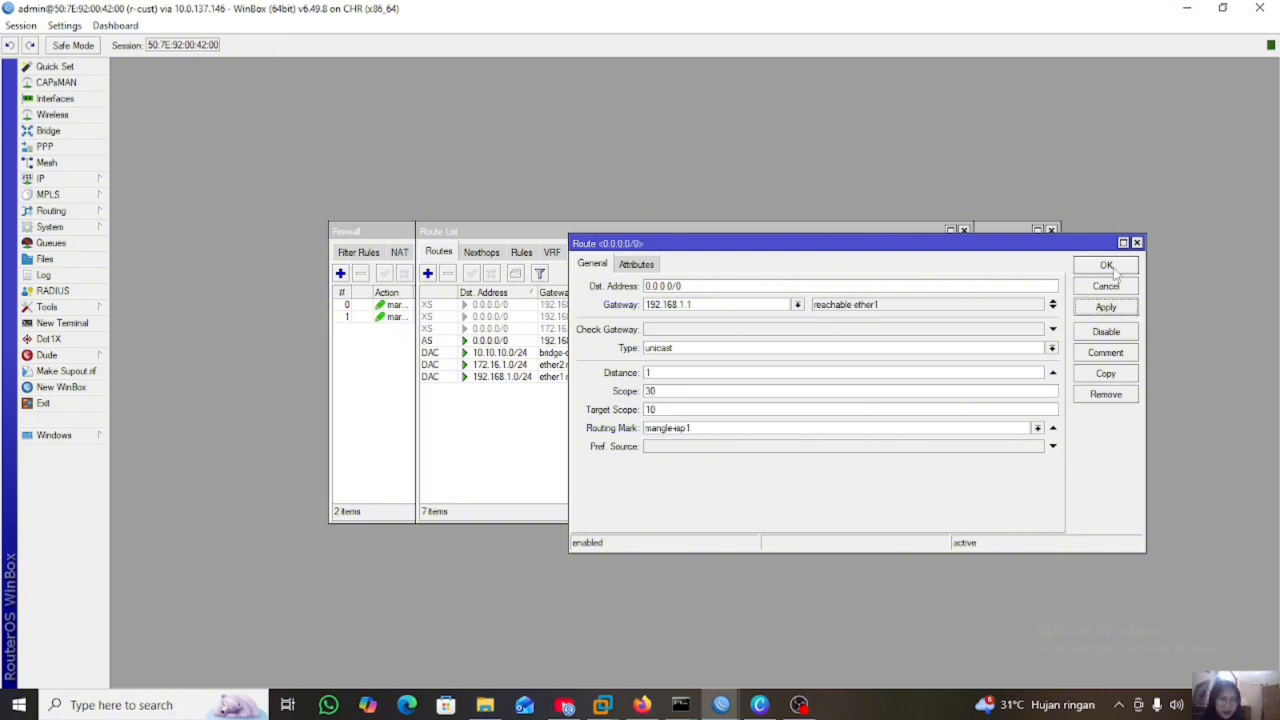
- Save the mangle-isp1 route, and add a 0.0.0.0/0 route through gateway 172.16.1.1 with routing mark mangle-isp2
left_click(1113, 268)
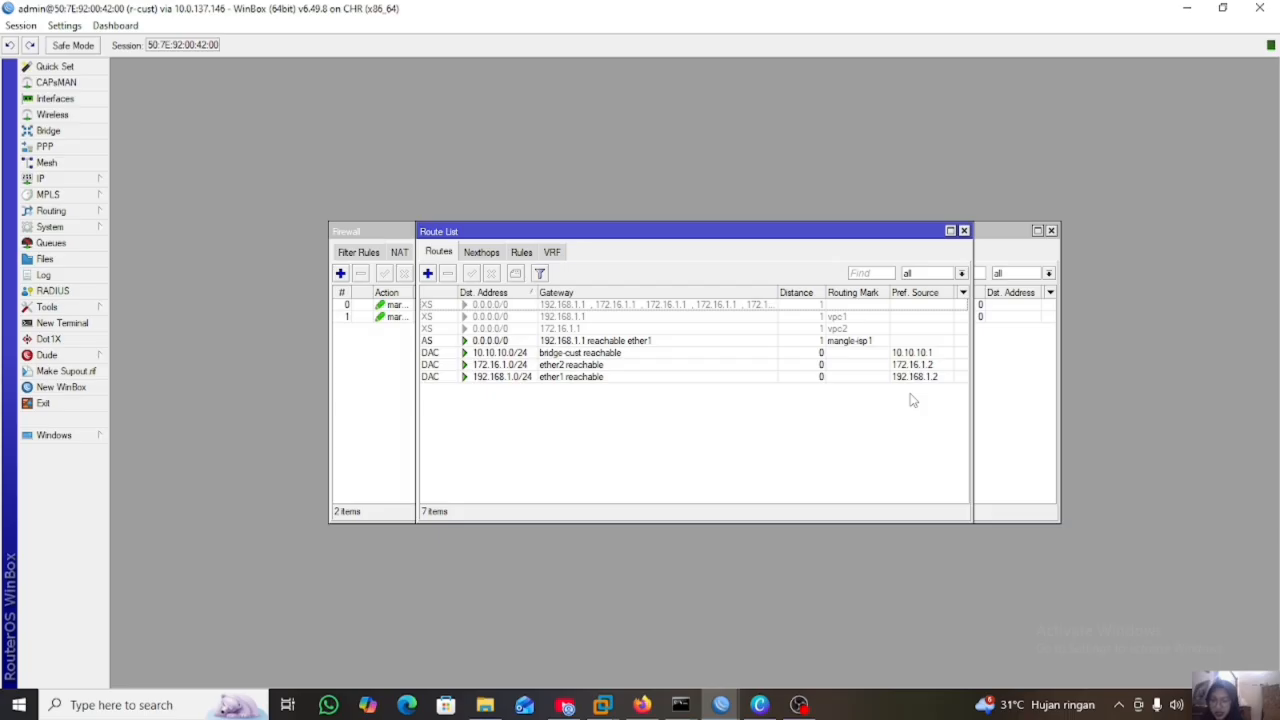
left_click(427, 274)
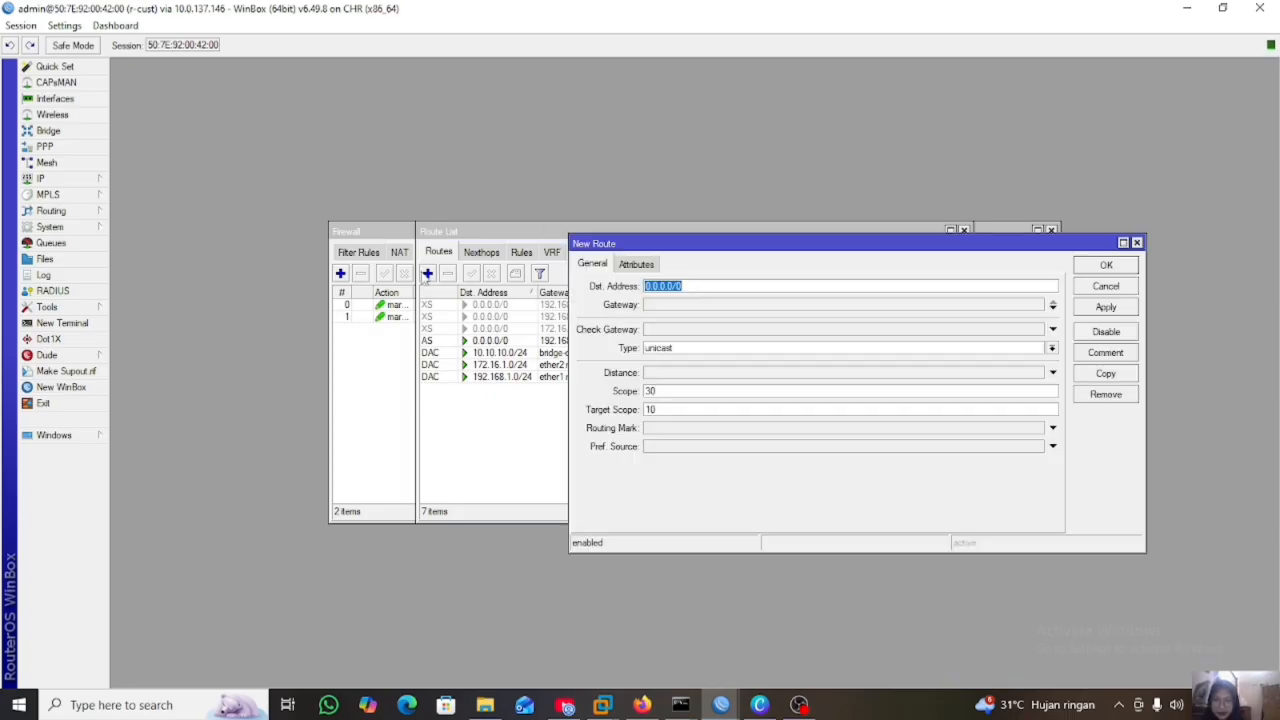
left_click(665, 305)
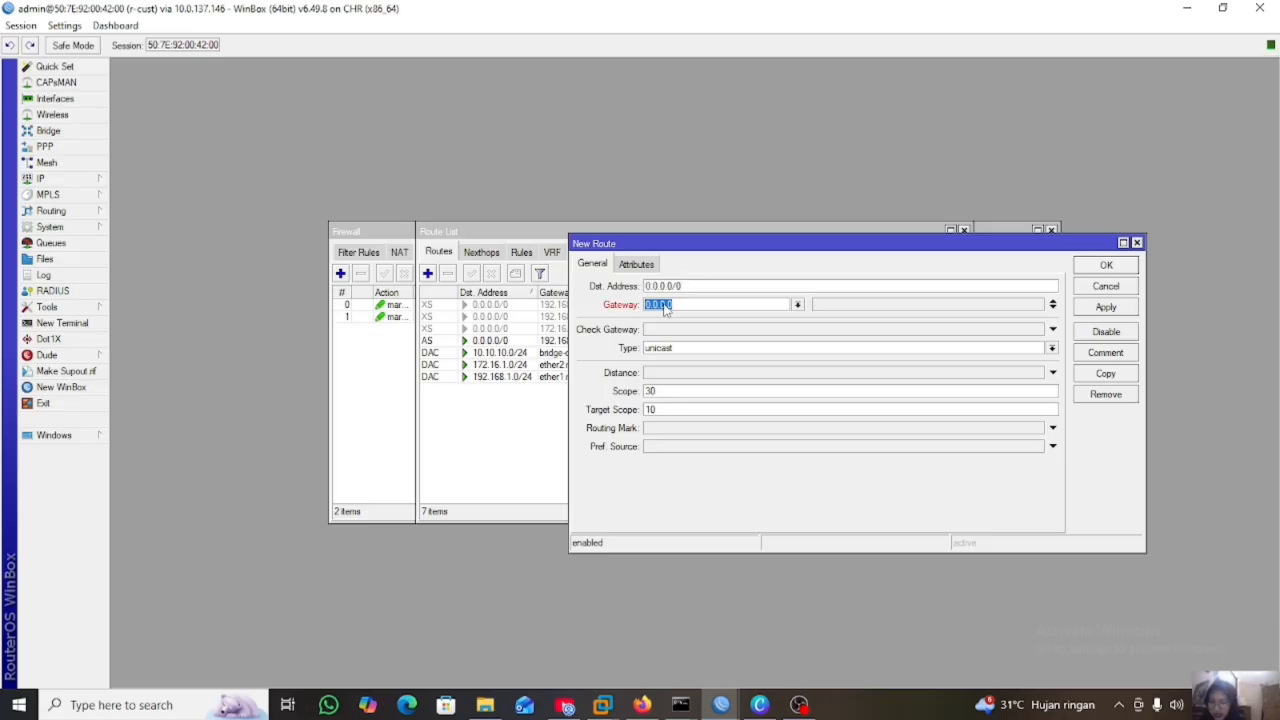
key("BackSpace")
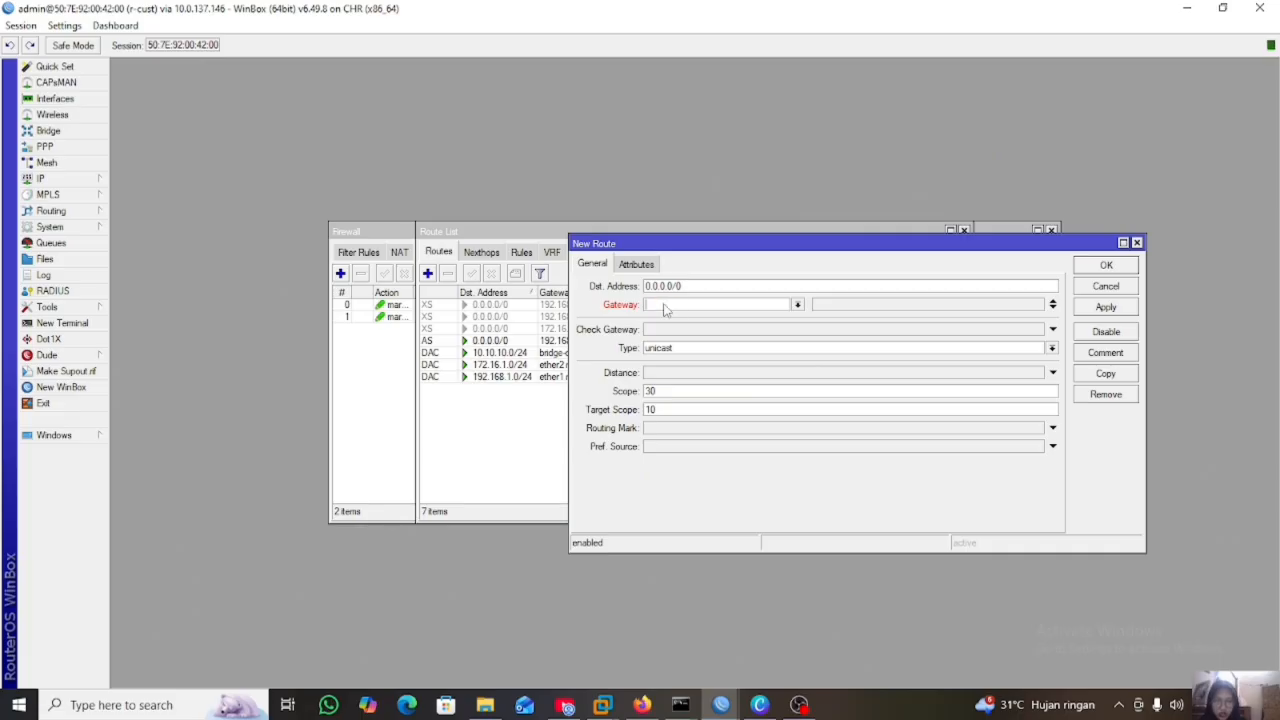
type("172.16.1.1")
left_click(1053, 428)
left_click(1040, 429)
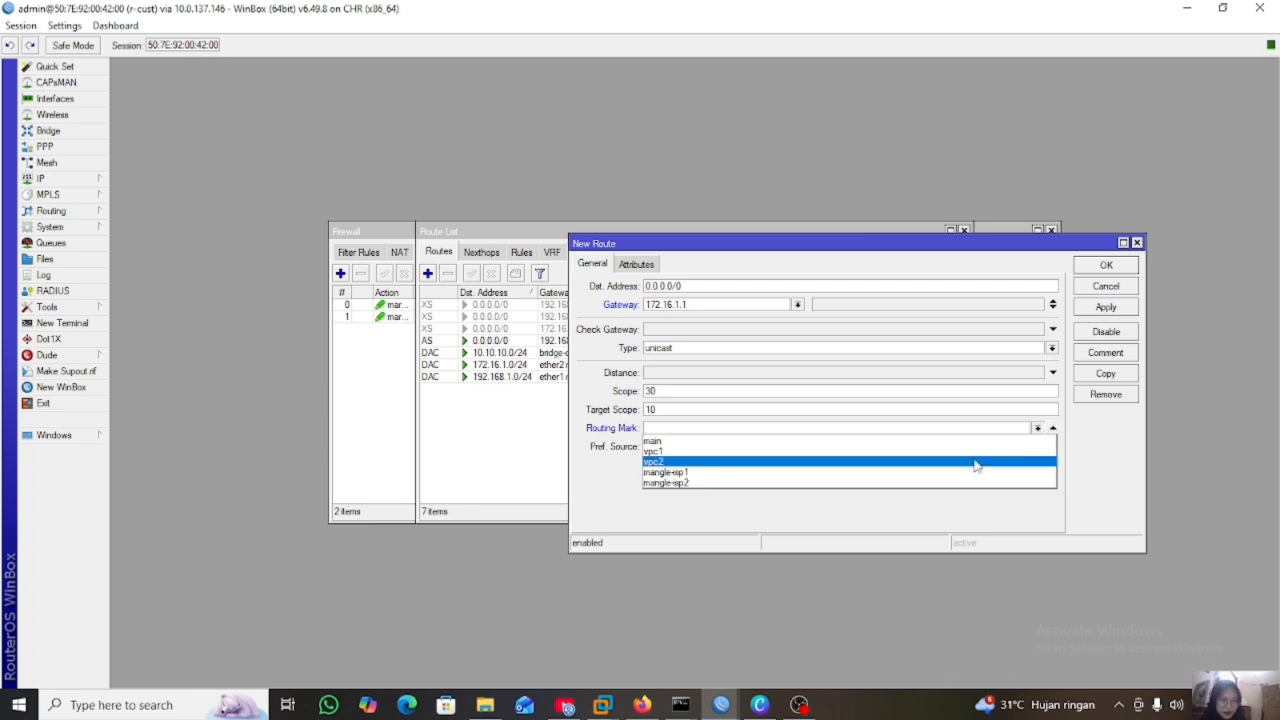
left_click(922, 482)
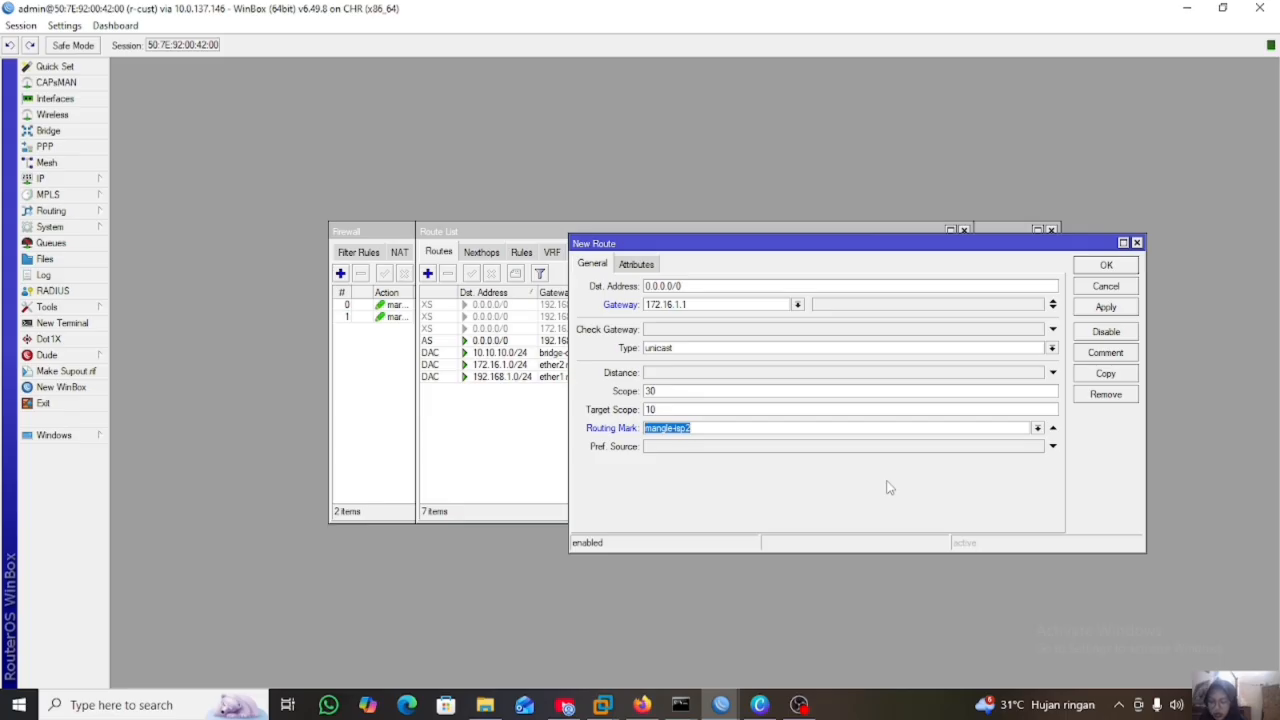
left_click(1105, 307)
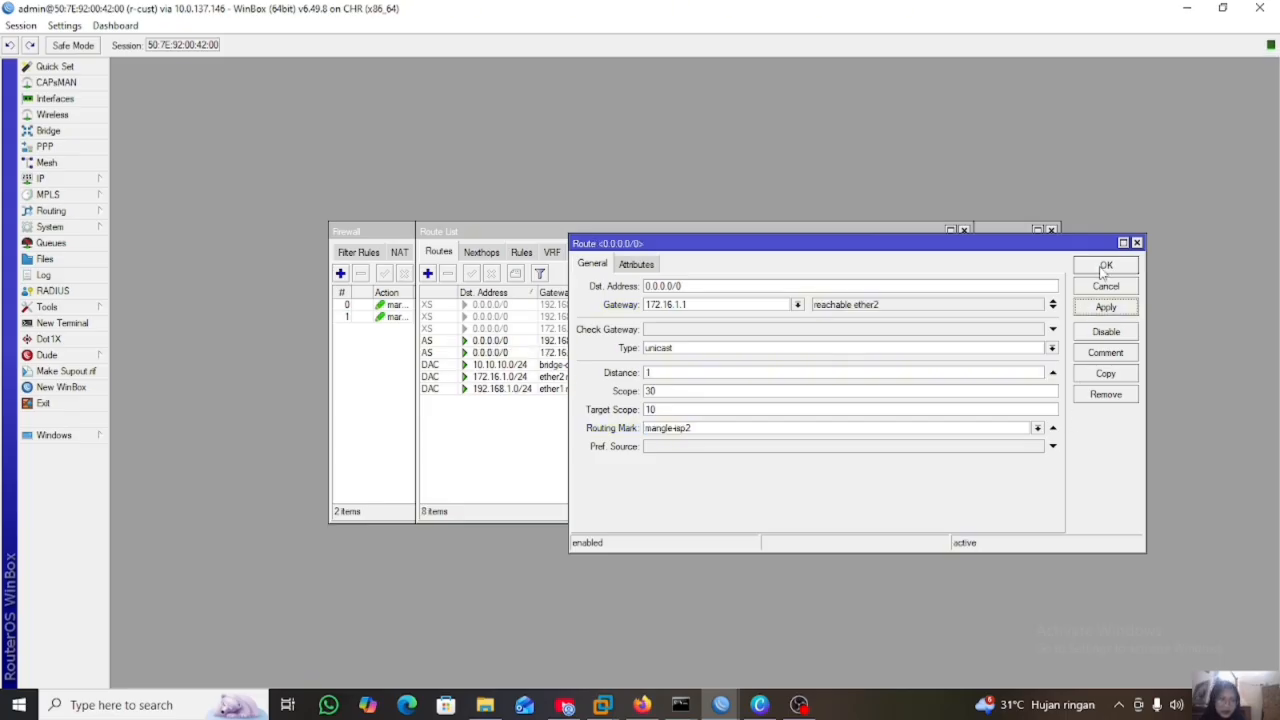
left_click(1105, 266)
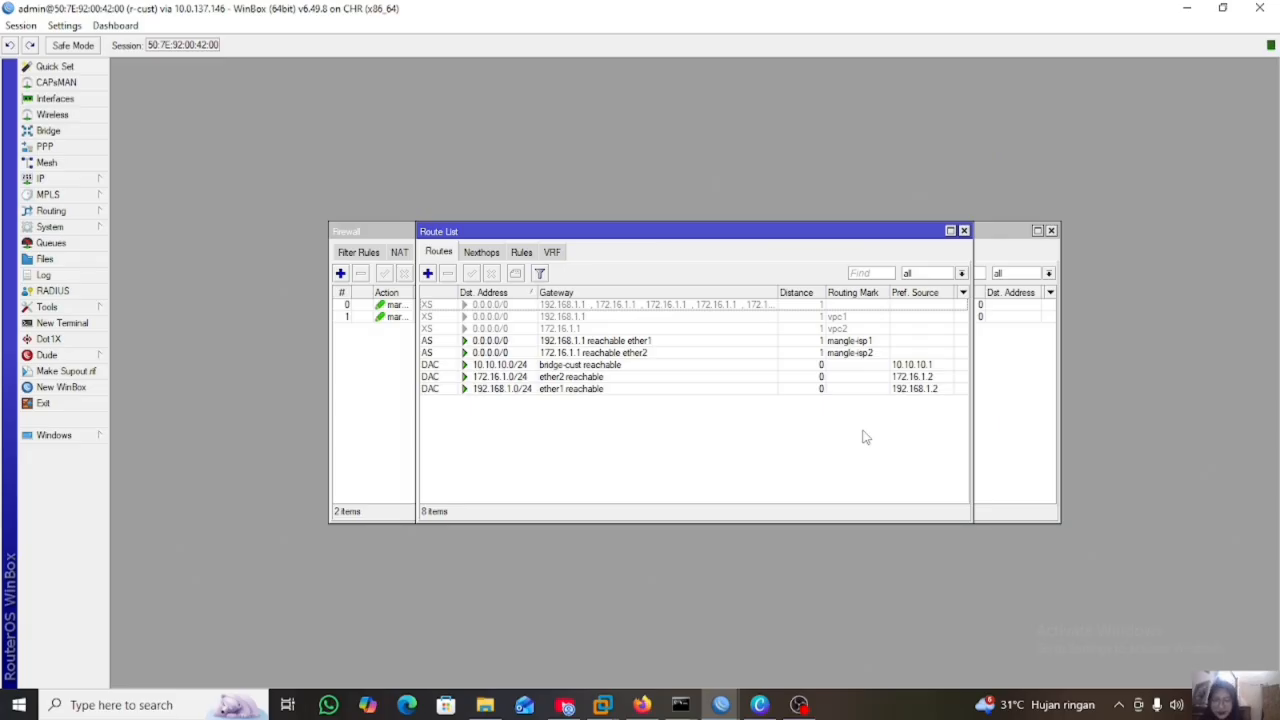
- Switch to the PNETLab topology, check the VPC1 and VPC2 terminals, and minimize the terminal window
left_click(642, 704)
left_click(592, 674)
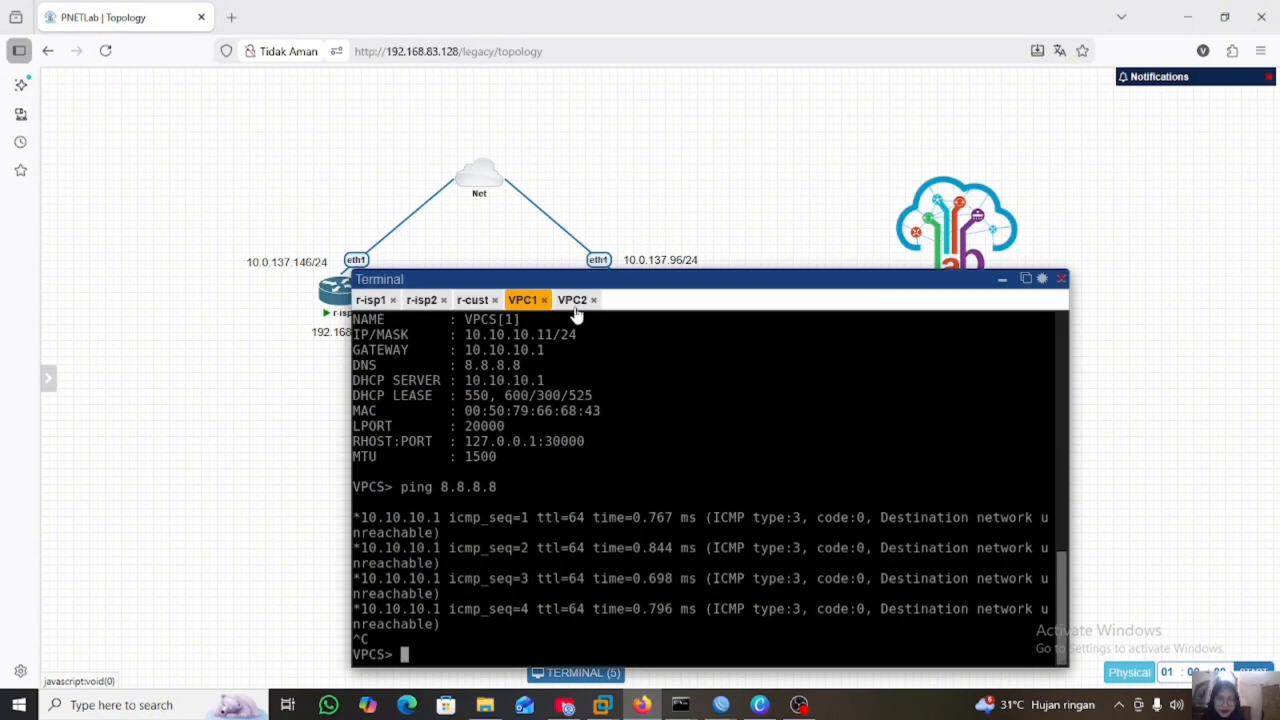
left_click(572, 300)
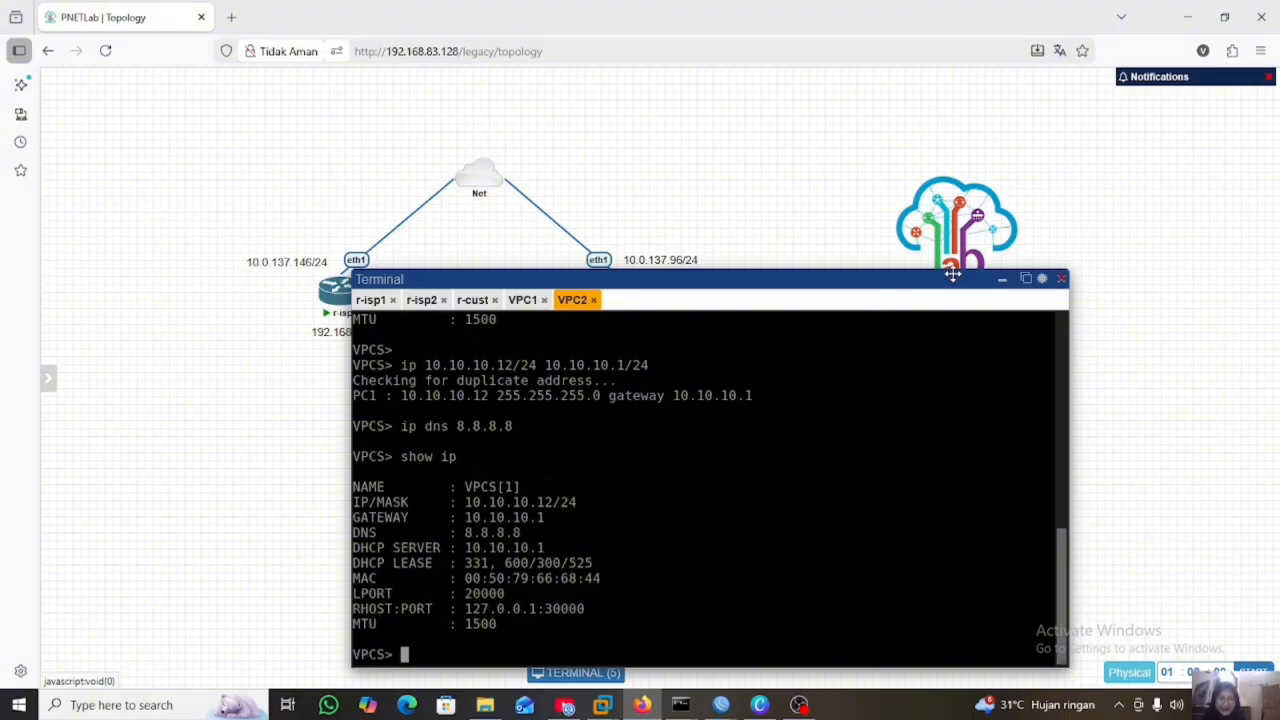
left_click(1003, 281)
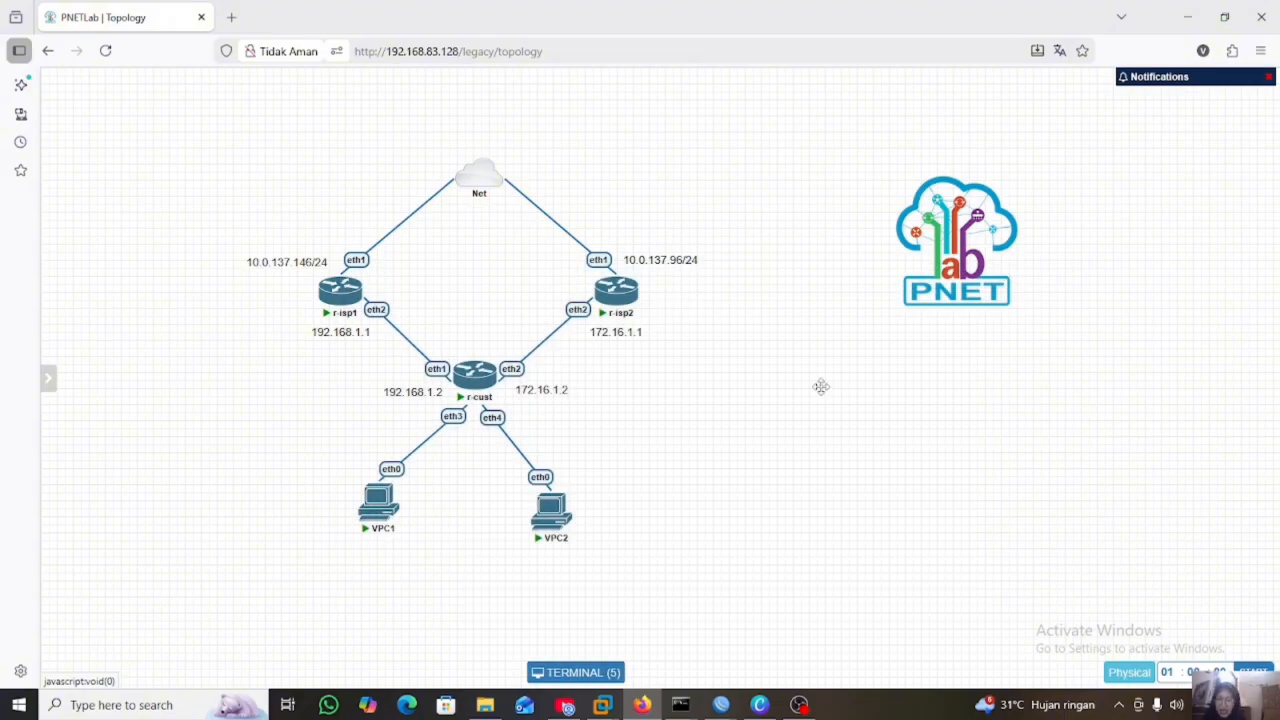